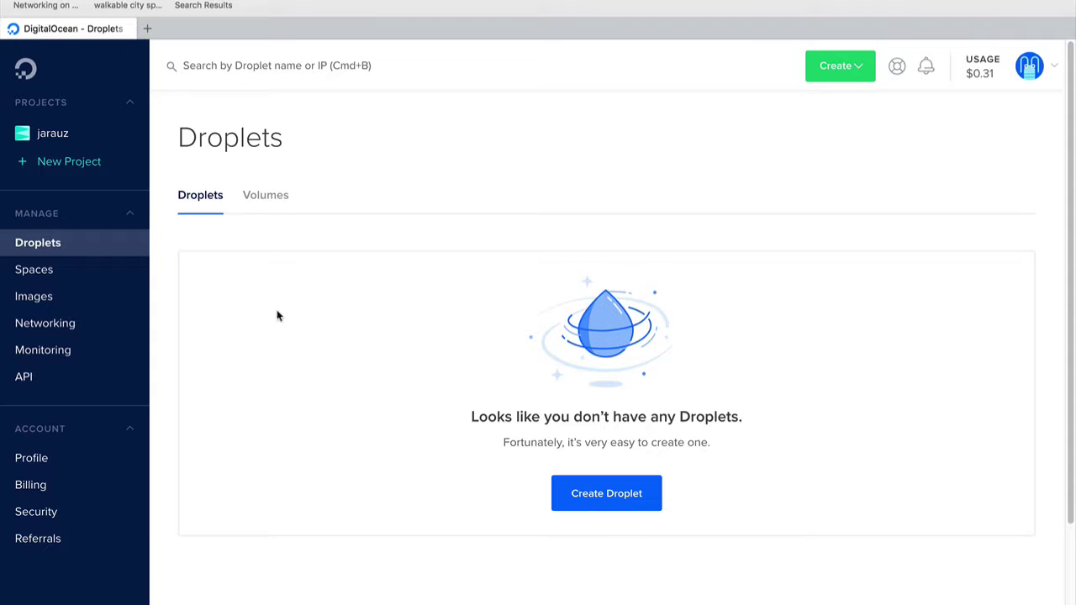
Start a new droplet and choose the Ubuntu 16.04.4 x64 image
left_click(625, 500)
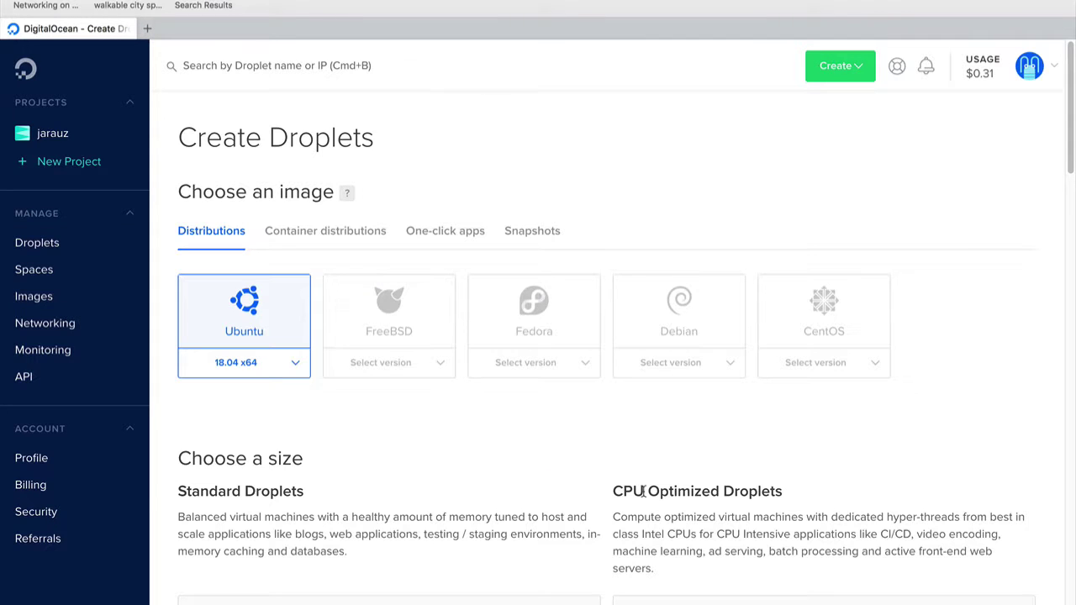
left_click(295, 366)
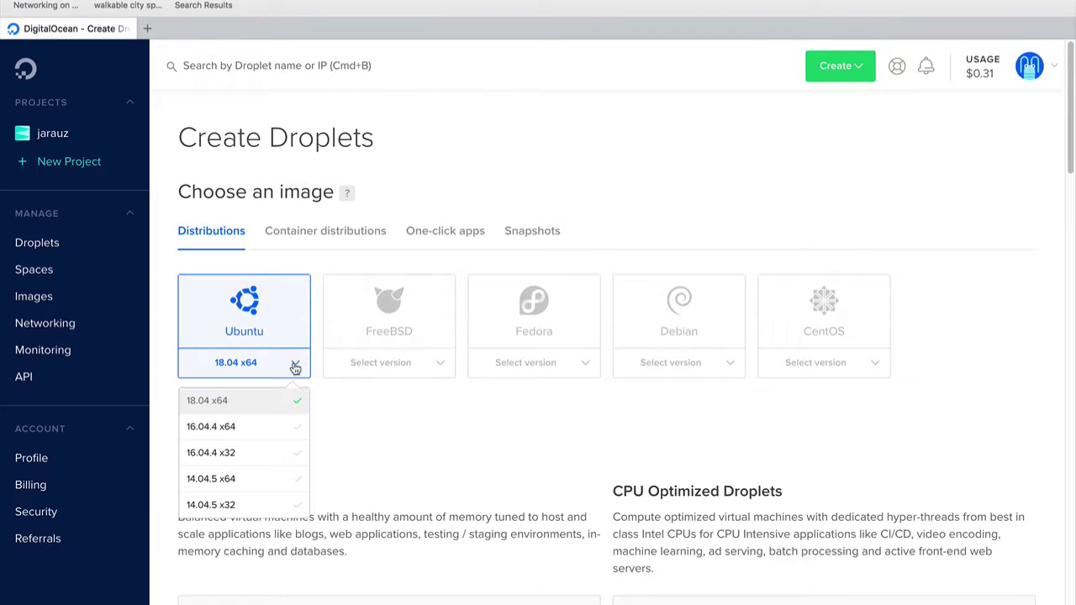
left_click(222, 431)
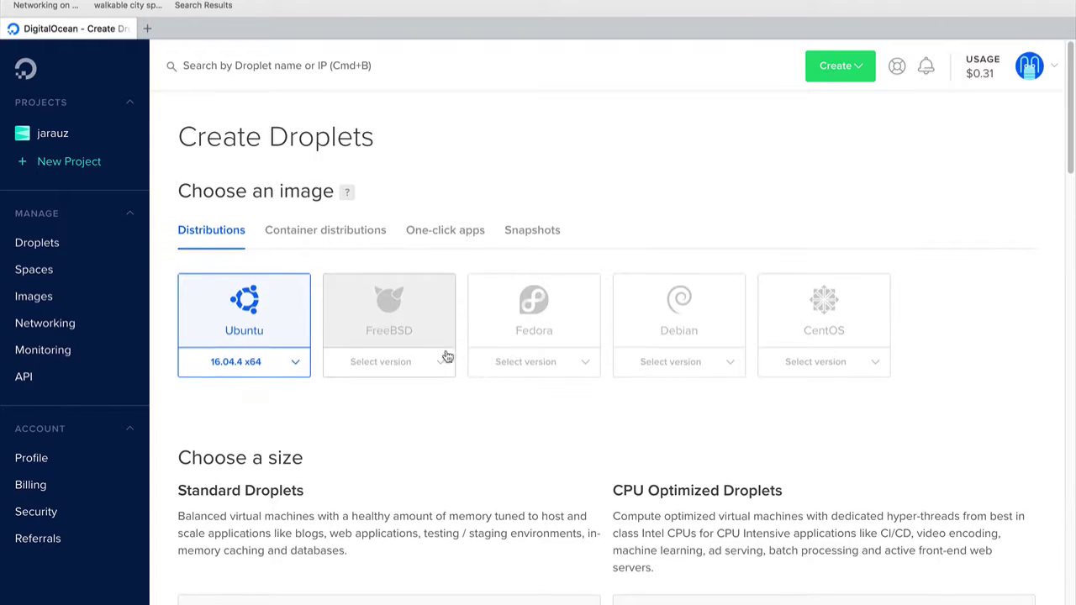
scroll(458, 366, "down", 1)
scroll(463, 373, "down", 3)
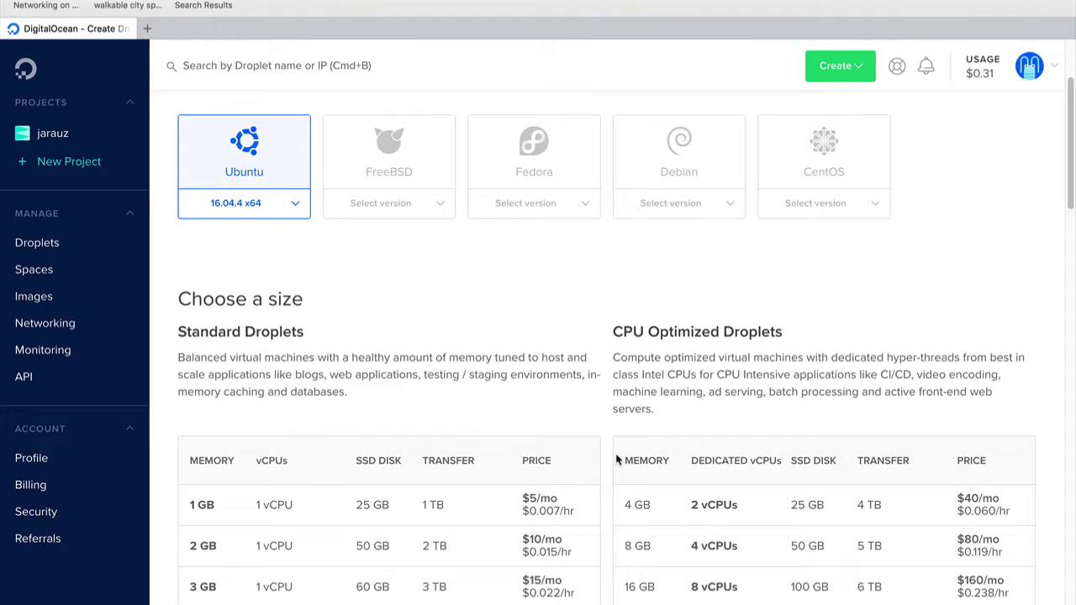
Select the 4 GB CPU Optimized droplet size
scroll(618, 446, "down", 2)
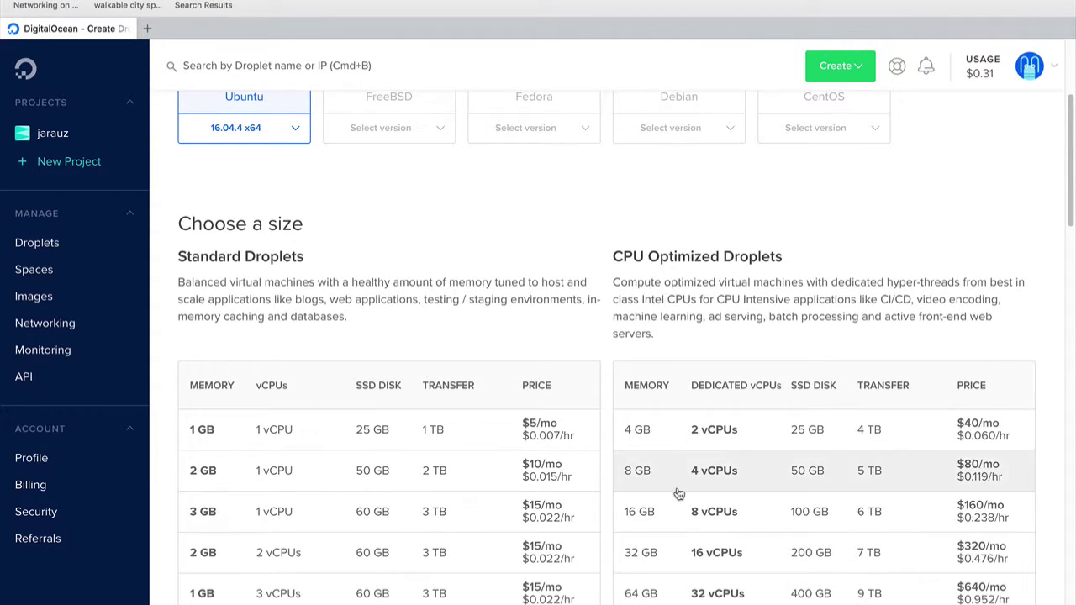
left_click(667, 448)
scroll(593, 432, "down", 8)
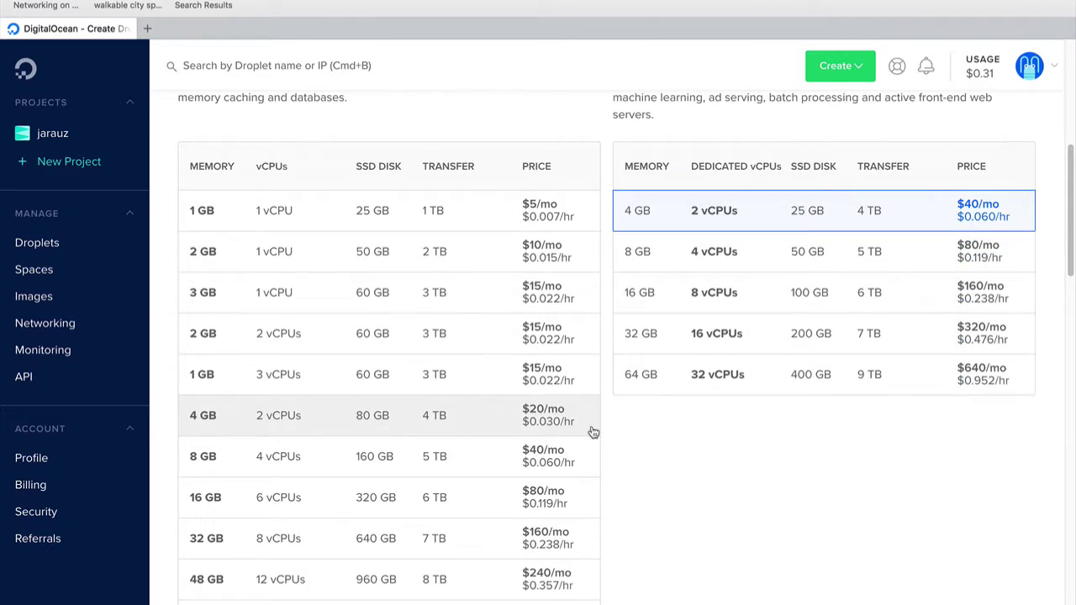
scroll(775, 448, "up", 1)
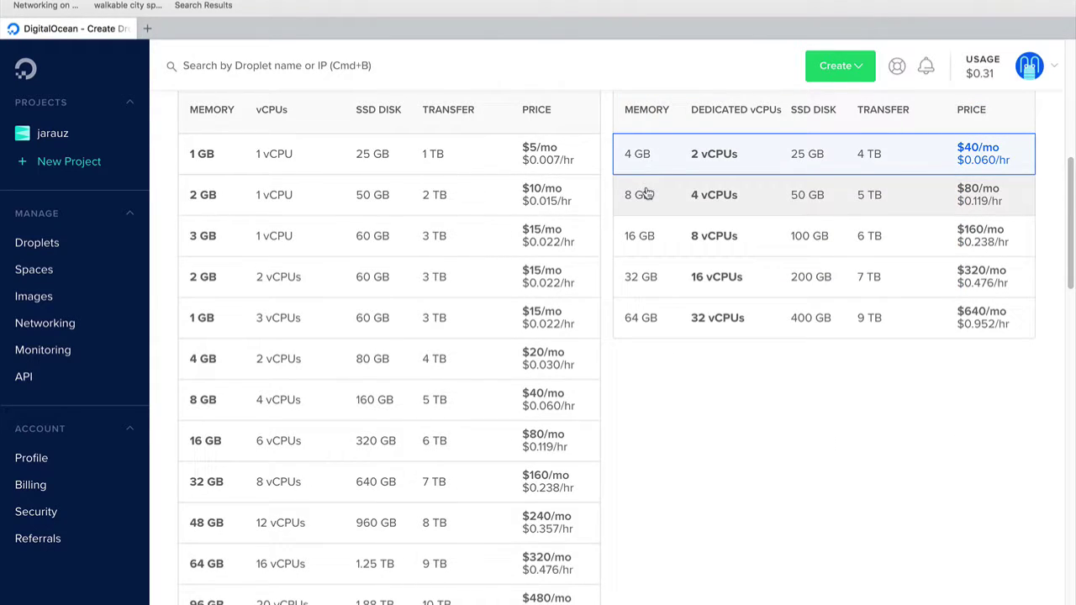
left_click(648, 194)
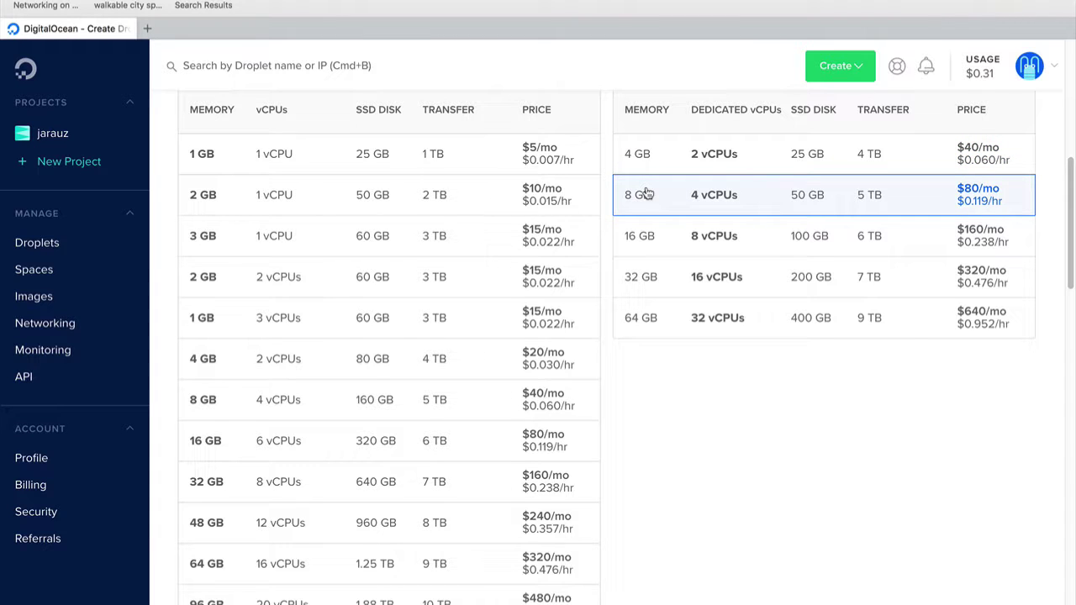
left_click(644, 154)
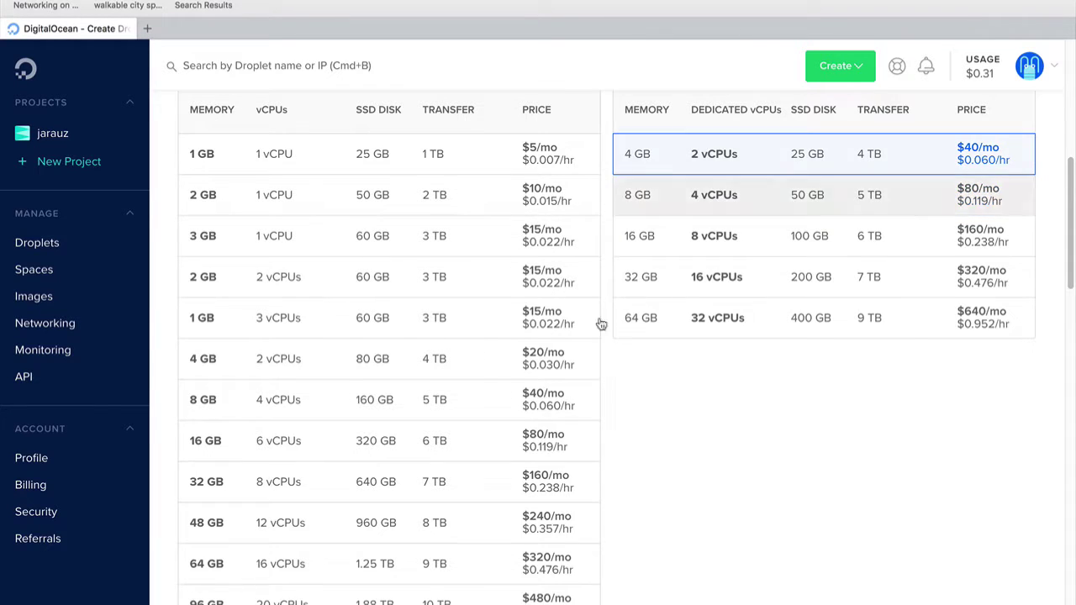
Enable private networking and IPv6 for the droplet
scroll(675, 496, "down", 2)
scroll(673, 490, "down", 10)
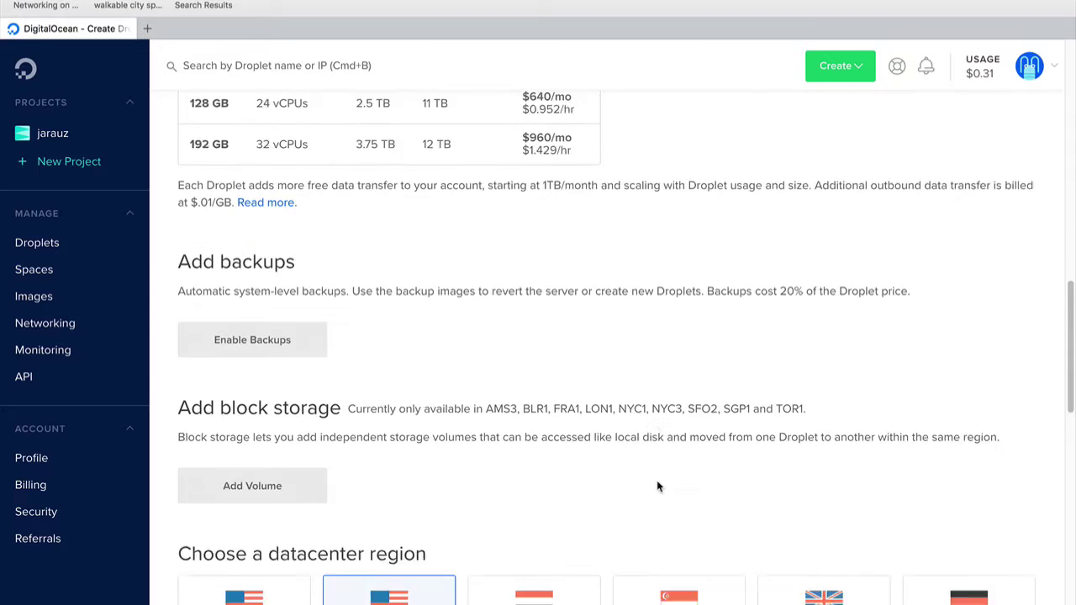
scroll(630, 482, "down", 2)
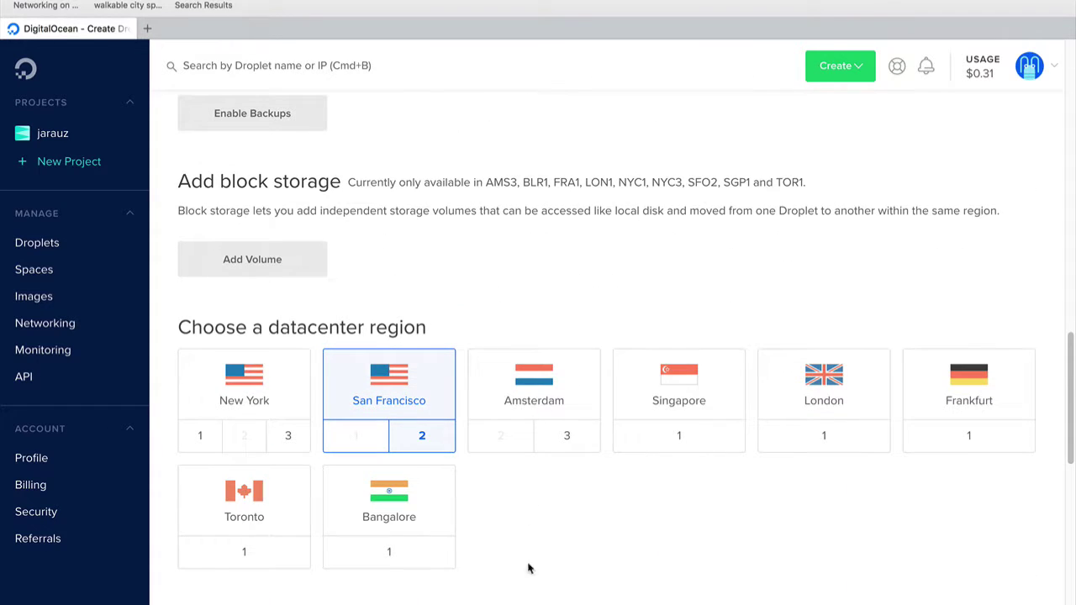
scroll(551, 533, "down", 4)
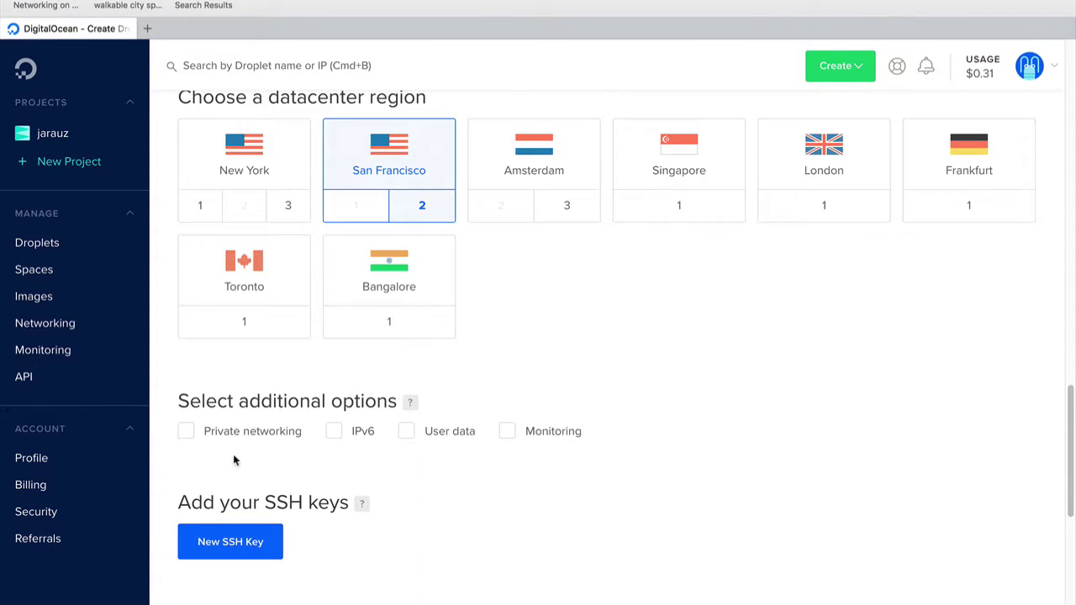
left_click(186, 431)
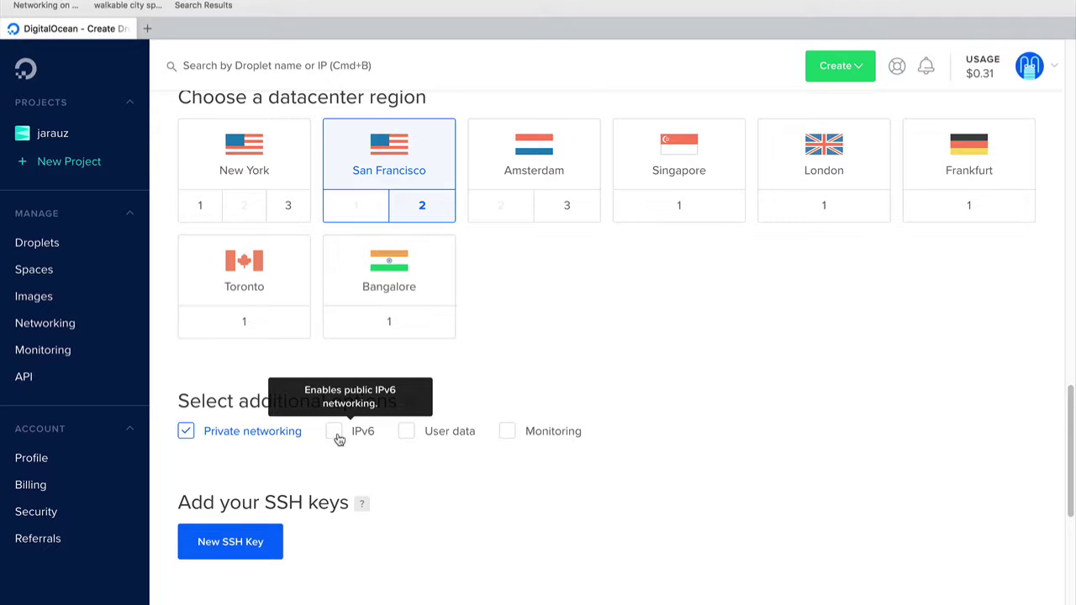
left_click(334, 431)
Set the hostname to its6250Gns3Srv01 and create the droplet
scroll(424, 502, "down", 5)
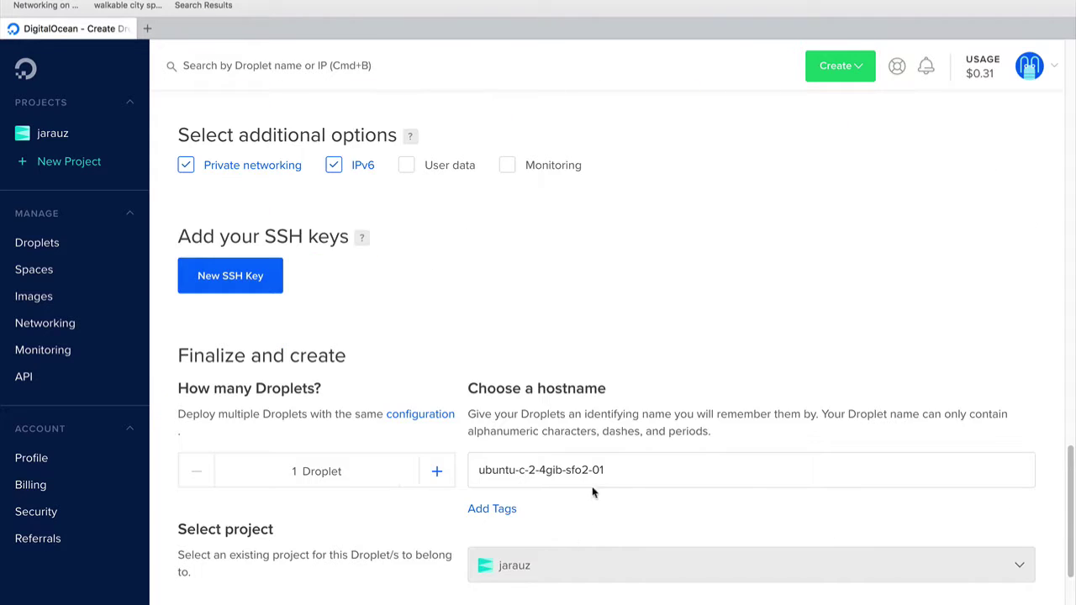
left_click(639, 471)
left_click_drag(639, 471, 395, 449)
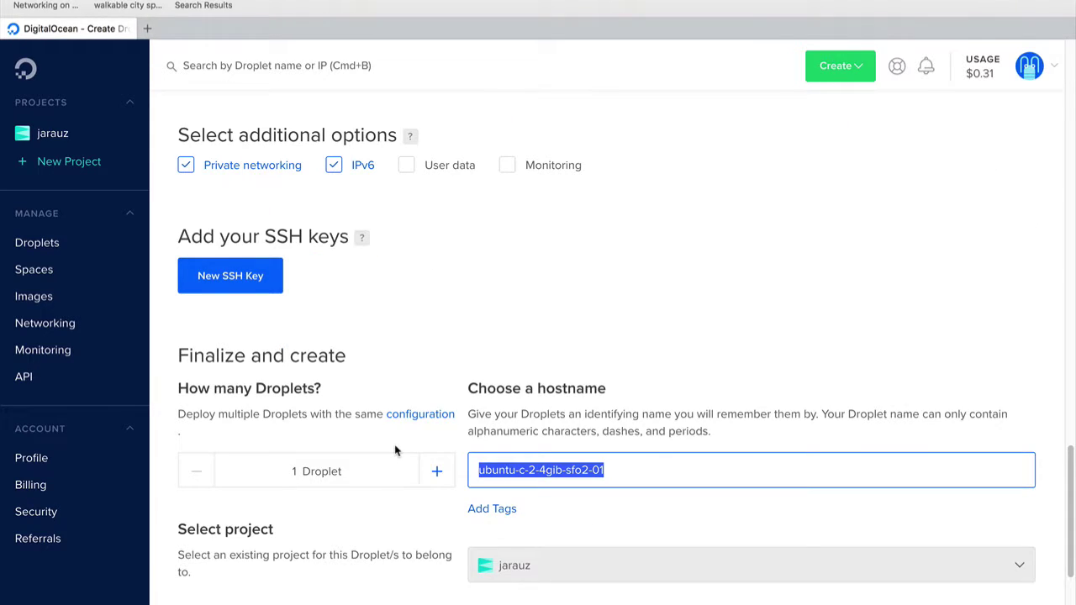
type("its")
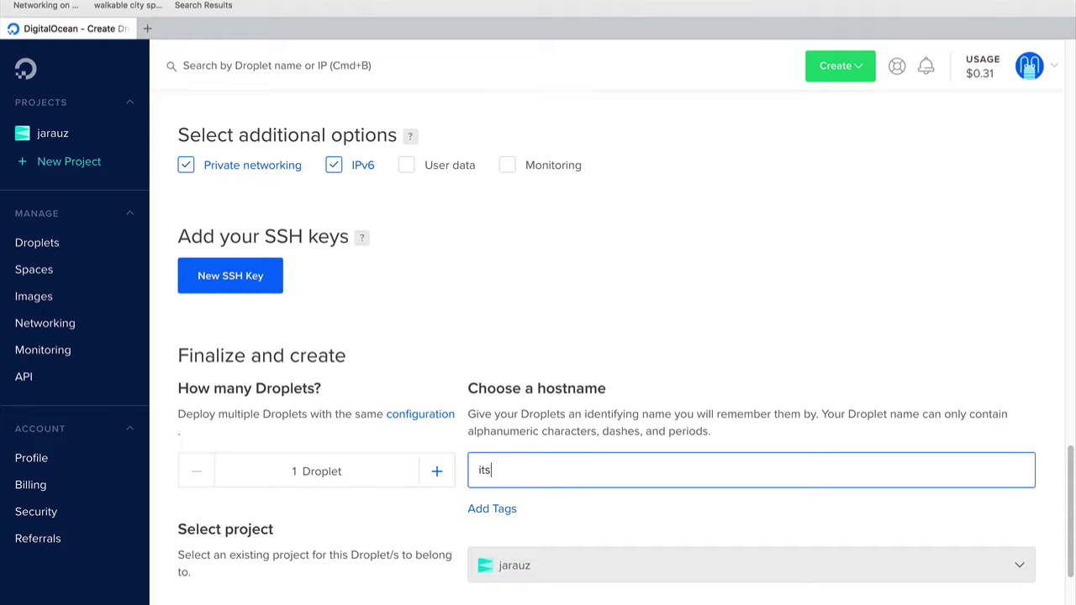
type("6250Gns3Srv01")
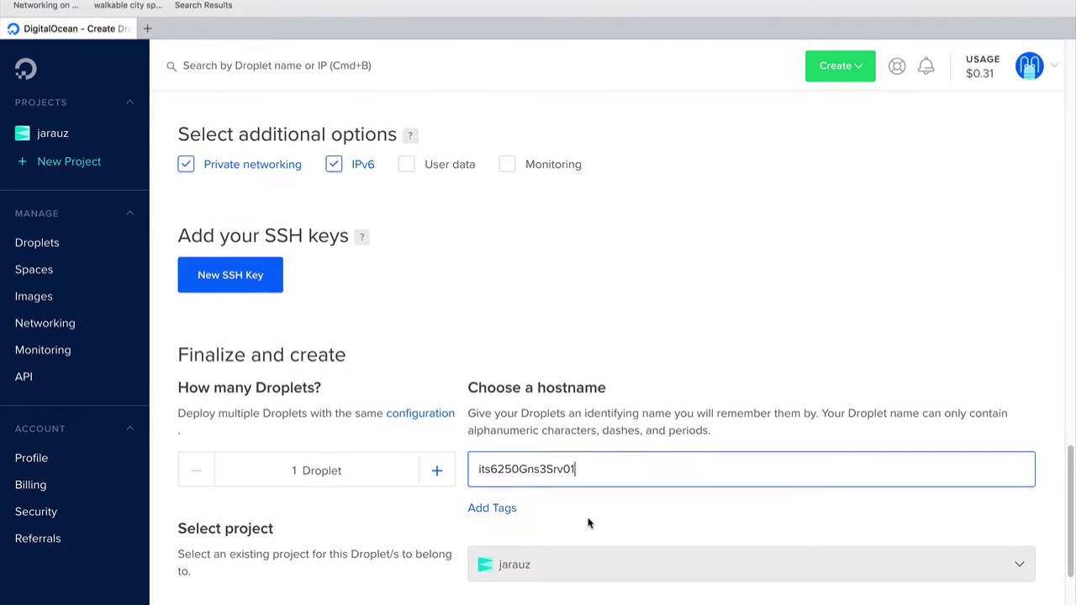
scroll(589, 521, "down", 3)
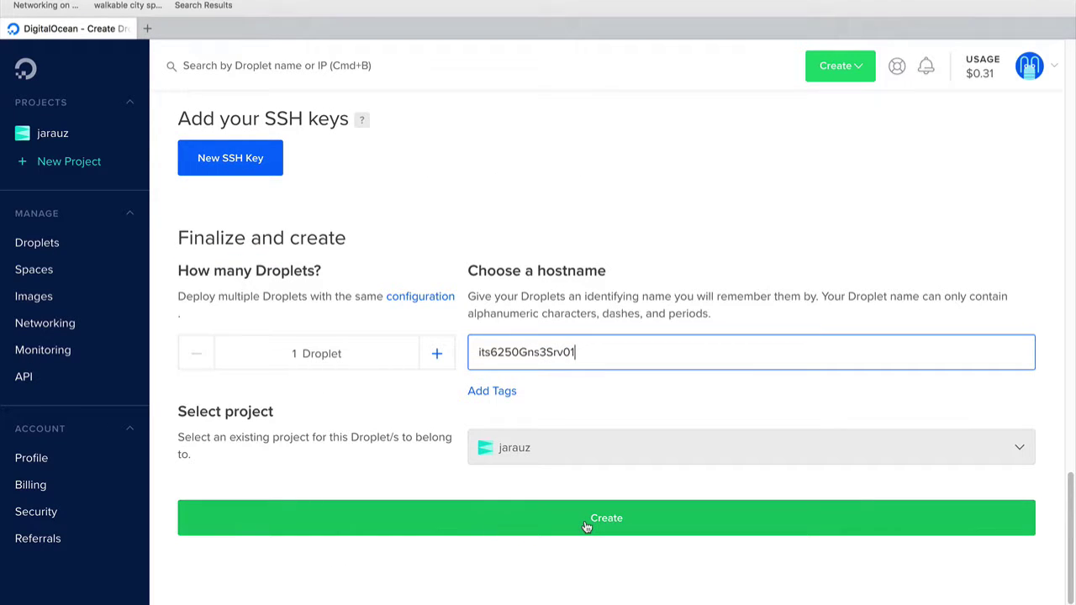
left_click(587, 523)
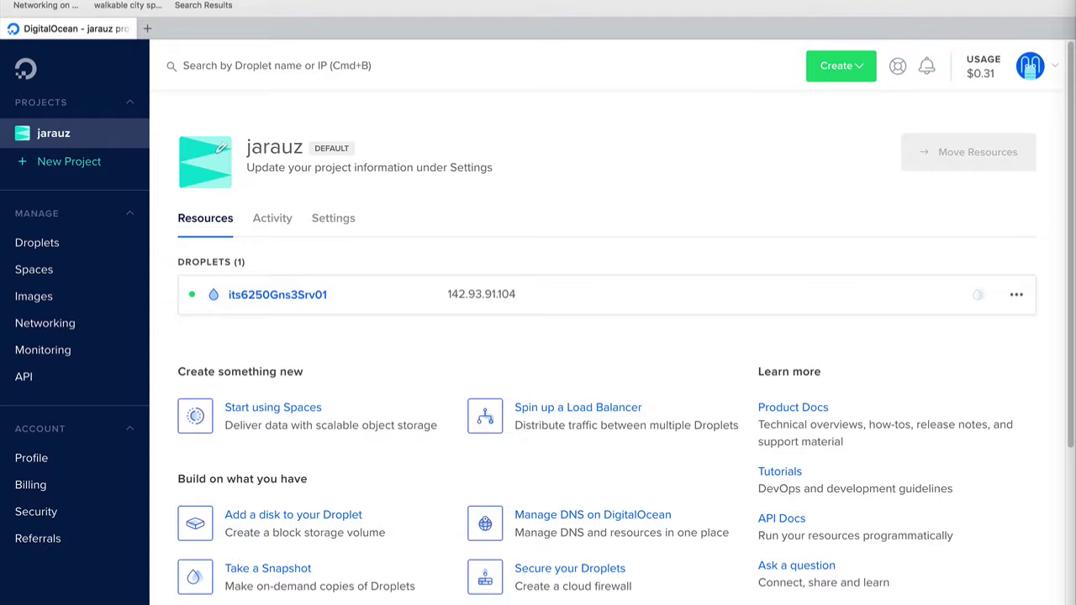
Once its6250Gns3Srv01 is running at 142.93.91.104, bring up the local terminal
key("alt+space")
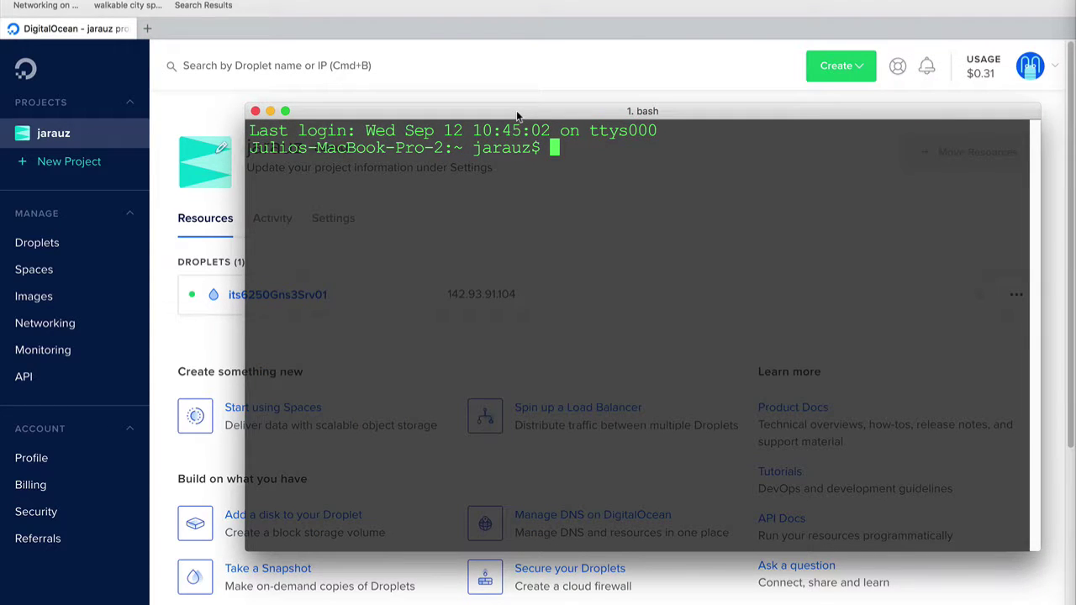
SSH into the droplet as root using its copied IP, accepting the host key
left_click_drag(516, 110, 438, 118)
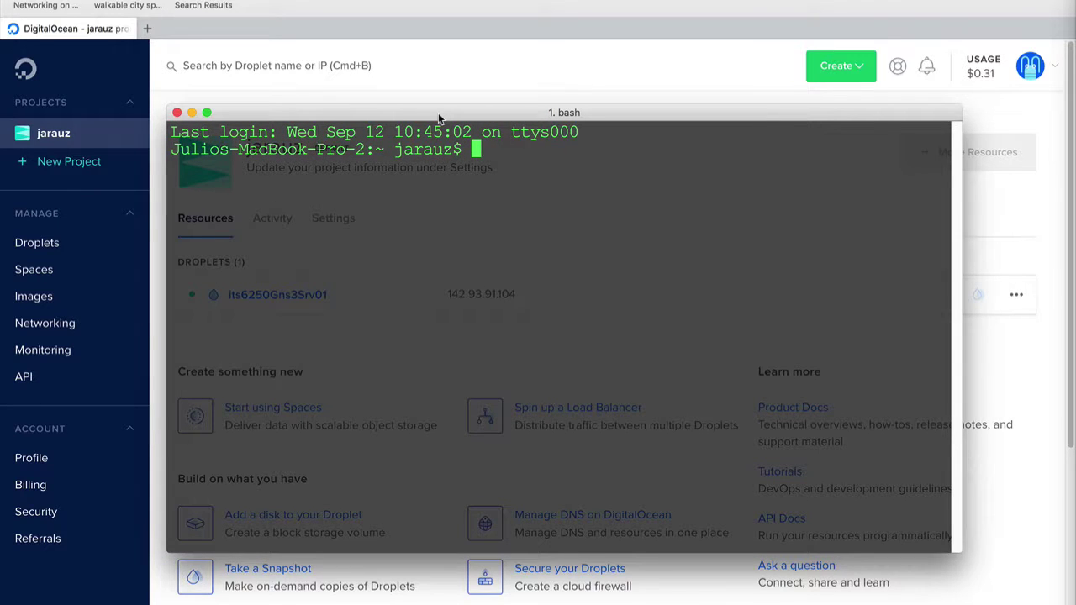
key("alt+space")
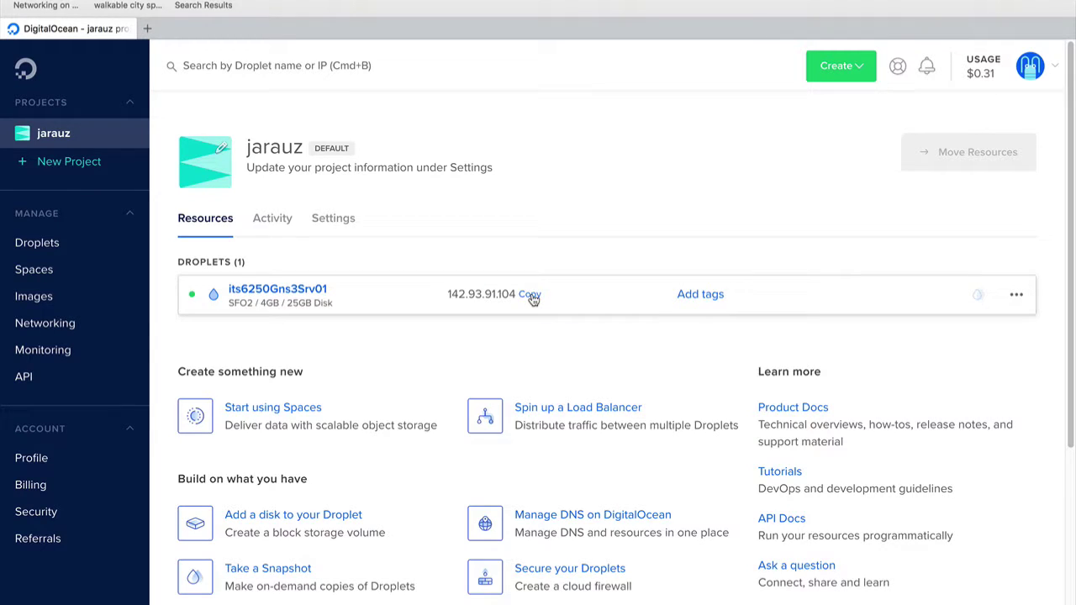
left_click(532, 294)
key("alt+space")
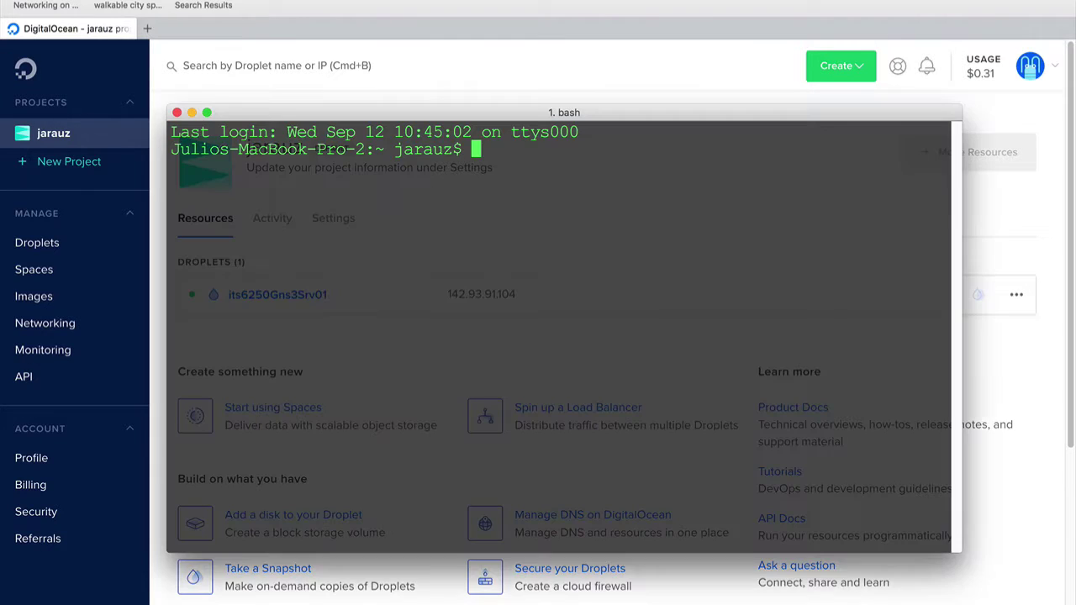
type("ssh root@")
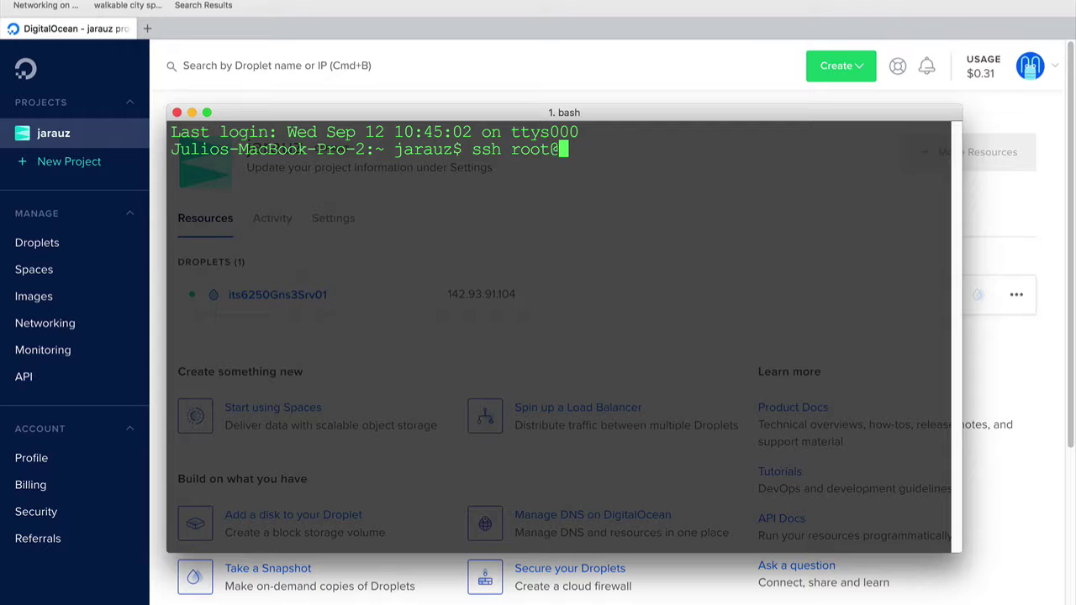
key("super+v")
key("Return")
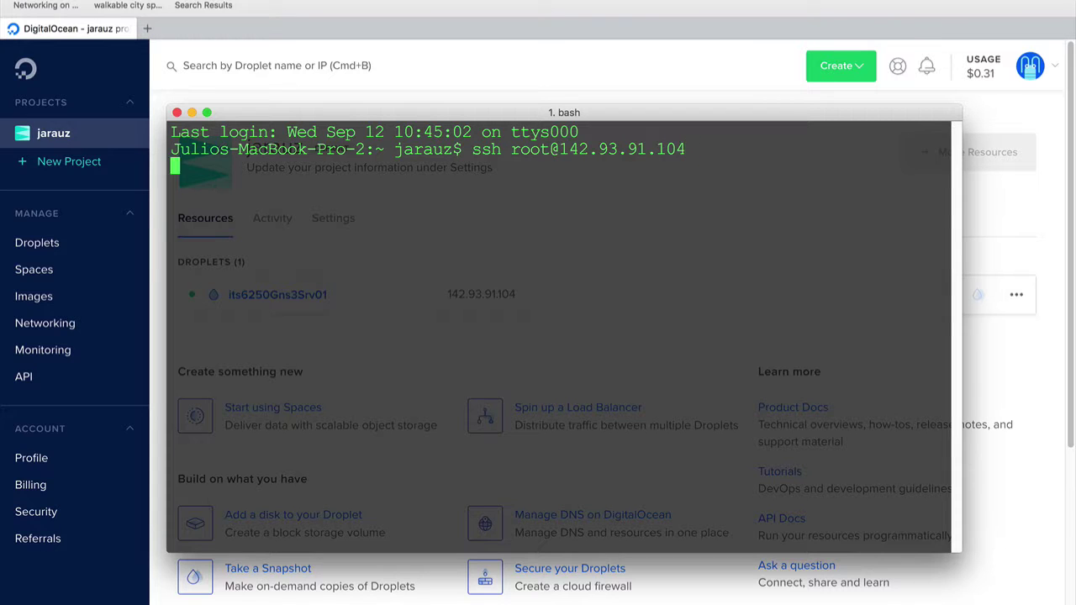
type("yes")
key("Return")
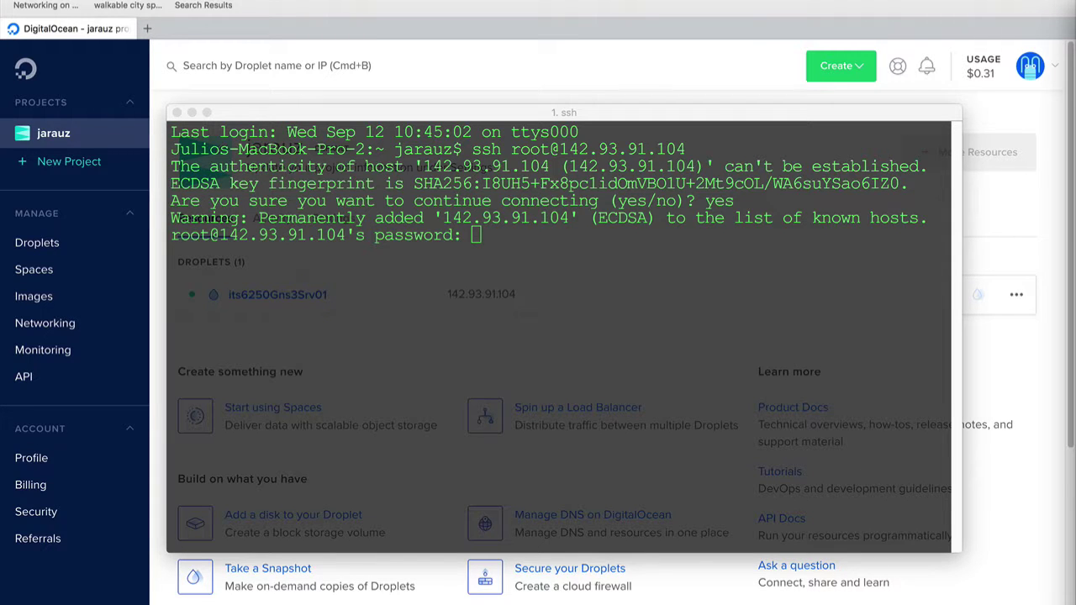
Log in with the root password and complete the forced root password change
left_click(401, 464)
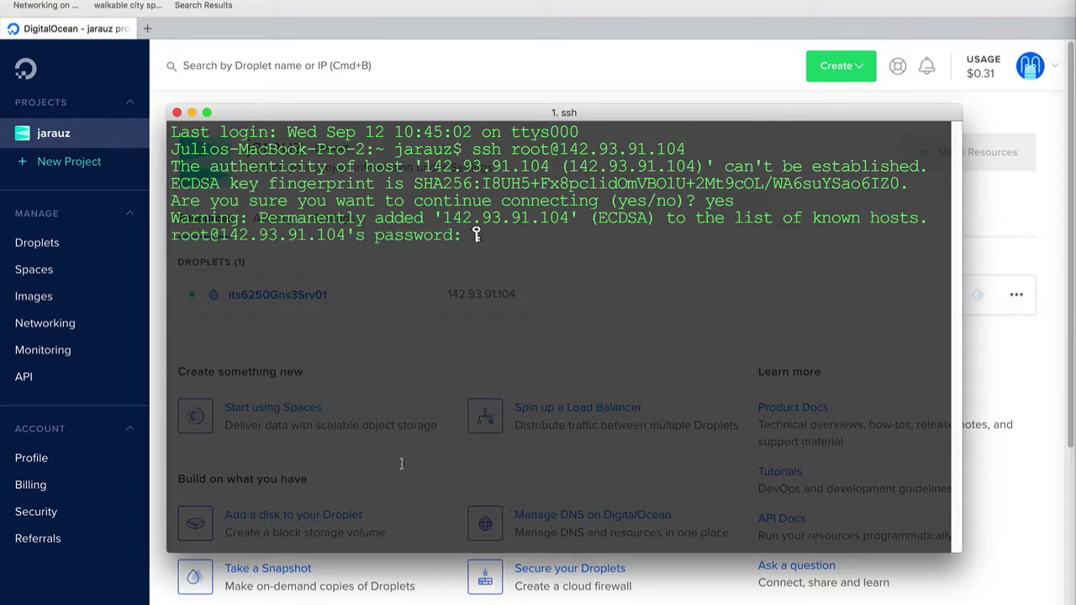
key("Return")
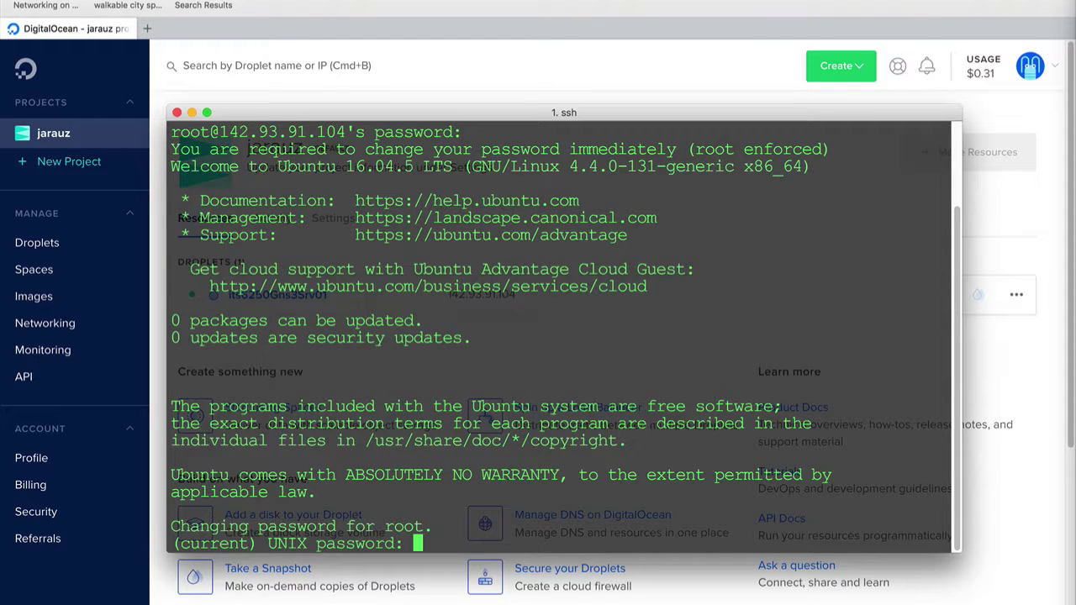
key("Return")
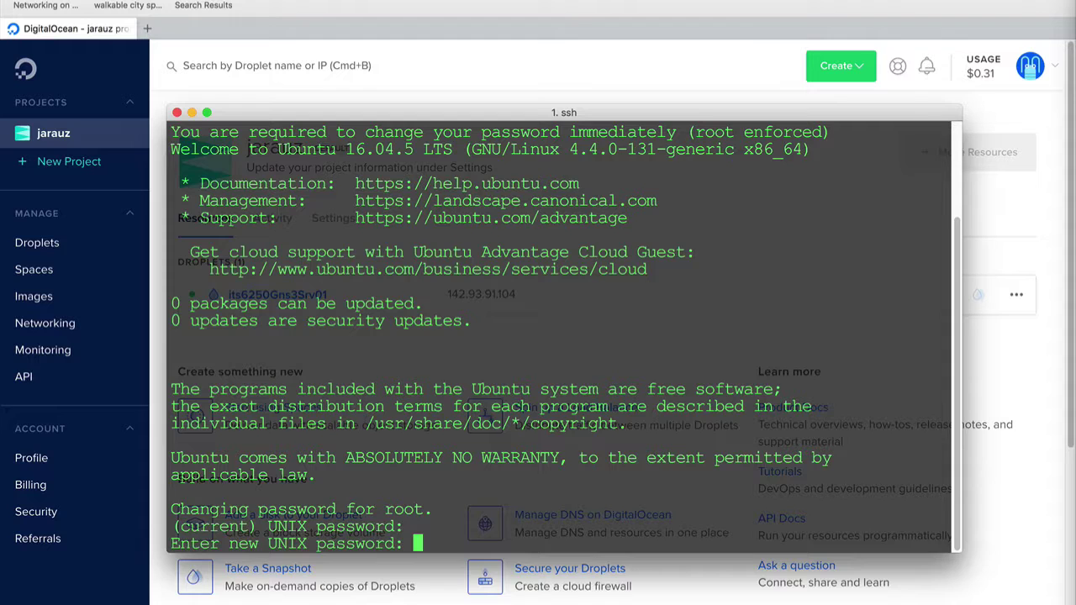
key("Return")
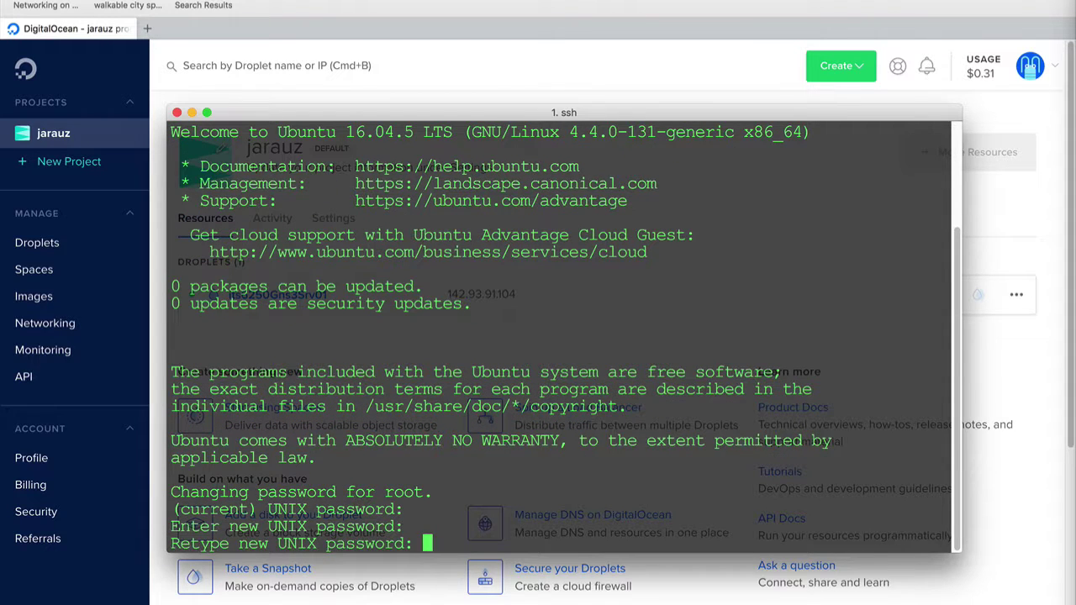
key("Return")
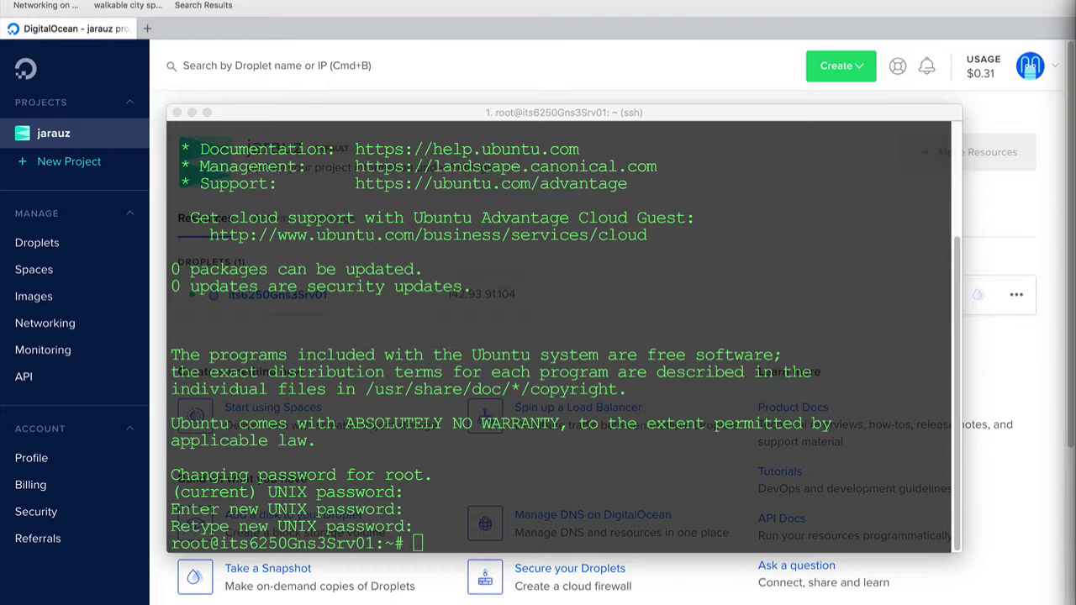
left_click(535, 437)
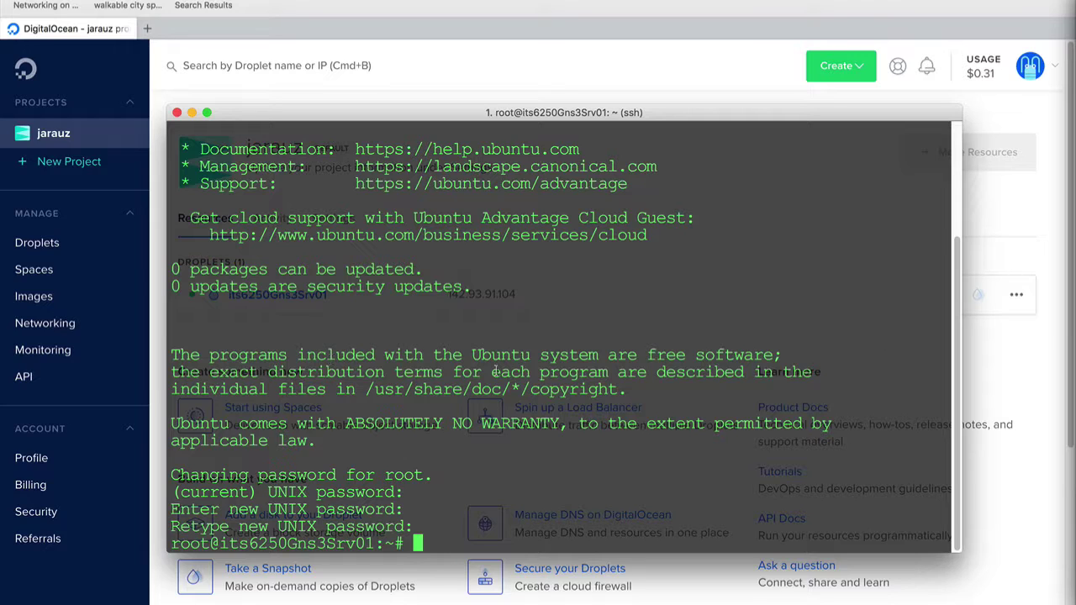
Add the new user with sudo adduser, set its password and accept blank details
type("sudo adduser")
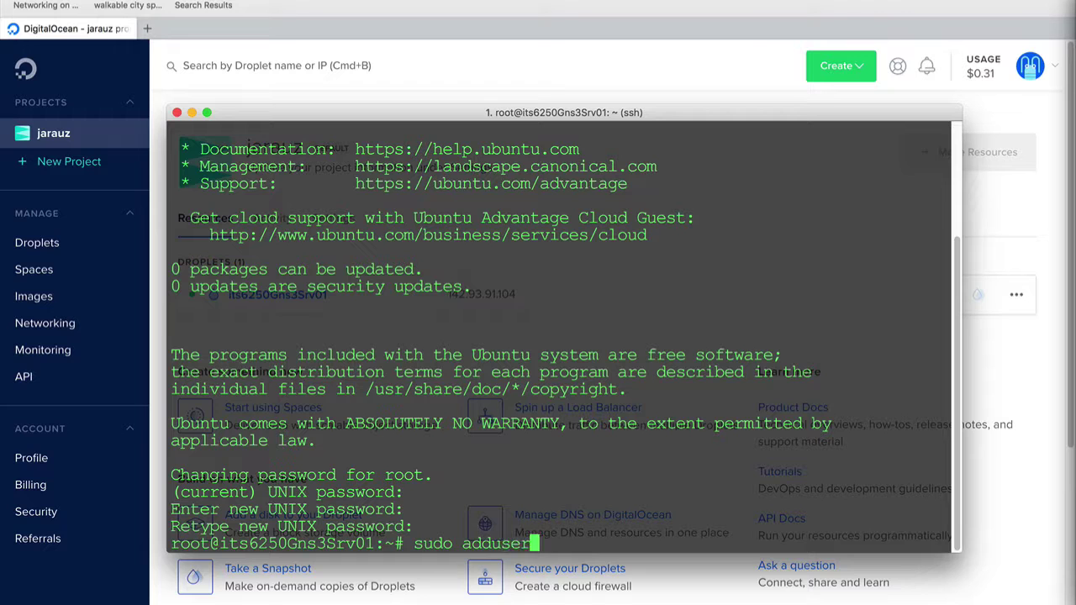
type(" jarauz")
key("Return")
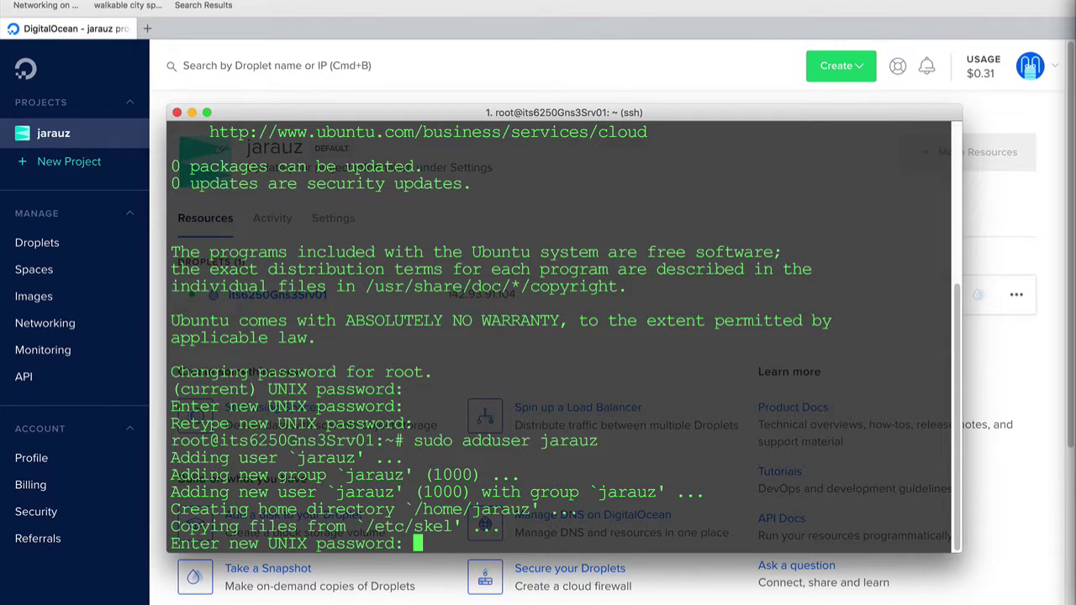
key("Return")
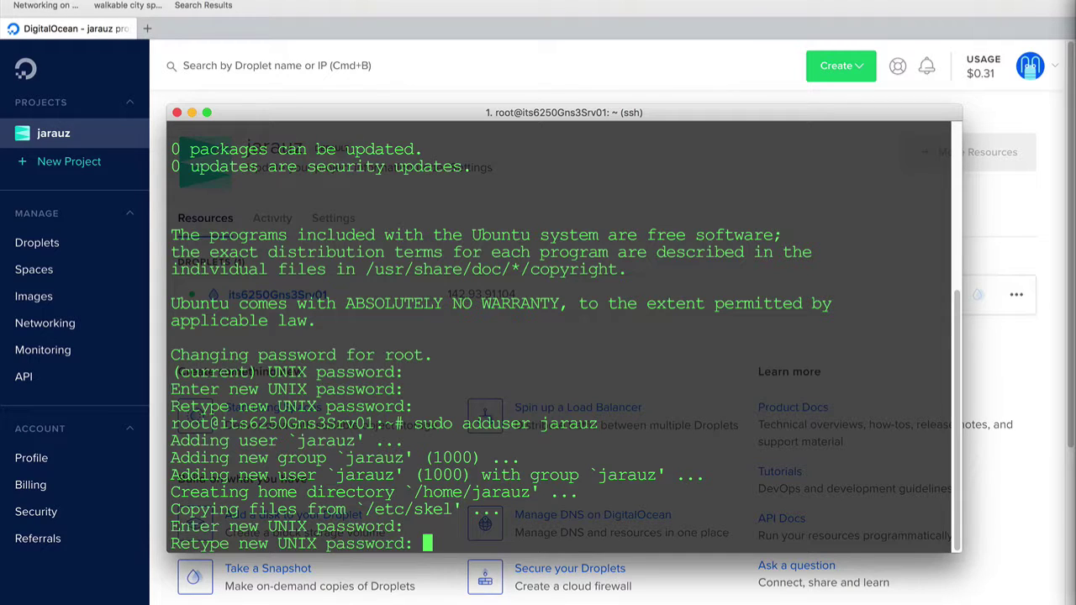
key("Return")
key("Return")
key("Return")
key("Return")
key("Return")
key("Return")
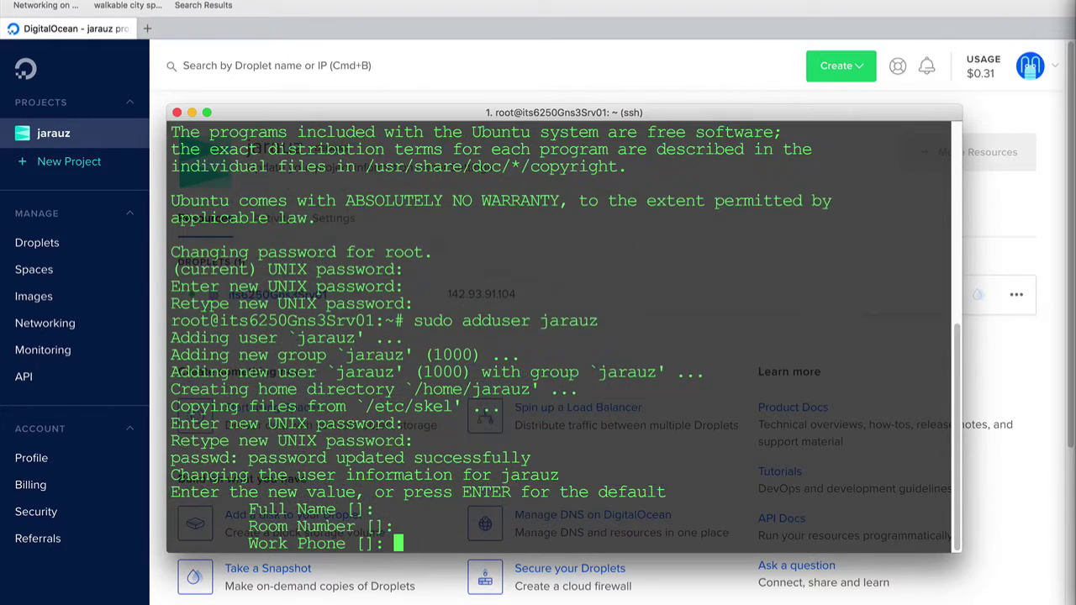
type("y")
key("Return")
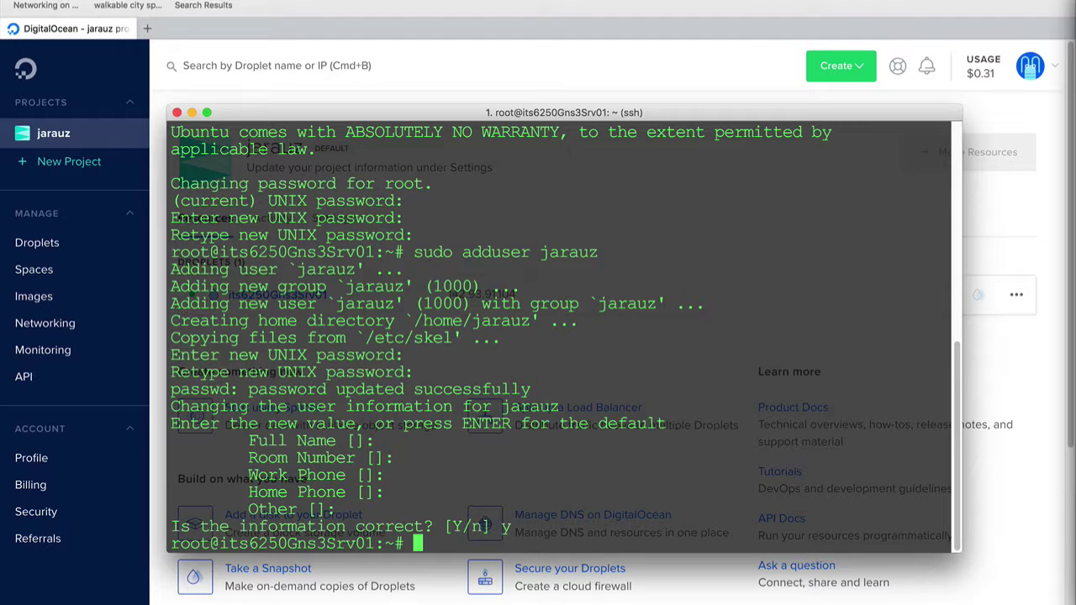
Add an ALL=(ALL:ALL) ALL rule for the new user below root's line in visudo and save
type("visudo")
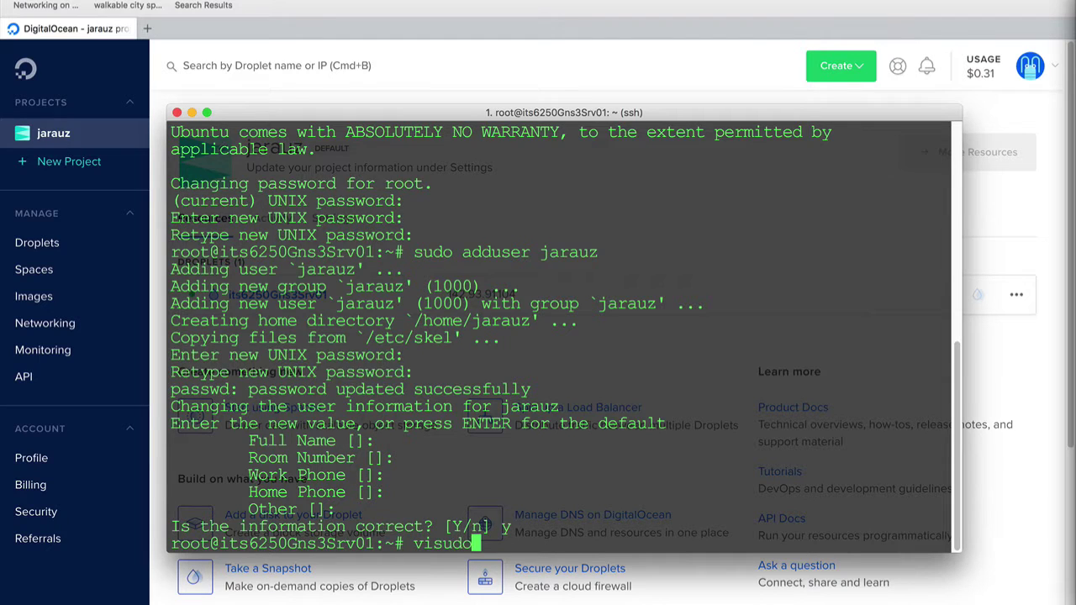
key("Return")
key("Down")
key("Down")
key("Down")
key("Down")
key("Down")
key("Down")
key("Down")
key("Down")
key("Down")
key("Down")
key("Down")
key("Down")
key("Down")
key("Down")
key("Down")
key("Down")
key("Down")
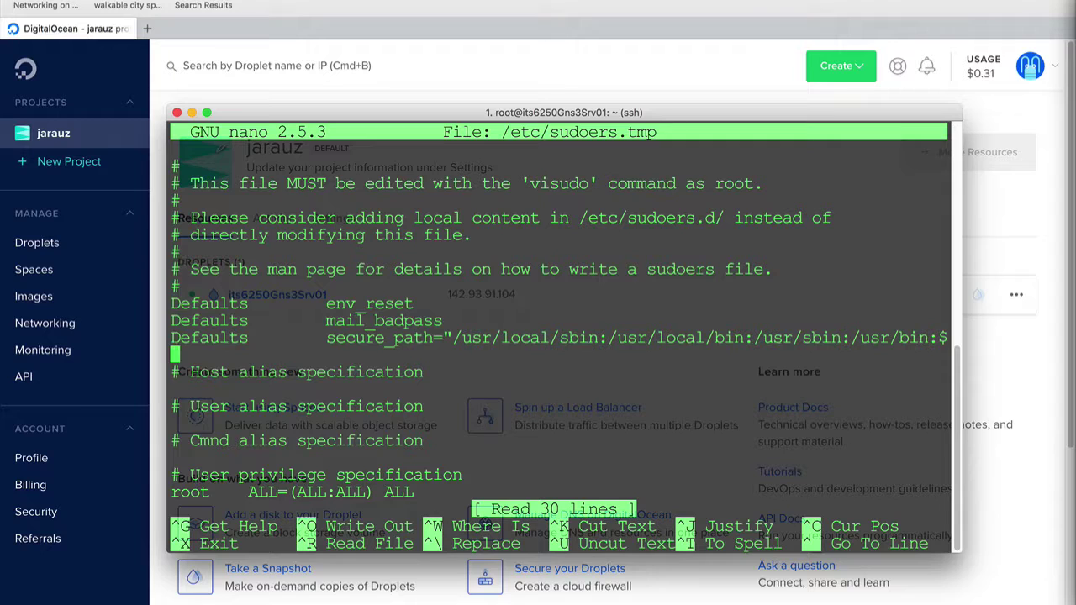
key("Down")
key("Down")
key("Down")
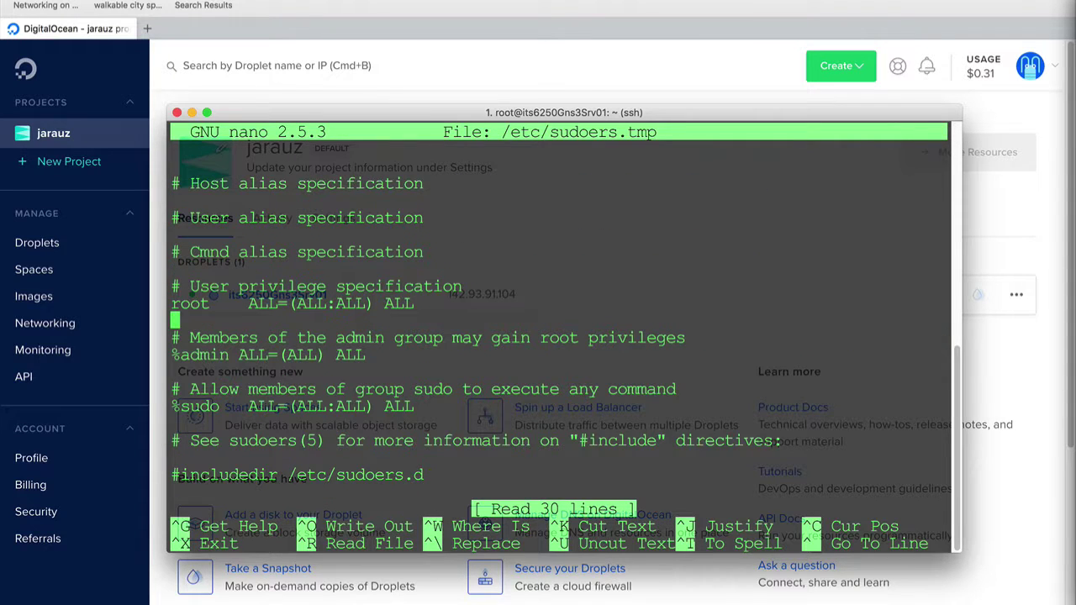
type("jarauz")
key("Tab")
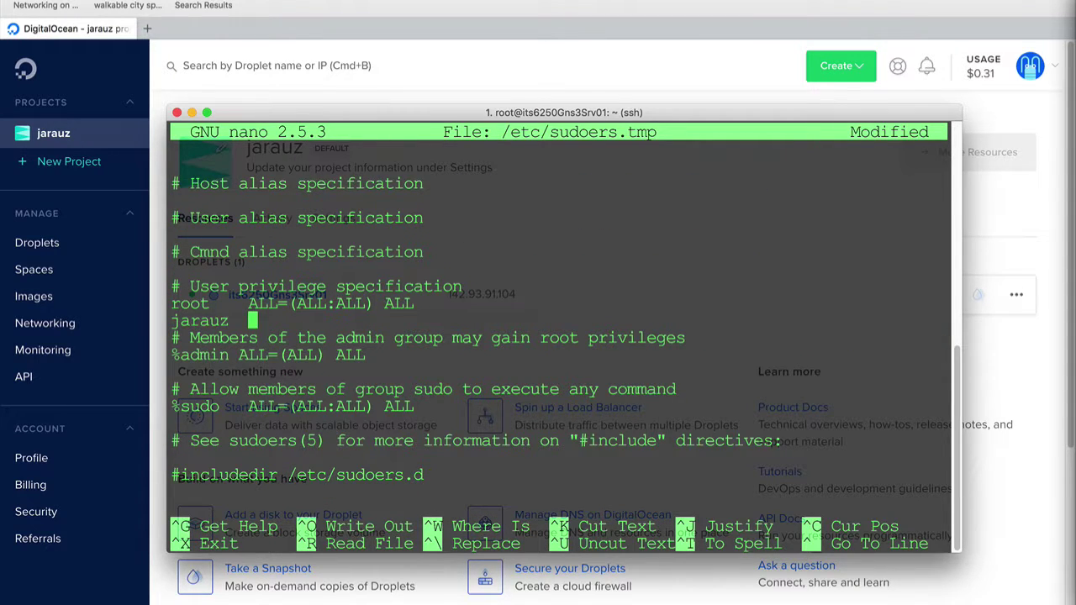
type("ALL=(A")
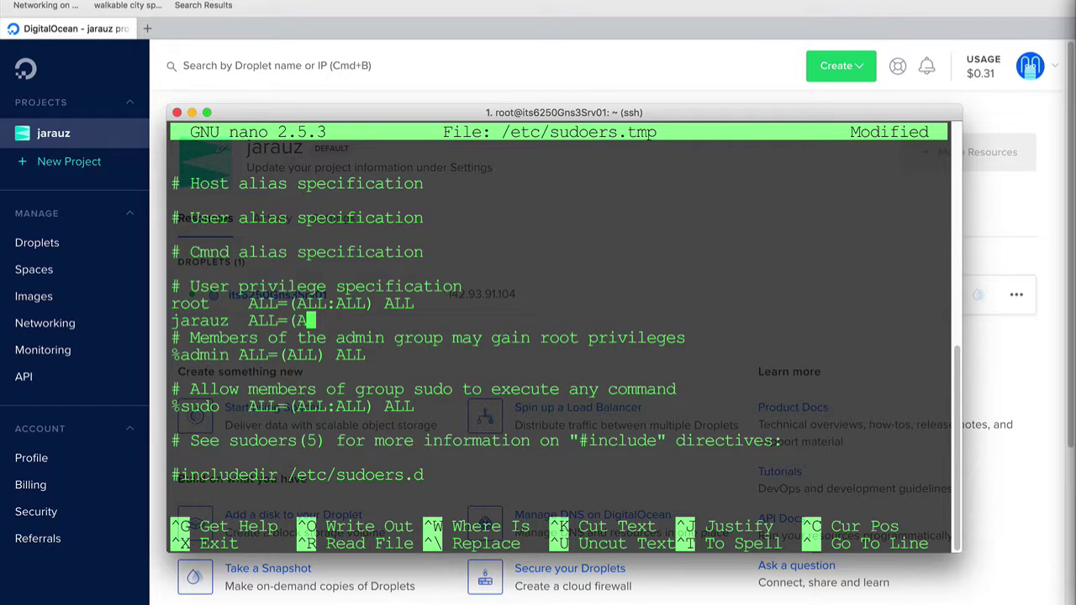
type("LL:AL")
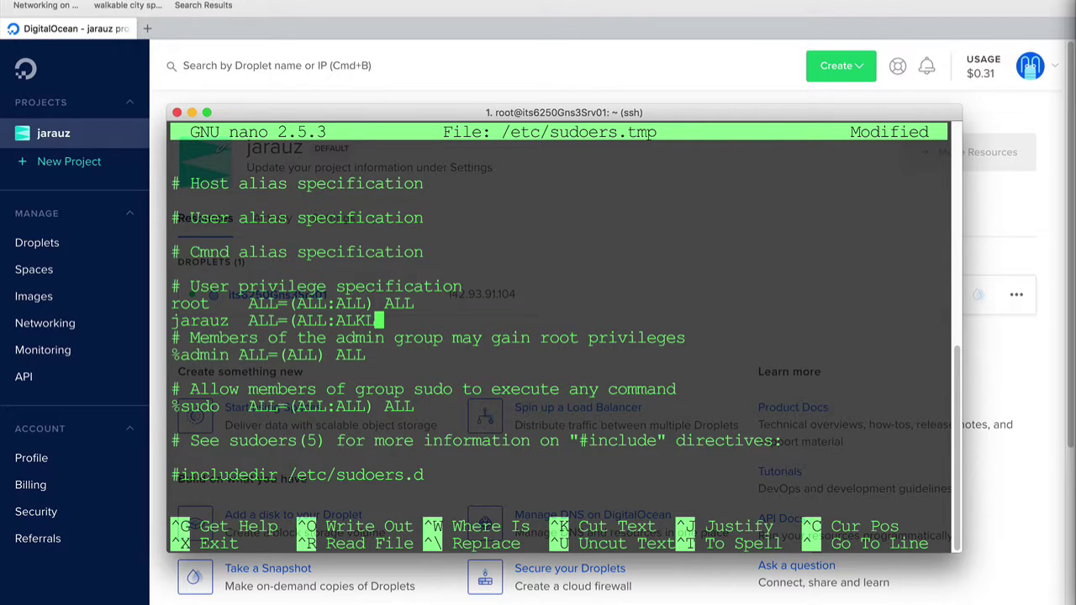
type("L) ALL")
key("Return")
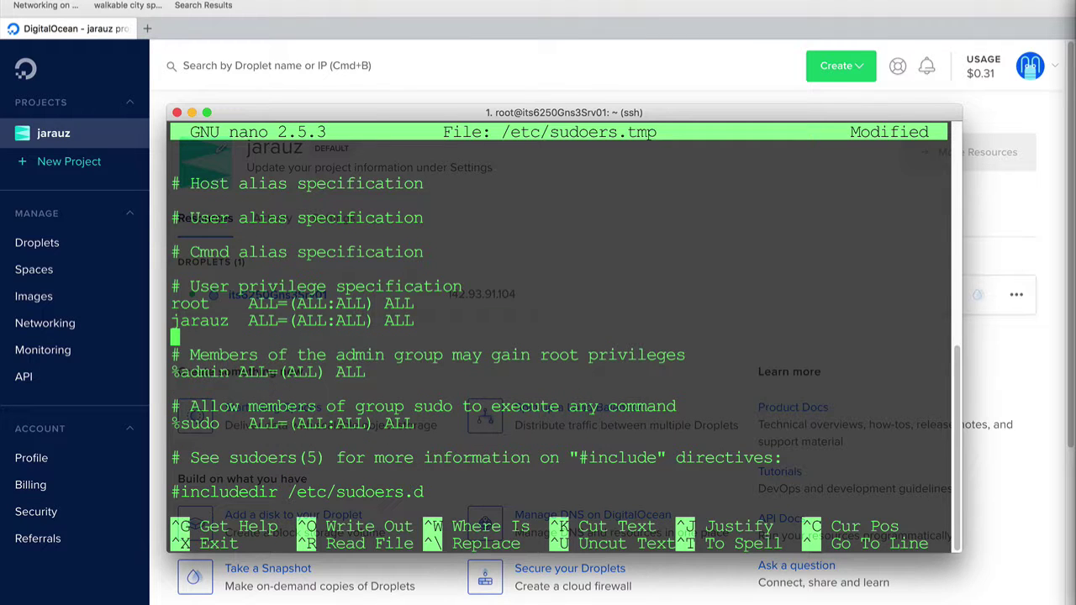
key("ctrl+x")
key("y")
key("Return")
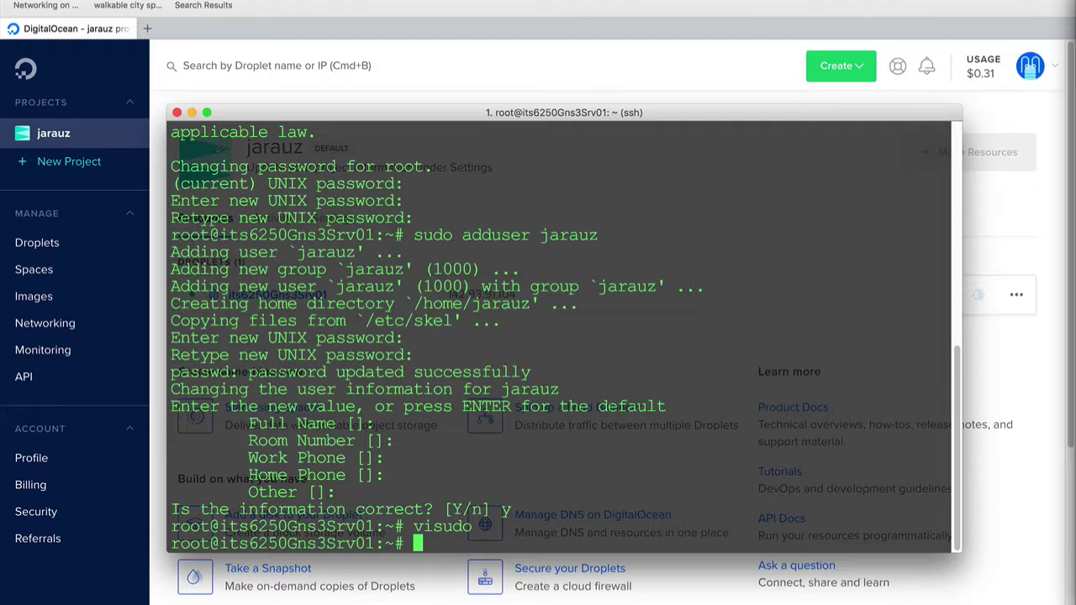
Log out of root and SSH back into the droplet as the new user
type("exit")
key("Return")
key("Up")
key("Left")
key("Left")
key("Left")
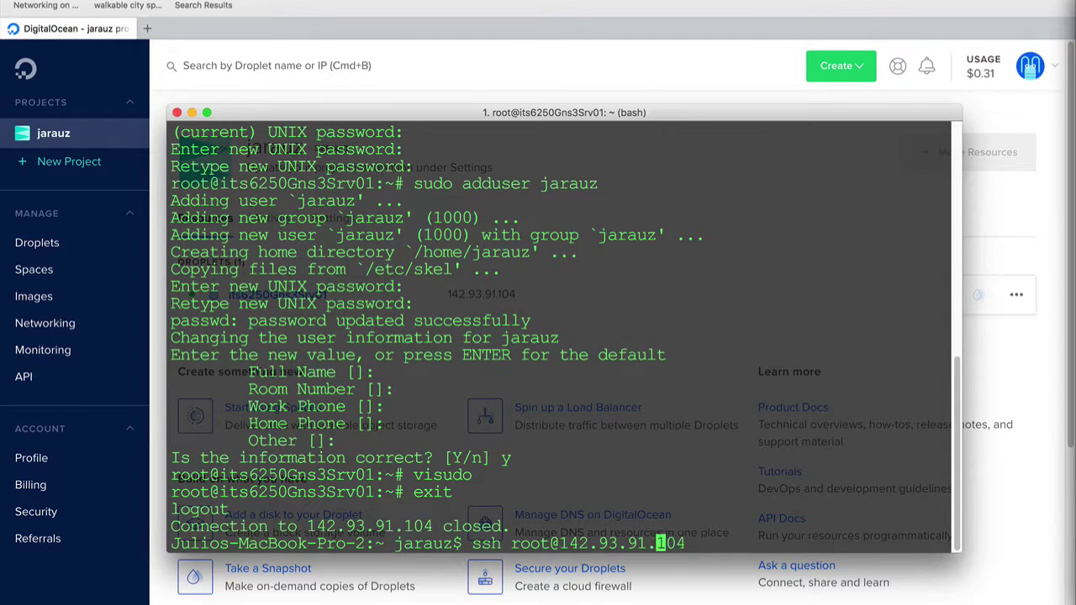
key("Left")
key("Left")
key("Left")
key("Left")
key("Left")
key("Left")
key("Left")
key("Left")
key("Left")
key("Left")
key("Left")
key("BackSpace")
key("BackSpace")
key("BackSpace")
key("BackSpace")
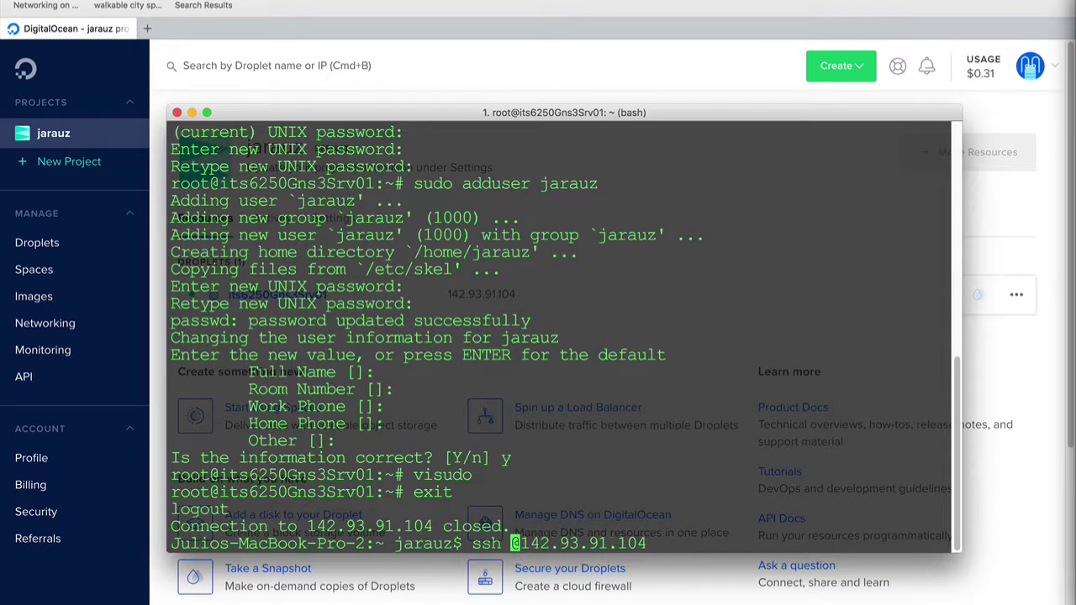
type("jarauz")
key("Return")
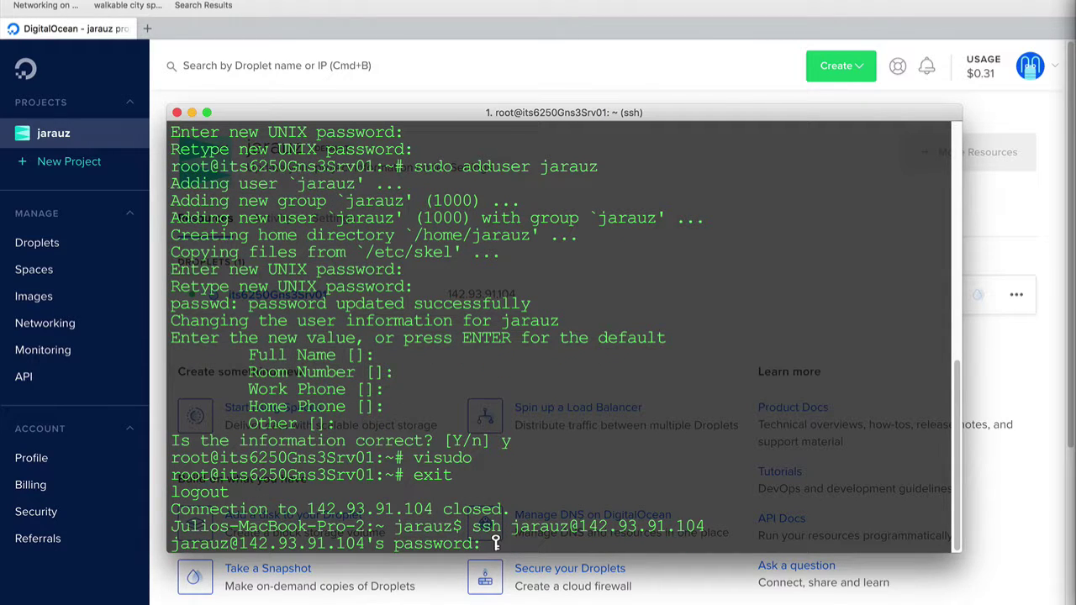
key("Return")
Lock root's password with sudo passwd root -ld
type("sudo ")
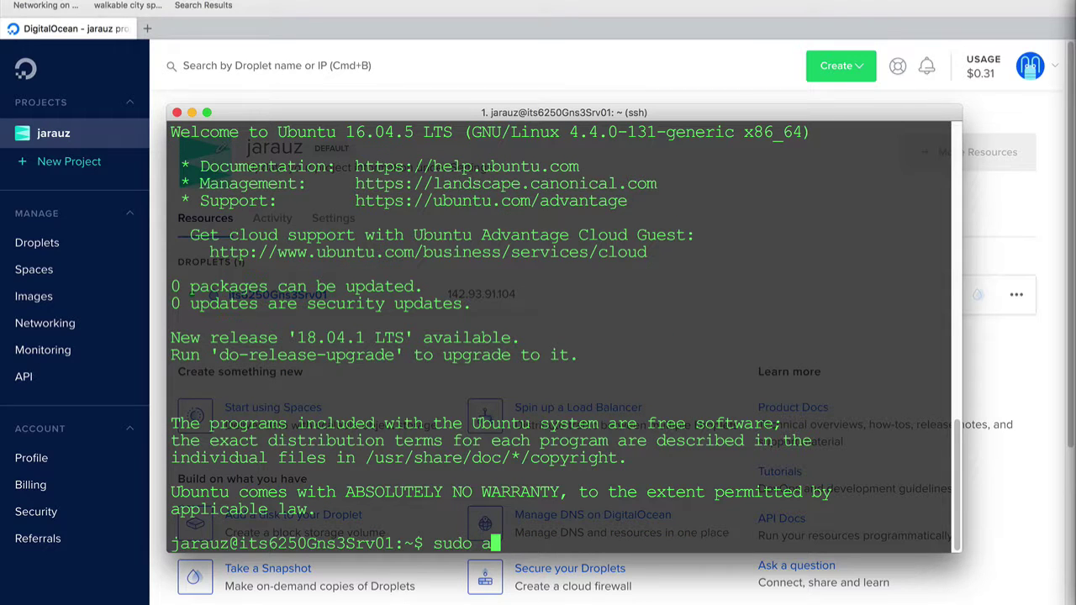
type("passw")
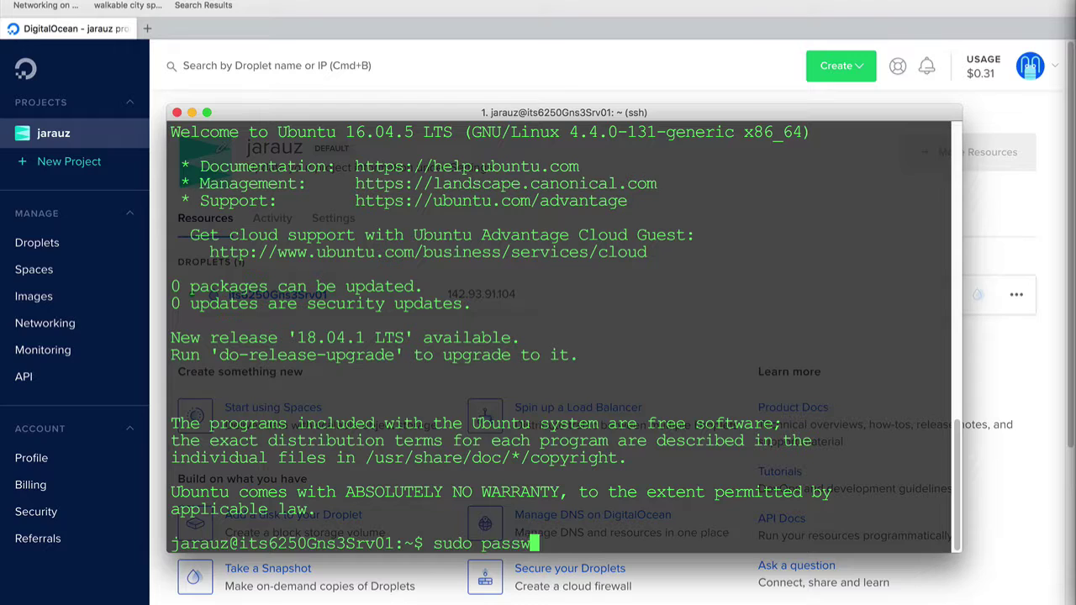
type("d root -ld")
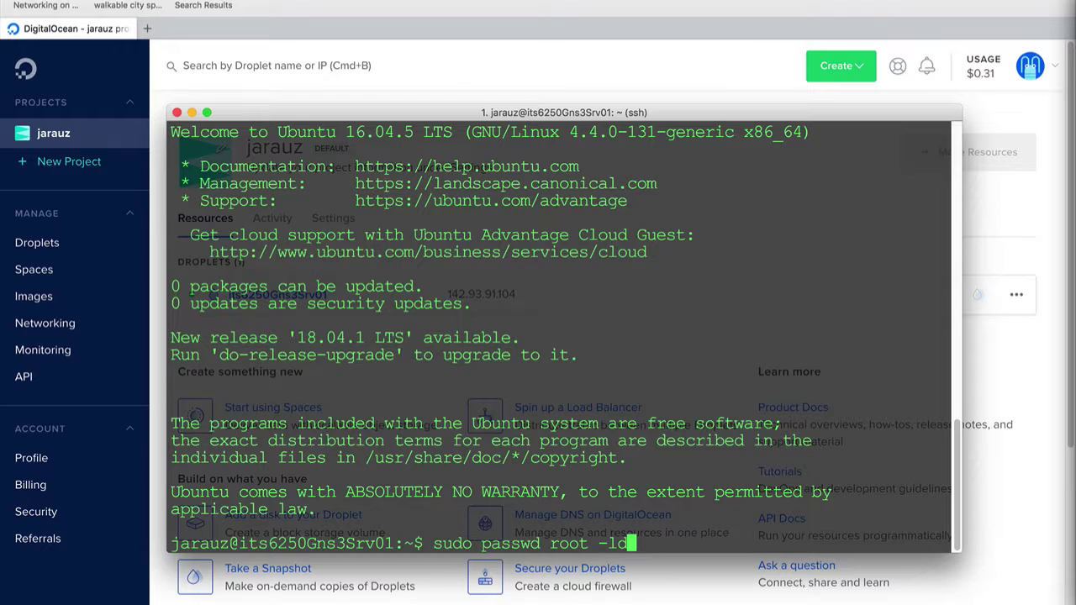
key("Return")
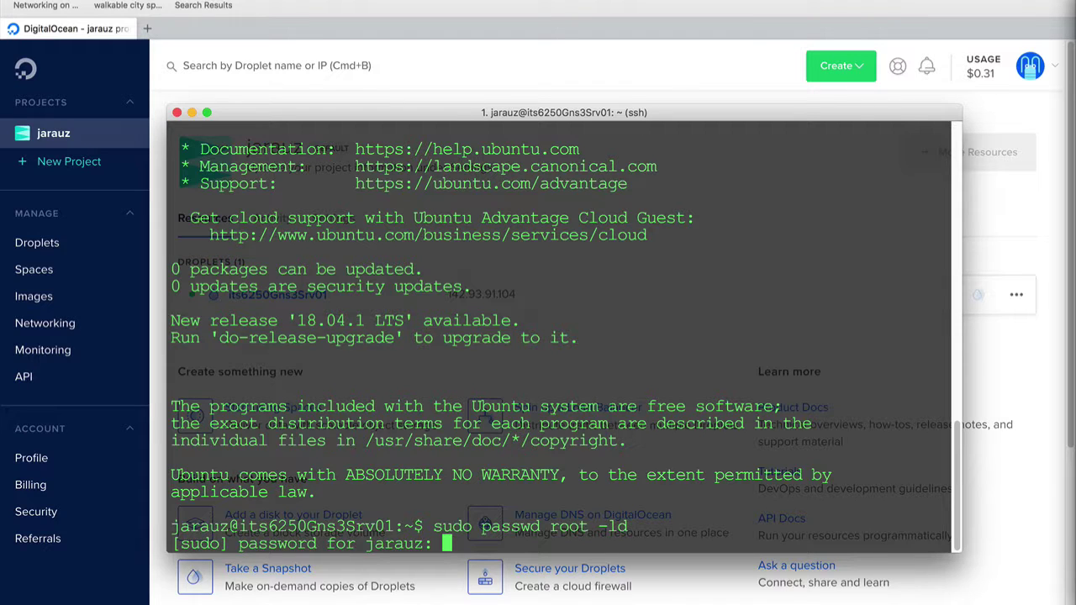
key("Return")
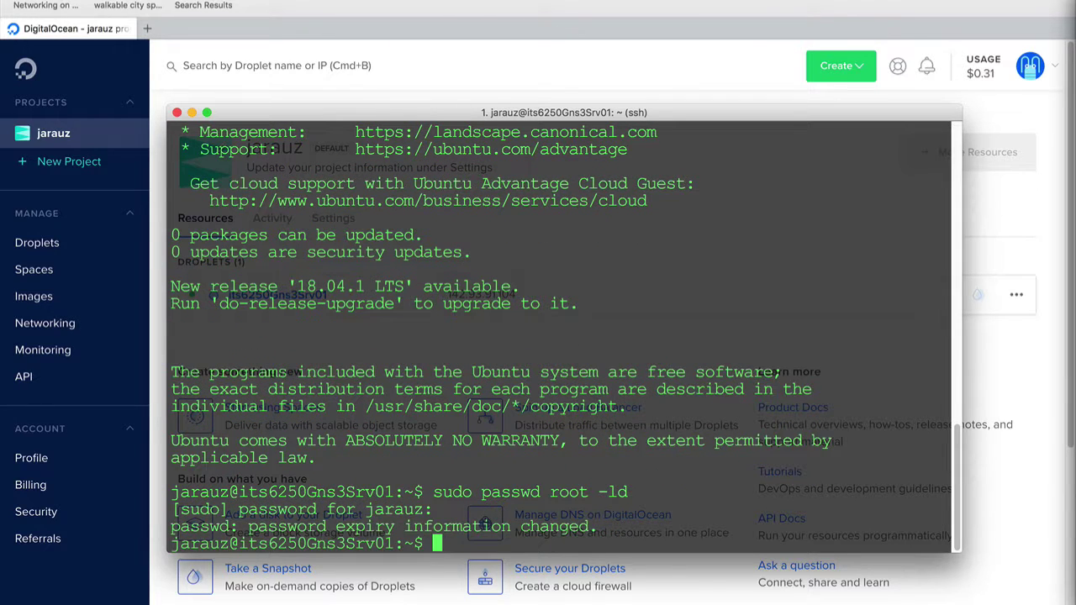
Paste and run the iptables rules allowing loopback, established, SSH and HTTP traffic
key("super+Tab")
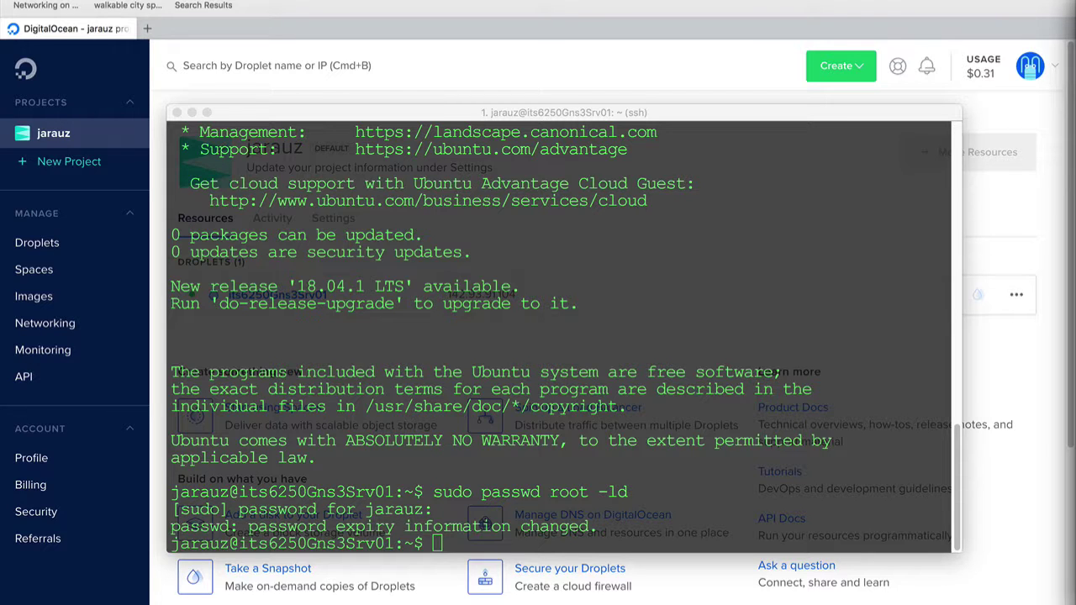
left_click(462, 467)
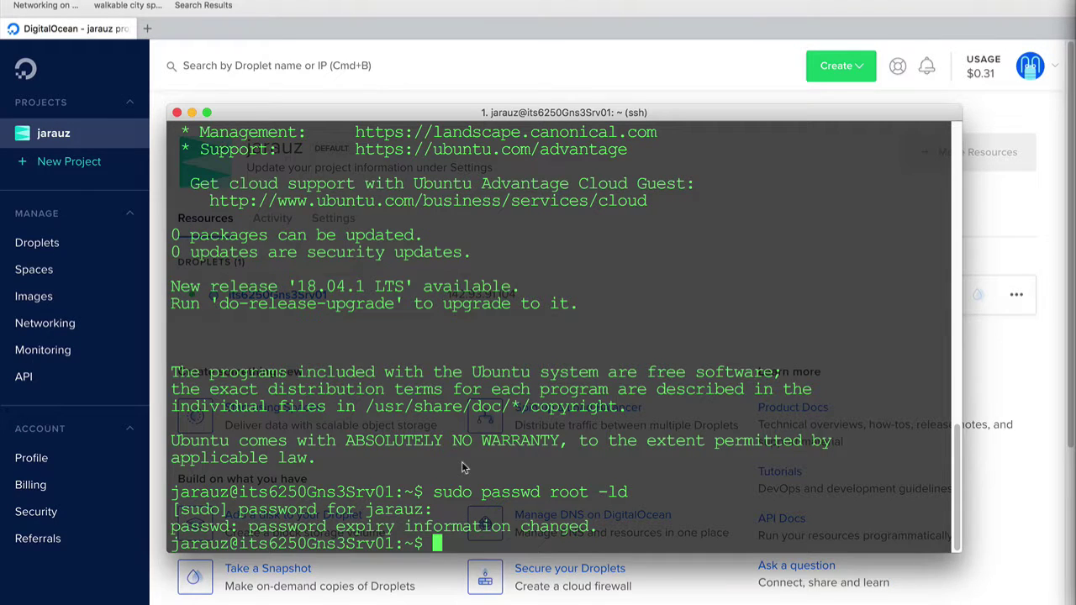
key("super+v")
key("Return")
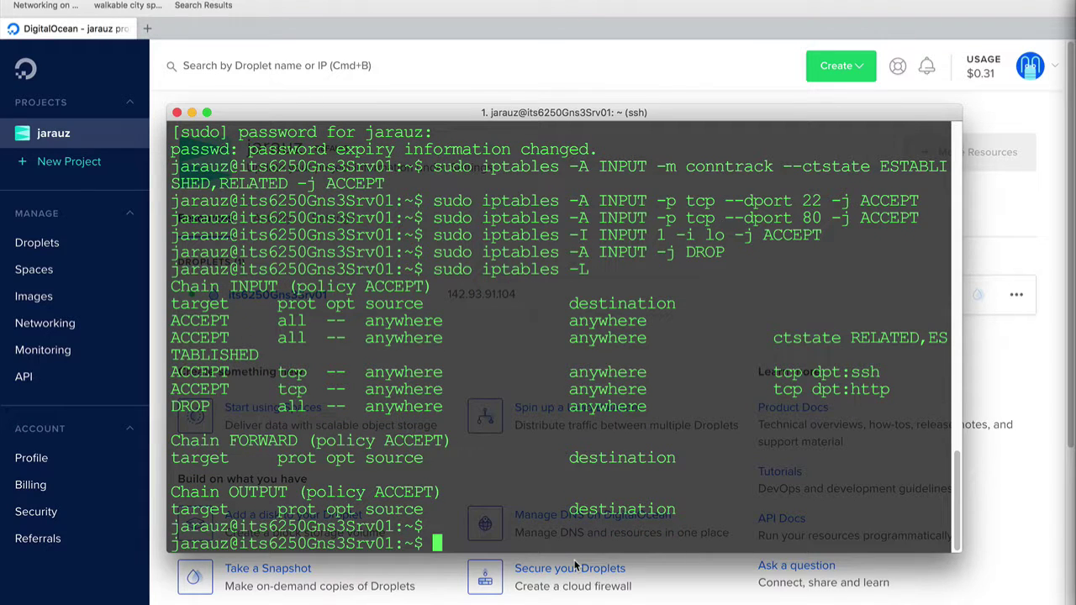
Show the firewall rules with sudo iptables -S, then run sudo apt-get update
type("sudo ipt")
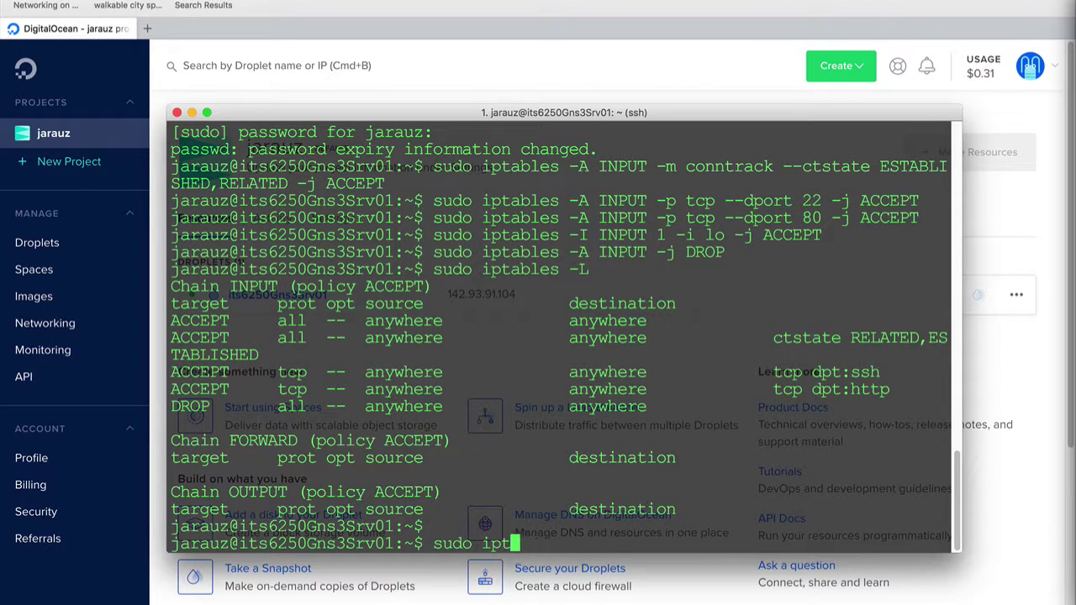
type("ables -S")
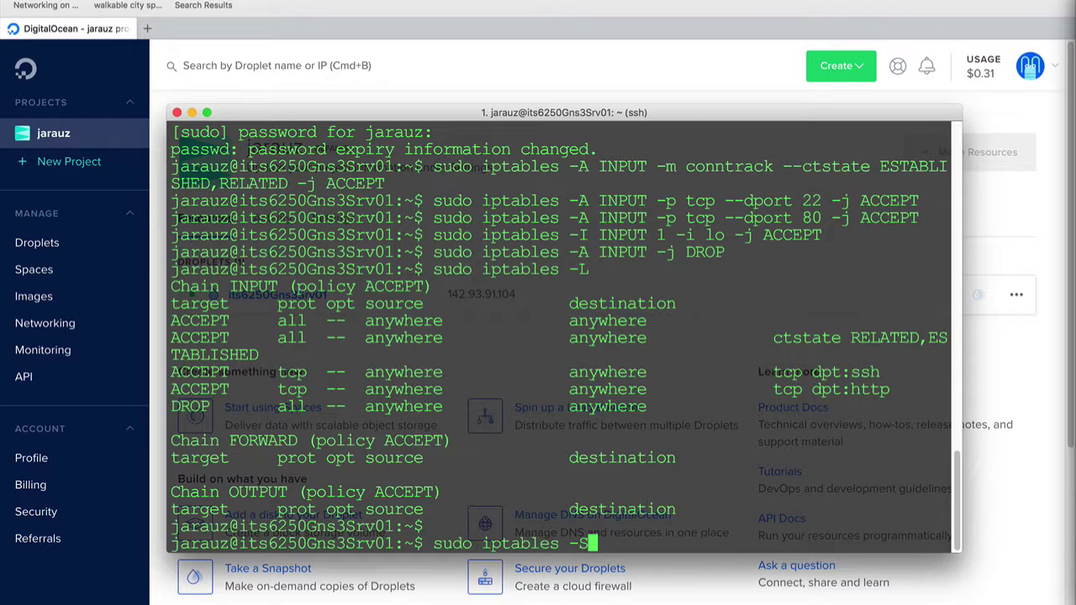
key("Return")
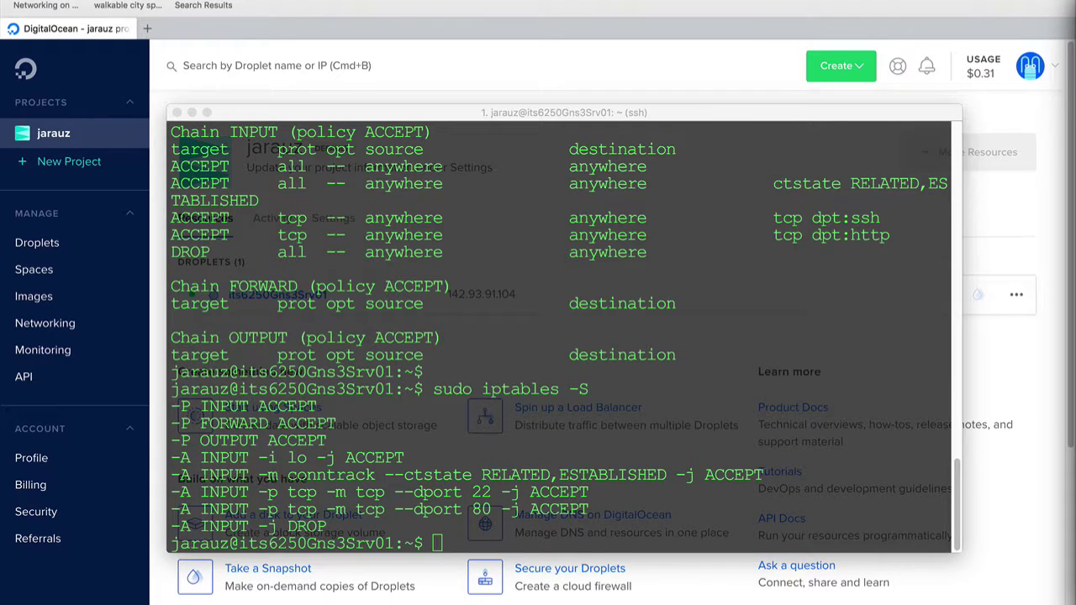
key("super+Tab")
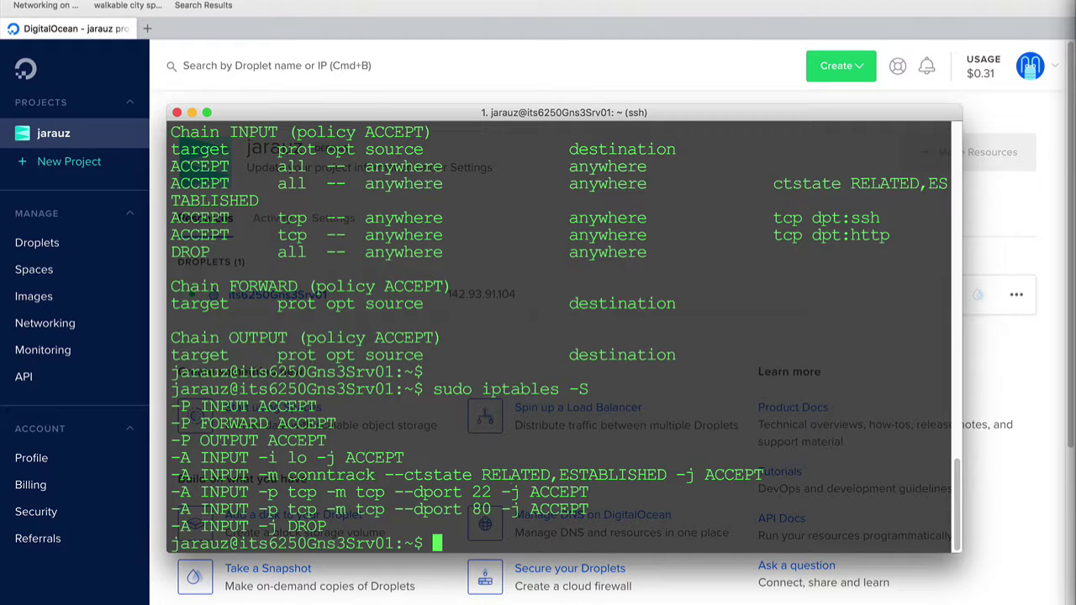
type("sudo apt-get")
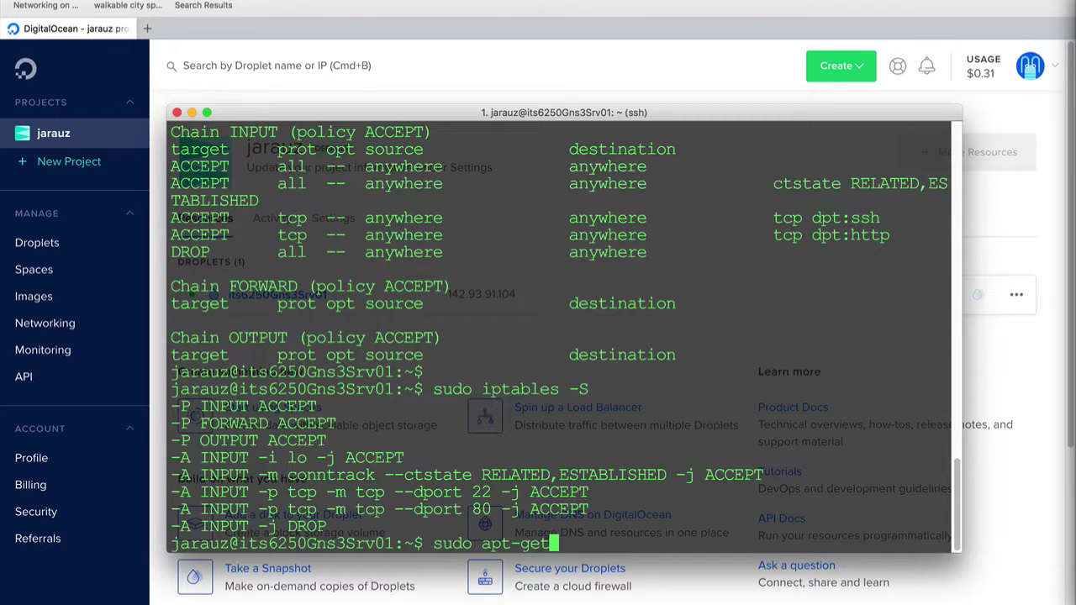
type(" update")
key("Return")
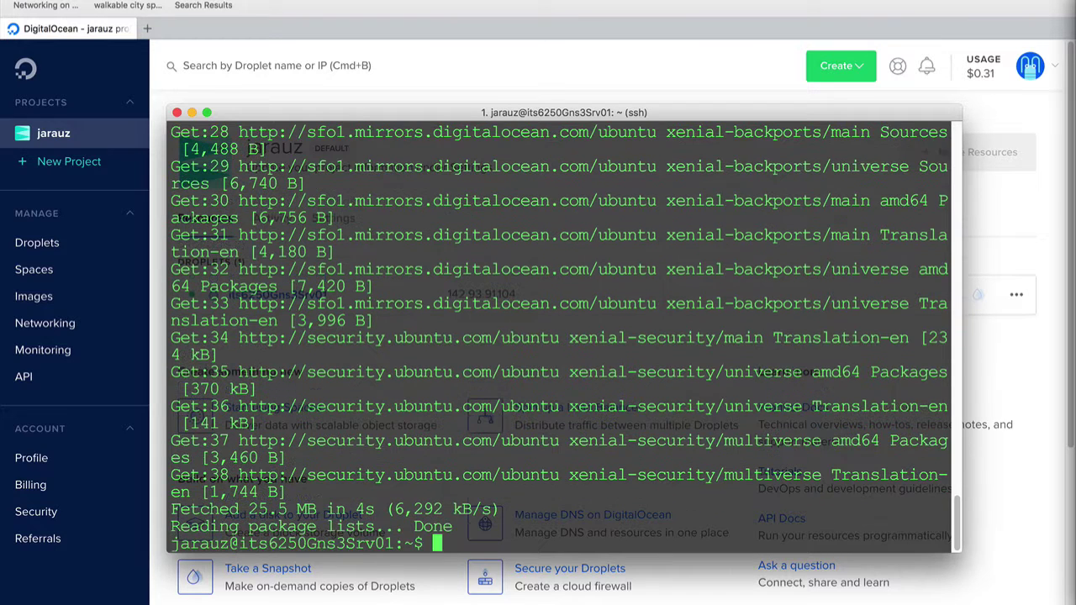
Run sudo apt-get upgrade, confirming with y and keeping the local GRUB menu.lst
key("Up")
key("BackSpace")
key("BackSpace")
key("BackSpace")
key("BackSpace")
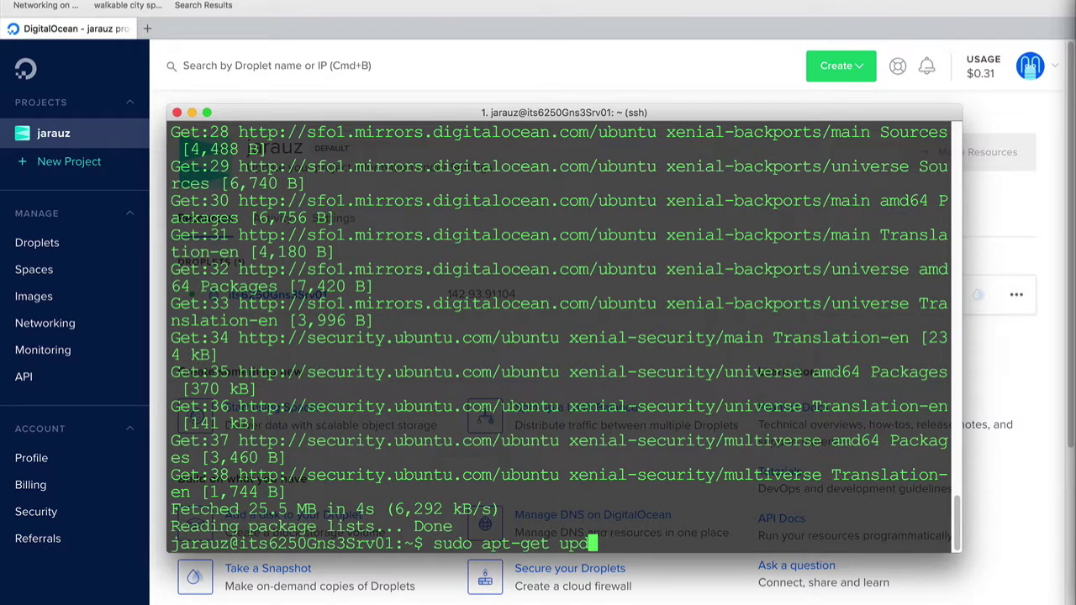
type("grade")
key("Return")
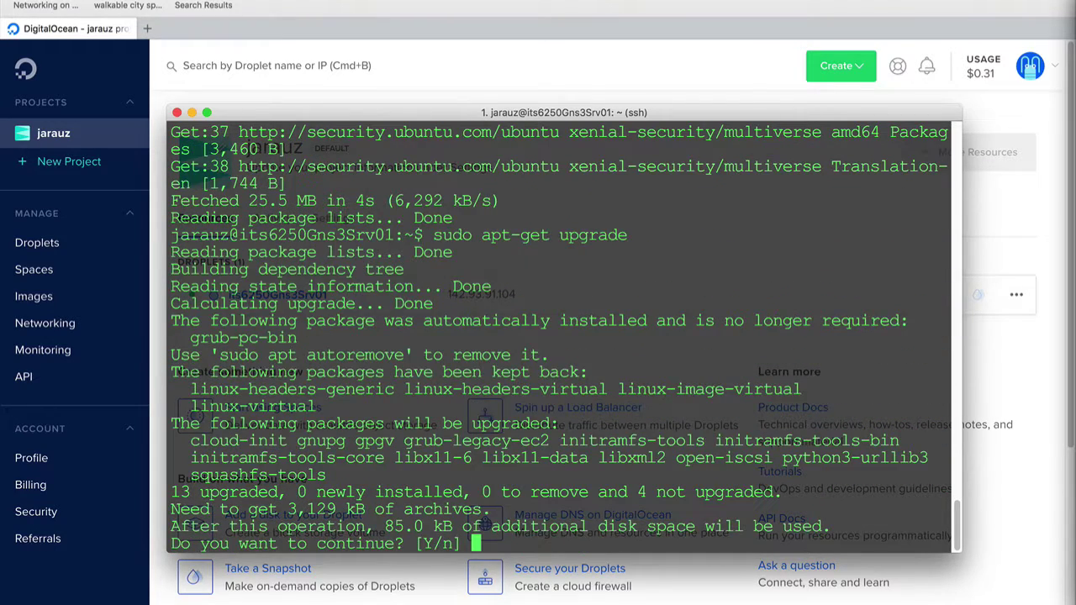
type("y")
key("Return")
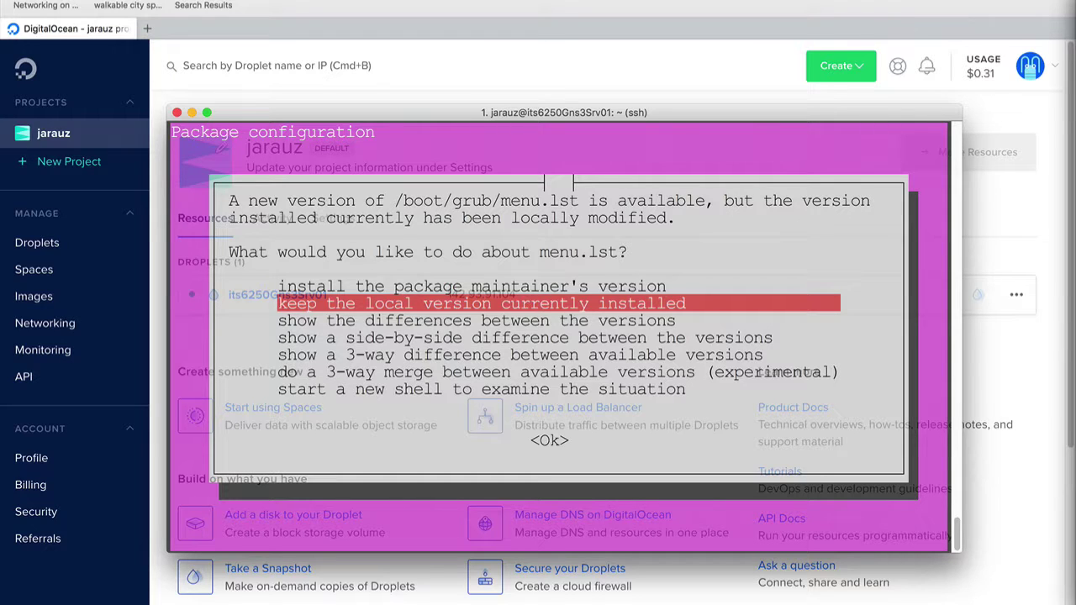
key("Return")
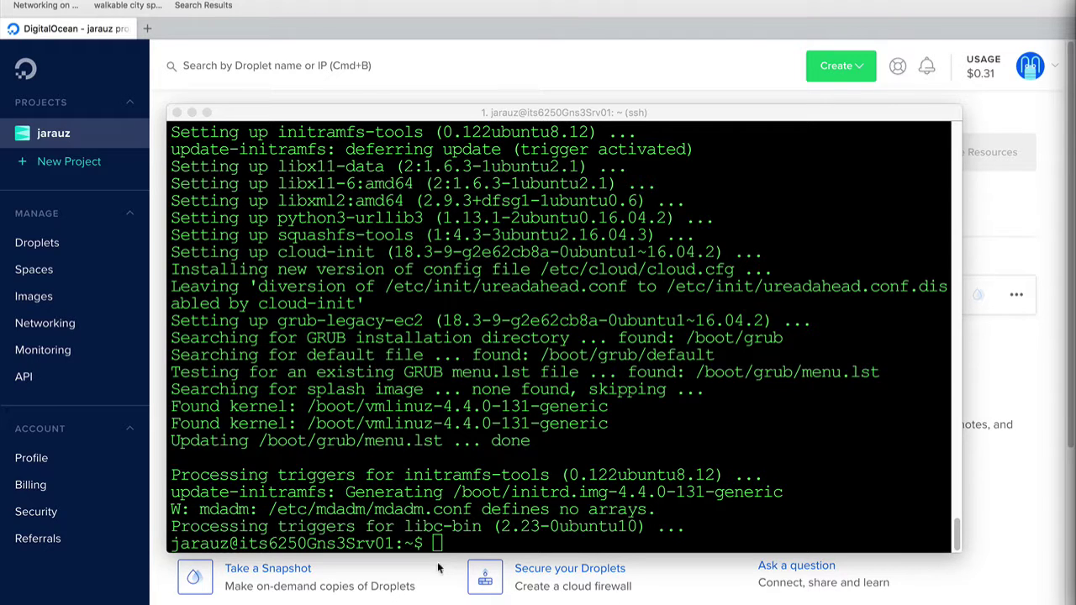
Install iptables-persistent, saving the current IPv4 and IPv6 firewall rules
left_click(419, 521)
type("sudo apt-get install iptables-persistent")
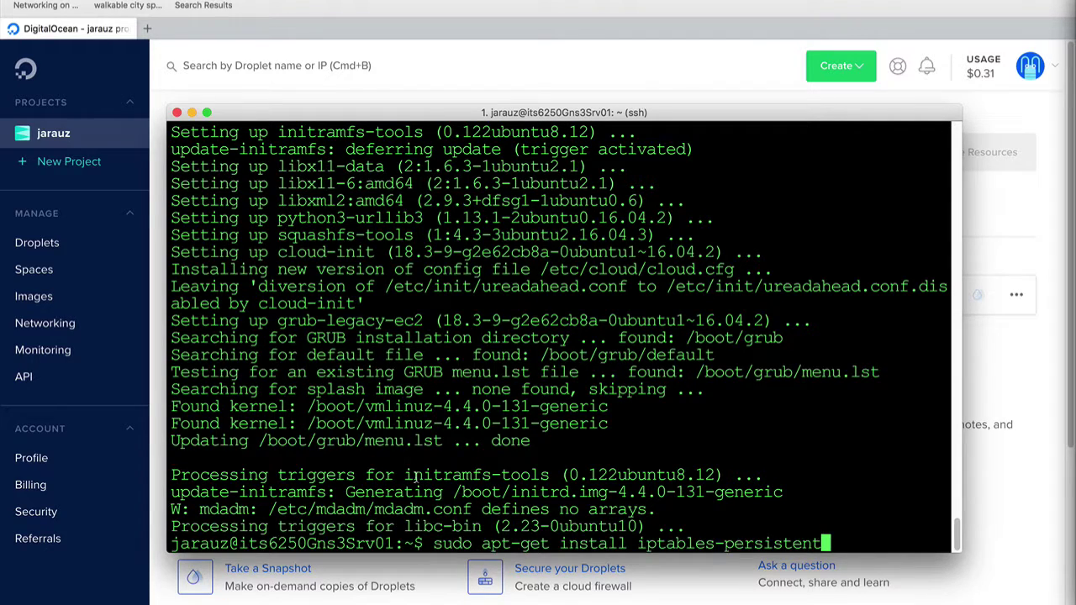
key("Return")
type("y")
key("Return")
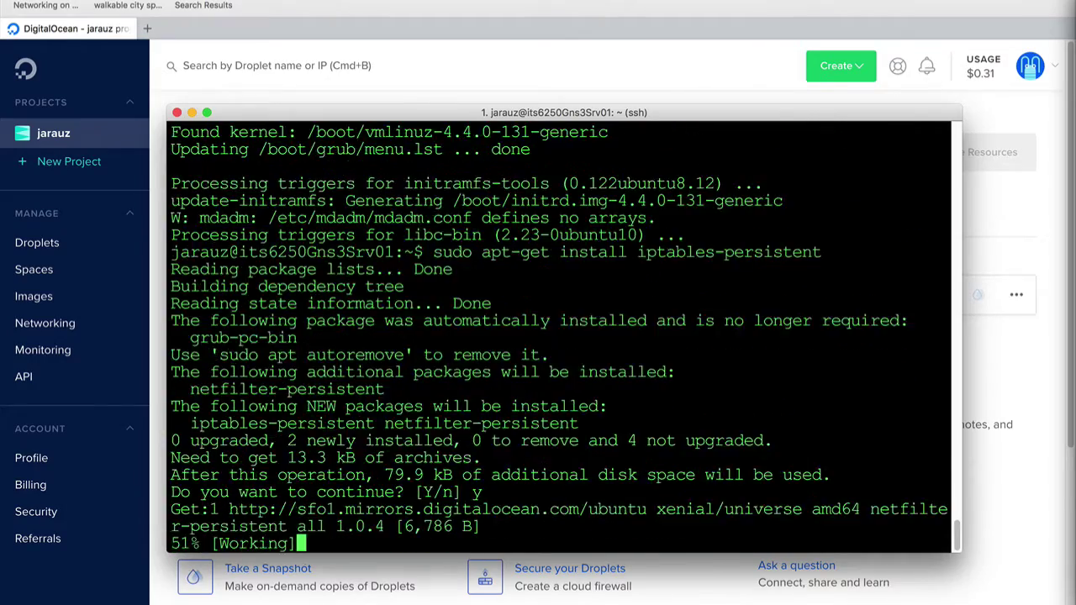
key("Return")
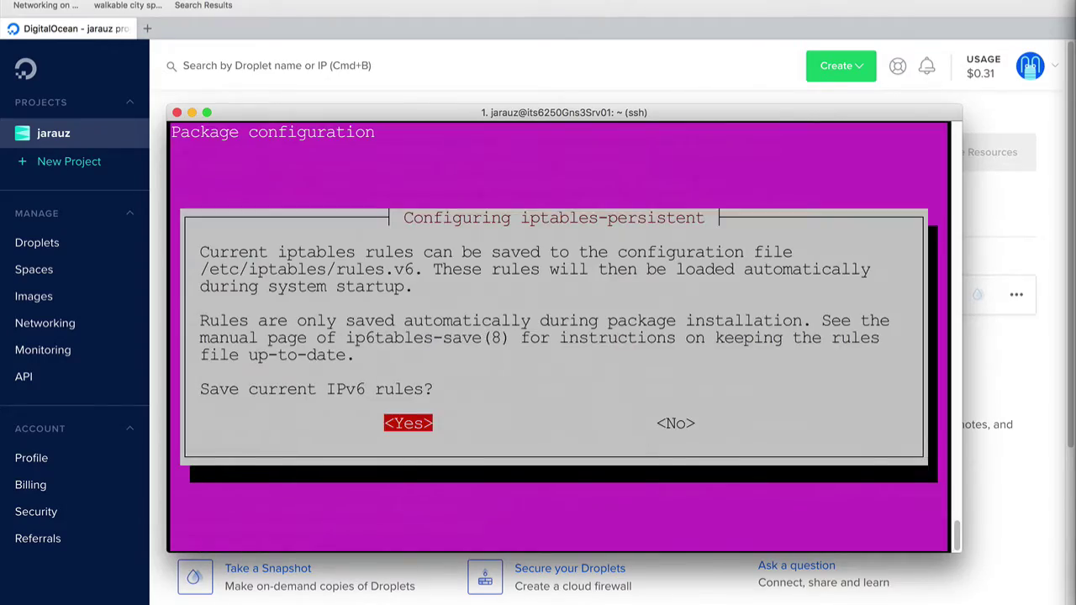
key("Return")
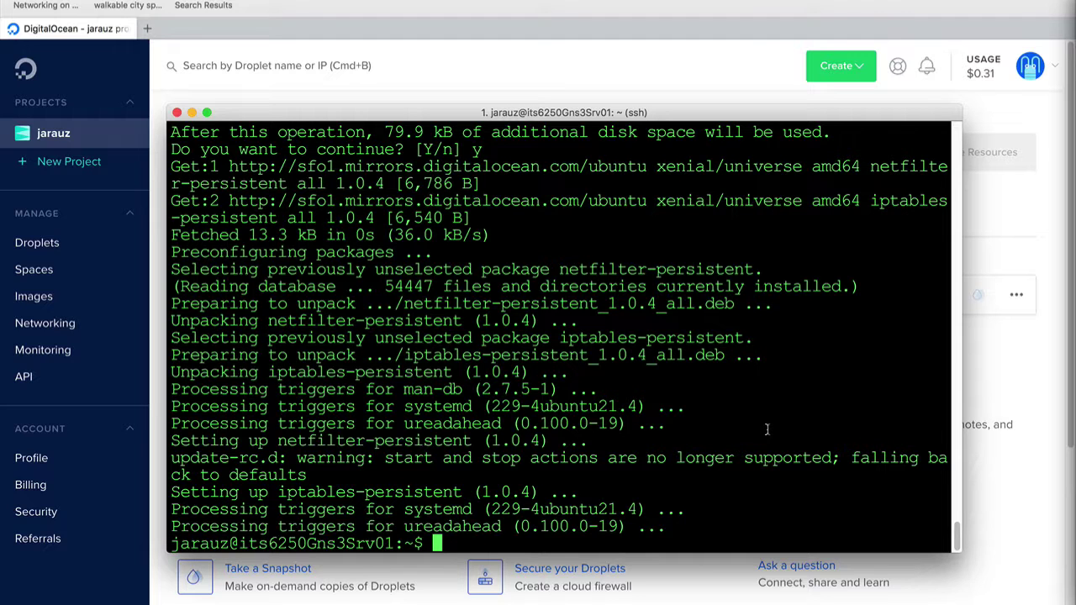
Reboot the droplet with sudo reboot
key("Return")
key("Return")
type("sud")
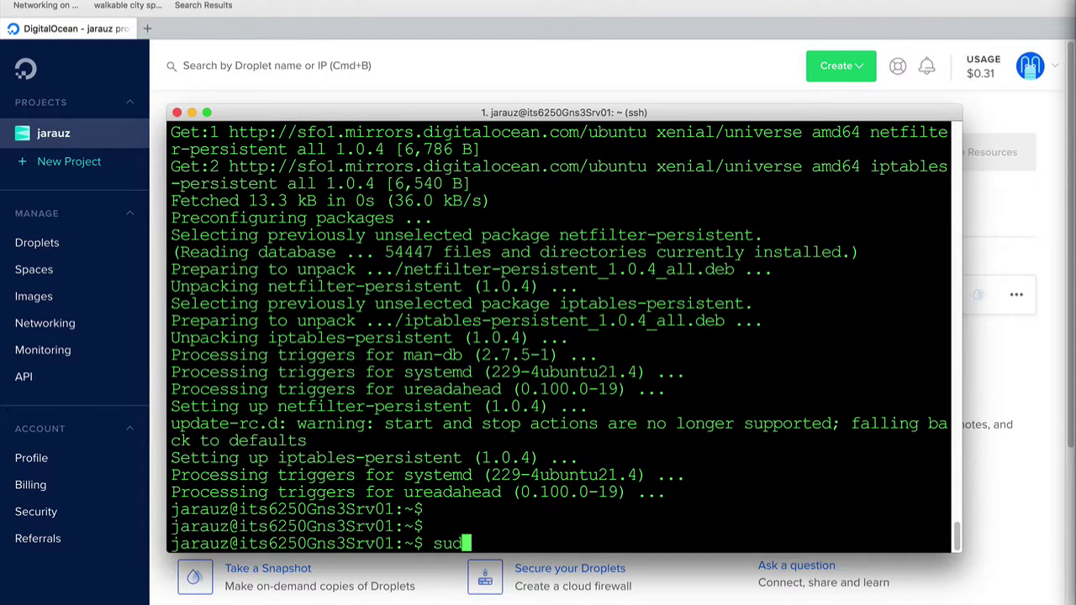
type("o reboot")
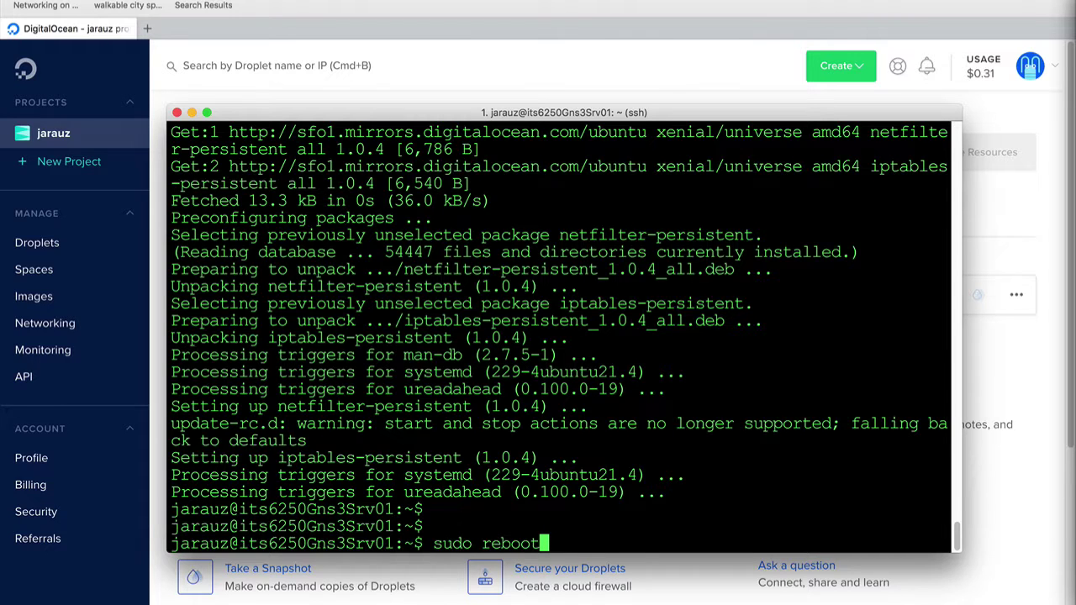
key("Return")
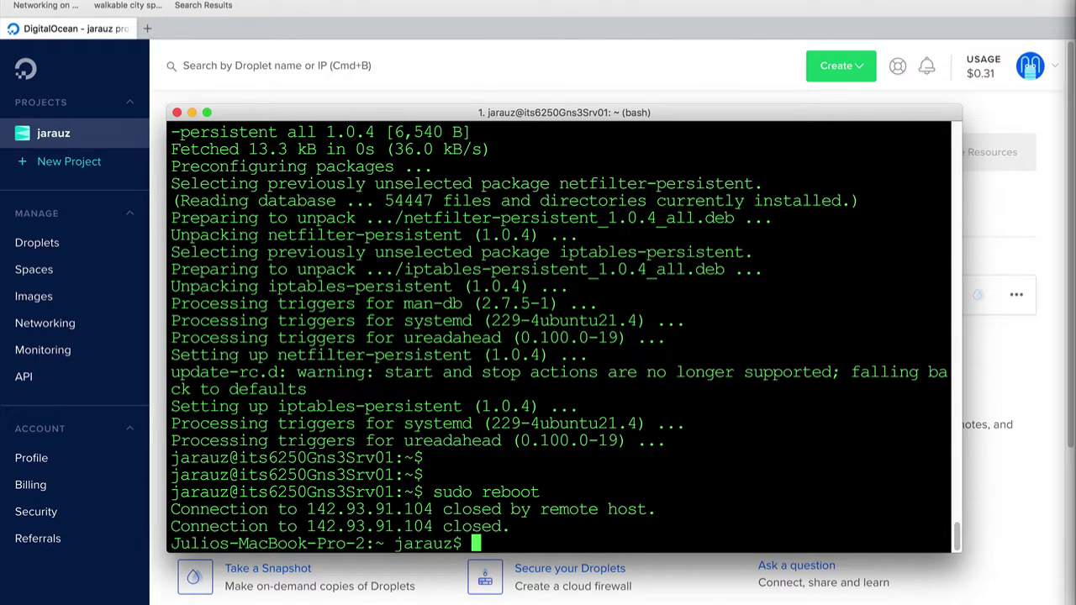
Reconnect to the rebooted droplet over SSH and enter sudo apt-get install lxde x11vnc xvfb
key("Up")
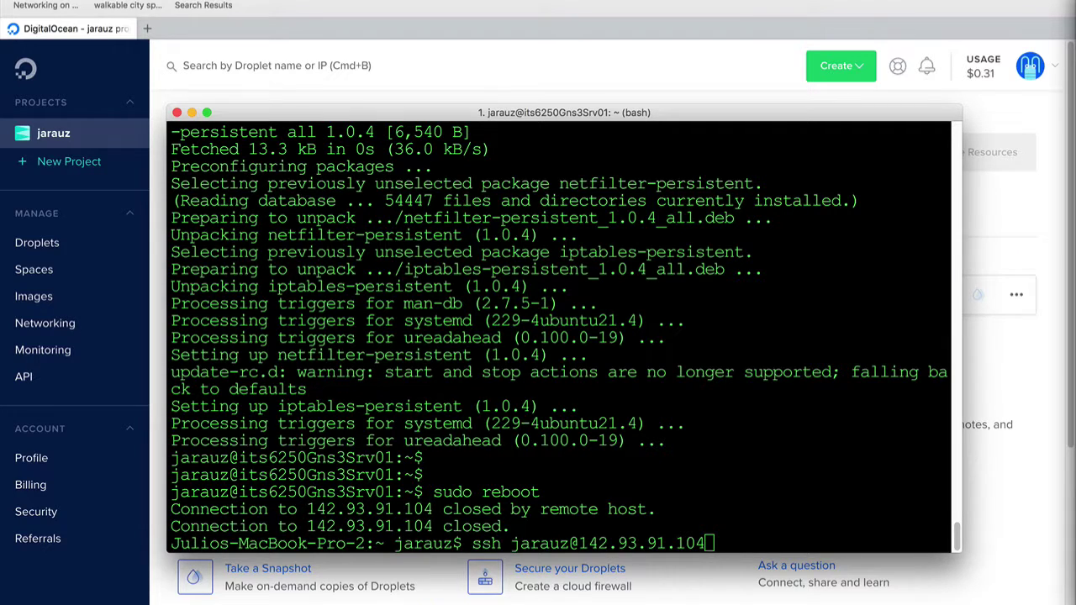
key("Return")
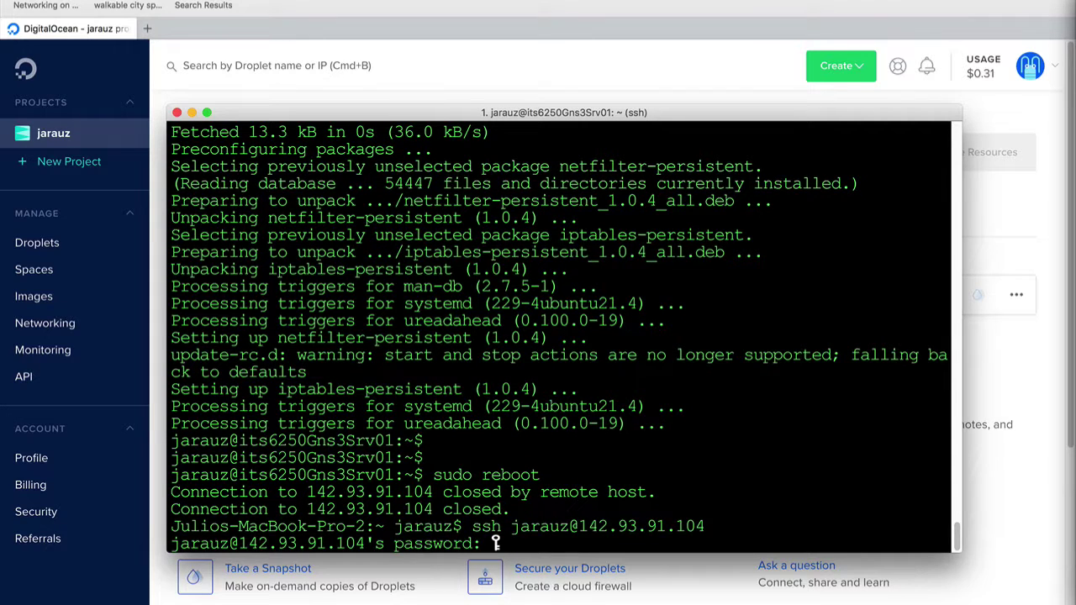
key("Return")
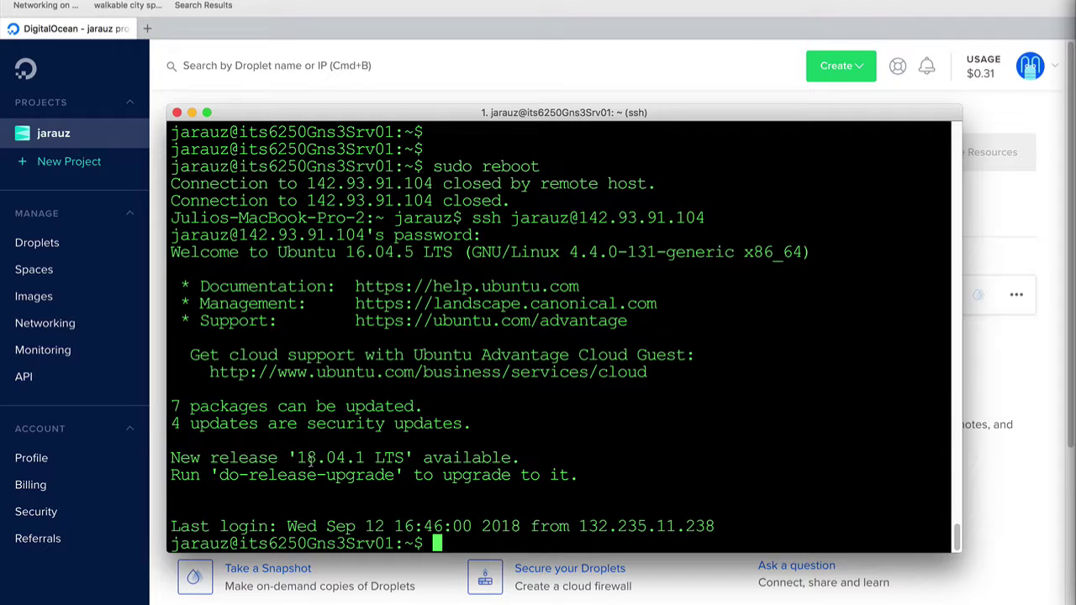
left_click_drag(292, 457, 402, 458)
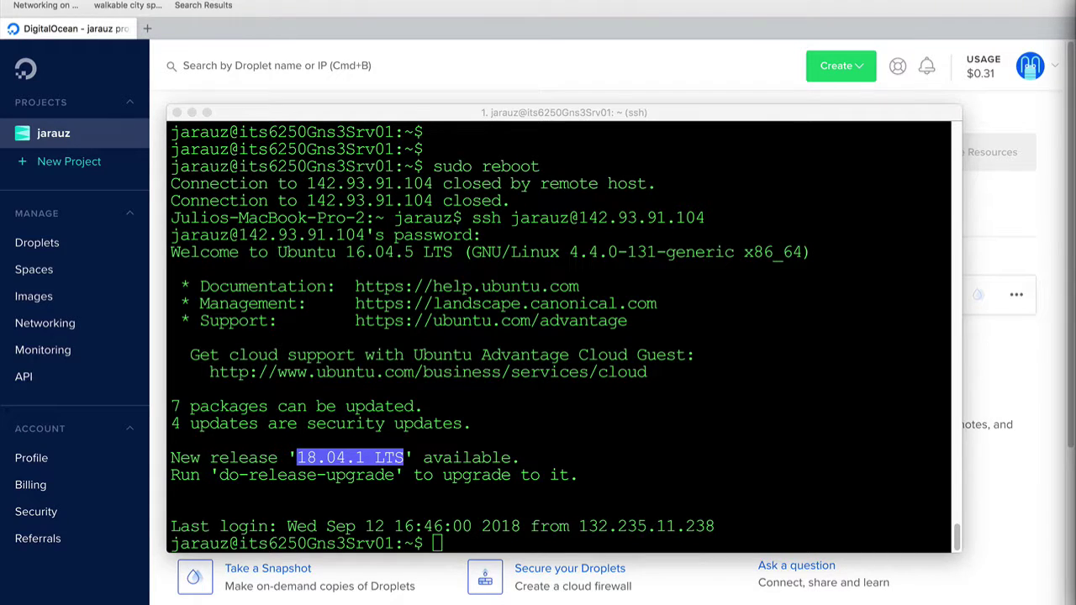
left_click(459, 502)
type("sudo apt-get install lxde x11vnc xvfb")
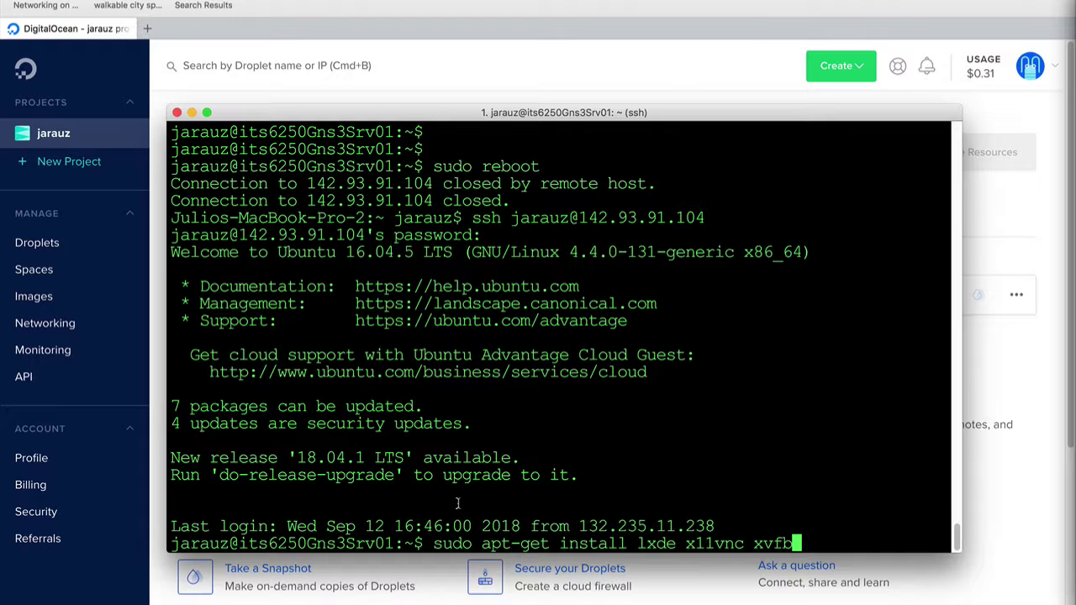
Run the lxde, x11vnc and xvfb install with sudo, confirming the 865 new packages
key("Return")
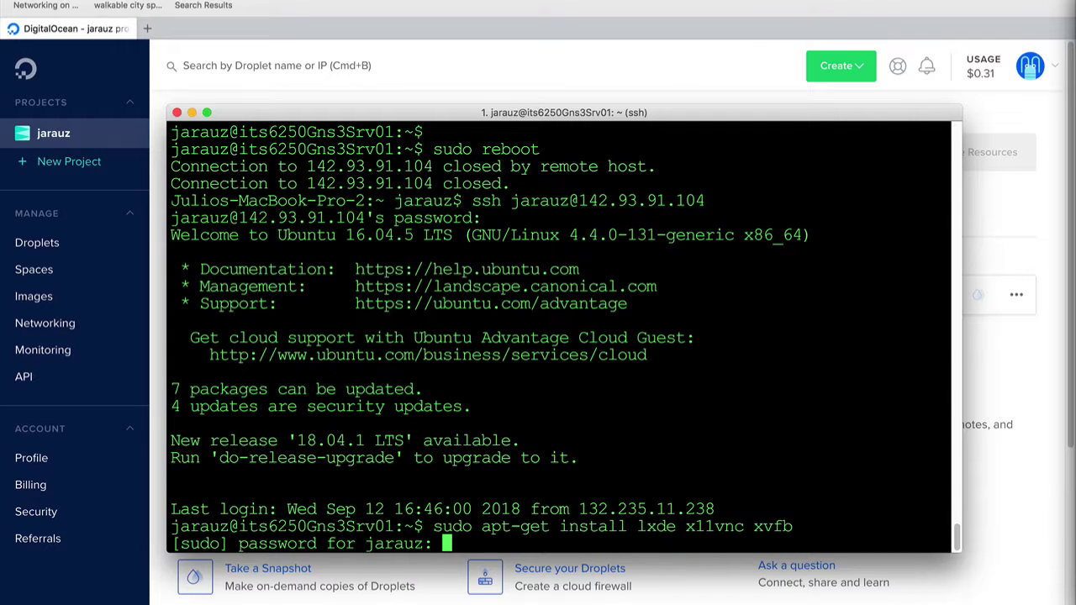
key("Return")
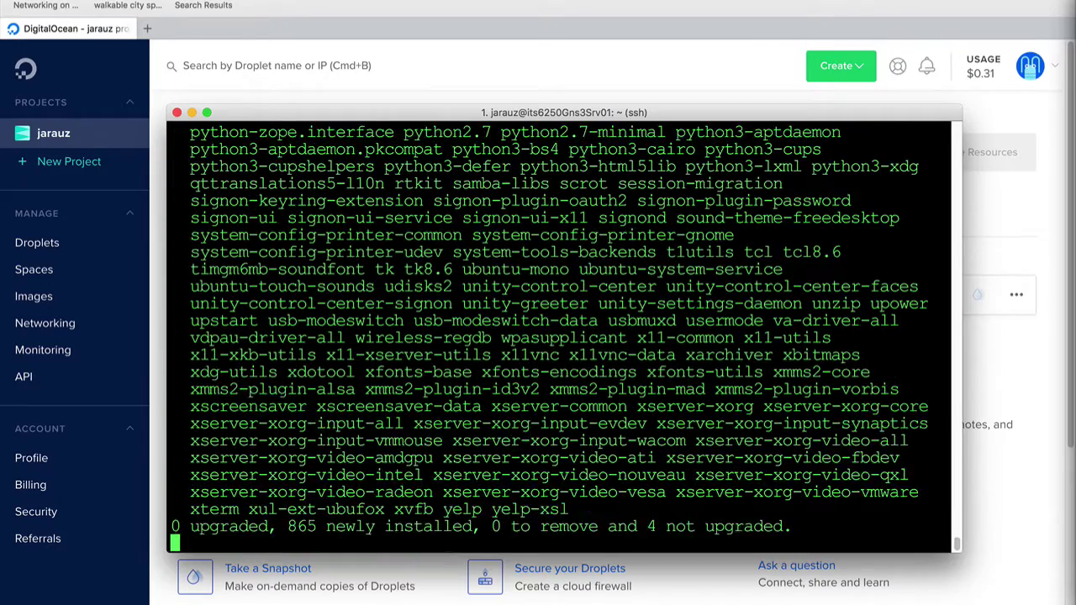
type("y")
key("Return")
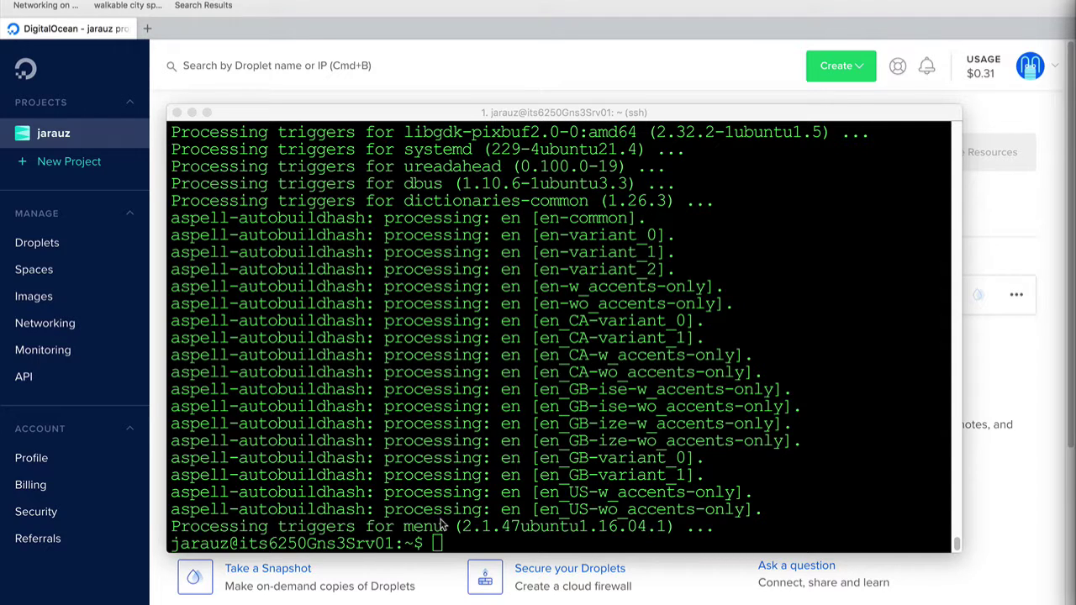
left_click(434, 545)
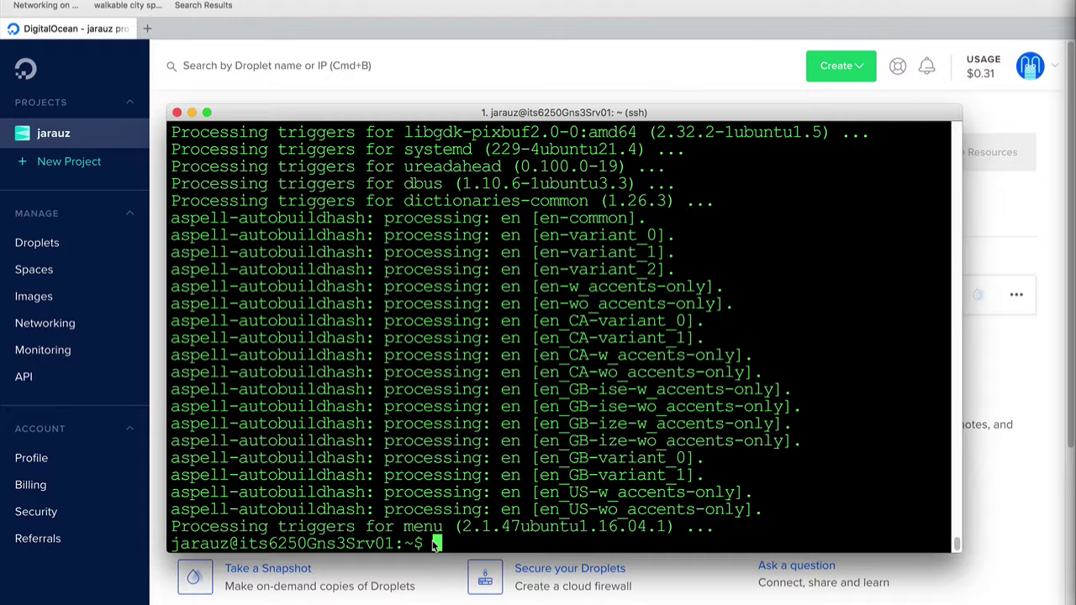
Cancel the repeated install and run egrep -c '(vmx|sm)' /proc/cpuinfo, which reports 2
key("Return")
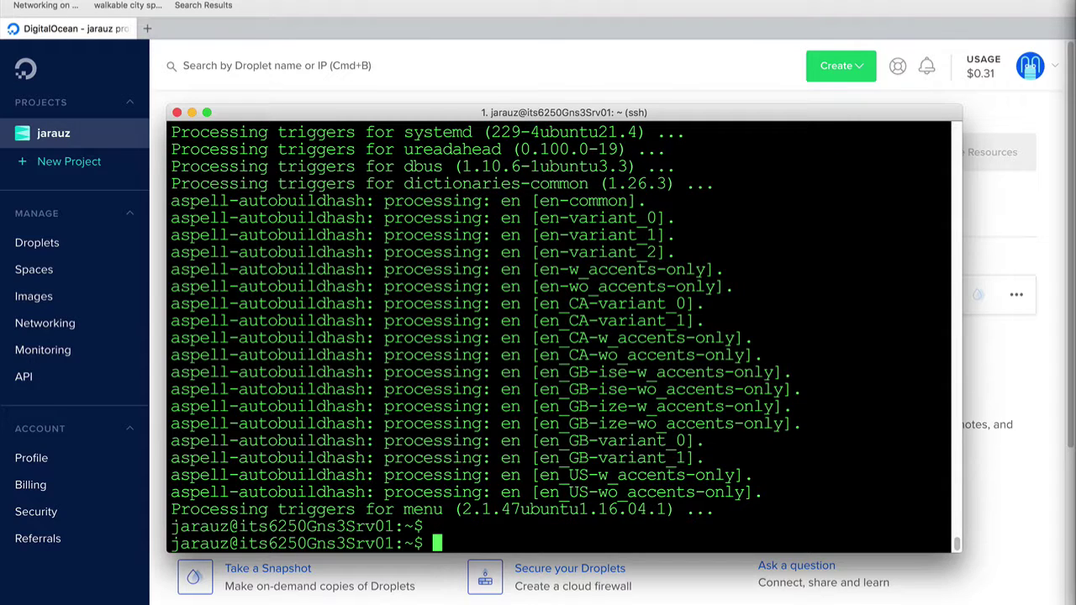
type("sudo apt-get install lxde x11vnc xvfb")
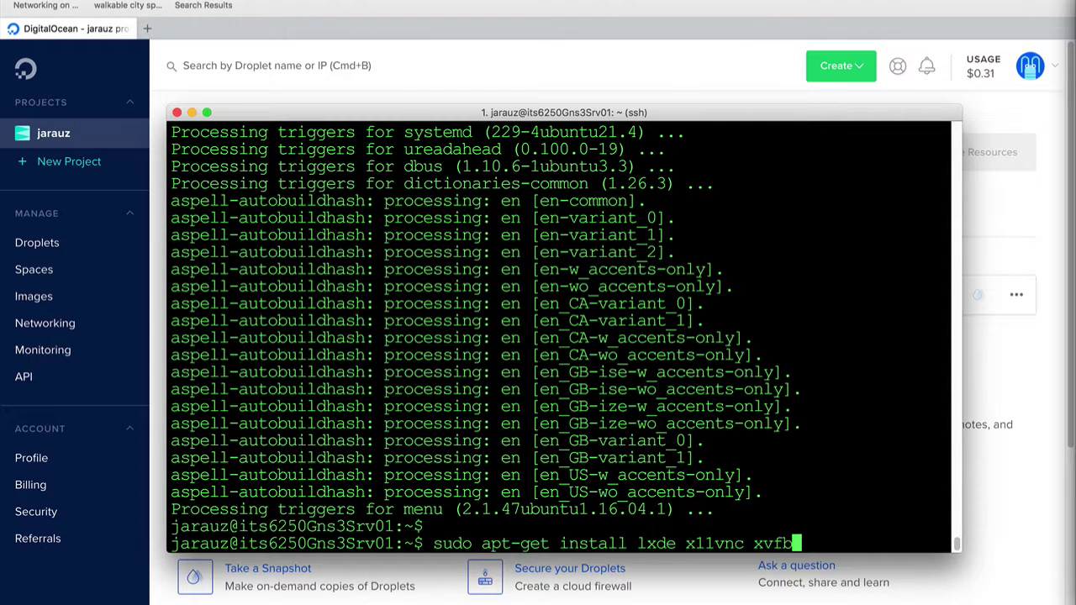
key("ctrl+c")
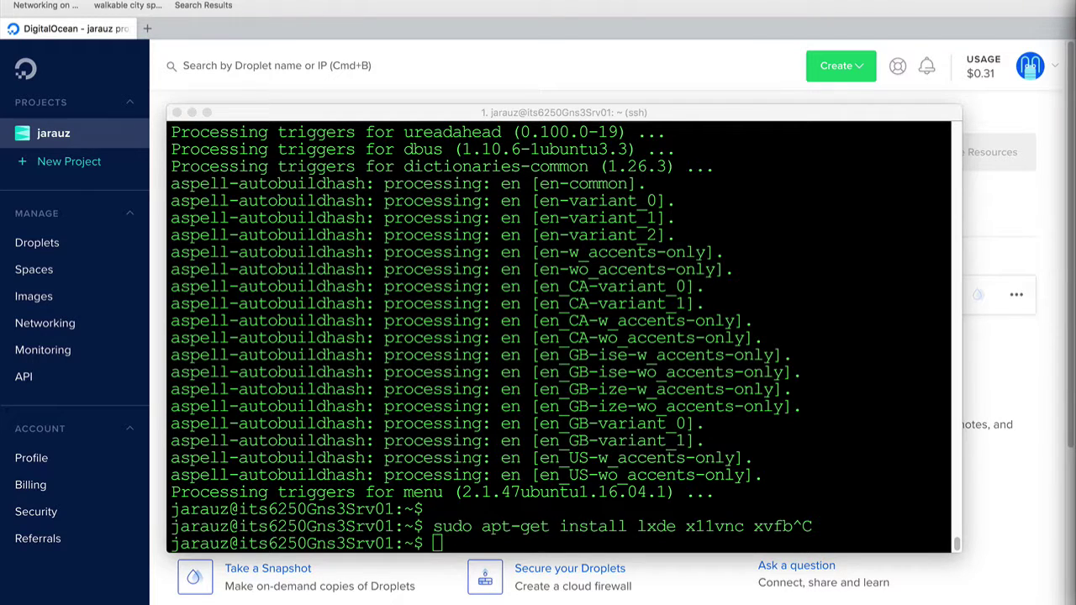
left_click(489, 544)
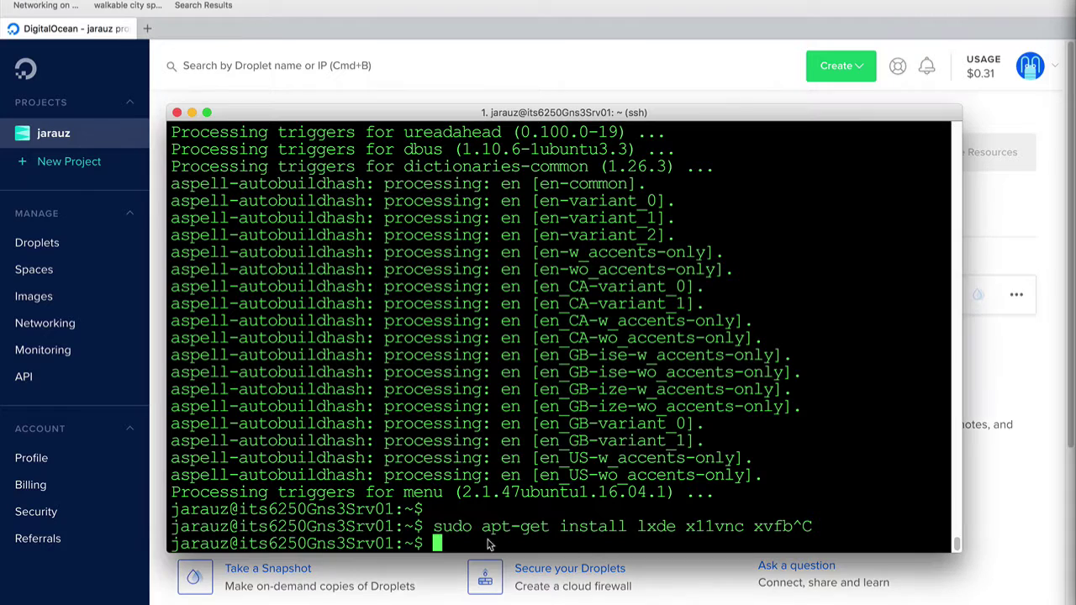
key("Return")
key("Return")
key("Return")
key("super+v")
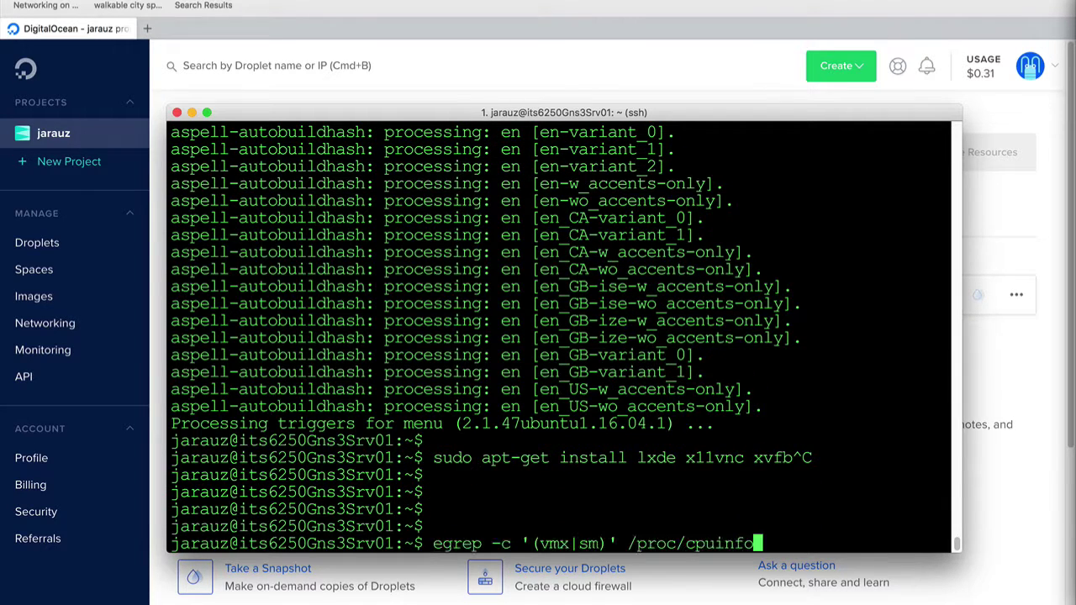
key("Return")
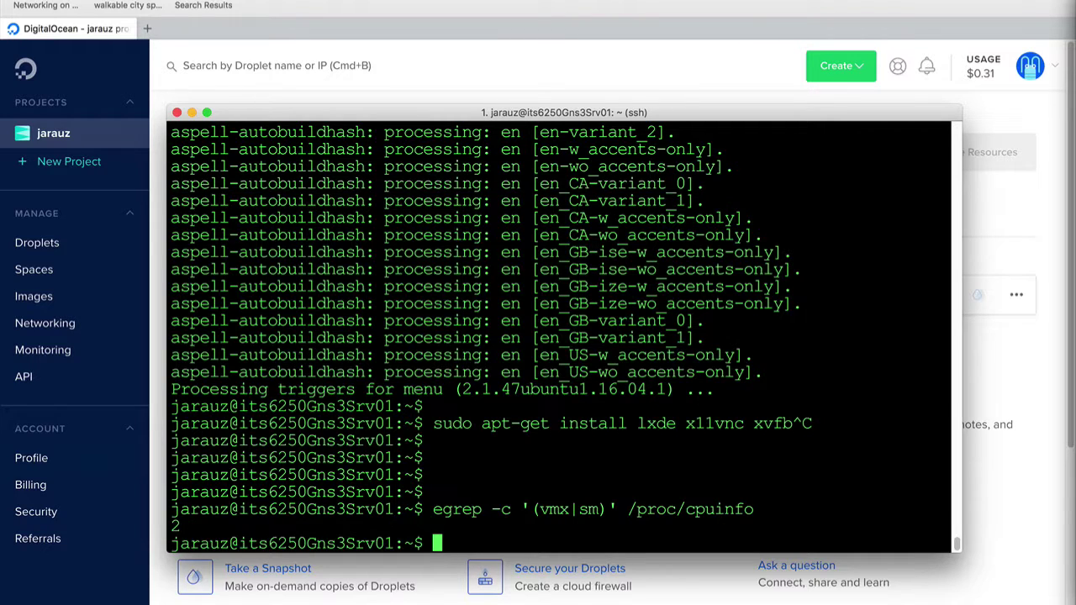
Install the cpu-checker package with sudo apt-get
key("super+Tab")
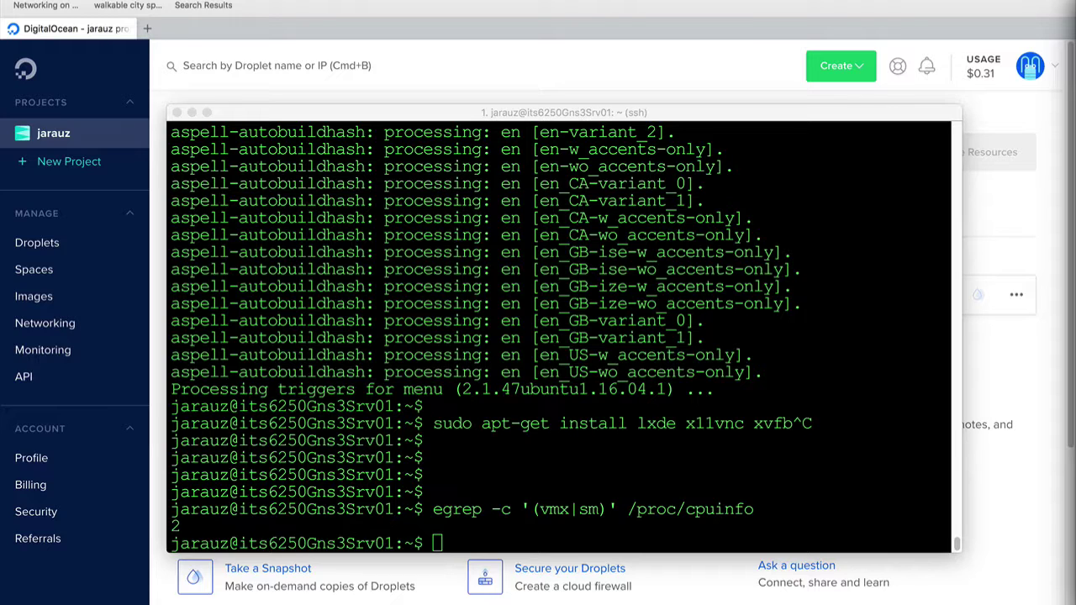
left_click(456, 522)
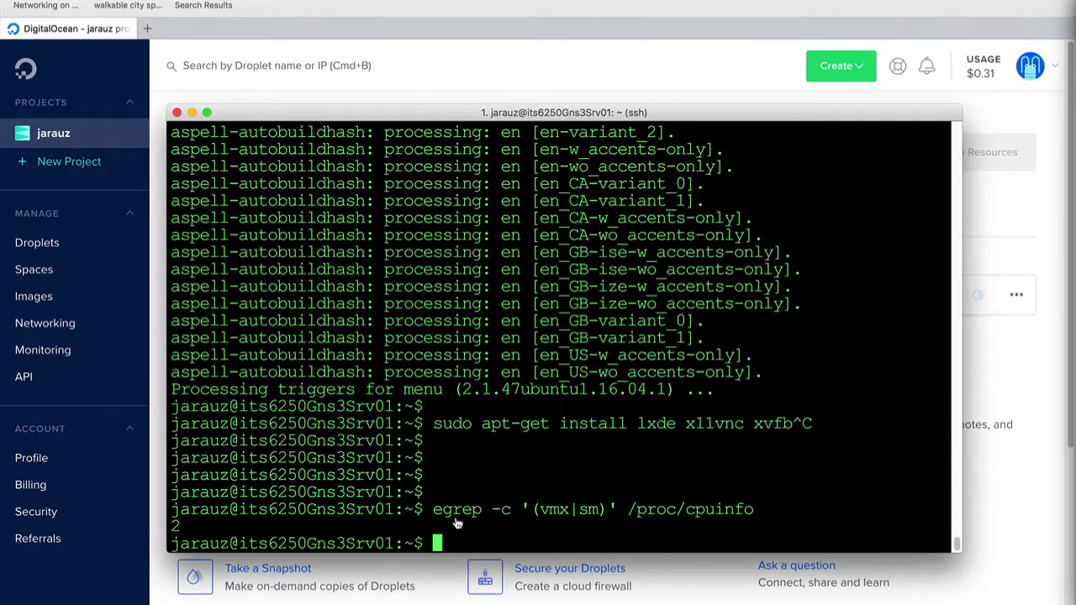
key("super+v")
key("Return")
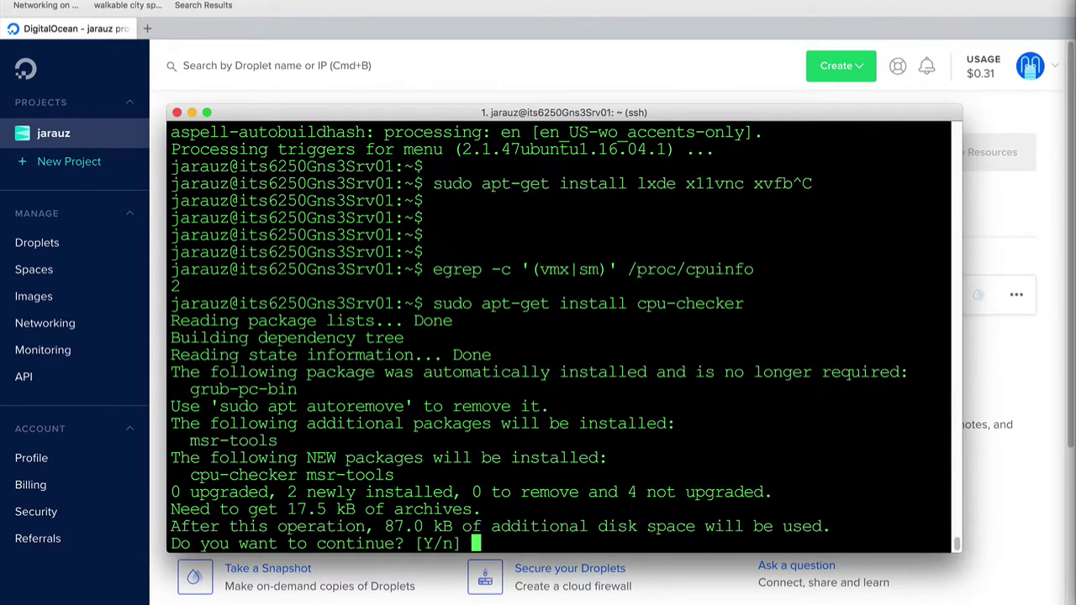
type("y")
key("Return")
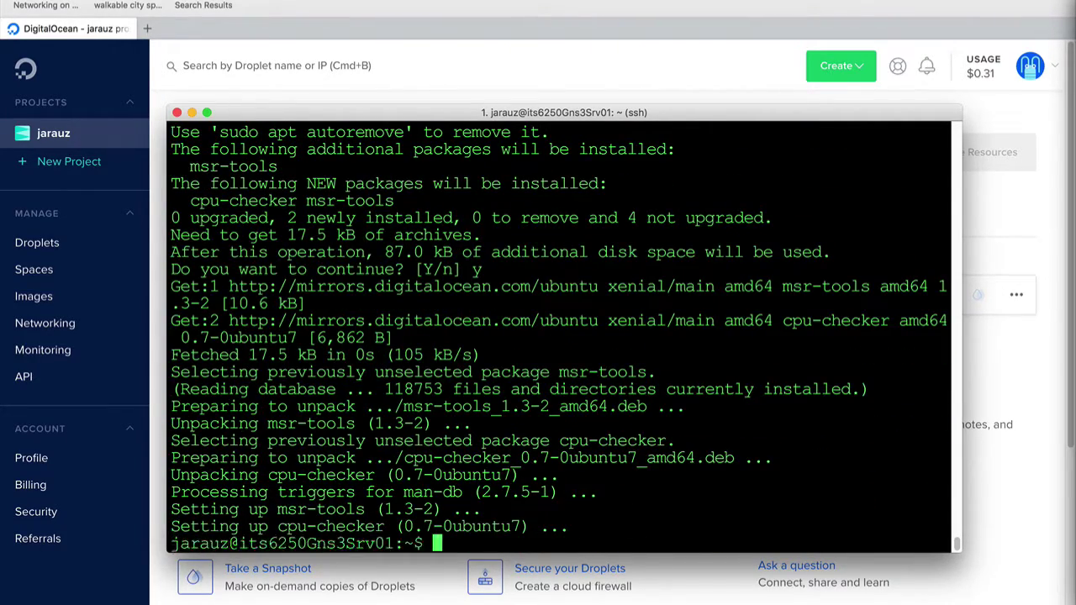
Run kvm-ok to confirm KVM acceleration can be used
type("kvm-ok")
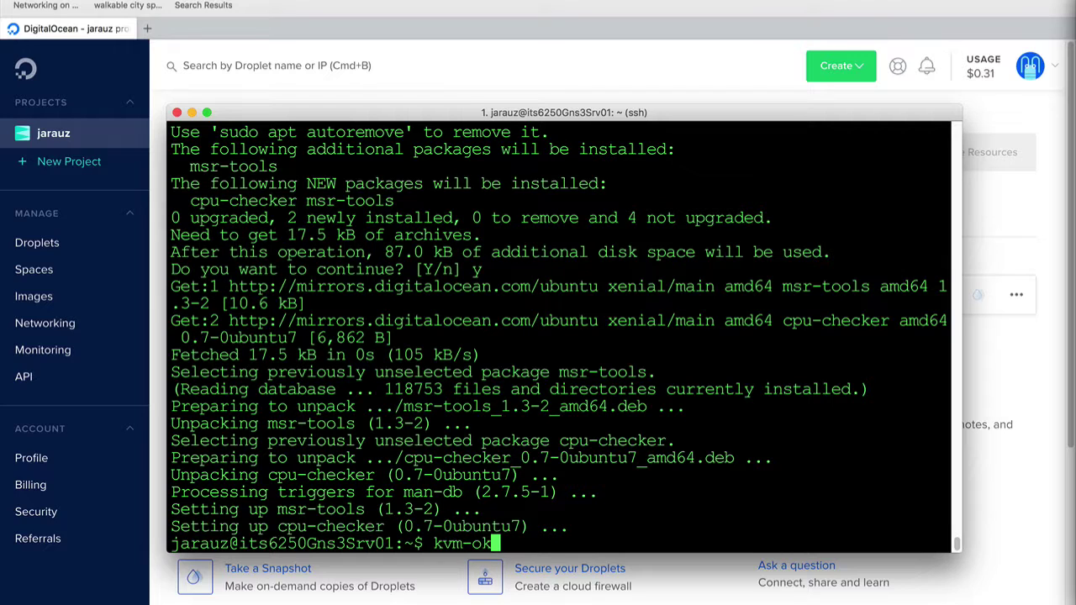
key("Return")
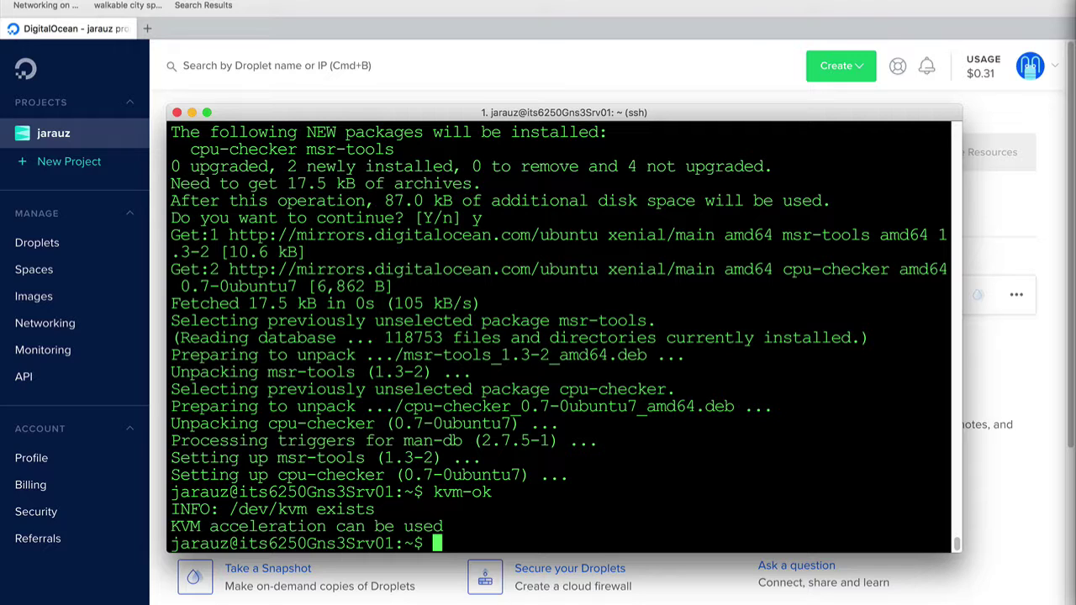
key("super+Tab")
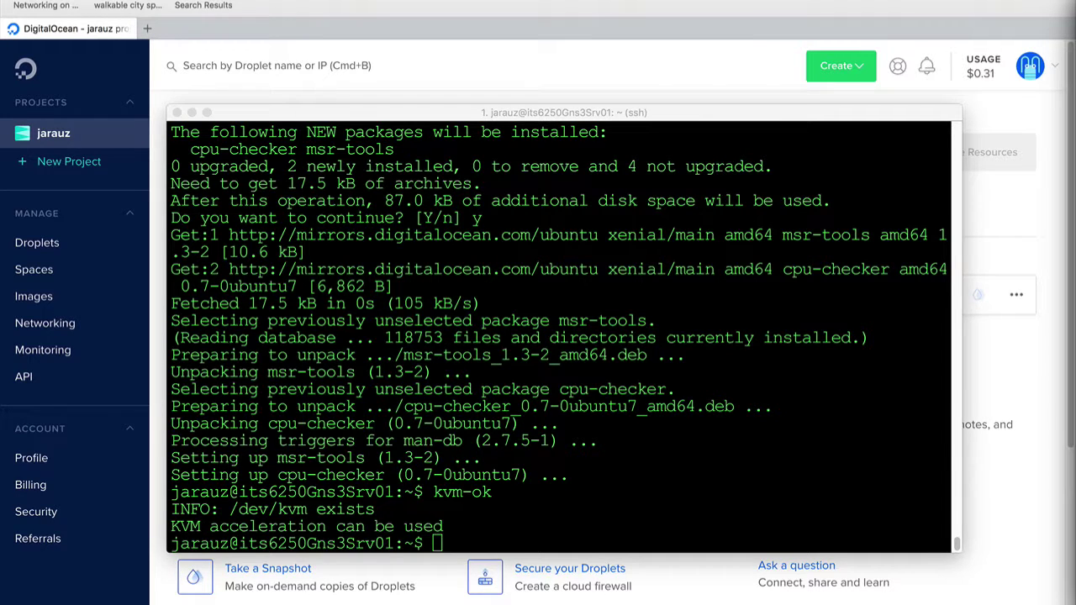
left_click(486, 473)
Install kvm, qemu-kvm and libvirt-bin with sudo apt-get
type("sudo apt-get install kvm qemu-kvm libvirt-bin")
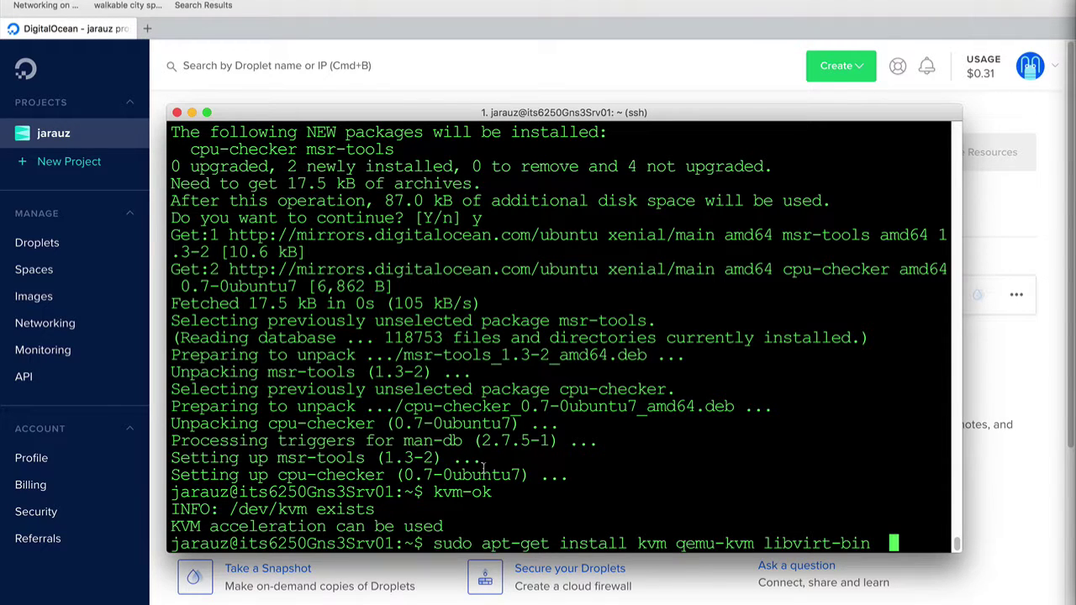
key("Return")
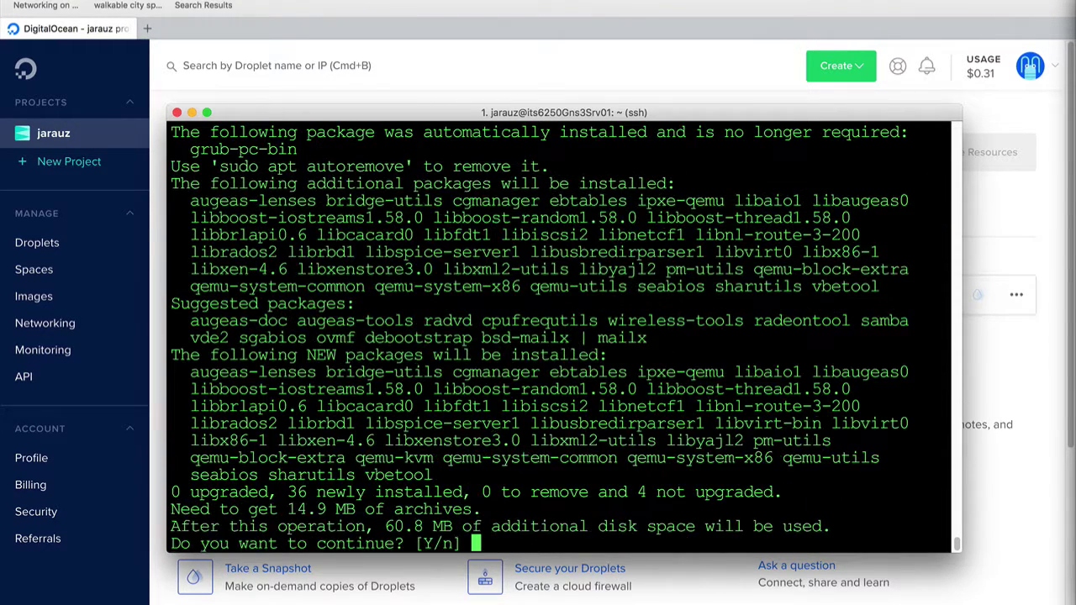
type("y")
key("Return")
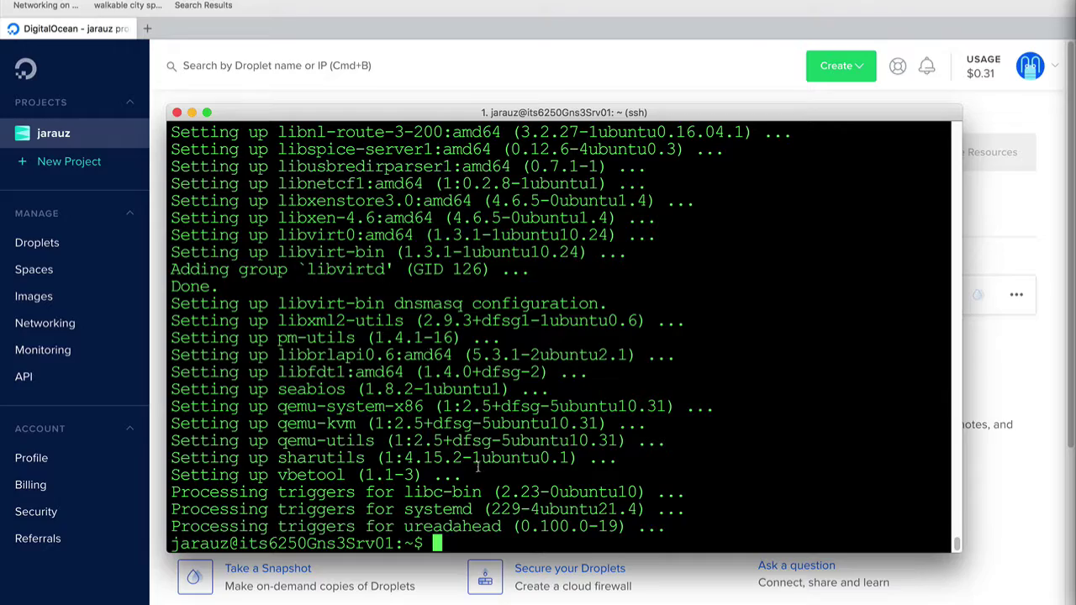
scroll(231, 371, "up", 7)
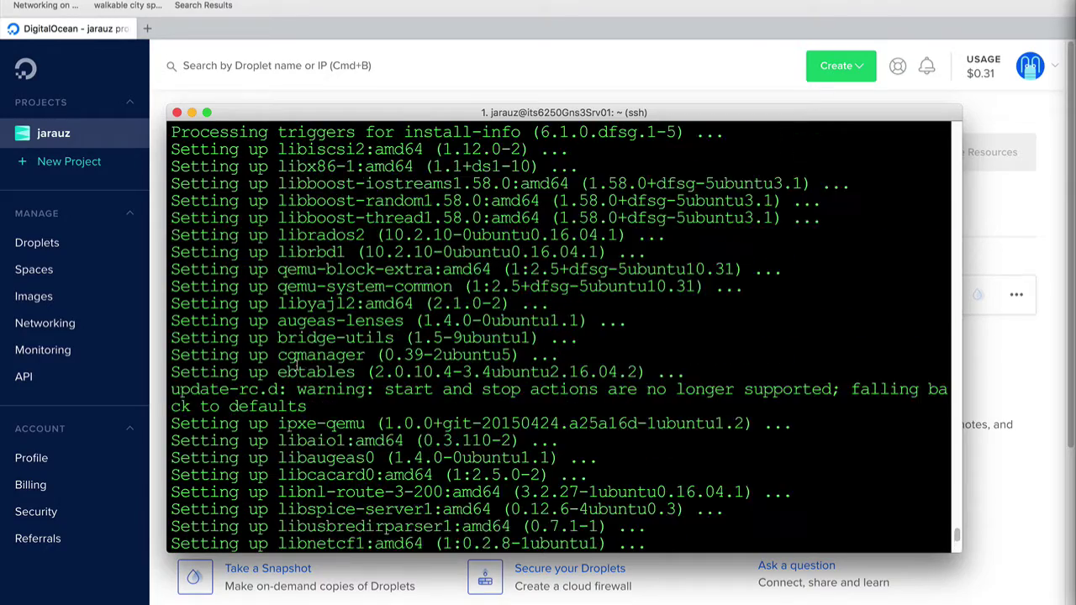
scroll(296, 364, "up", 20)
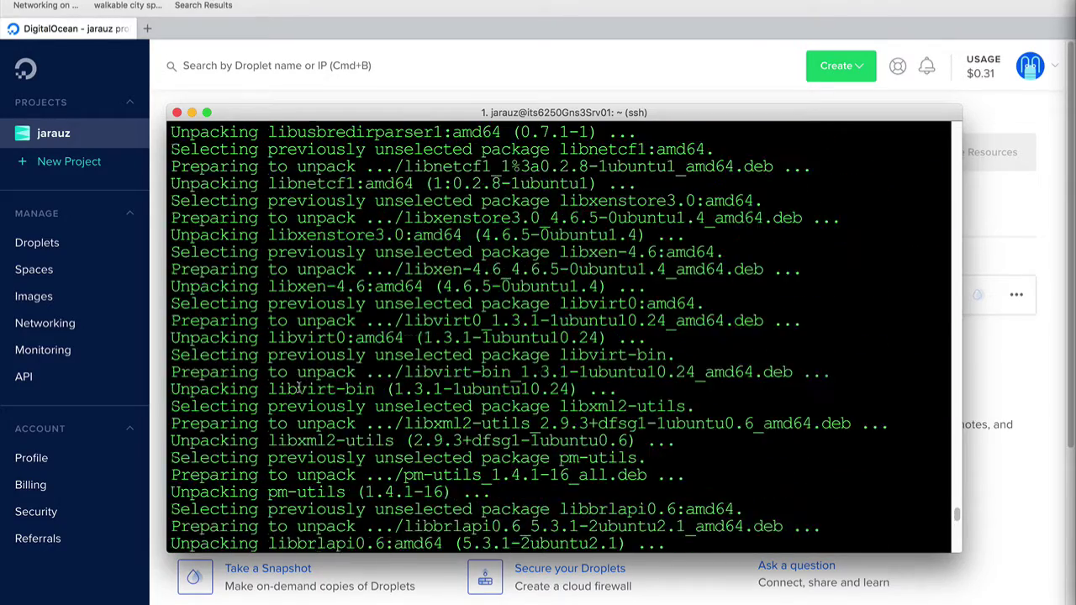
scroll(299, 386, "up", 9)
scroll(298, 386, "down", 6)
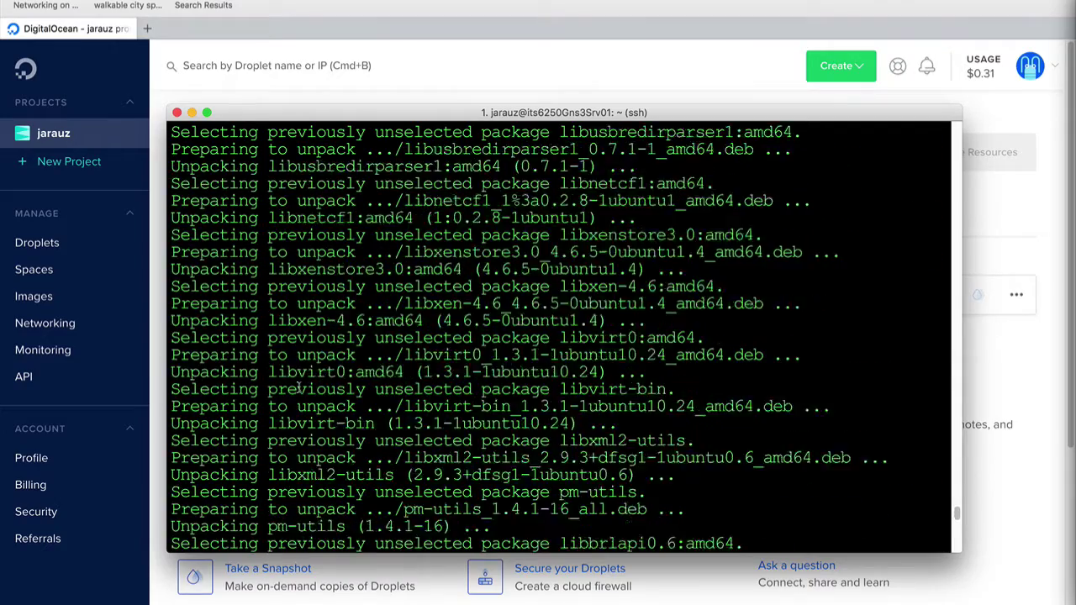
scroll(298, 387, "down", 20)
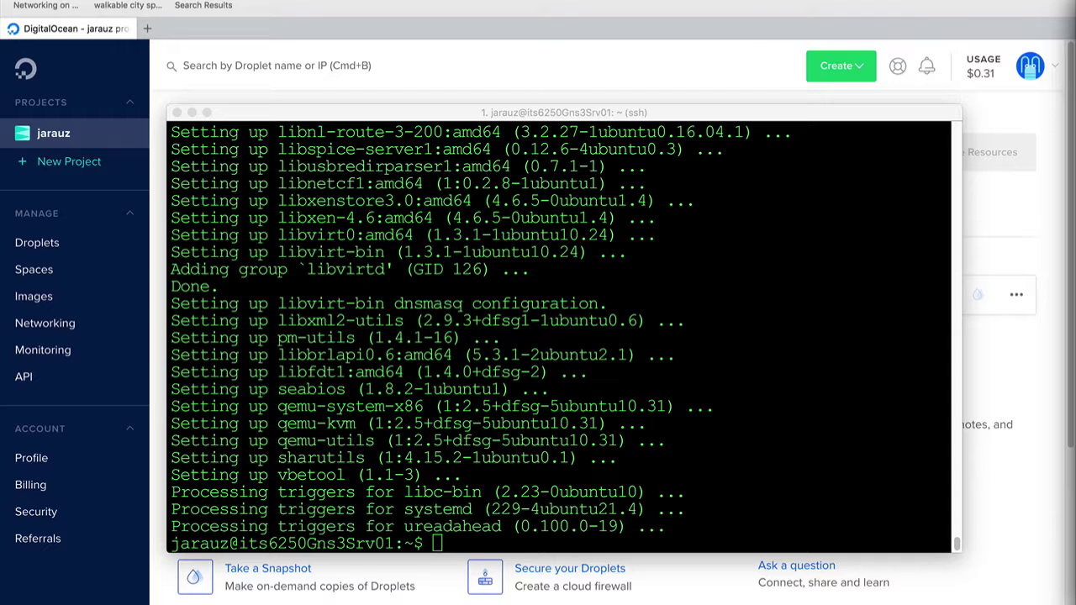
Install bridge-utils and virt-manager with sudo apt-get
left_click(591, 401)
type("sudo apt-get install bridge-utils virt-manager")
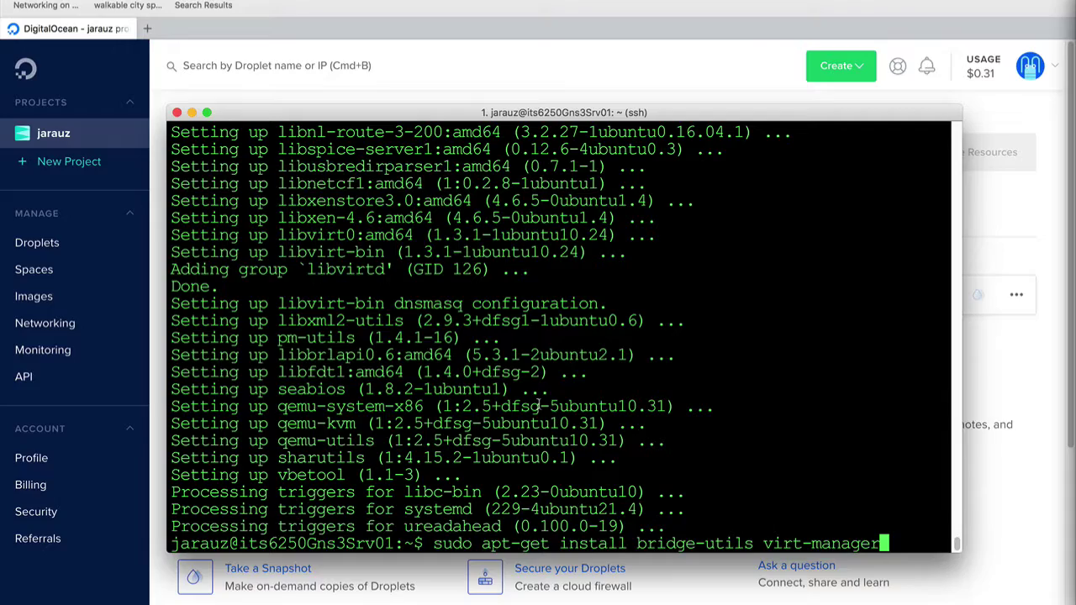
key("Return")
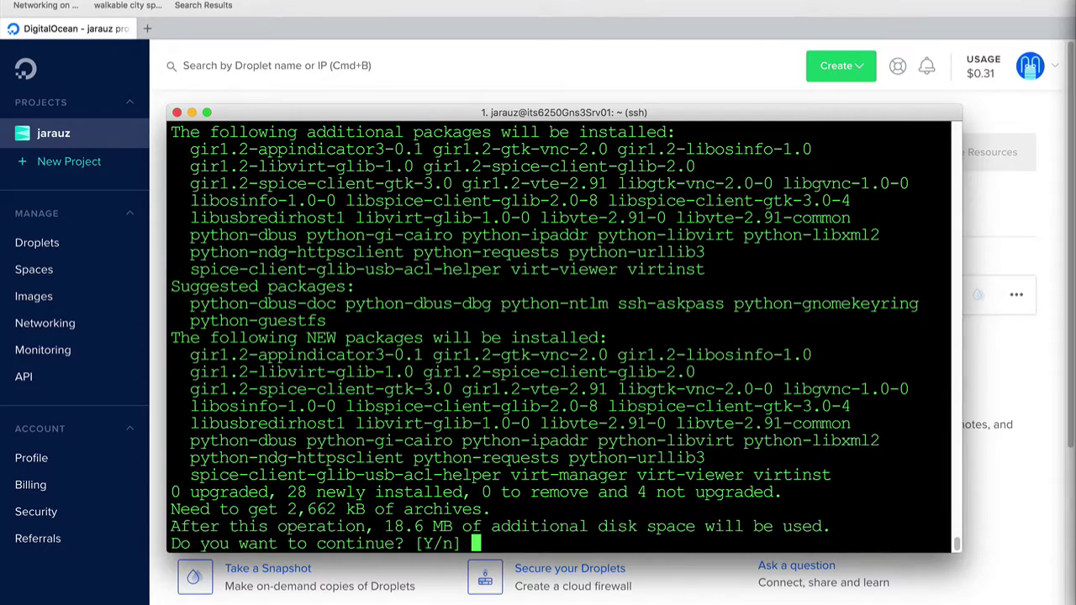
type("y")
key("Return")
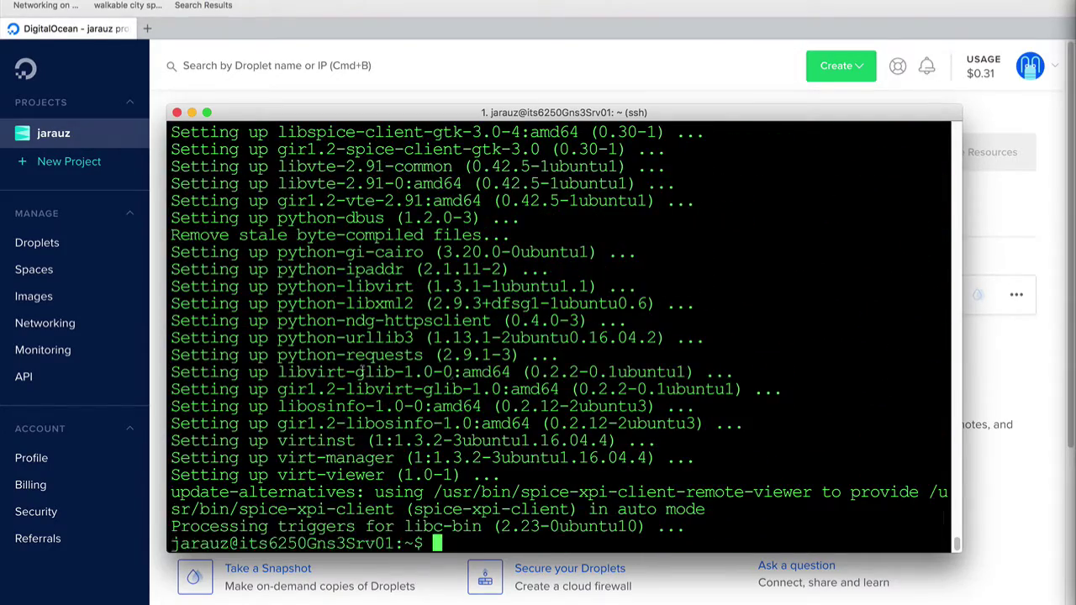
scroll(282, 388, "up", 15)
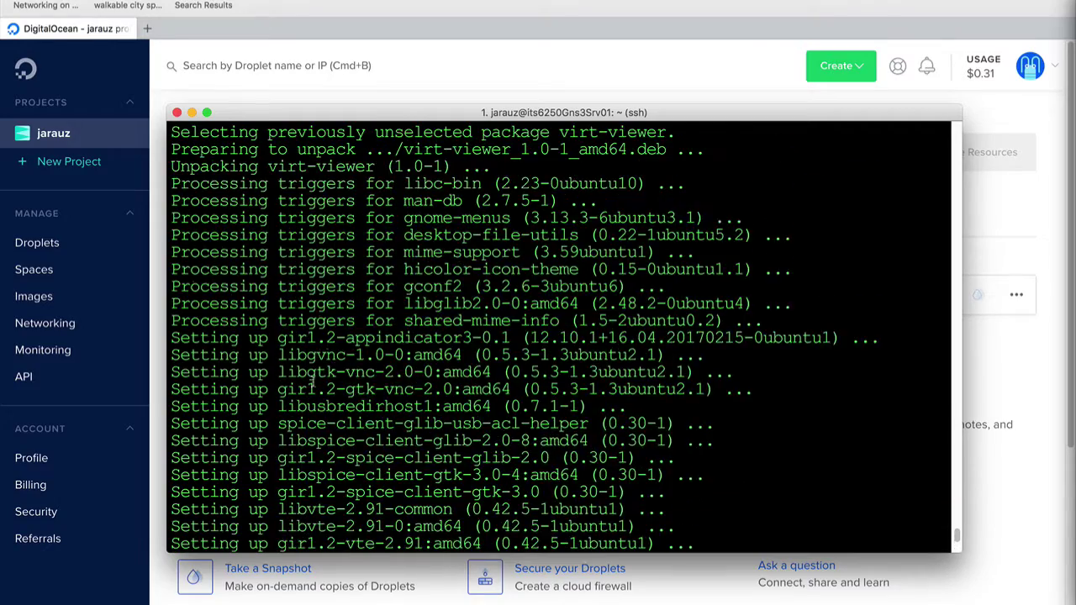
scroll(314, 380, "down", 15)
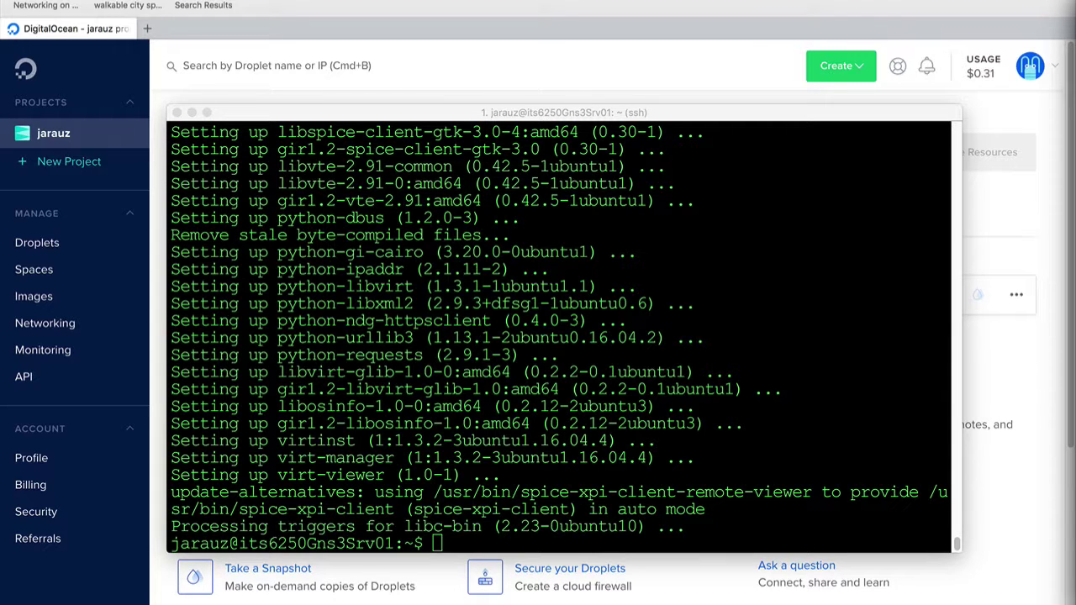
Add the current user to the libvirtd group with sudo adduser `id -un` libvirtd
left_click(623, 451)
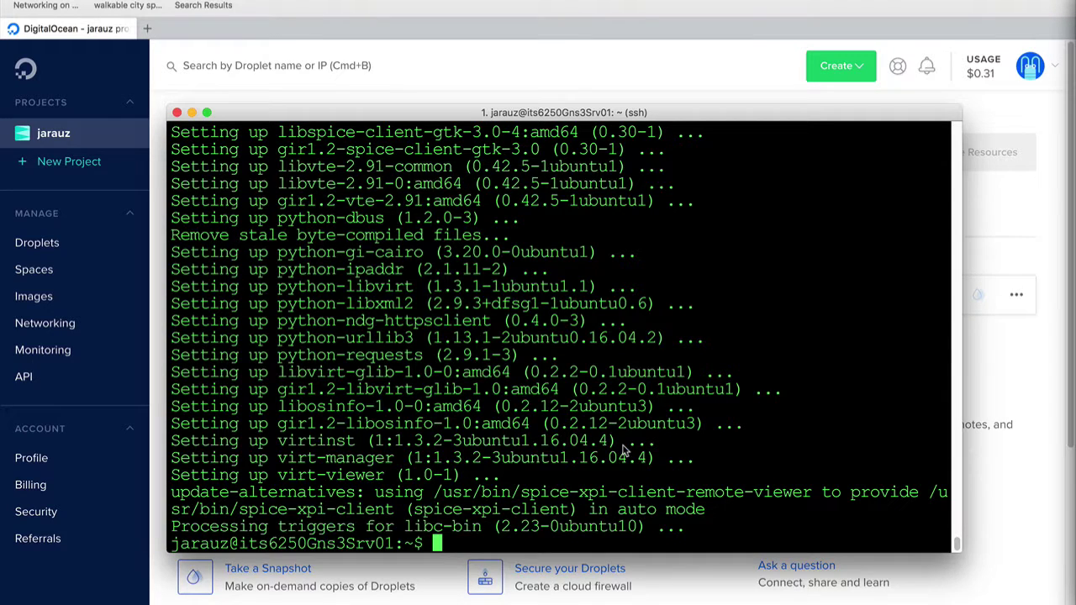
type("sudo adduser `id -un` libvirtd")
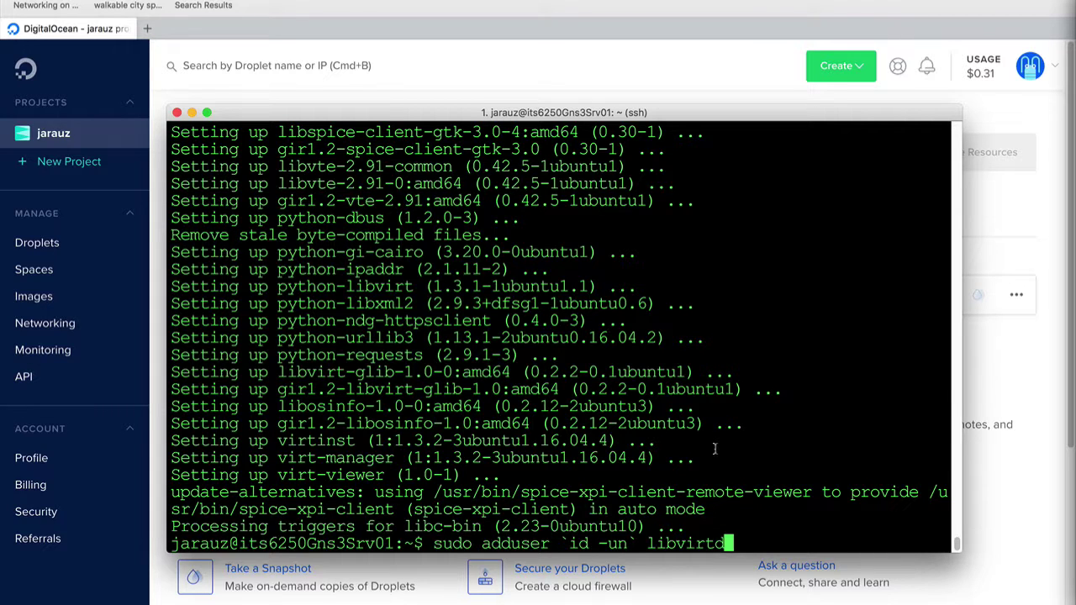
key("Return")
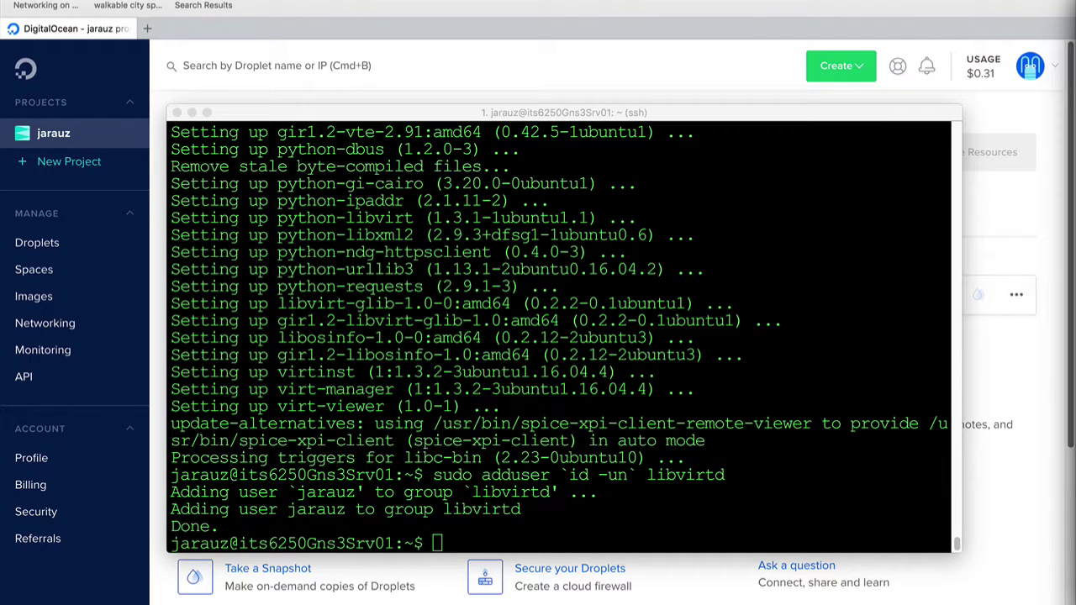
Run sudo virsh -c qemu:///system list, which shows no virtual machines
left_click(454, 519)
type("sudo virsh -c qemu:///system list")
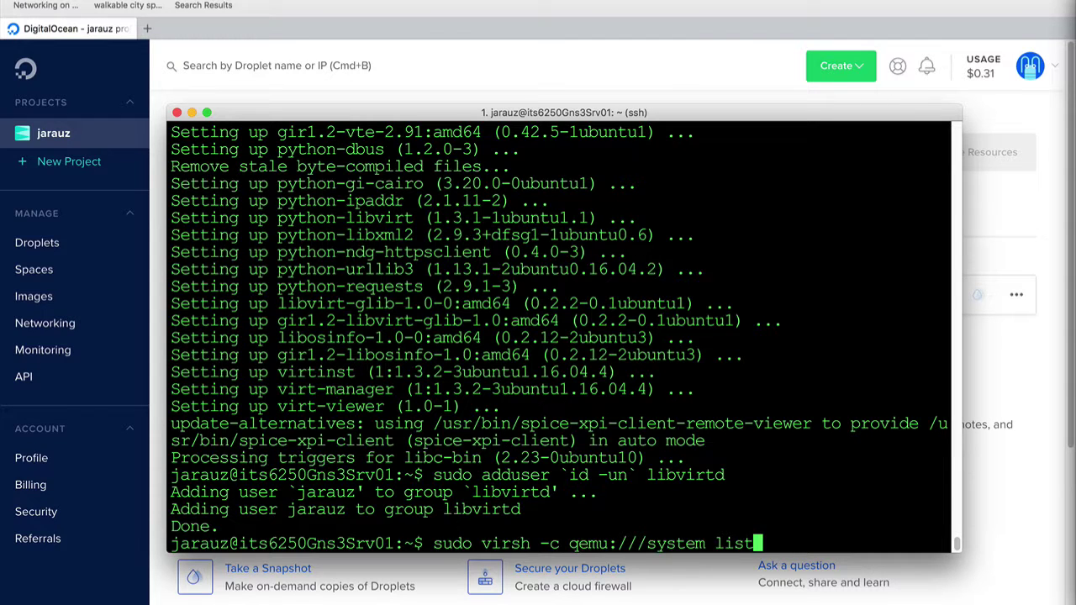
key("Return")
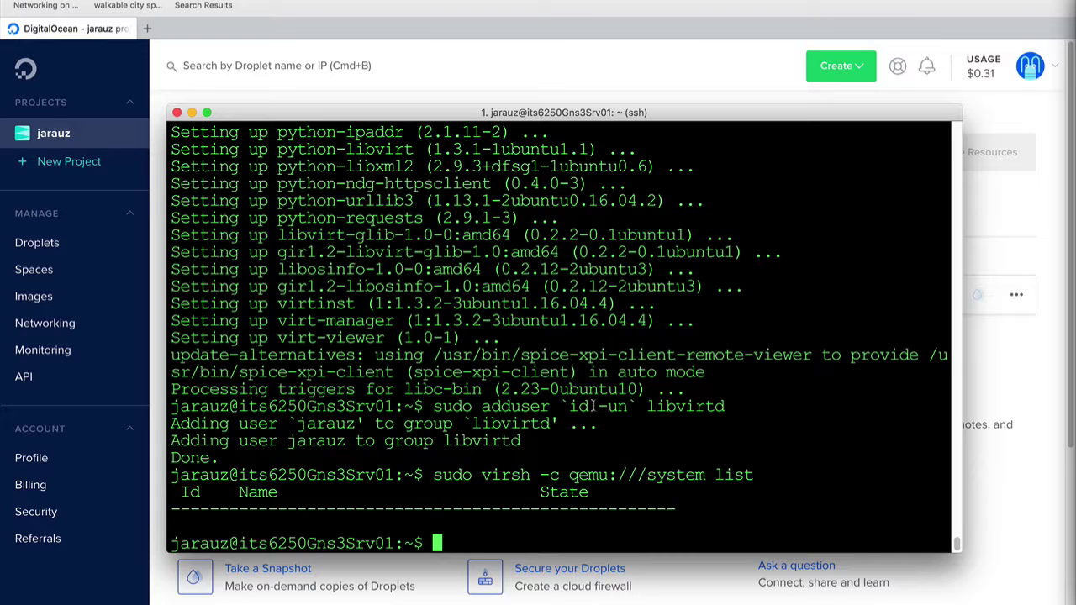
key("super+Tab")
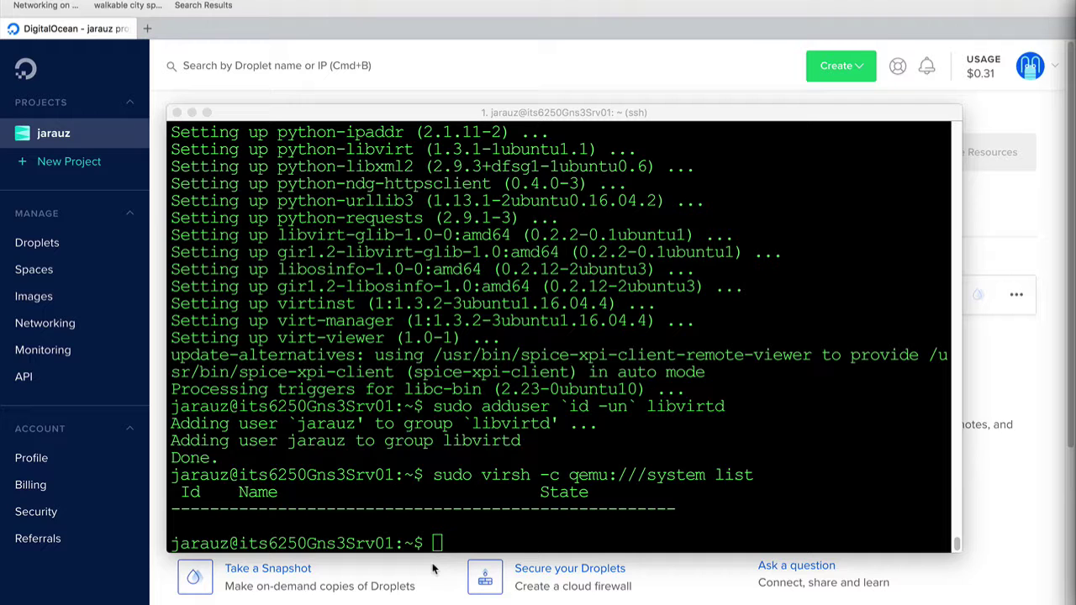
left_click(470, 532)
Add the ppa:gns3/ppa repository and refresh package lists with sudo apt-get update
type("sudo add-apt-repository ppa:gns3/ppa")
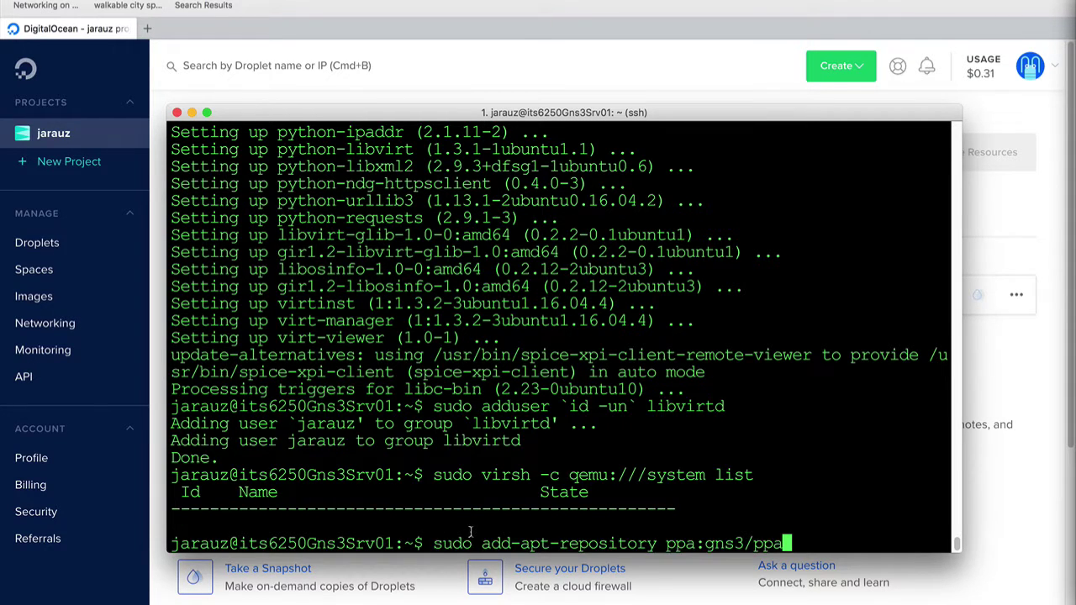
key("Return")
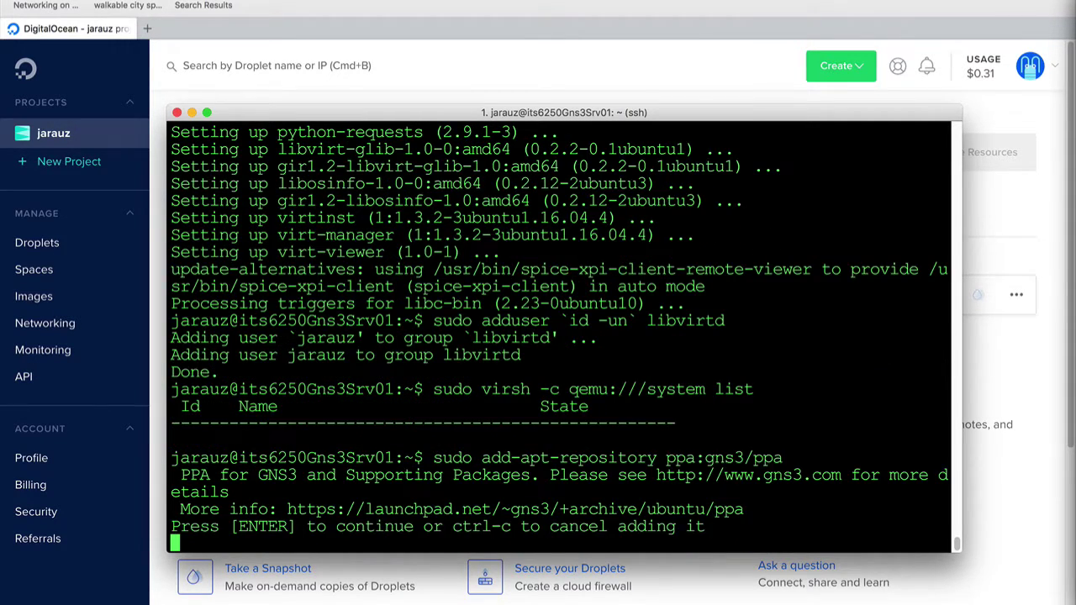
key("Return")
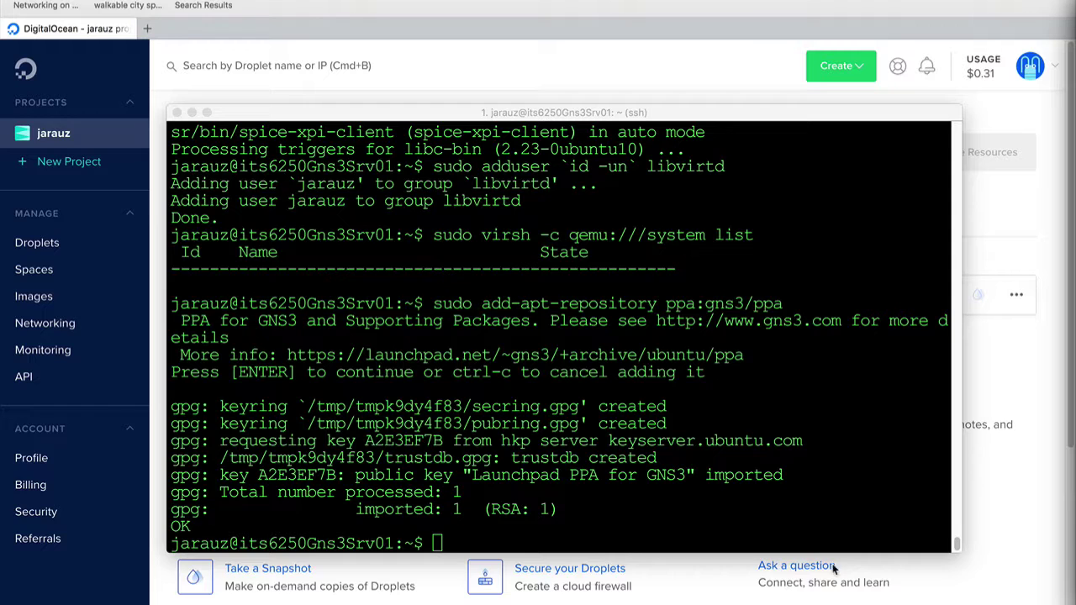
left_click(580, 484)
type("sudo apt-get update")
key("Return")
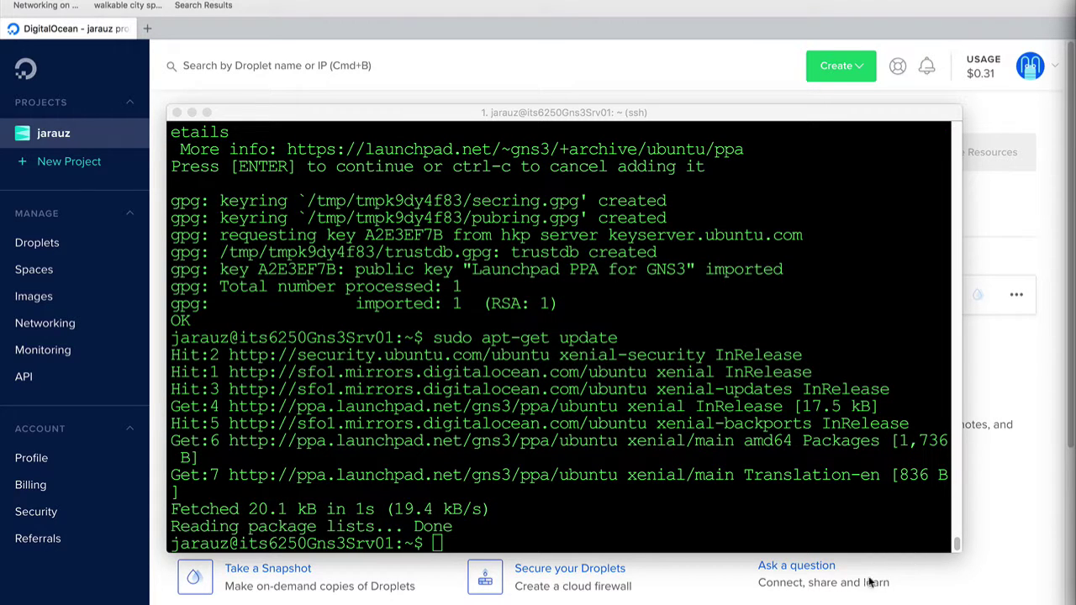
Install gns3-gui, allowing non-superusers to use ubridge but not Wireshark capture
left_click(713, 538)
type("sudo apt-get install gns3-gui")
key("Return")
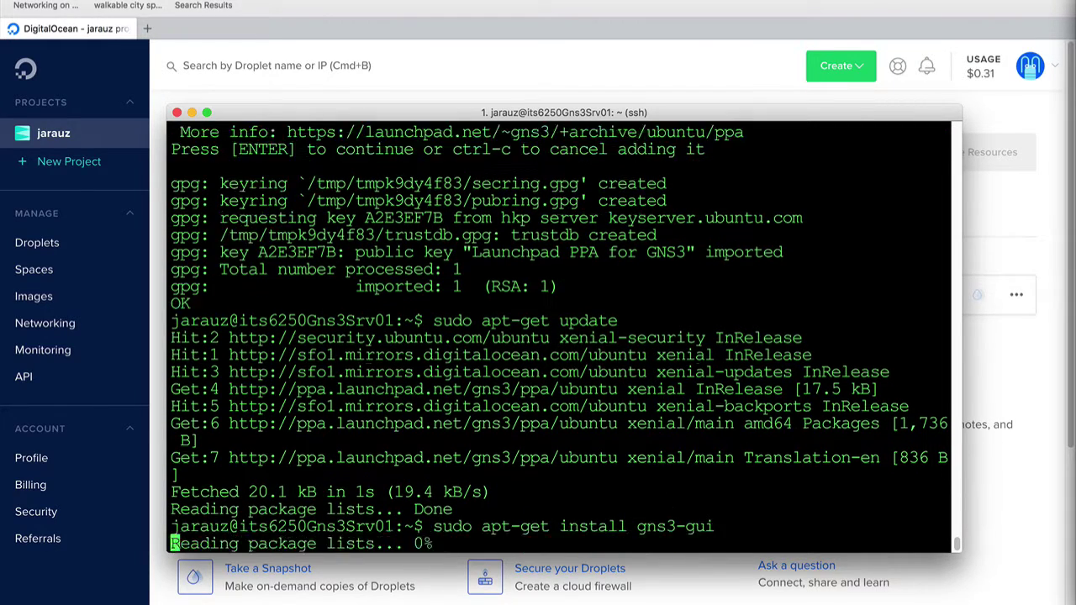
type("Y")
key("Return")
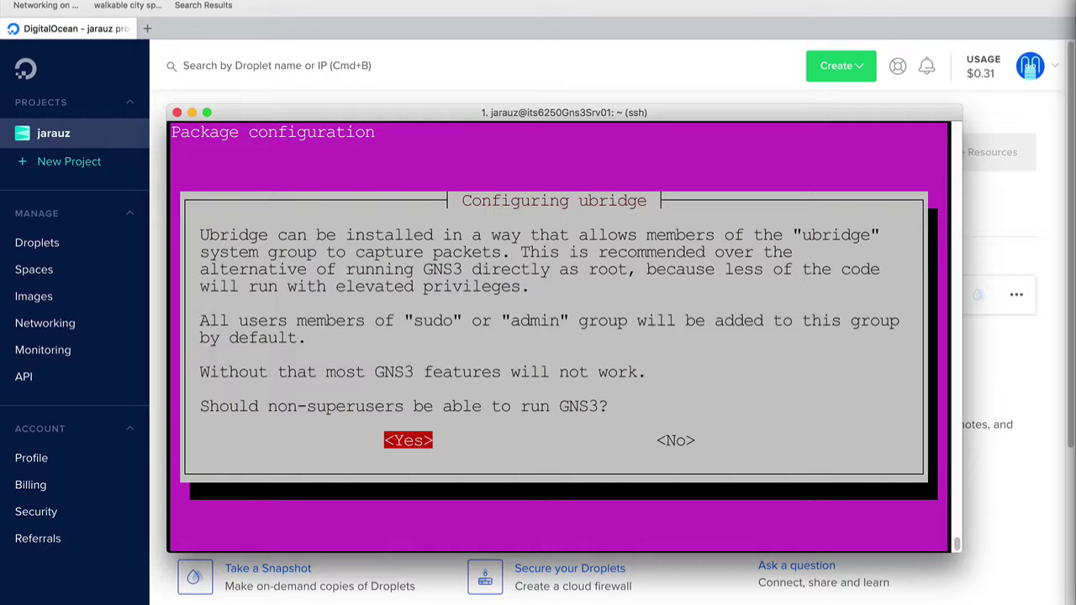
key("Return")
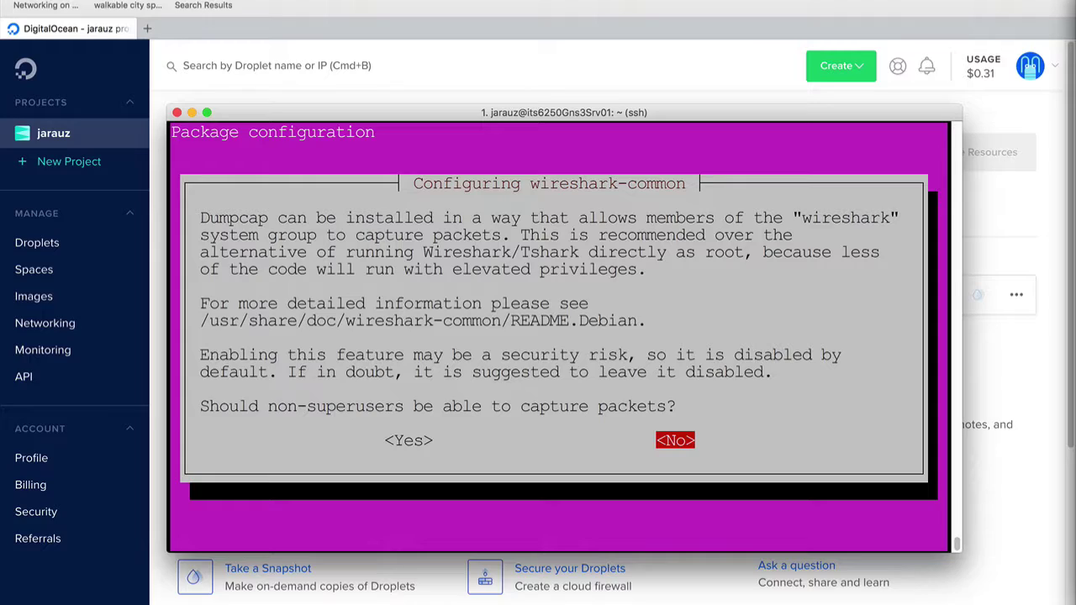
key("Return")
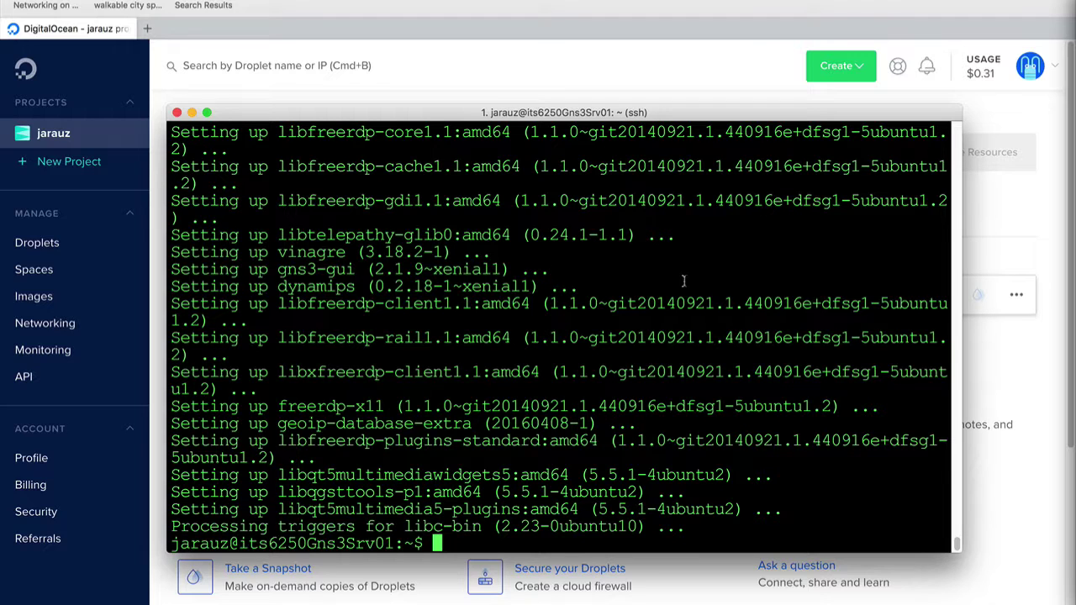
Exit the droplet SSH session and clear the local terminal
type("exit")
key("Return")
type("cle")
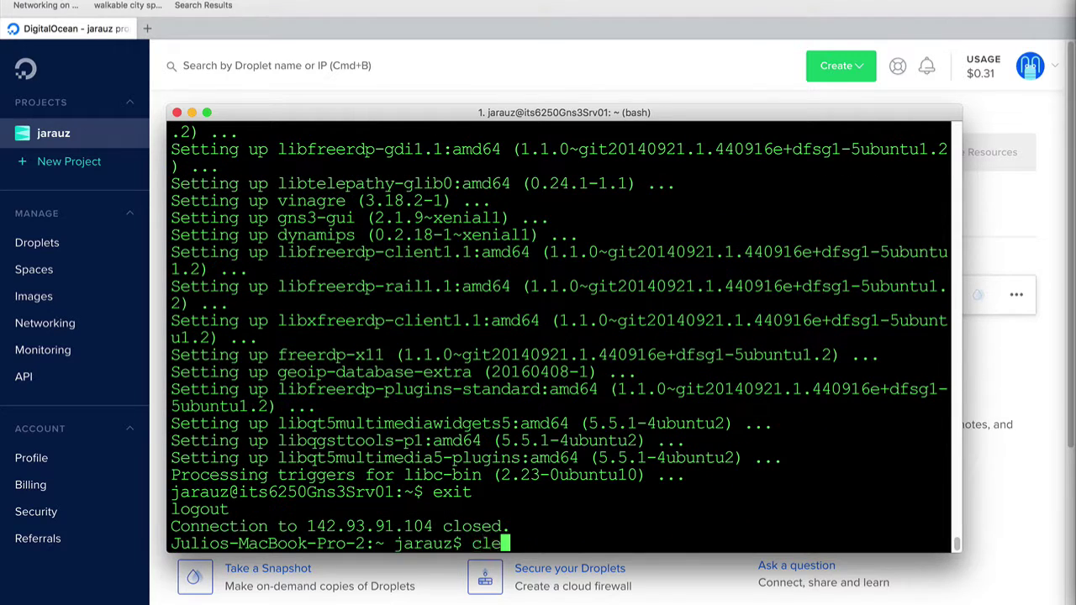
type("ar")
key("Return")
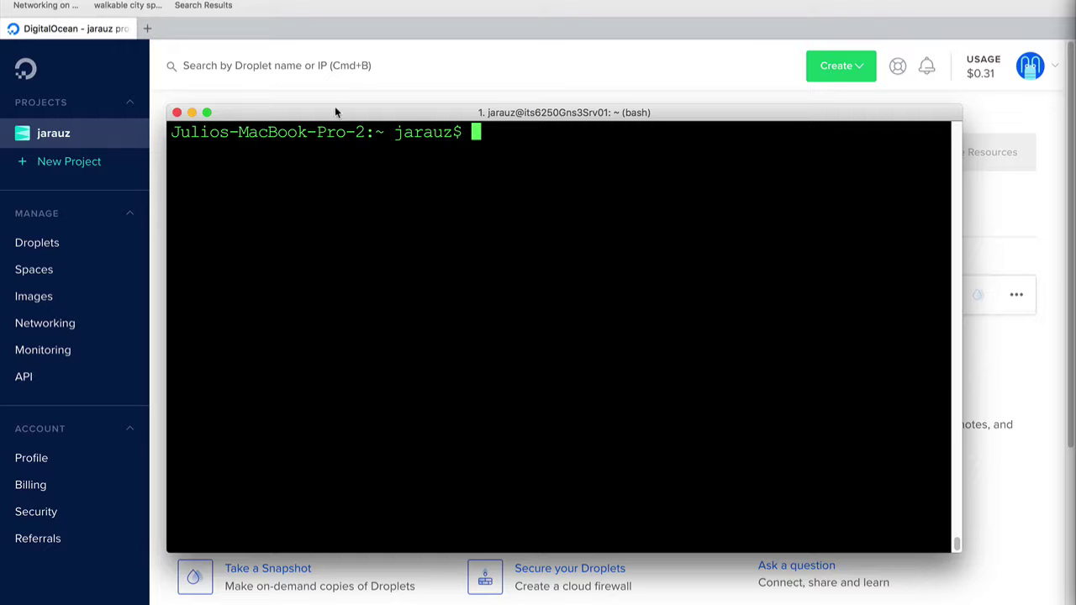
Copy the droplet's IP address 142.93.91.104 from the DigitalOcean project page
left_click_drag(335, 108, 377, 425)
left_click(521, 294)
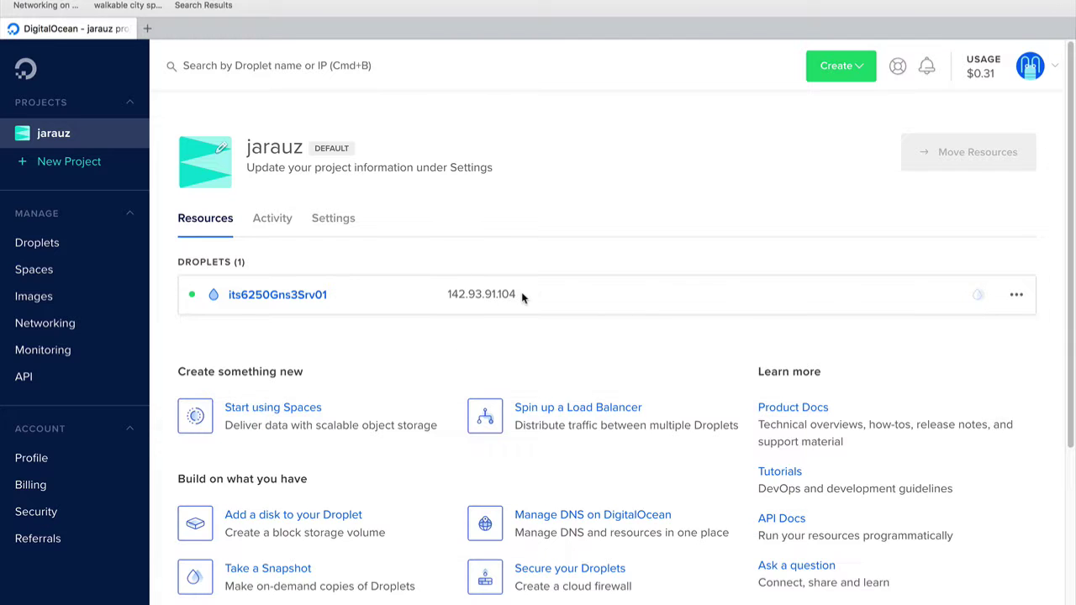
left_click(526, 296)
key("super+Tab")
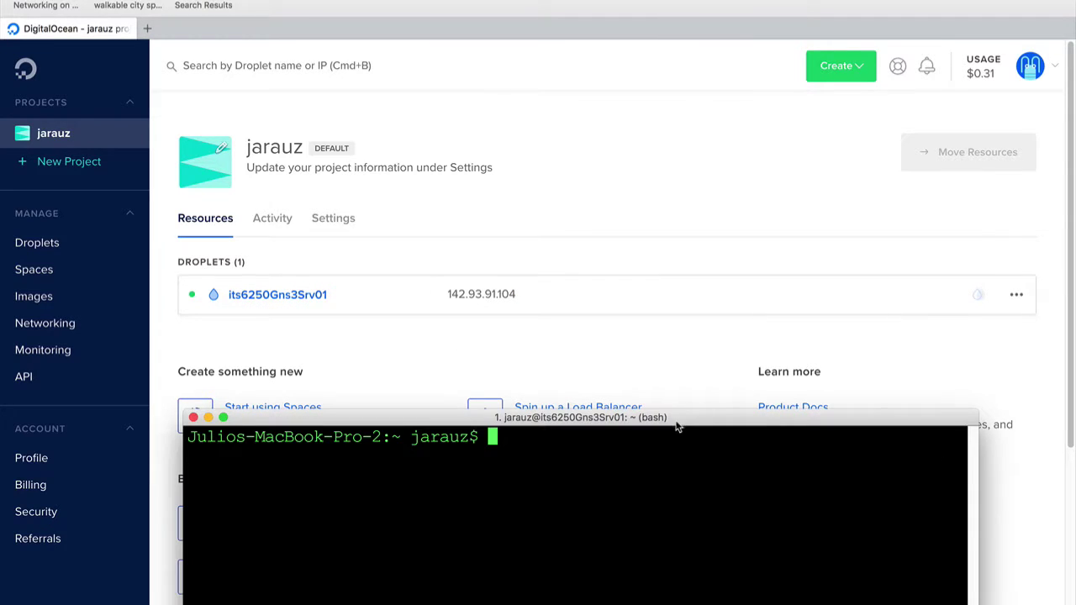
SSH into 142.93.91.104 as the droplet user, forwarding port 5900 to localhost:5900
left_click_drag(685, 424, 669, 155)
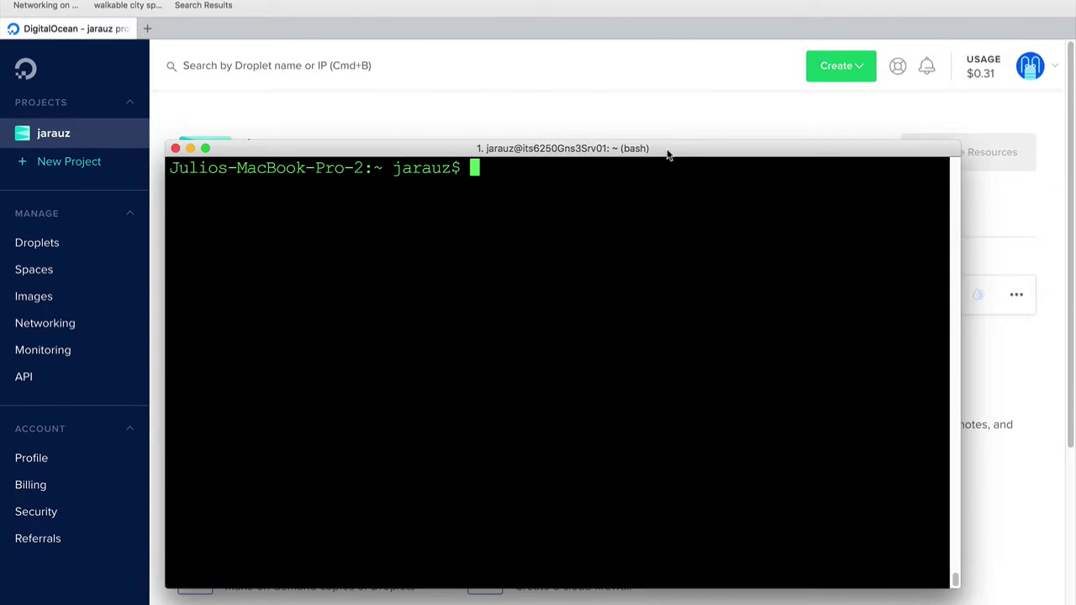
type("ssh j")
key("BackSpace")
type("h ja")
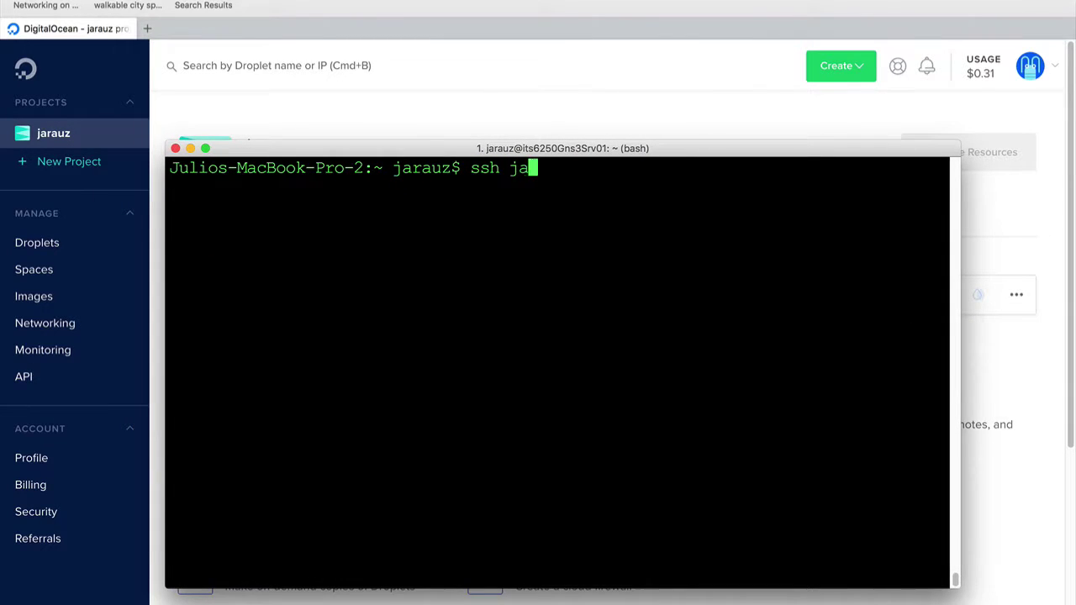
type("rauz@")
type("142.93.91.104")
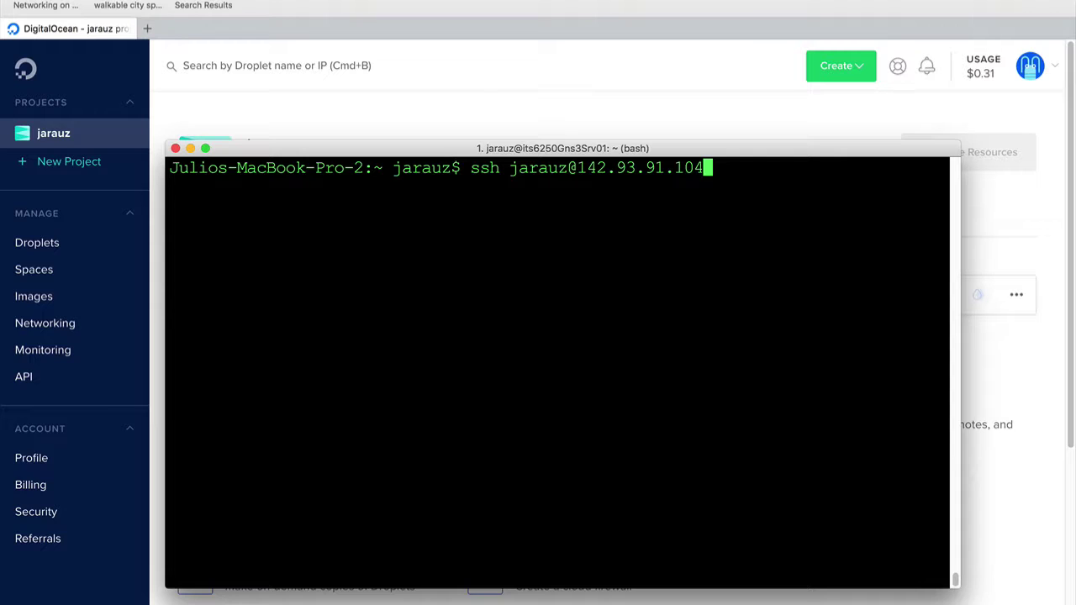
type("-L 5900")
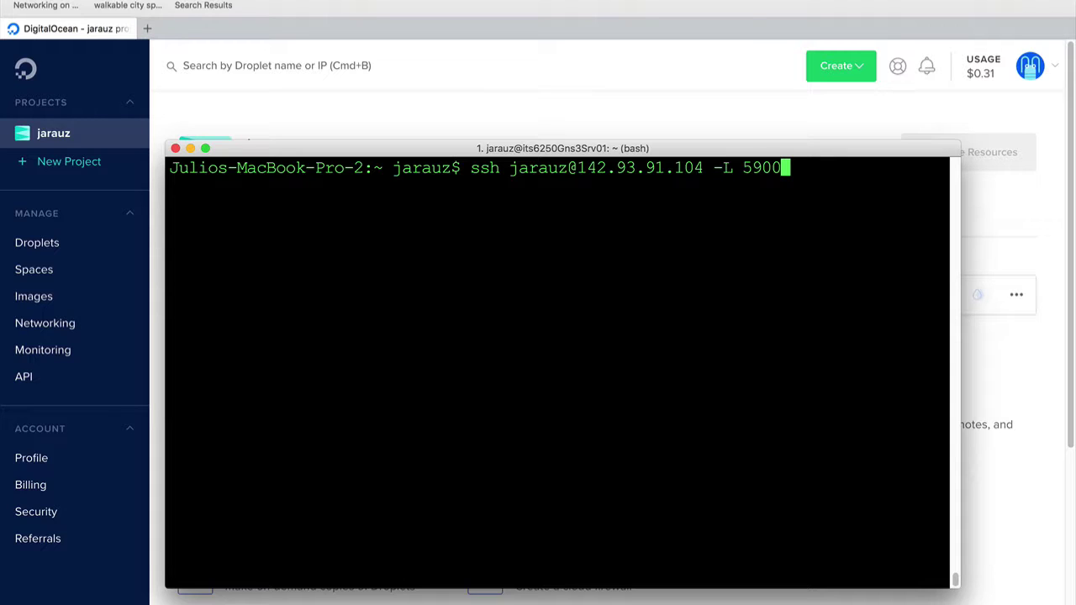
type(":")
type("loca")
key("BackSpace")
type("calhos")
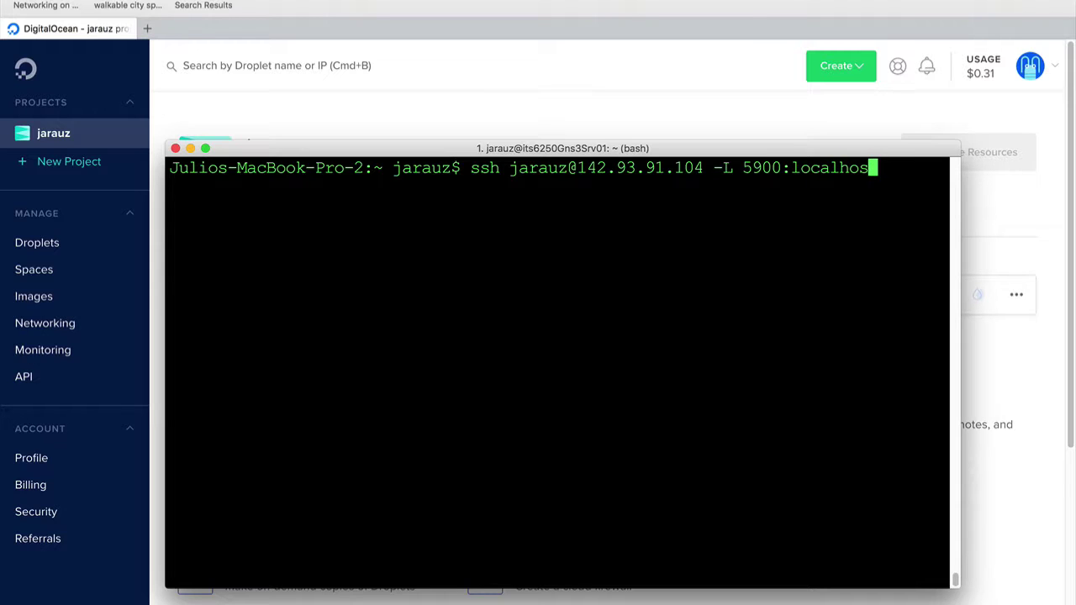
type("t:5")
type("900")
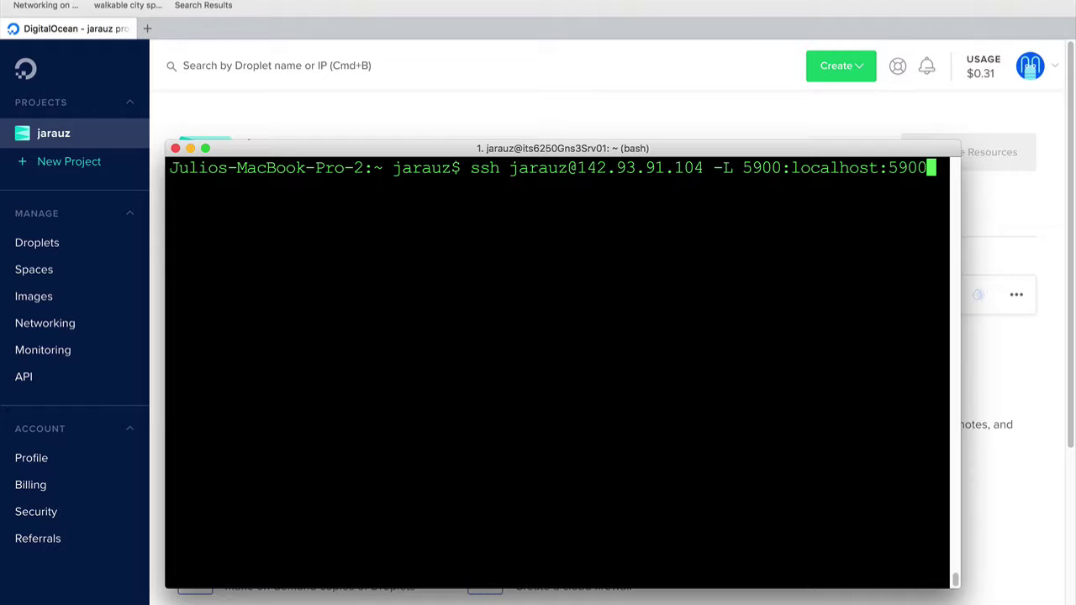
key("Return")
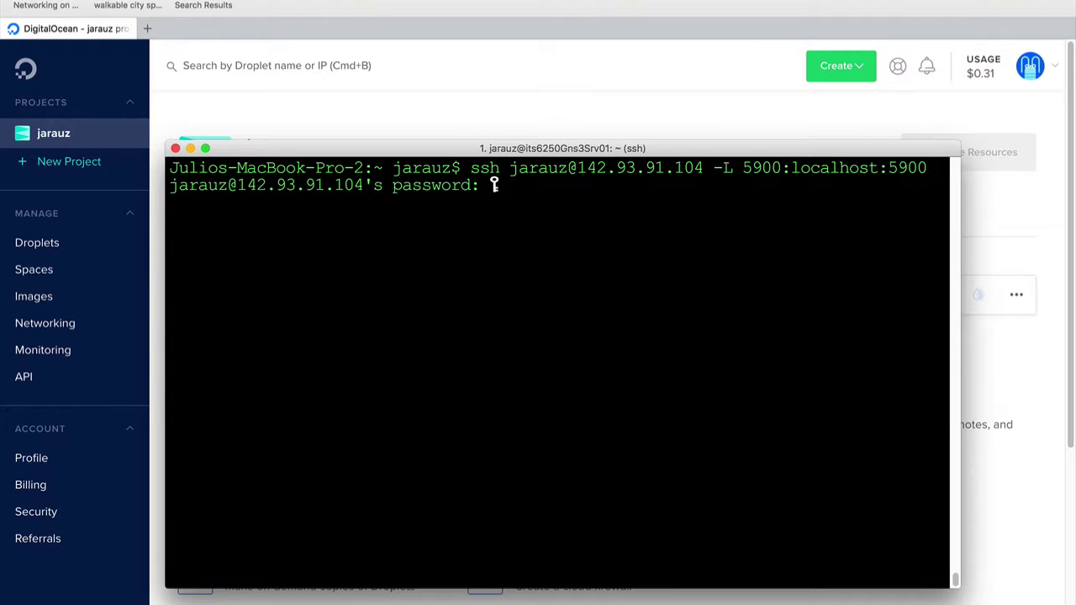
key("Return")
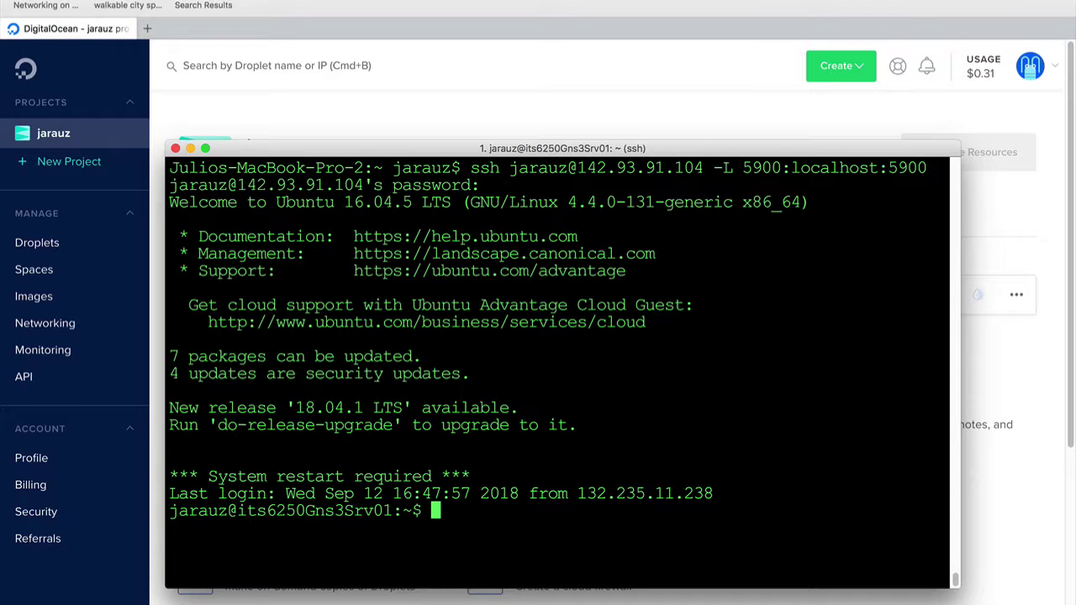
Reboot the droplet with sudo reboot
type("sudo reboot")
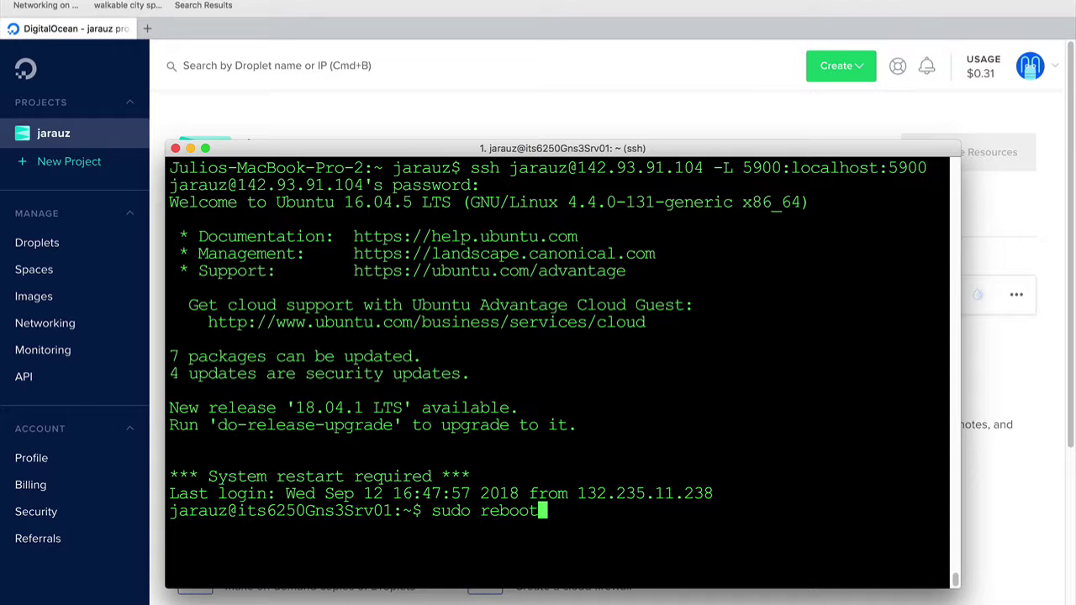
key("Return")
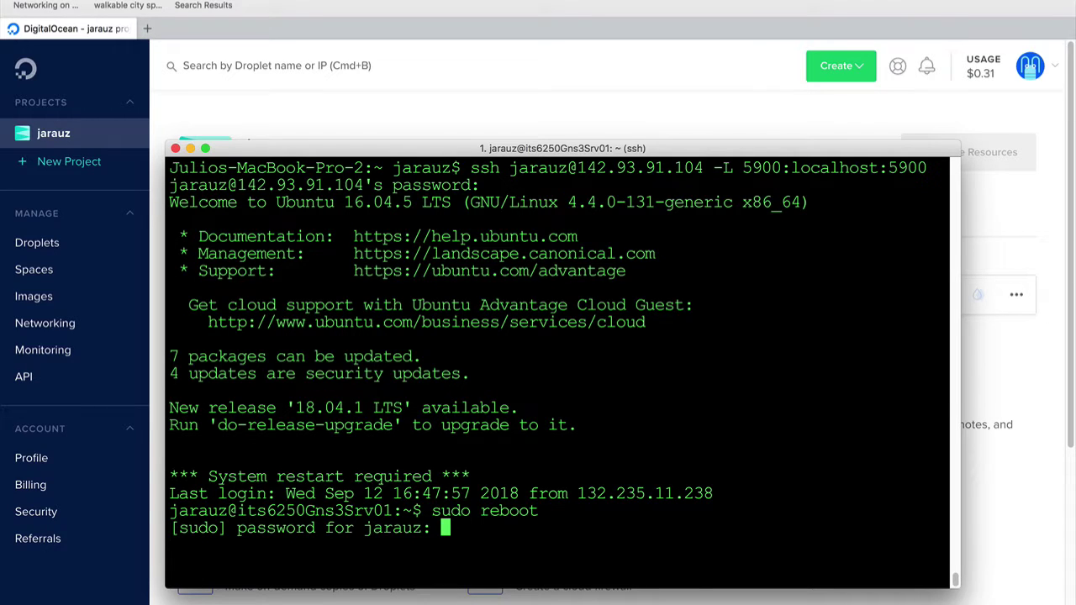
key("Return")
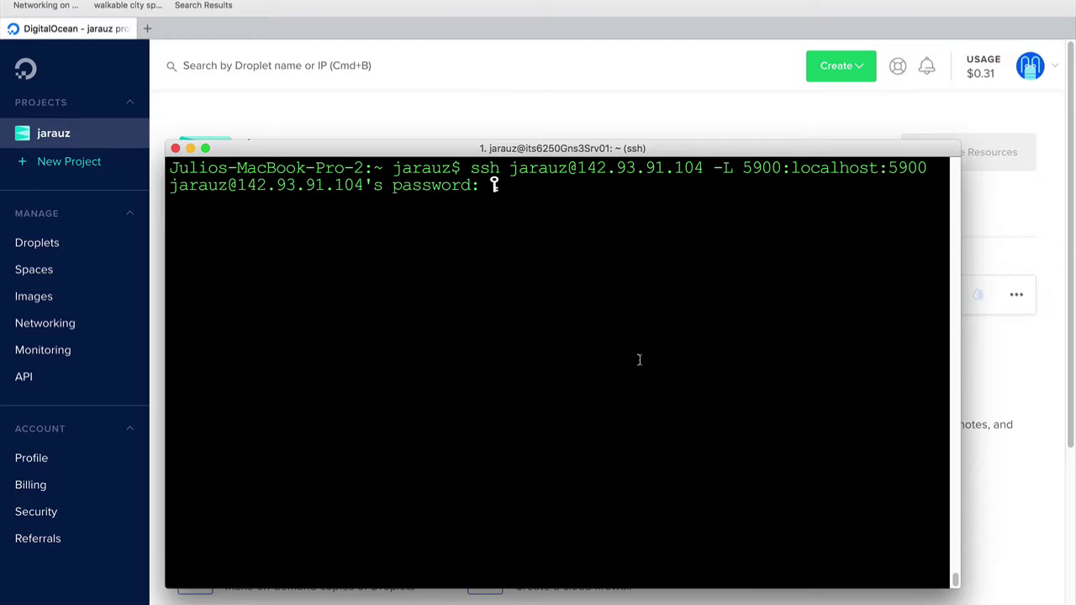
Log back in and start x11vnc -create -geometry 1024x768 serving on port 5900
key("Return")
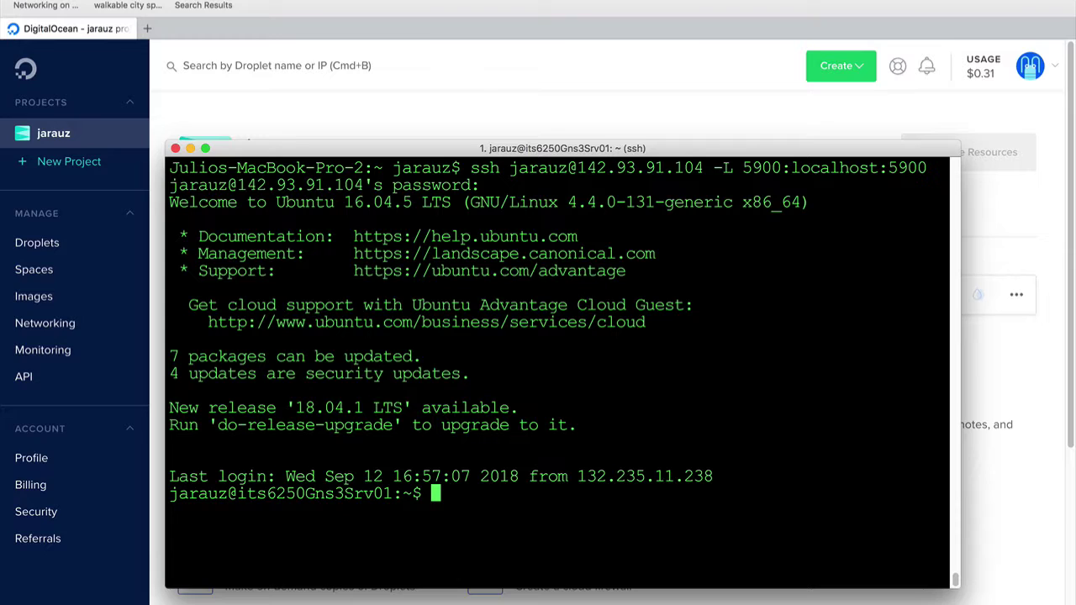
type("x11vn")
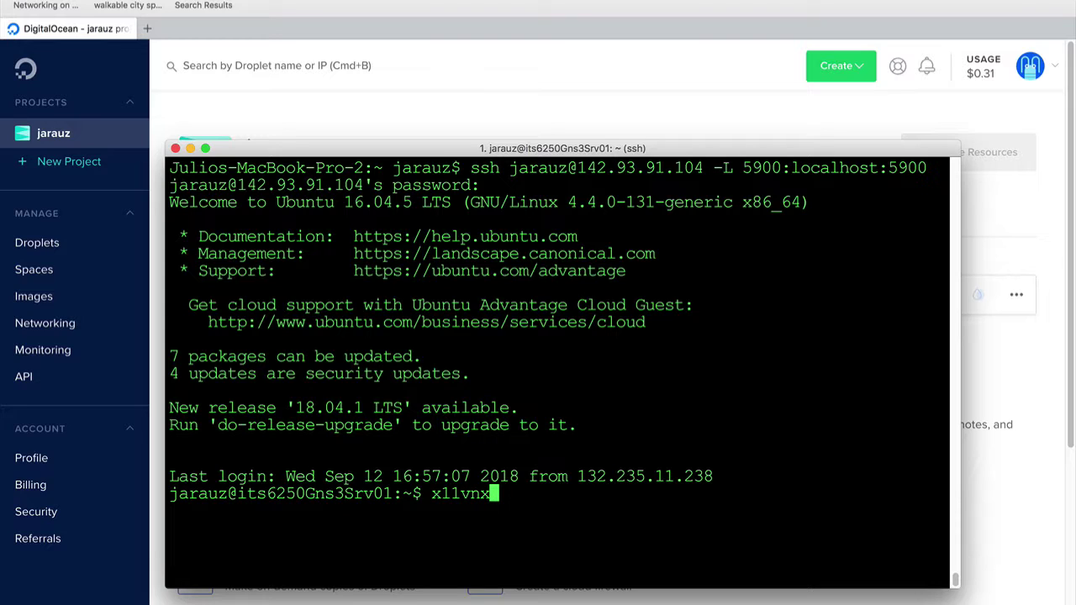
type("c -creat")
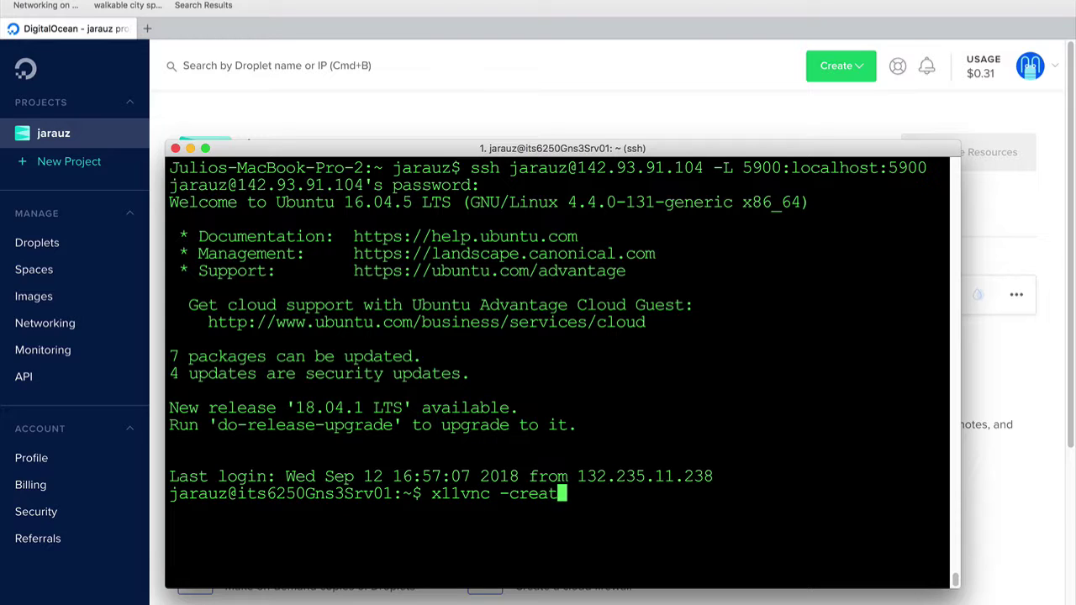
type("e -geometry ")
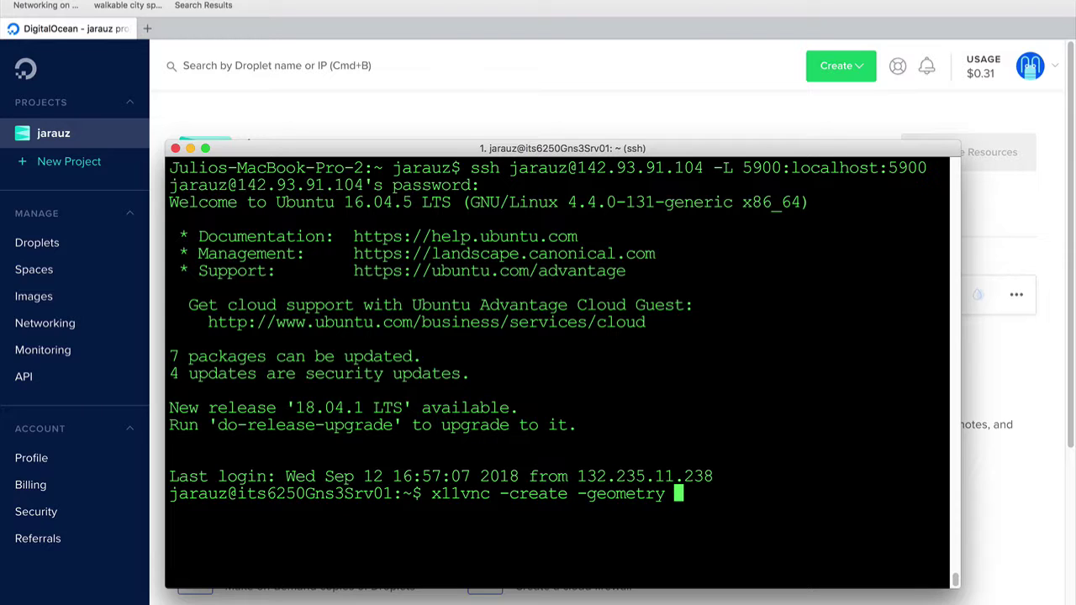
type("1024x768")
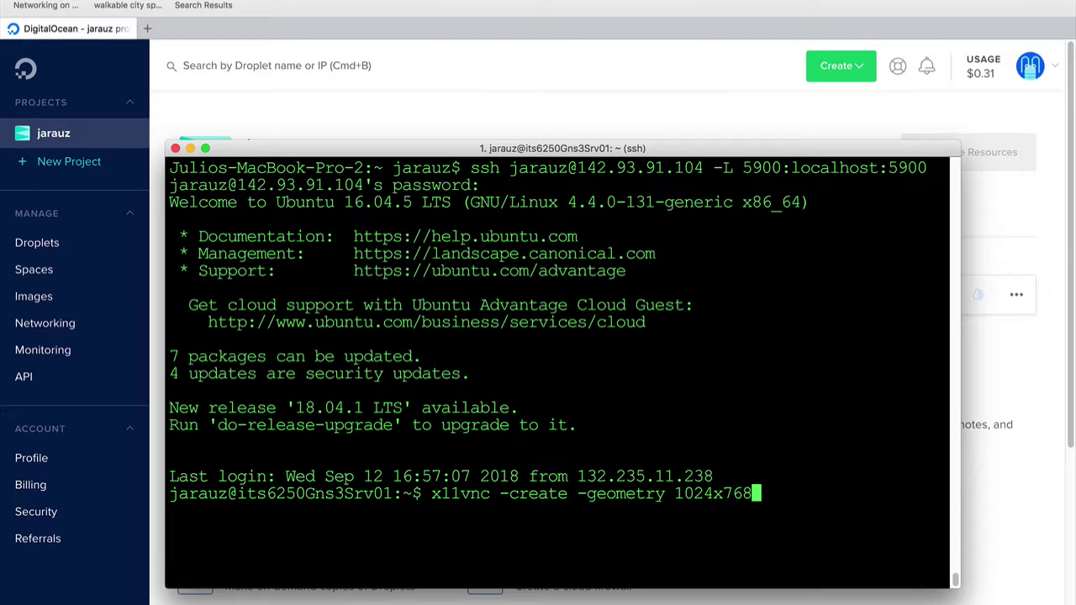
key("Return")
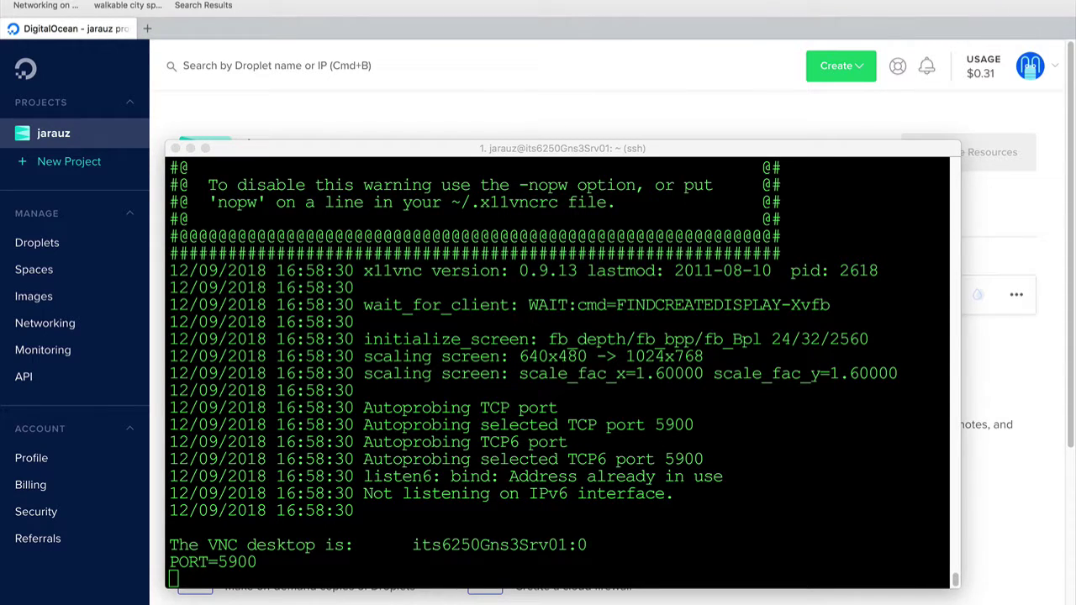
left_click_drag(598, 147, 546, 195)
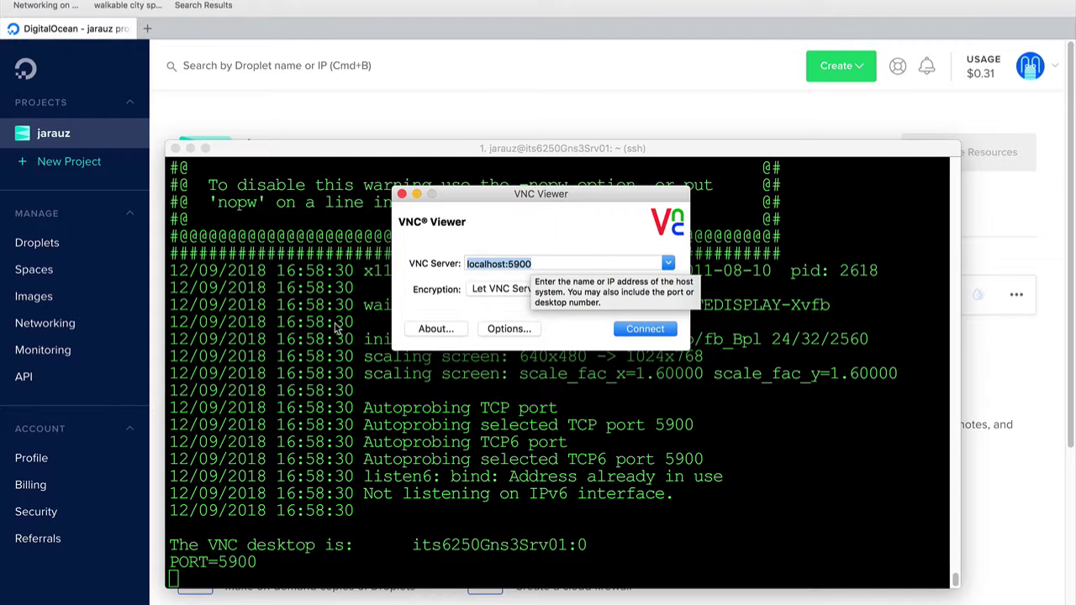
Set the VNC server address to localhost:5900 and connect to the droplet's desktop
left_click(479, 267)
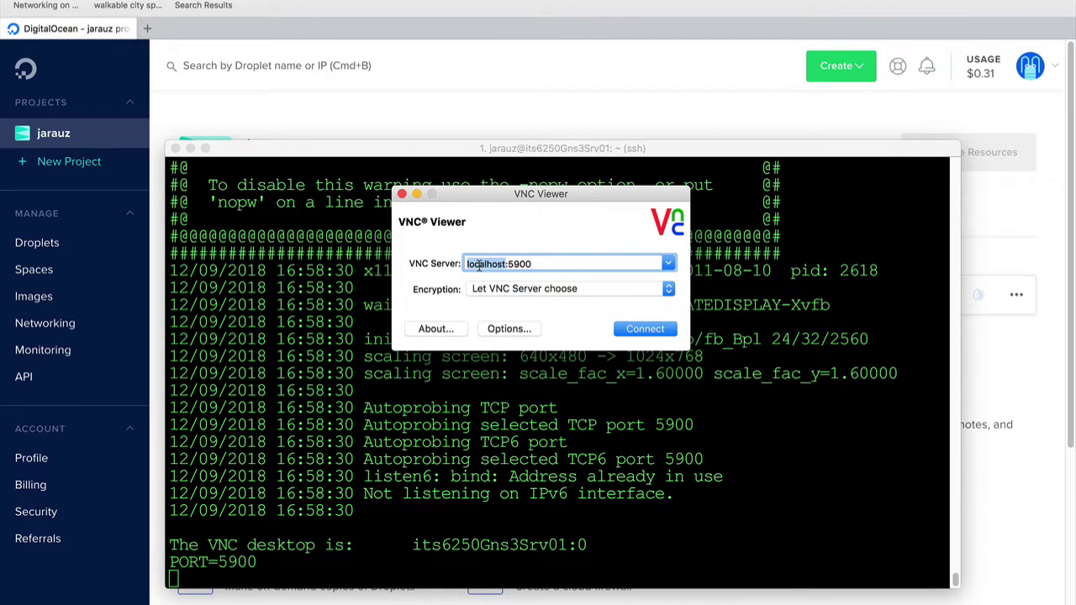
double_click(515, 261)
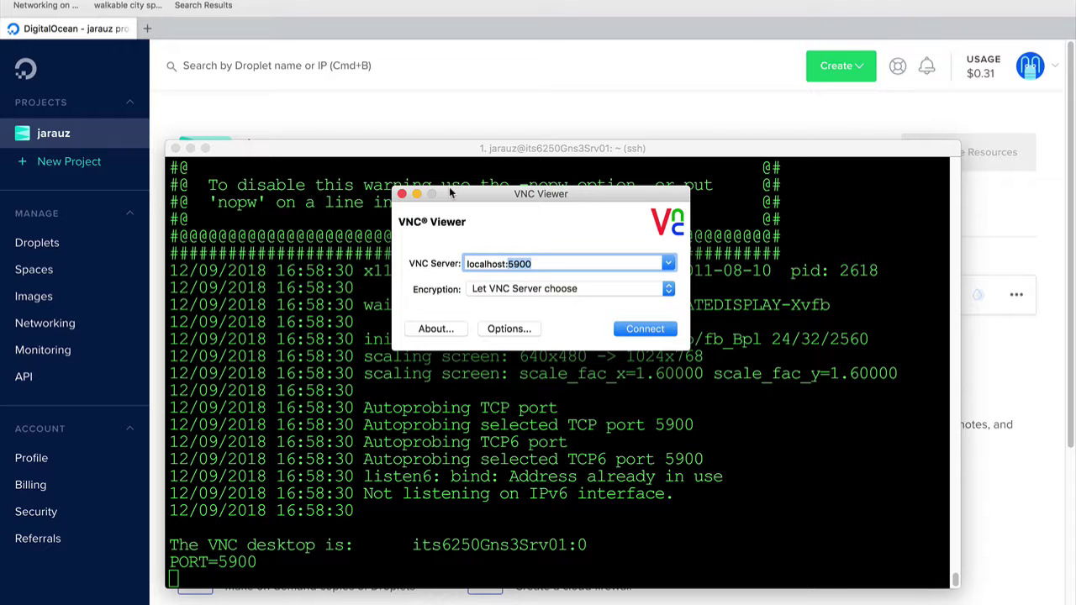
left_click(486, 264)
double_click(486, 264)
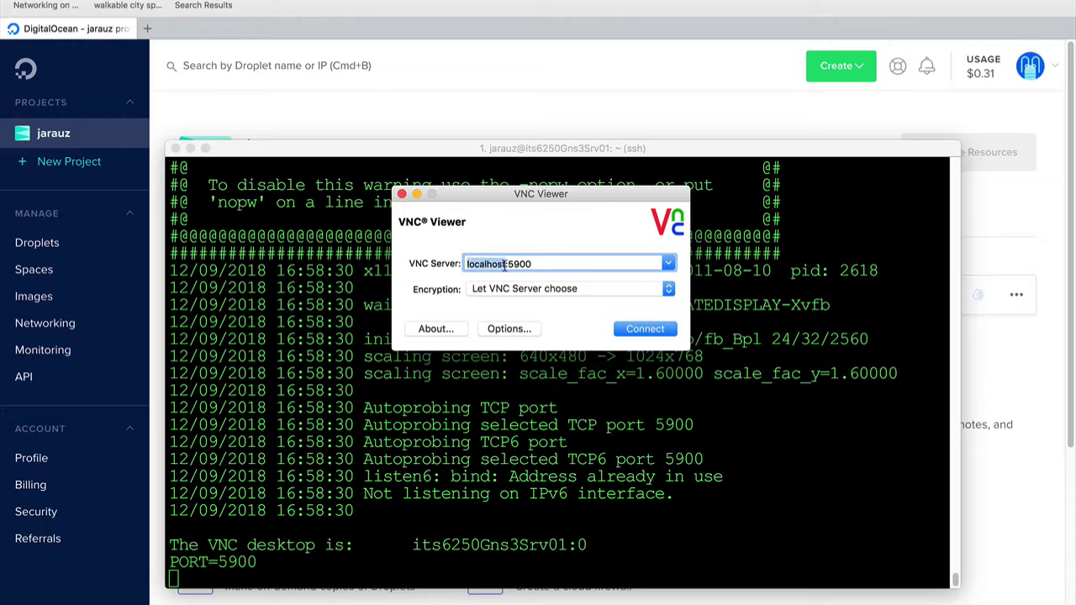
double_click(518, 264)
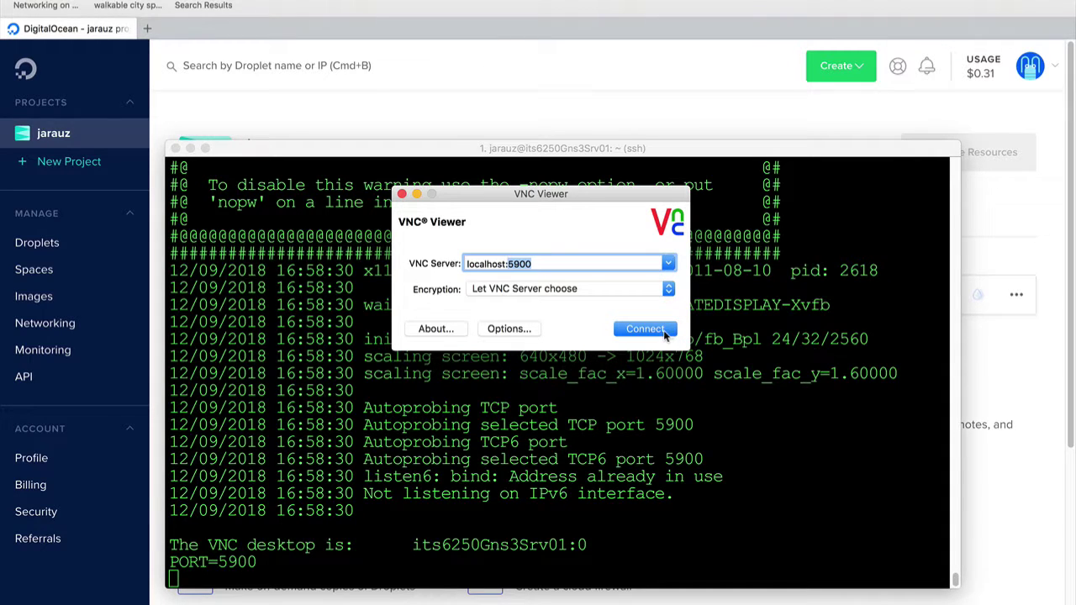
left_click(656, 333)
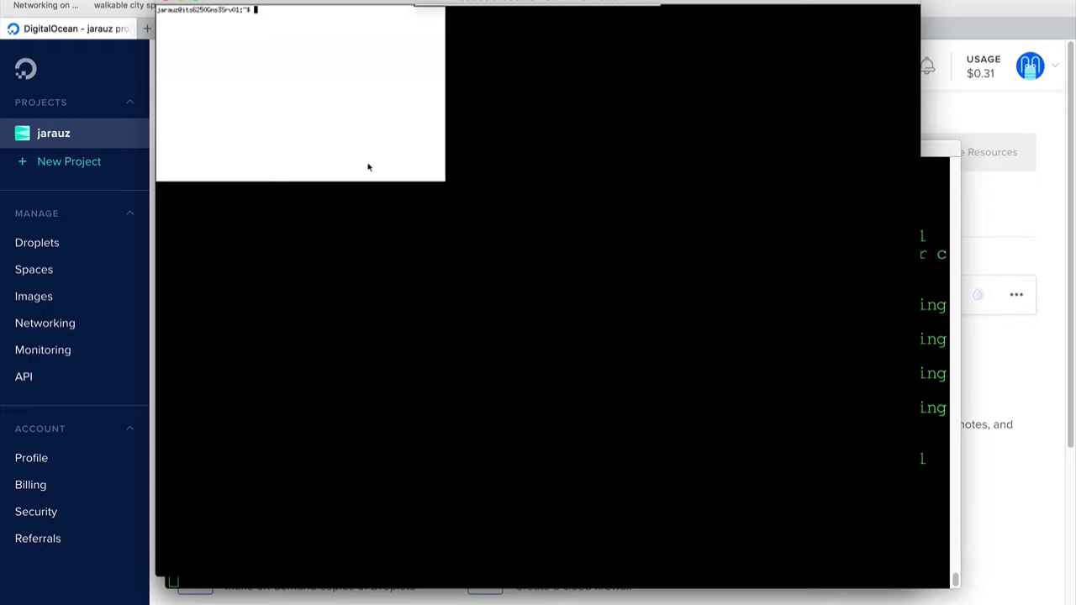
Launch the LXDE session with 'startlxde &' and allow Clipit to save clipboard history
type("startlxde &")
key("Return")
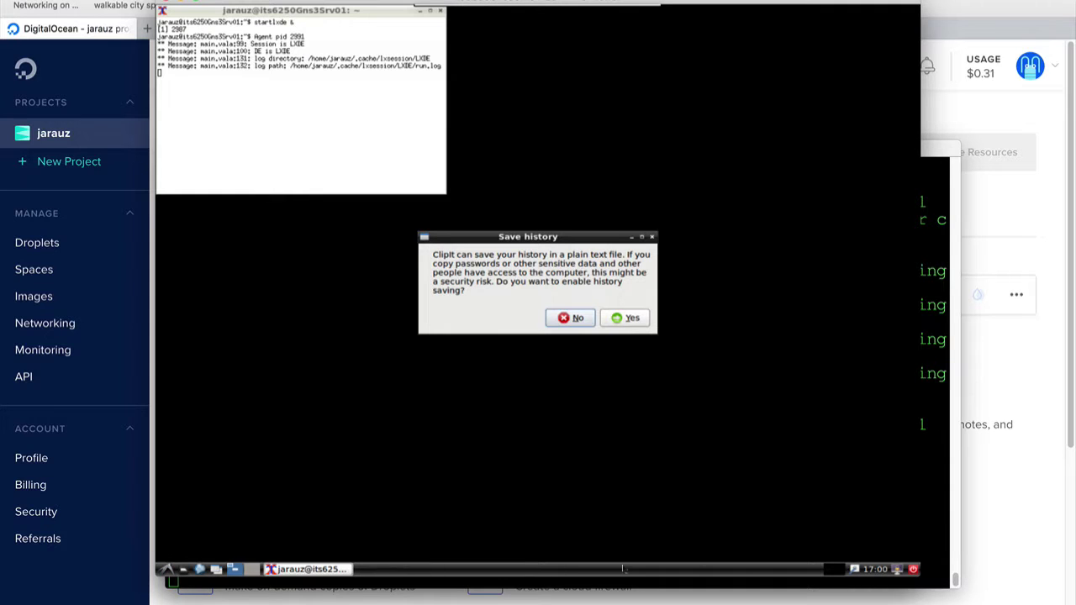
left_click(630, 319)
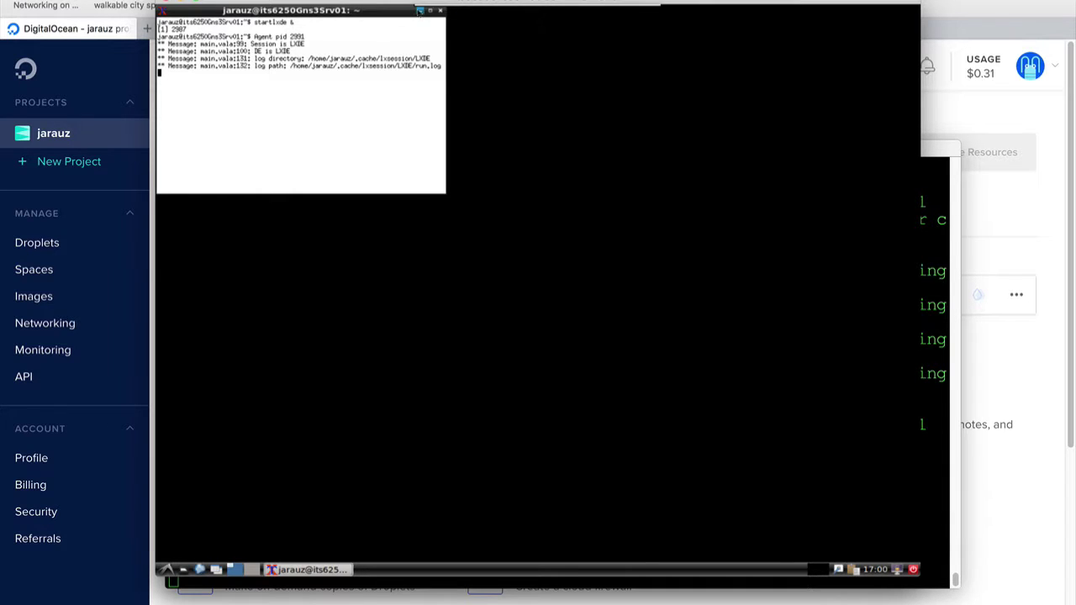
left_click(419, 11)
Change the LXDE desktop background colour to green #1D781C in Desktop Preferences
right_click(373, 137)
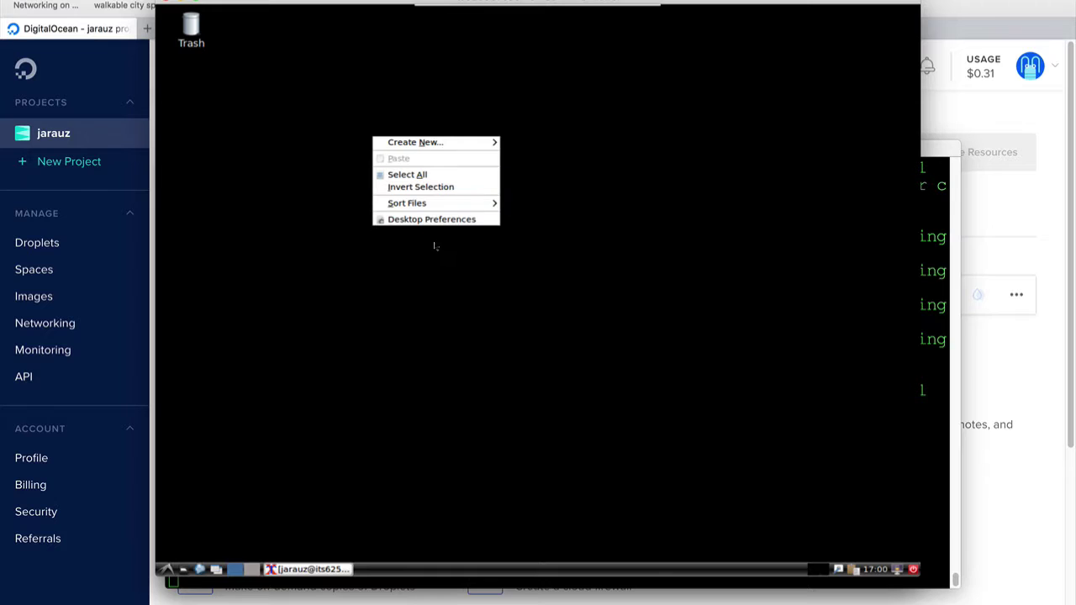
left_click(446, 220)
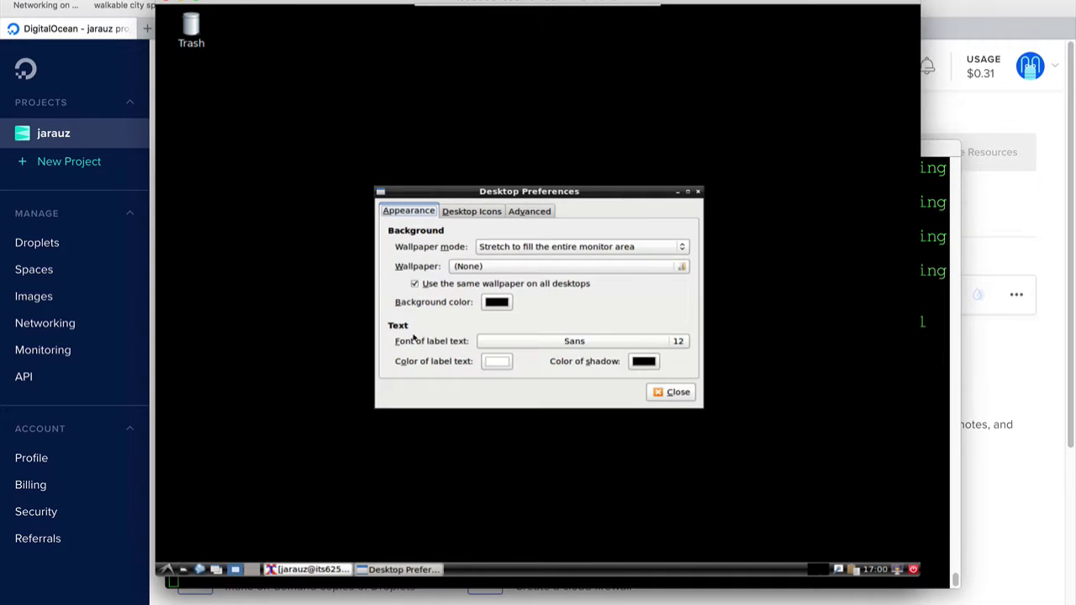
left_click(492, 303)
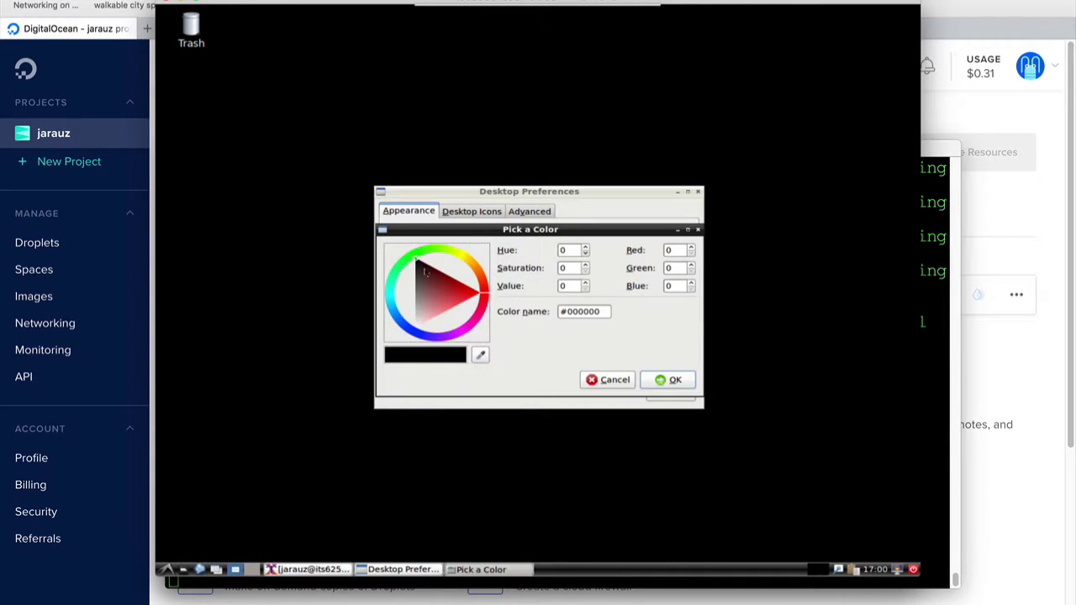
left_click(413, 255)
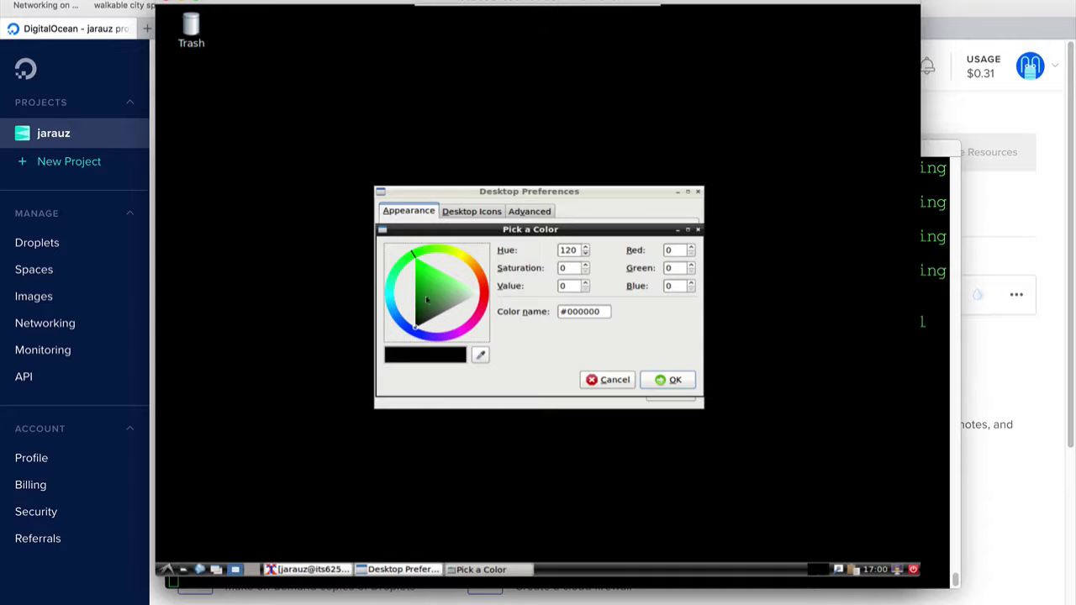
left_click(422, 299)
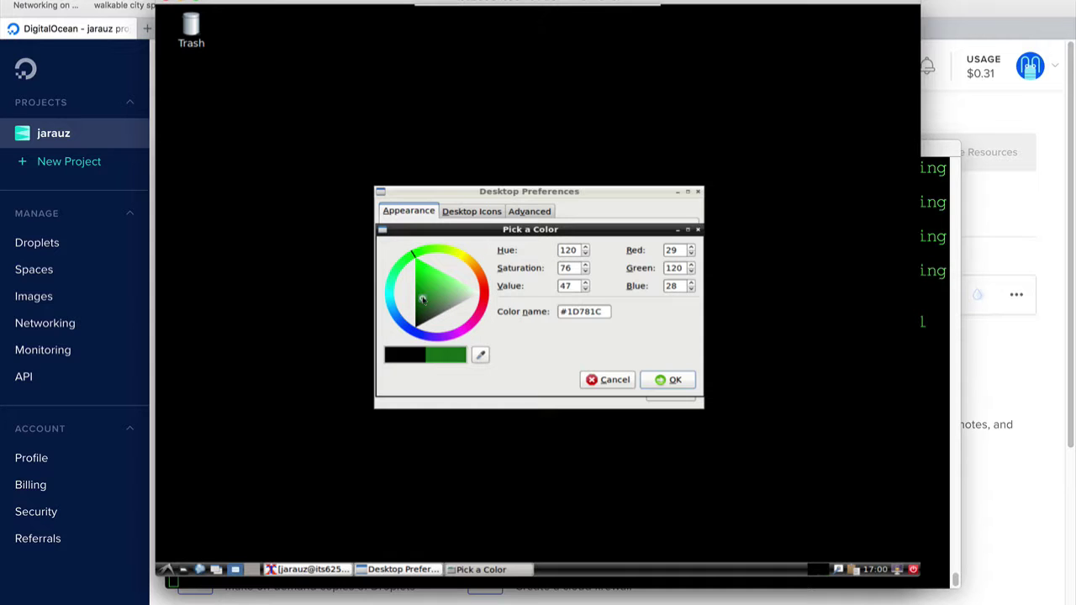
left_click(660, 380)
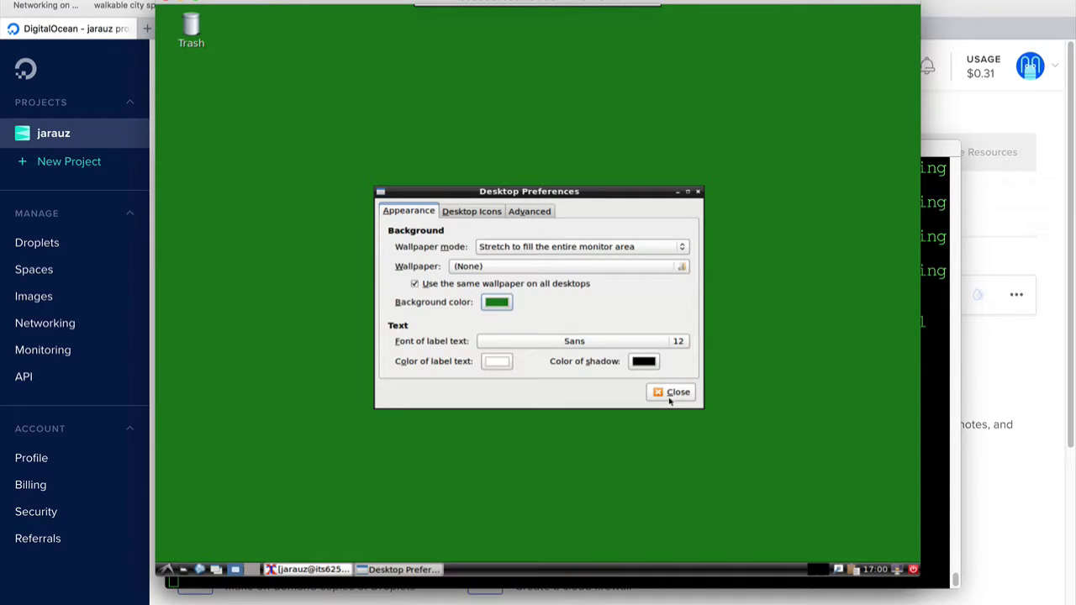
left_click(673, 392)
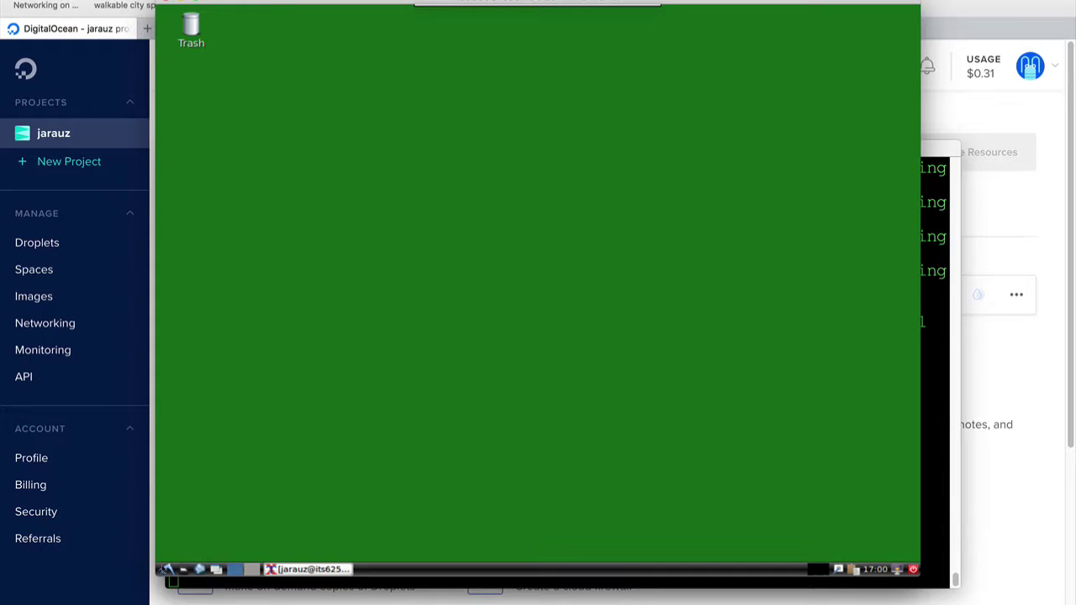
left_click(166, 569)
mouse_move(191, 513)
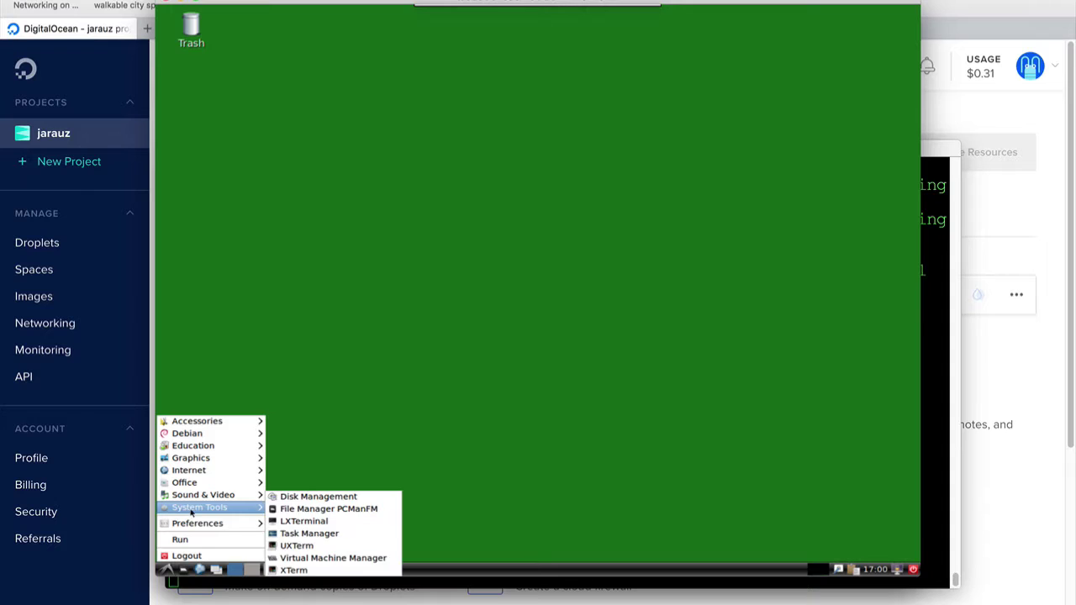
Add an LXTerminal launcher to the desktop and set the panel height to 35 pixels
right_click(400, 522)
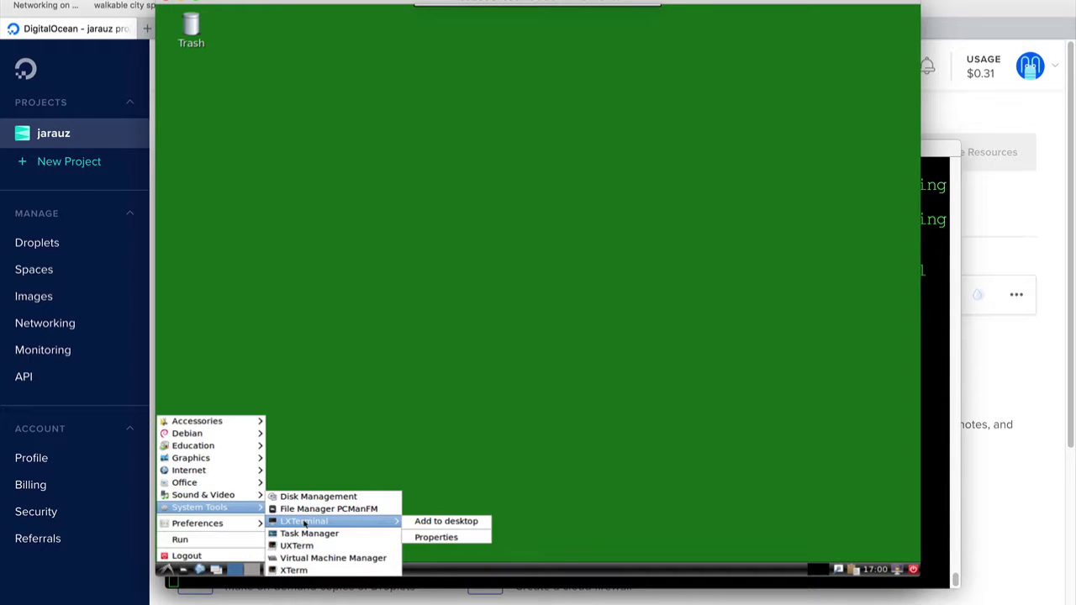
left_click(450, 521)
right_click(405, 570)
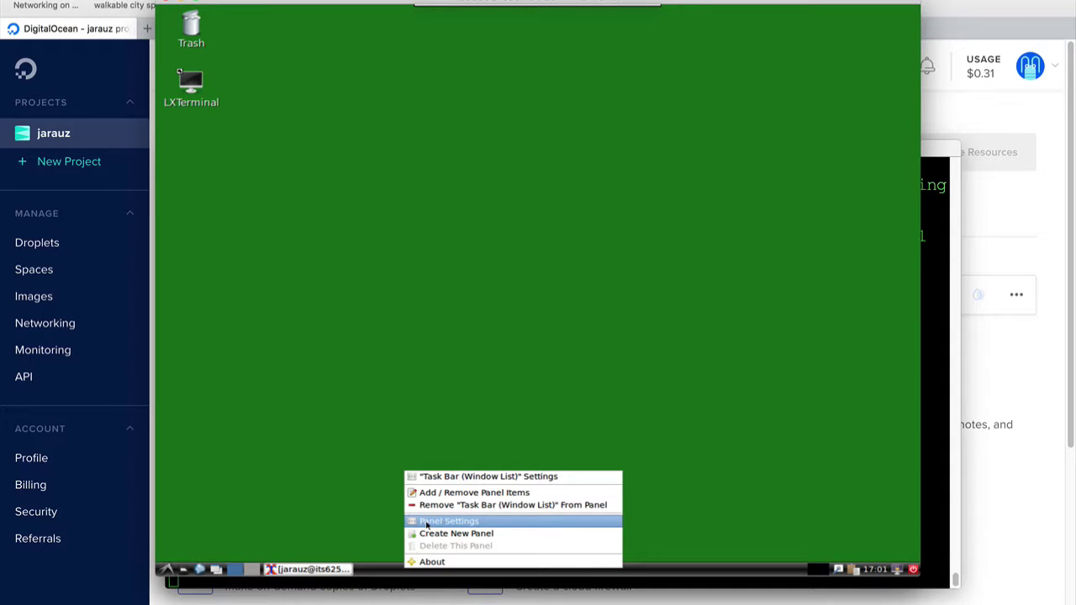
left_click(427, 522)
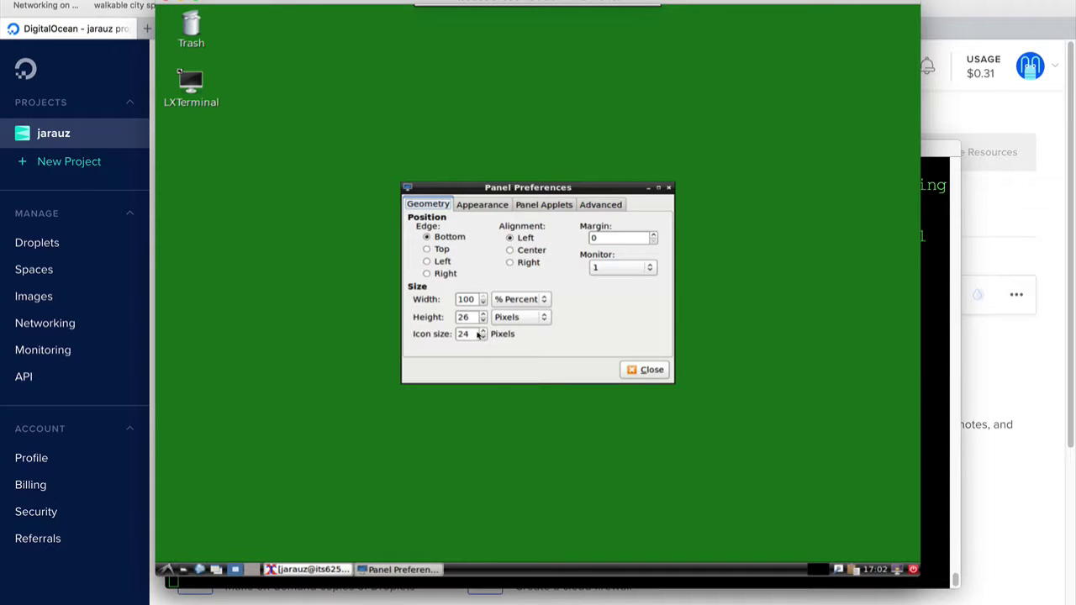
left_click_drag(470, 317, 455, 334)
type("35")
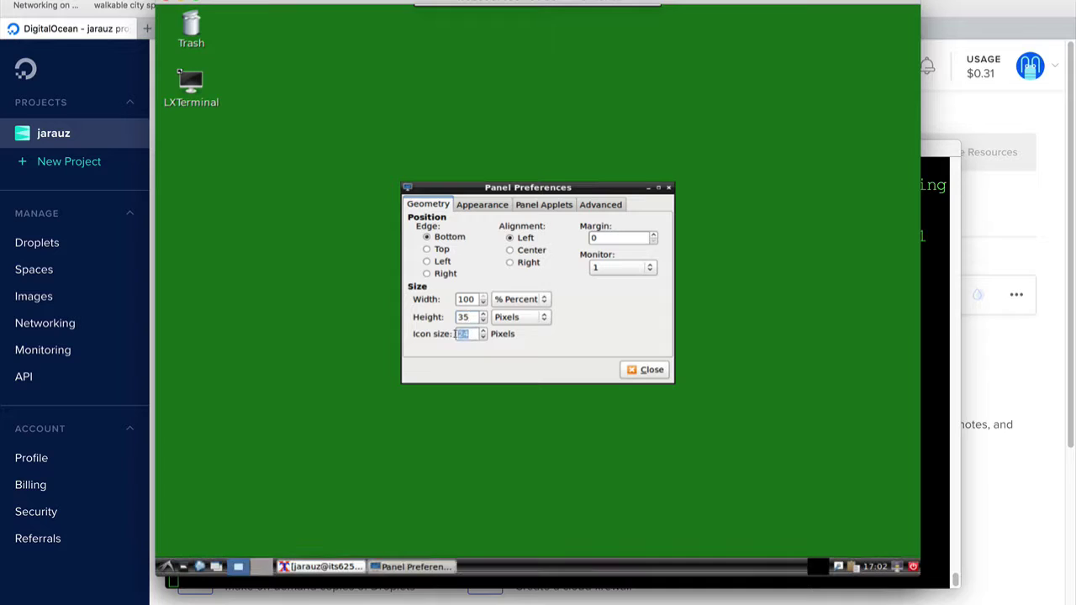
type("35")
Add the Keyboard Layout Handler applet to the panel
left_click(528, 209)
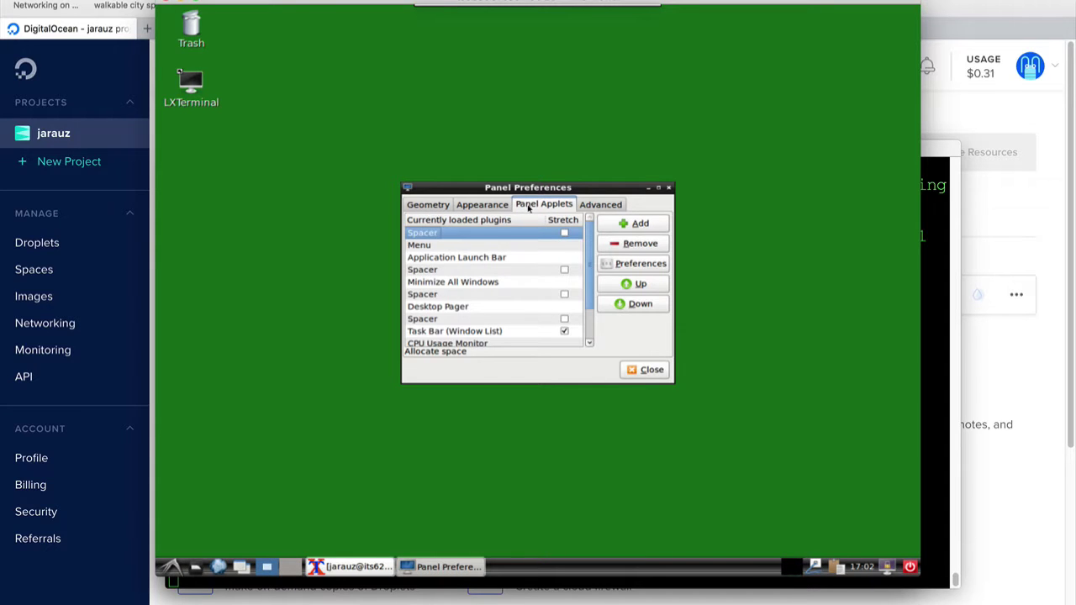
left_click(634, 225)
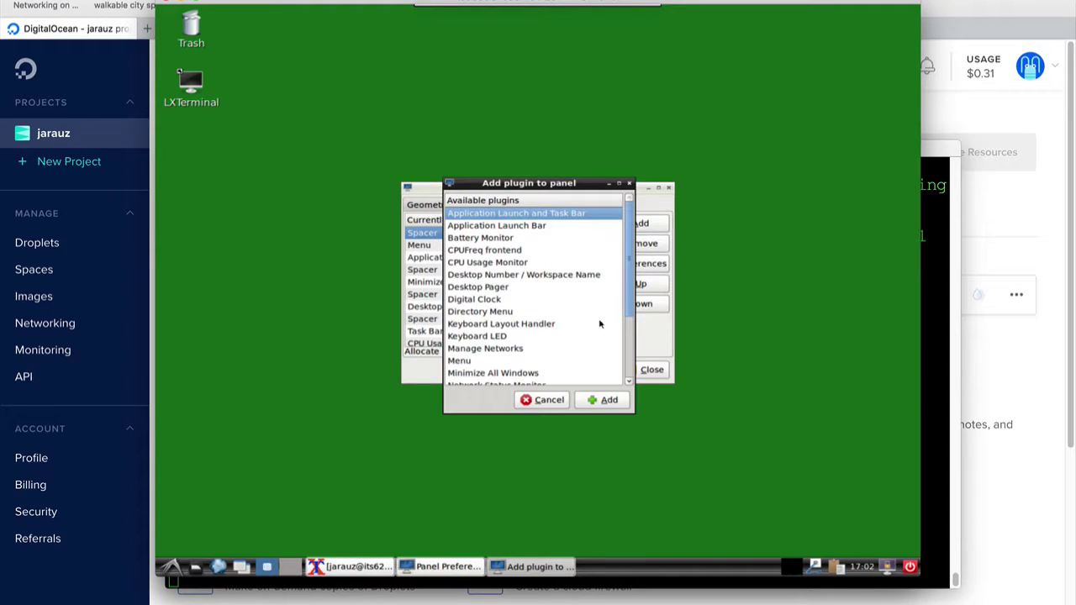
left_click(497, 324)
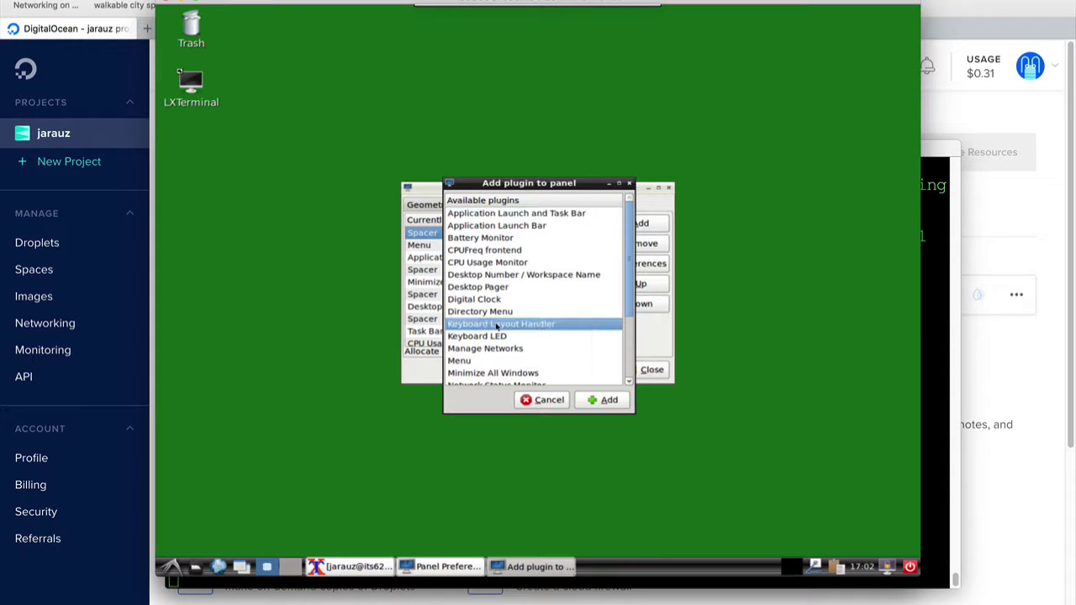
left_click(602, 400)
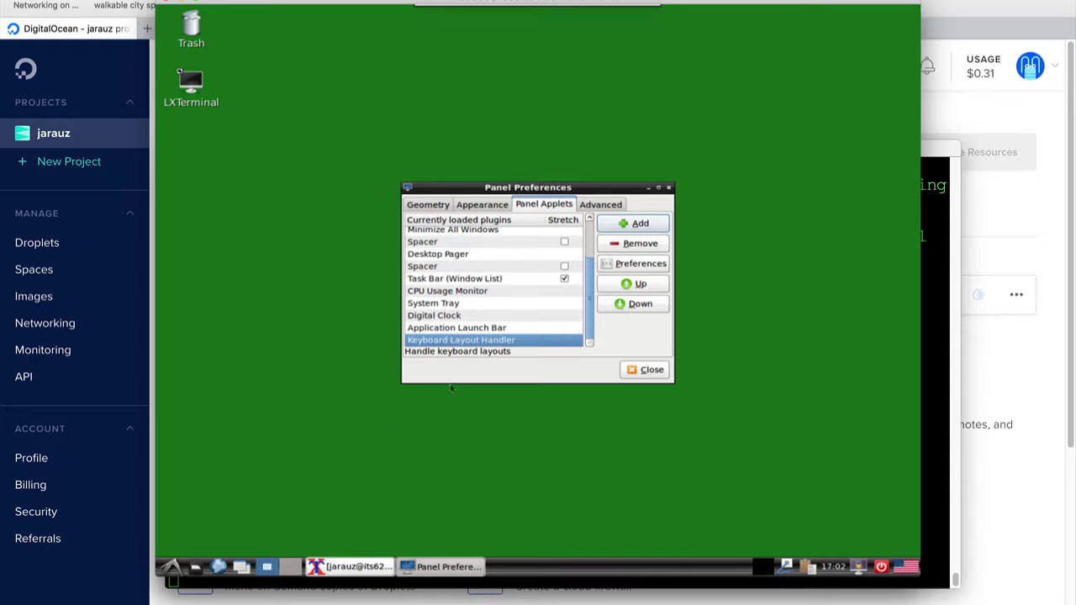
left_click(647, 372)
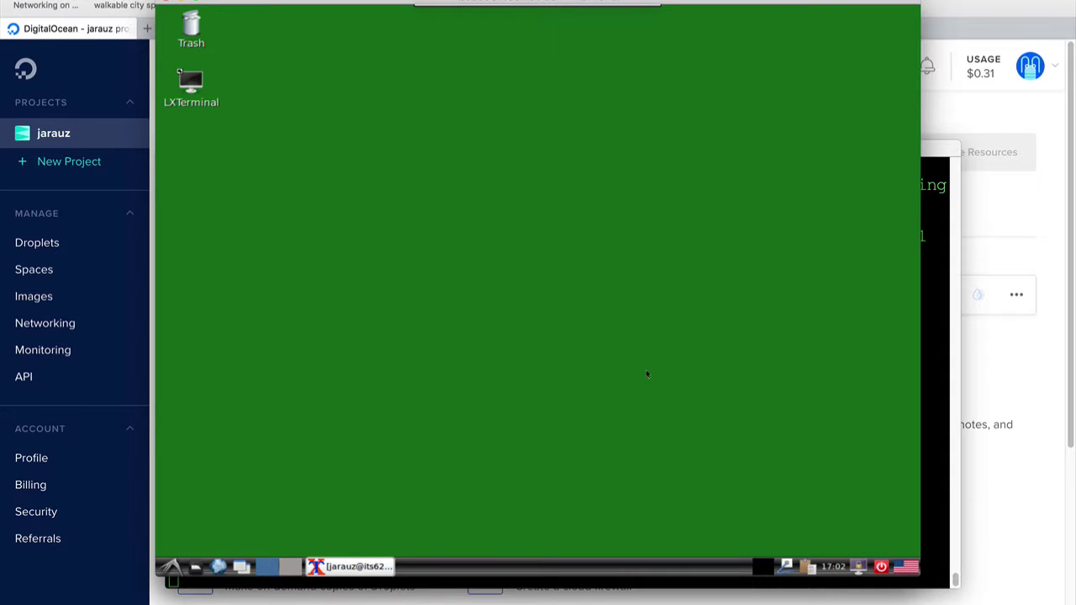
Launch LXTerminal from the desktop icon and set its terminal font to Monospace 16
left_click_drag(538, 1, 516, 4)
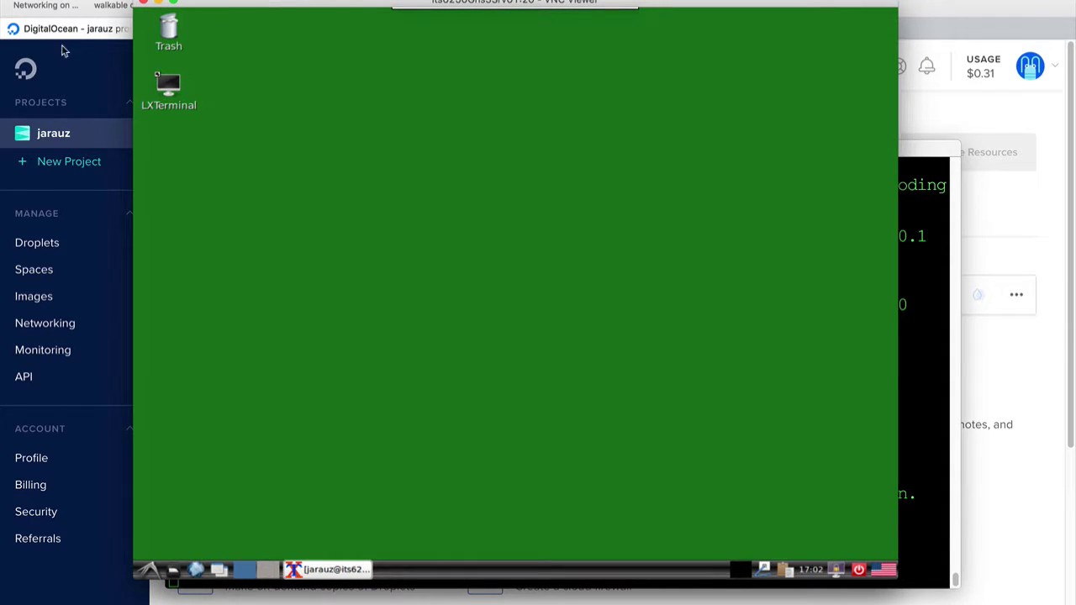
double_click(167, 84)
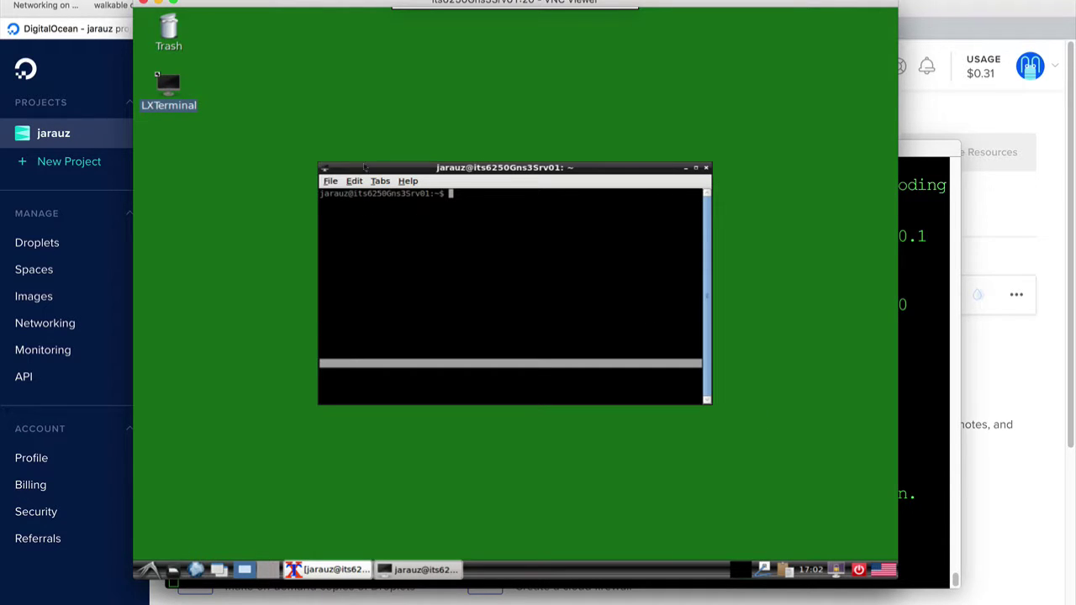
left_click(355, 181)
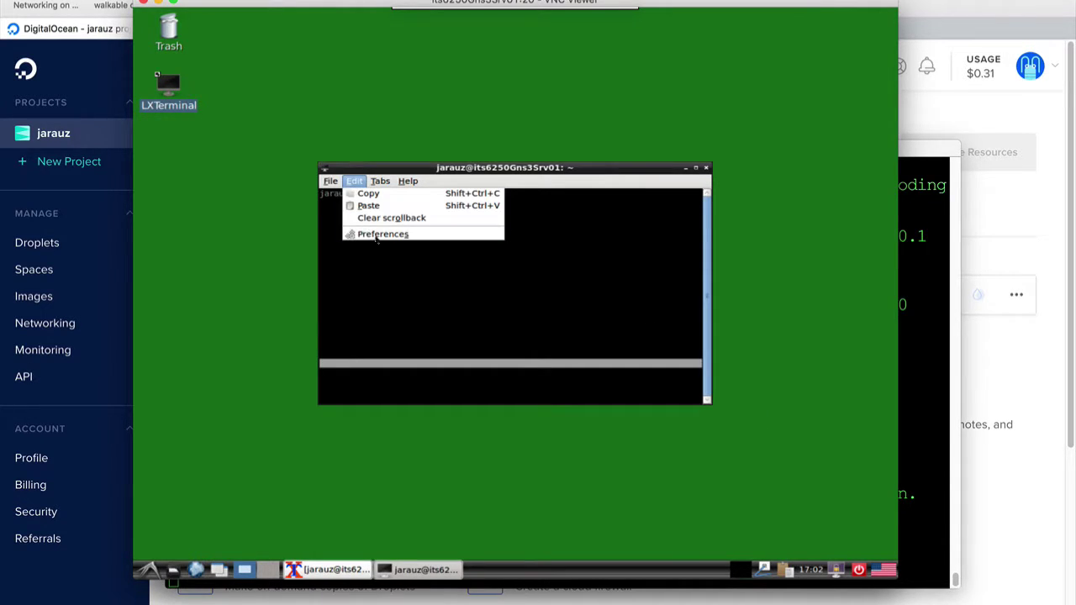
left_click(379, 235)
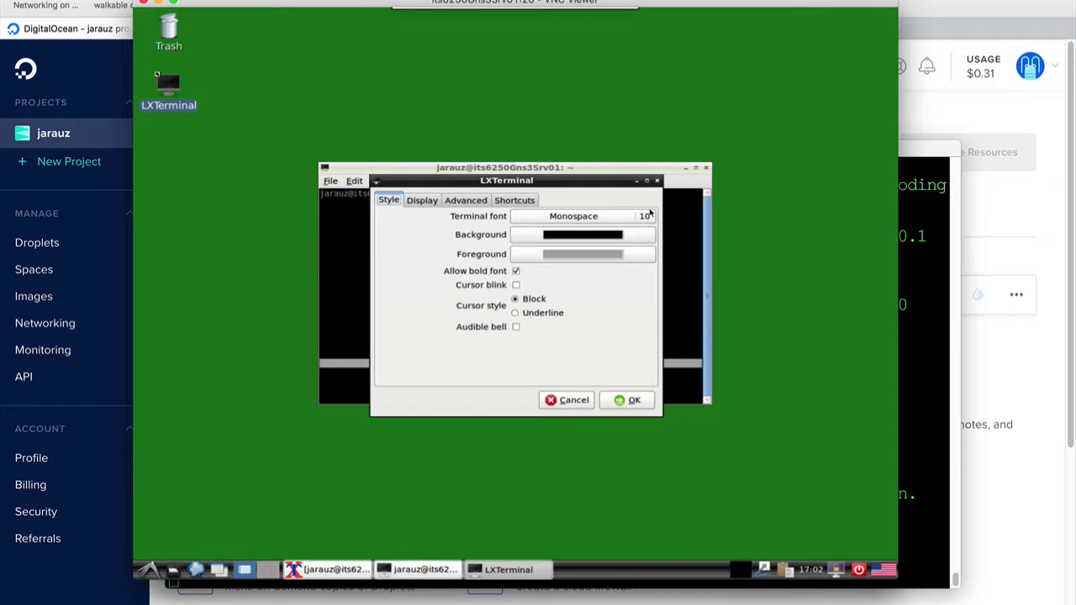
left_click(648, 216)
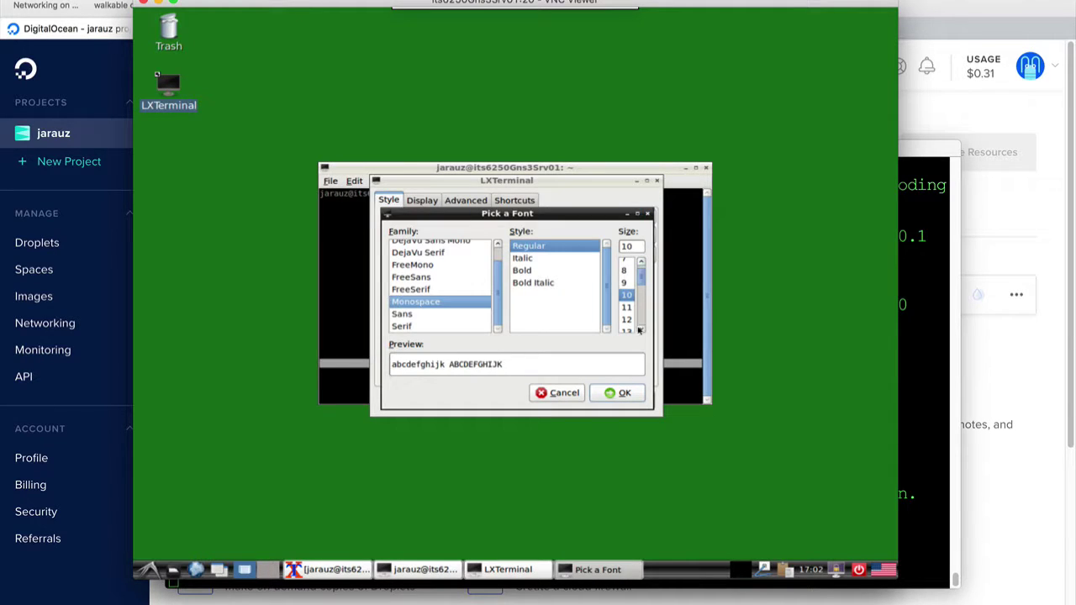
scroll(641, 330, "down", 4)
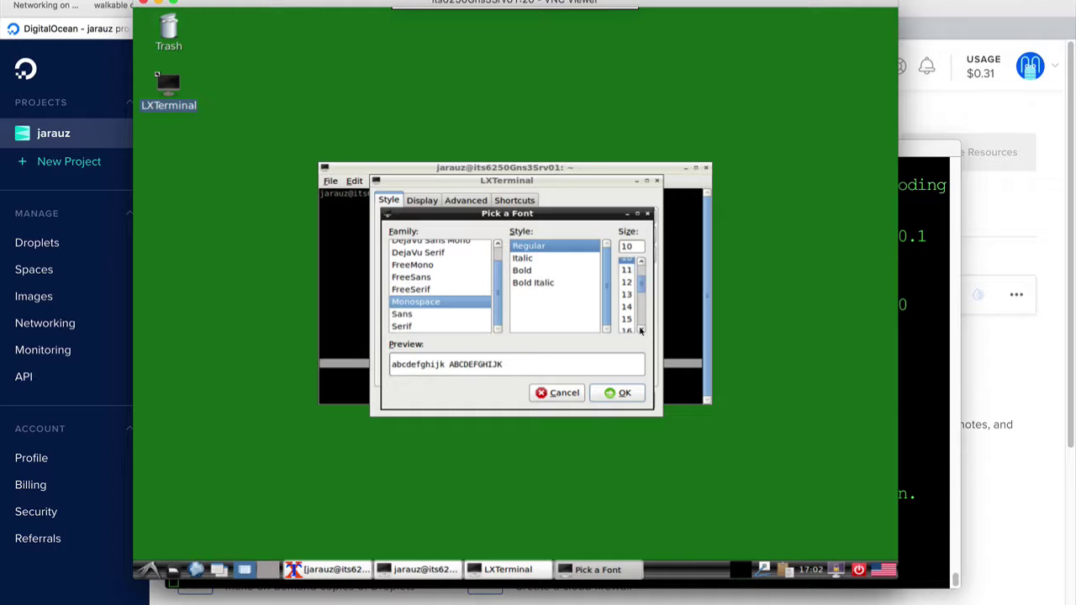
left_click(630, 325)
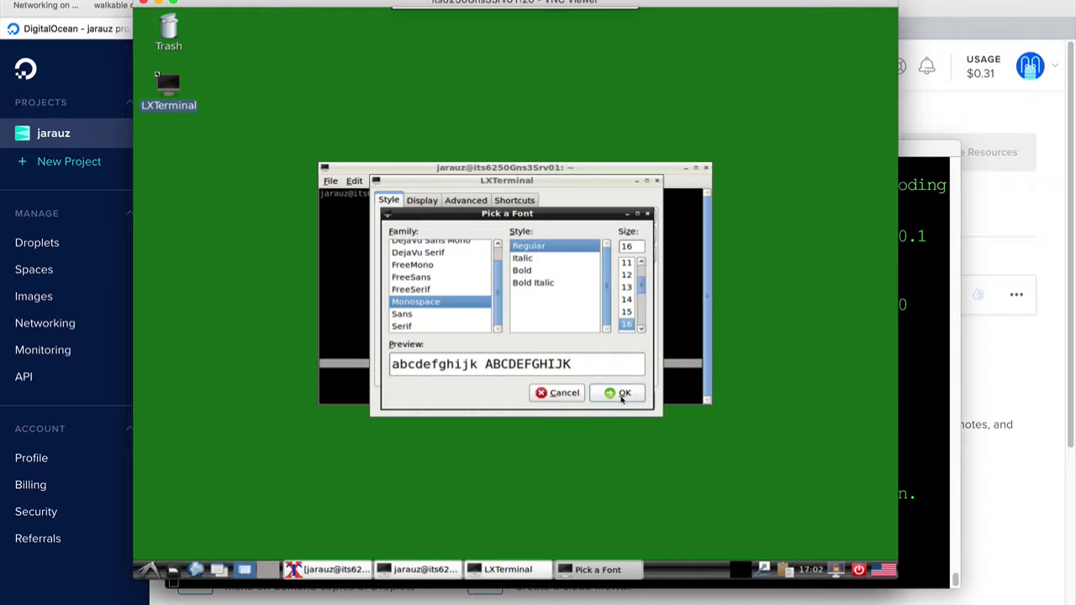
left_click(622, 395)
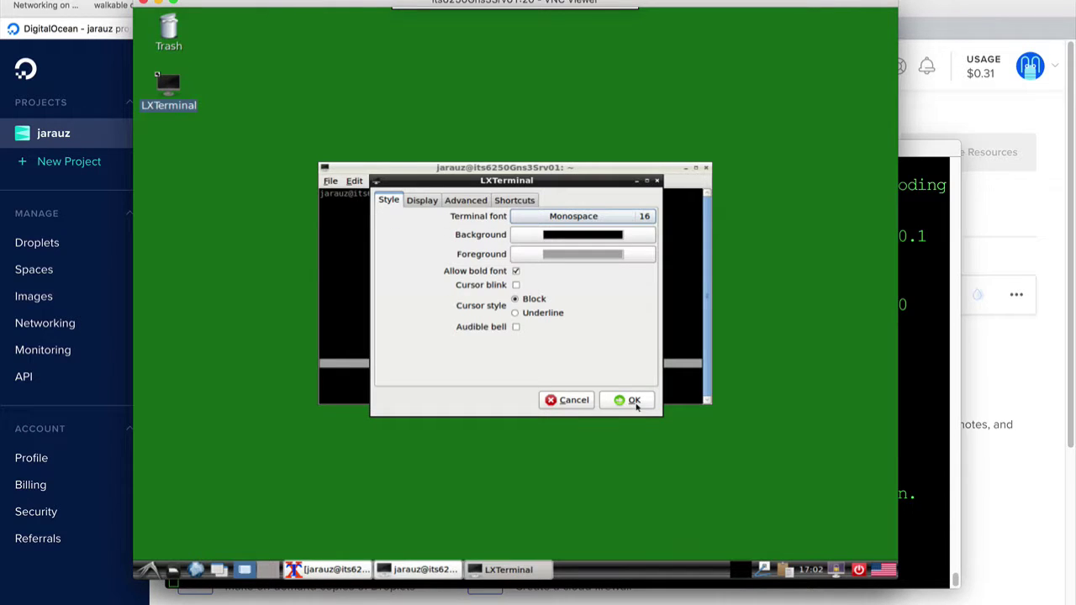
left_click(634, 400)
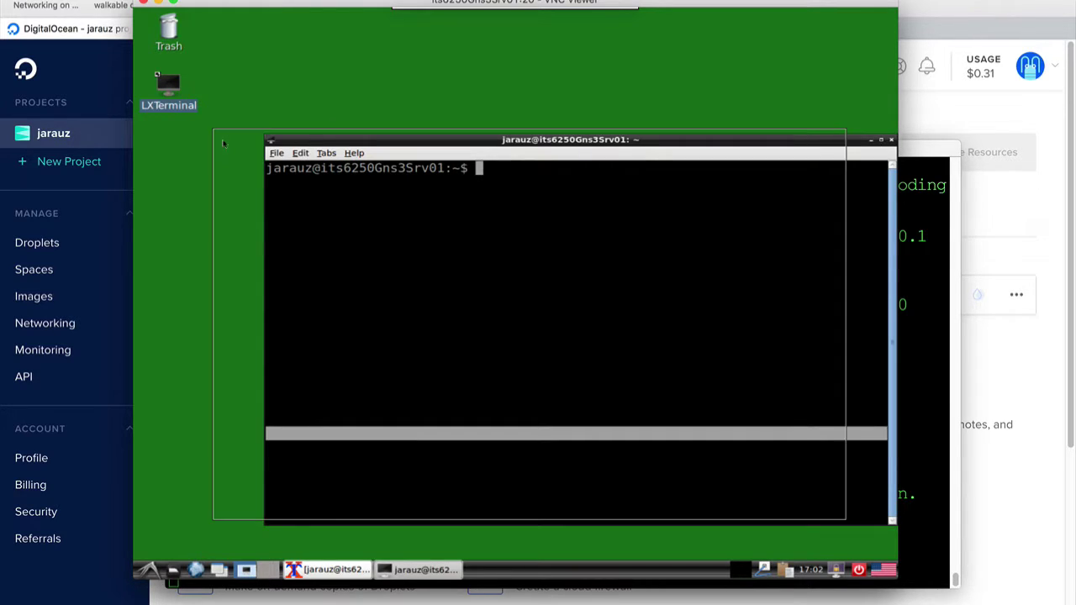
key("Return")
key("Return")
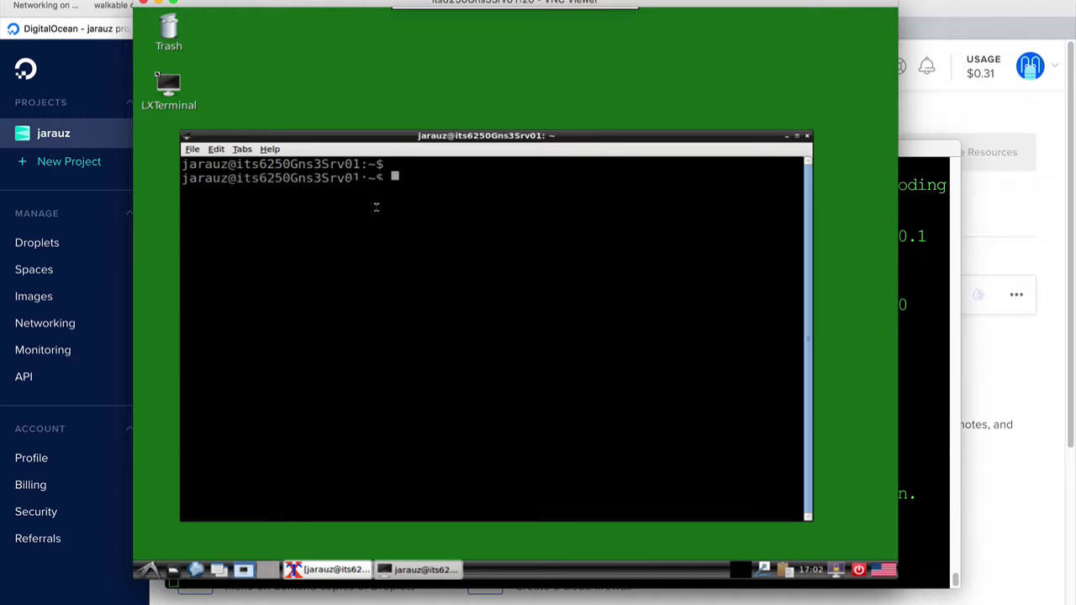
Paste the firefox command with the HPE JG810AAE software releases URL and run it
left_click_drag(365, 137, 357, 132)
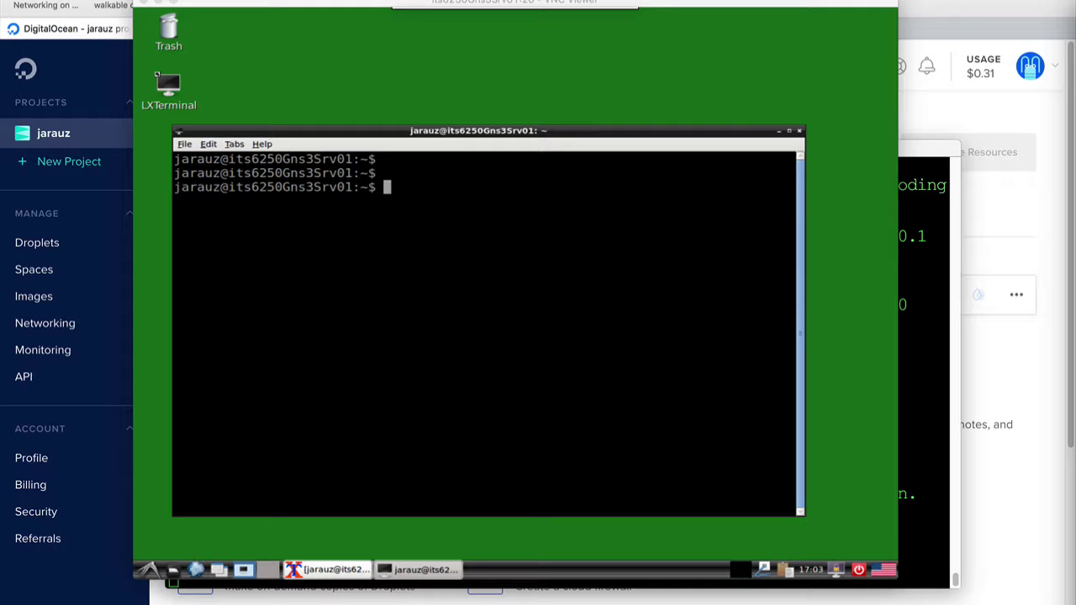
right_click(393, 215)
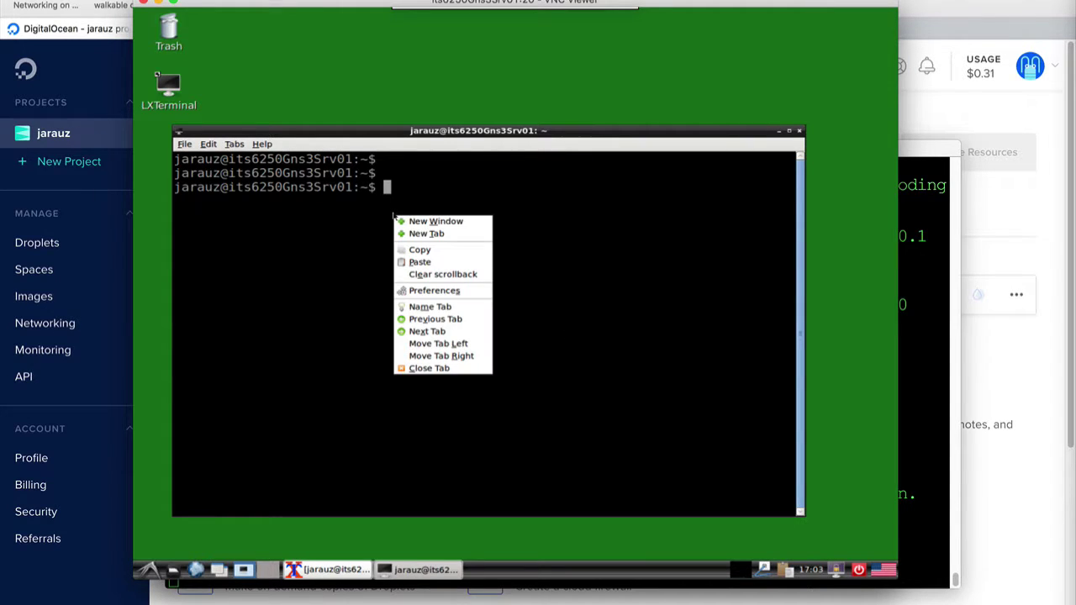
left_click(420, 263)
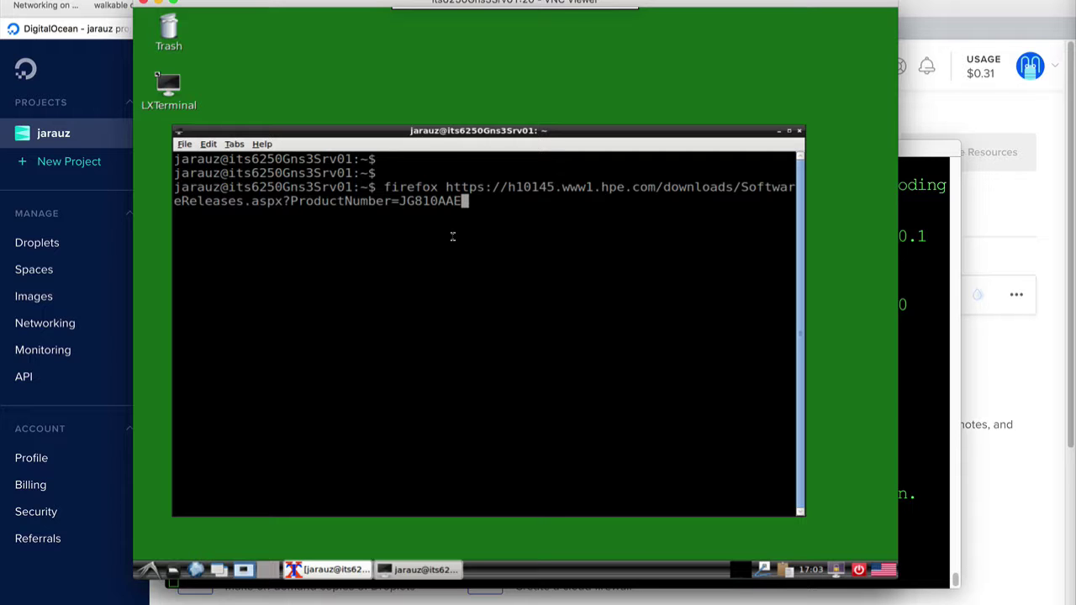
key("Return")
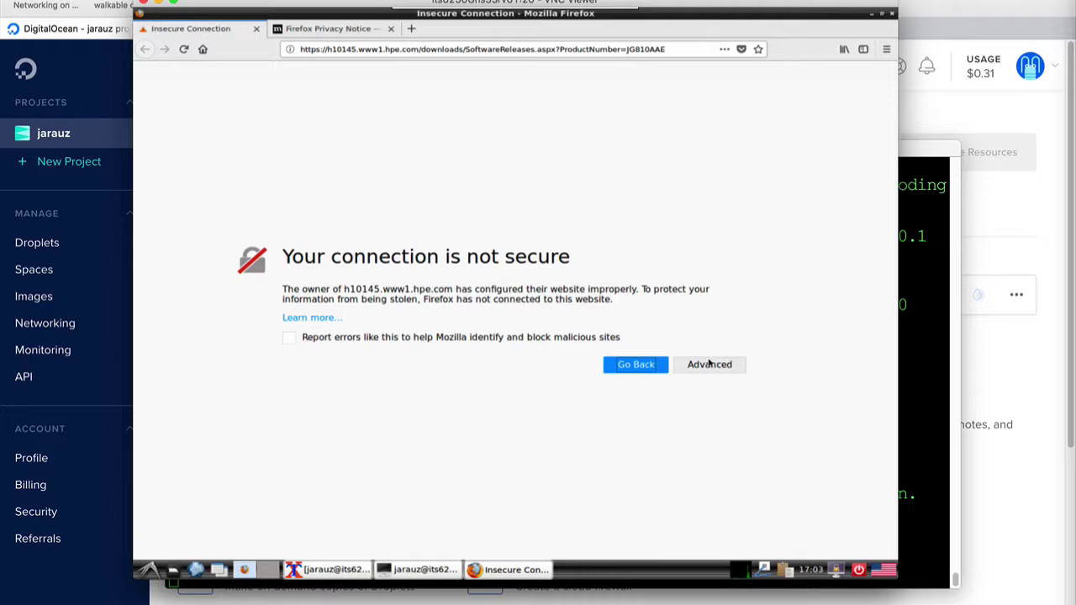
Accept a security exception for the HPE site's certificate and close the Privacy Notice tab
left_click(709, 364)
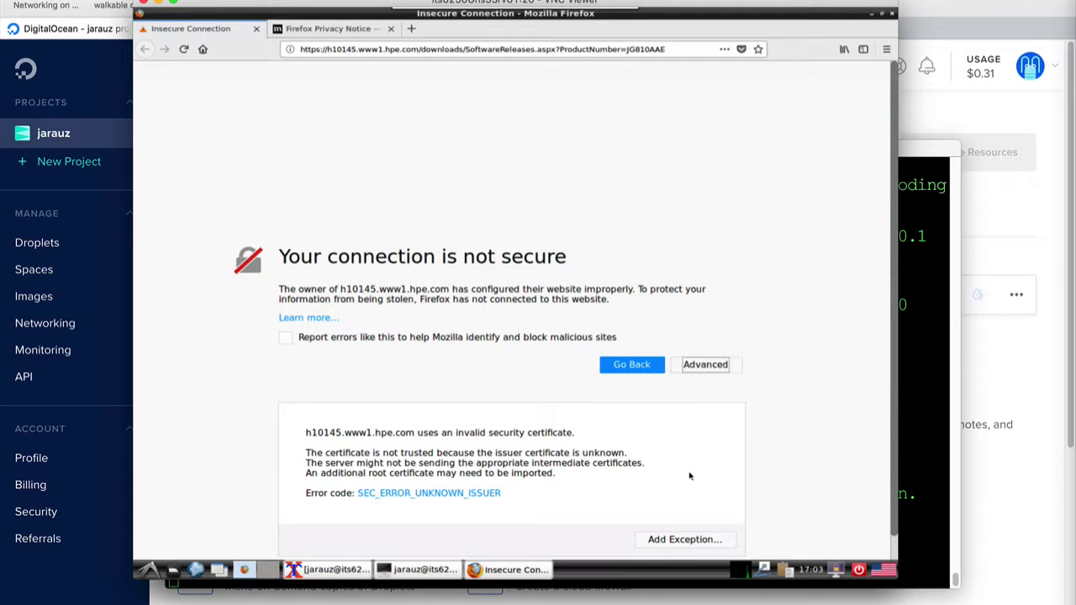
left_click(695, 539)
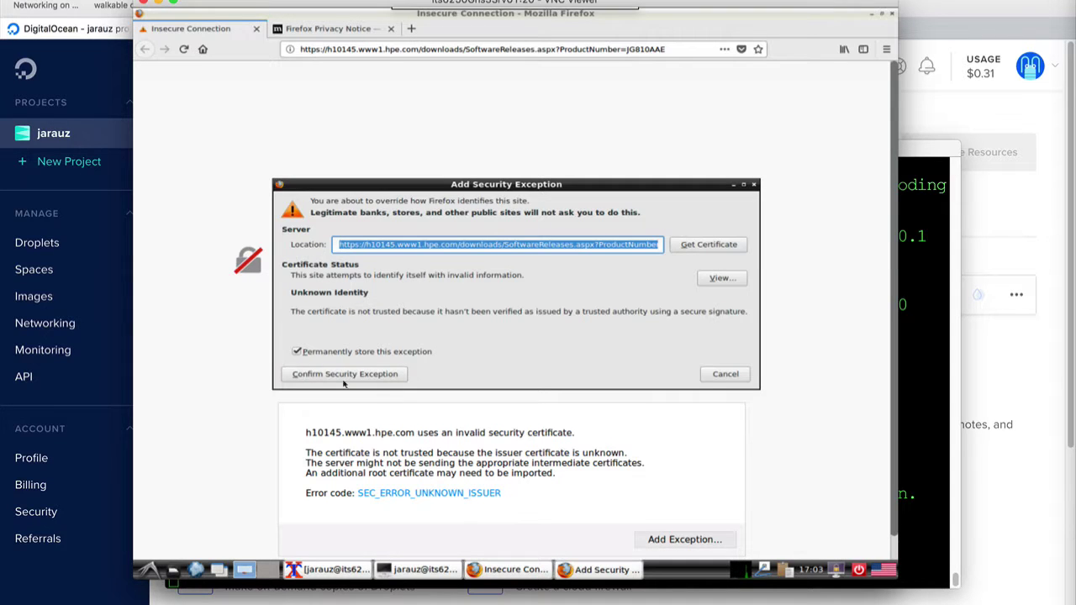
left_click(382, 375)
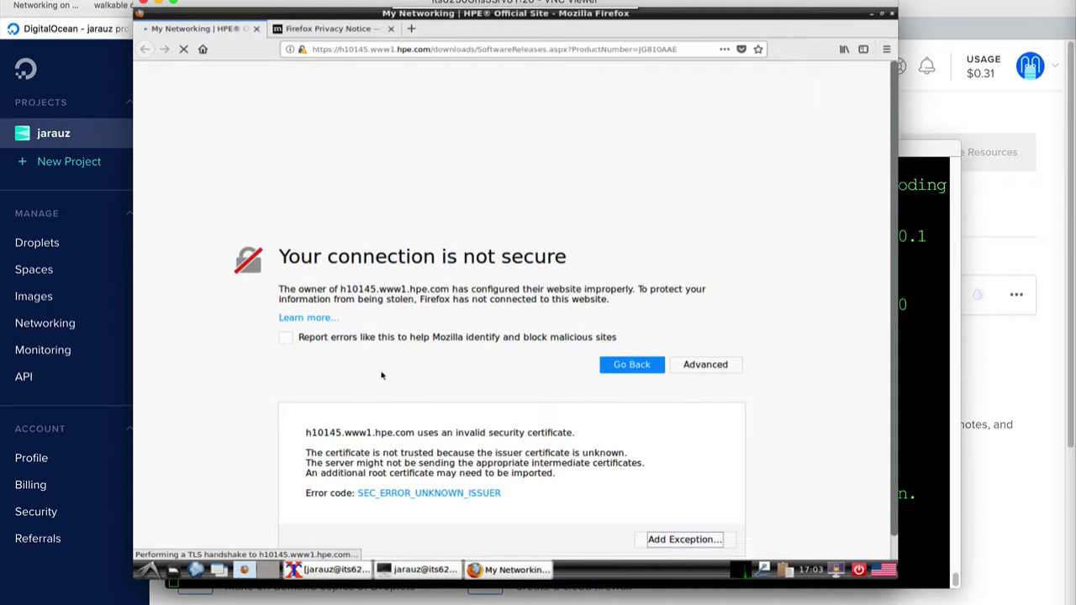
left_click(392, 30)
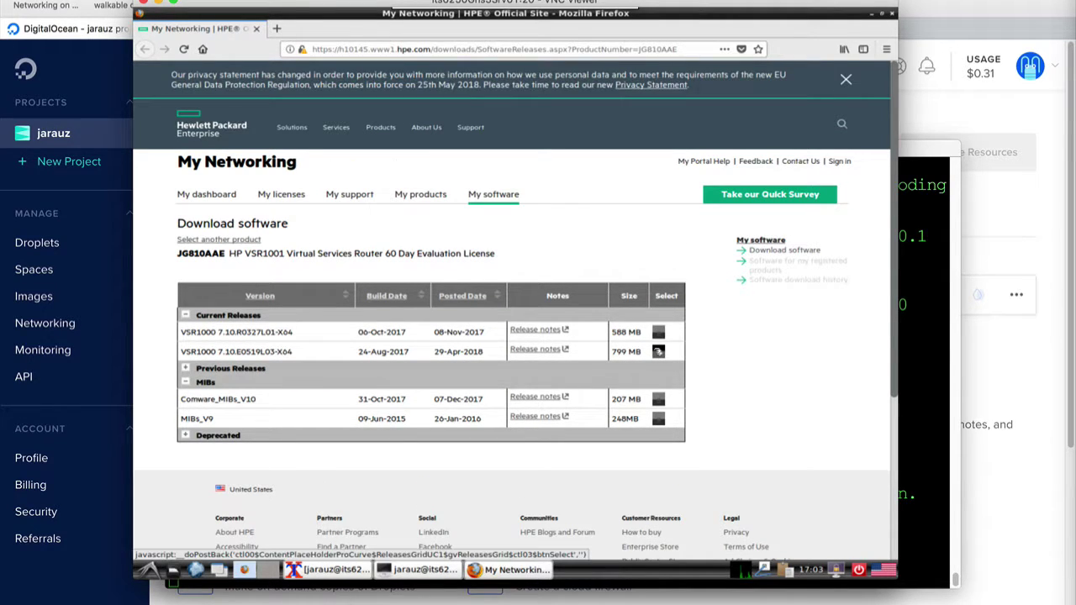
Download the VSR1000 7.10.E0519L03-X64 release zip to disk after accepting the licence terms
left_click(658, 351)
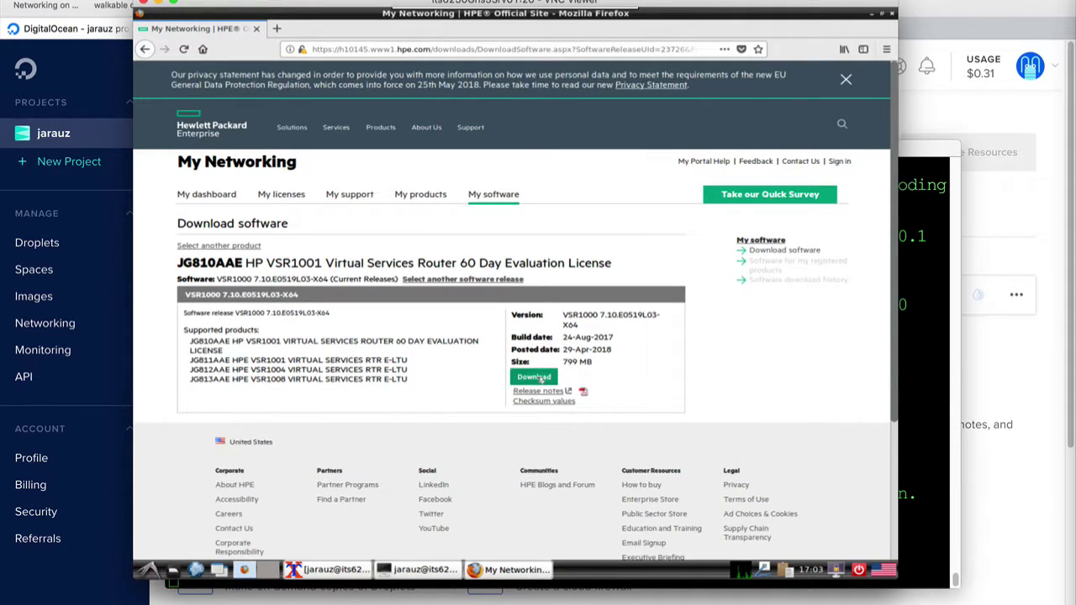
left_click(535, 378)
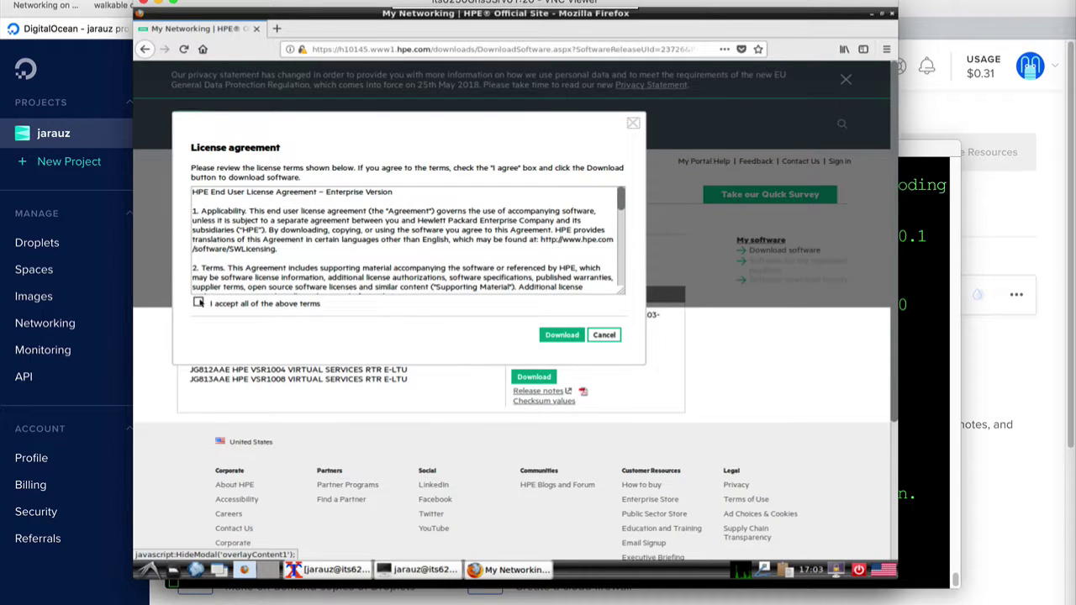
left_click(198, 303)
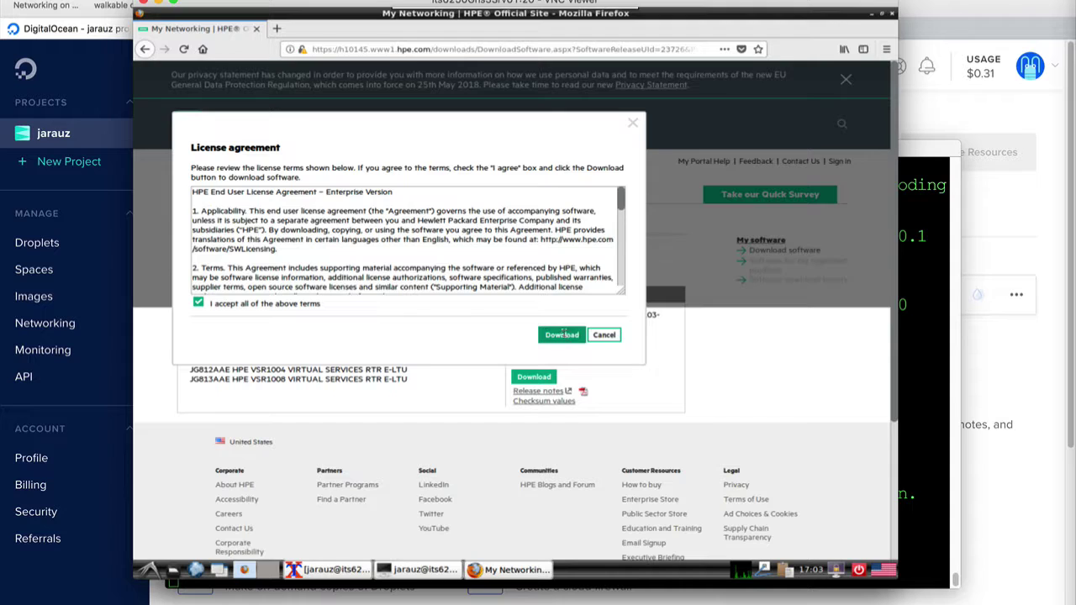
left_click(562, 334)
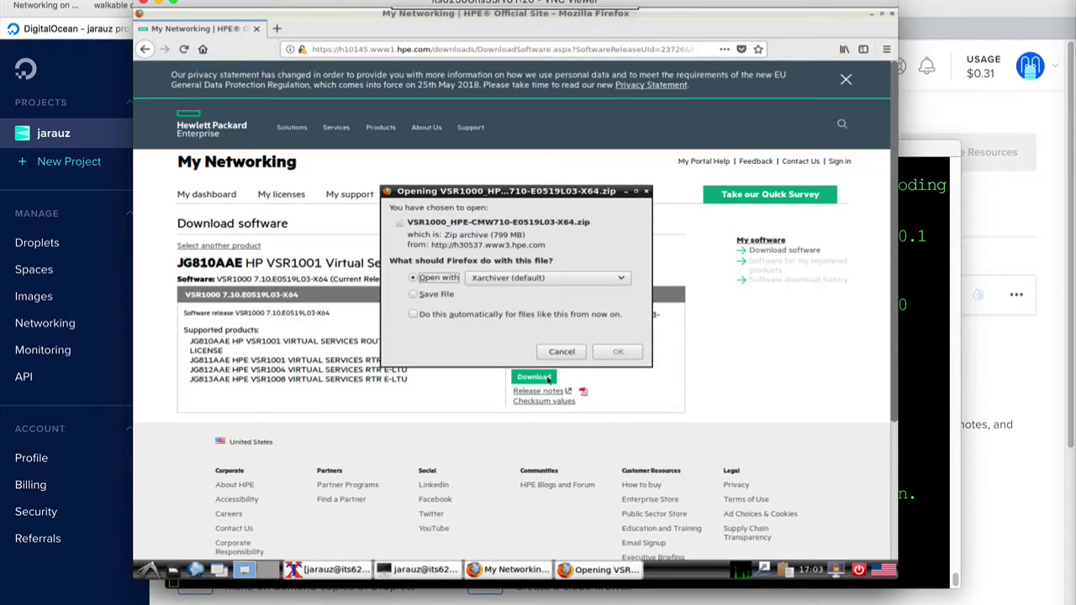
left_click(413, 295)
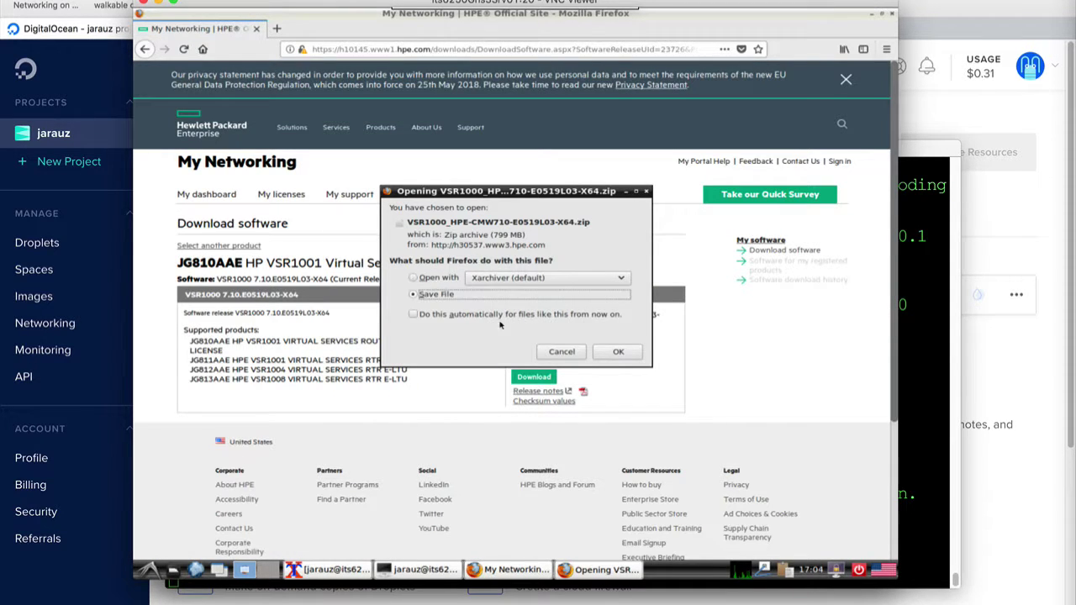
left_click(619, 352)
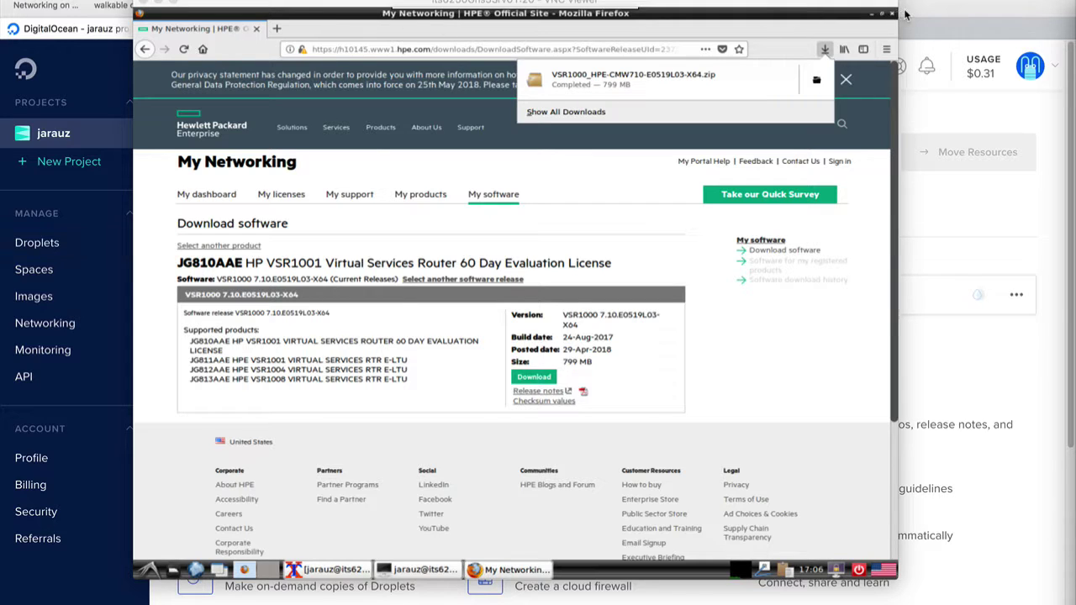
left_click(723, 34)
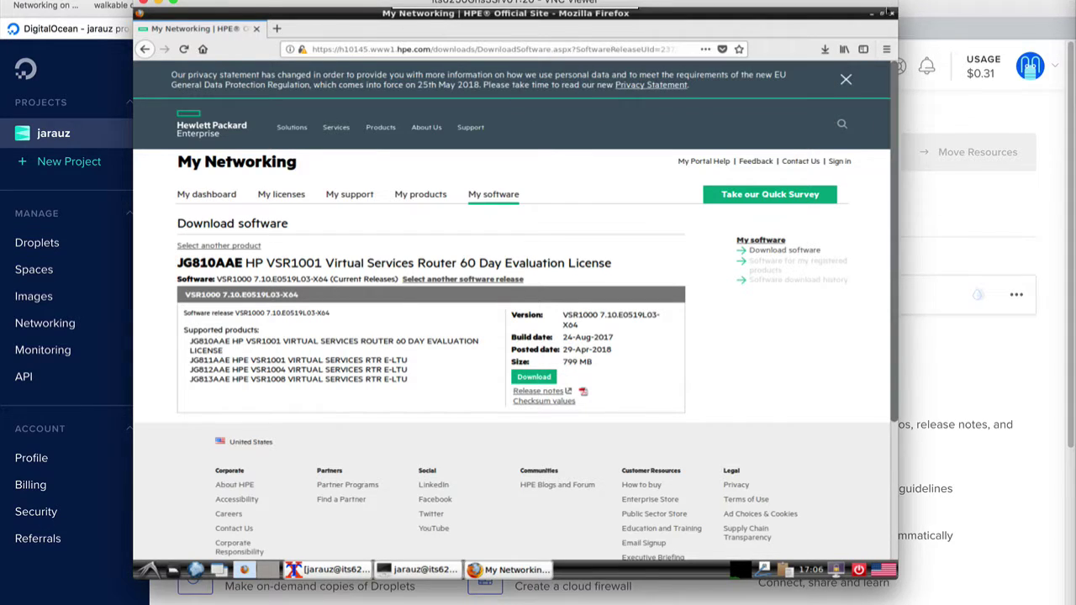
Restore and close the Firefox window
double_click(824, 14)
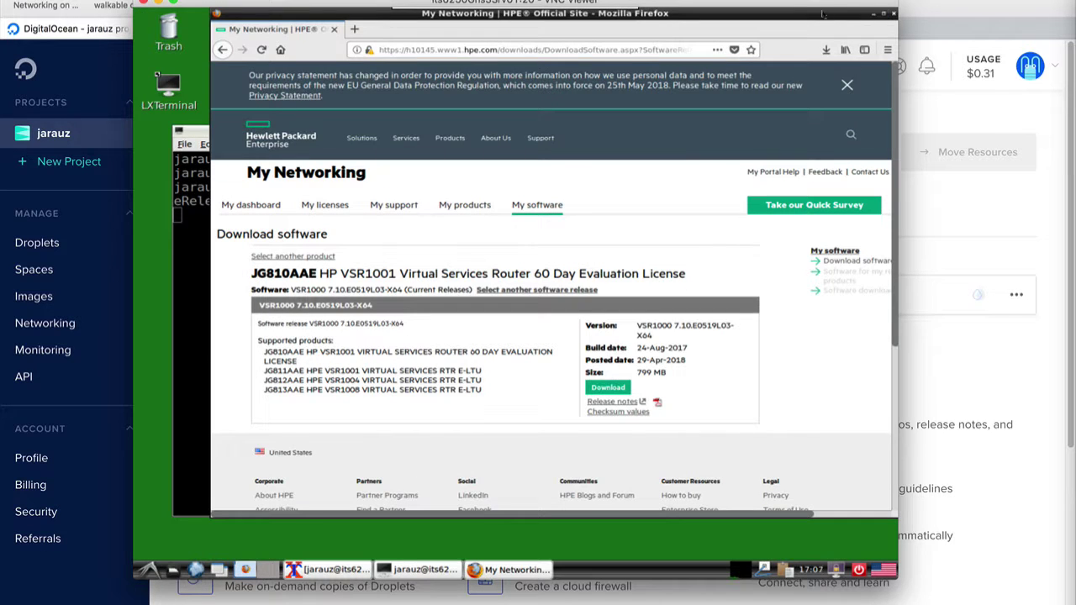
left_click_drag(800, 23, 758, 36)
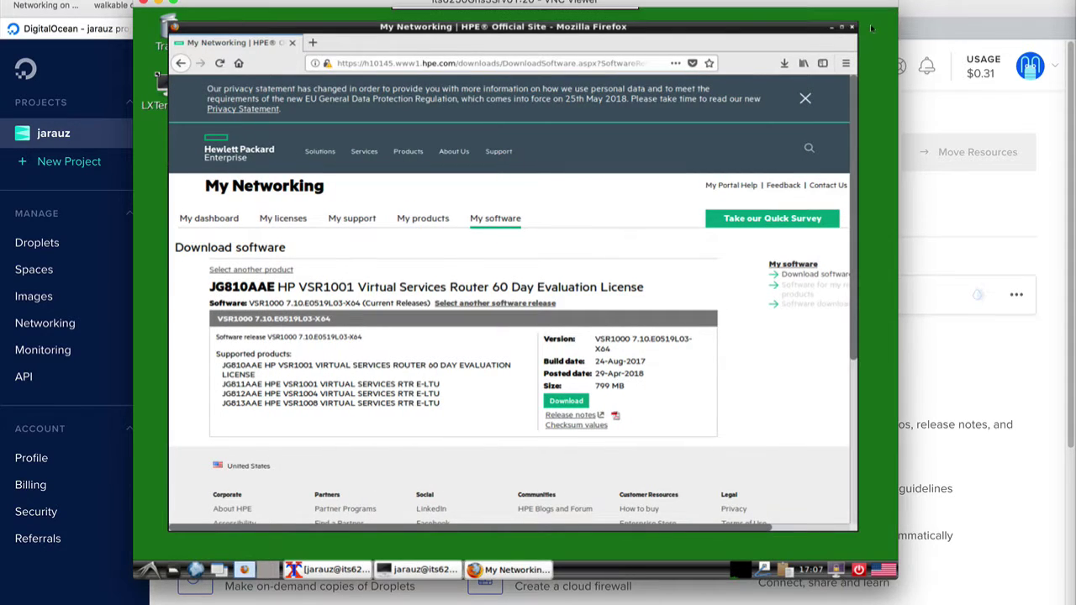
left_click(852, 27)
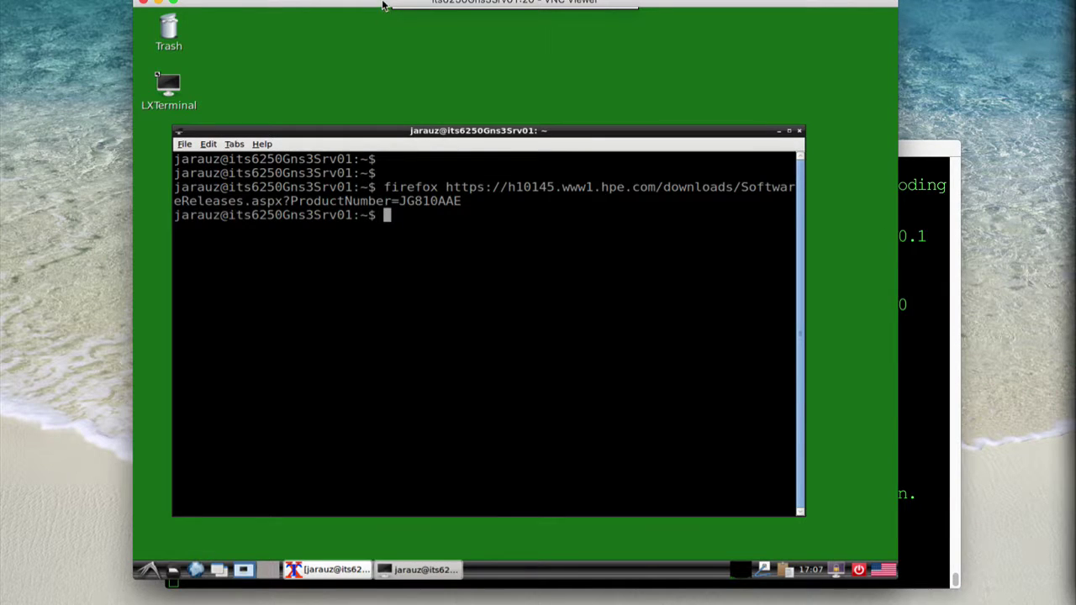
left_click_drag(381, 5, 292, 11)
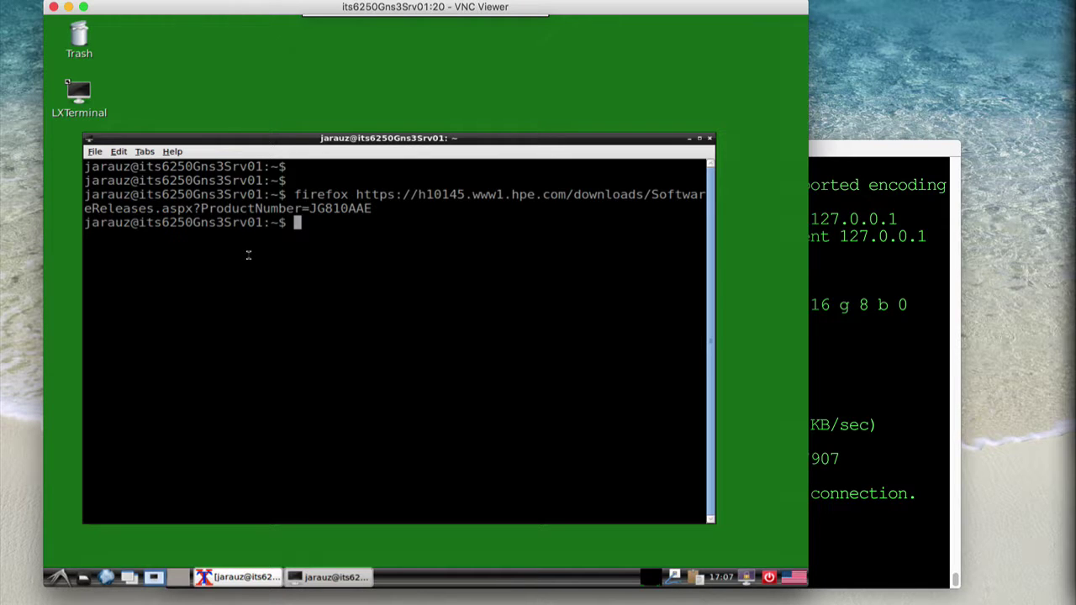
In Downloads, list the files and extract the VSR1000 archive with 'unzip VSR*'
type("cd Downloads")
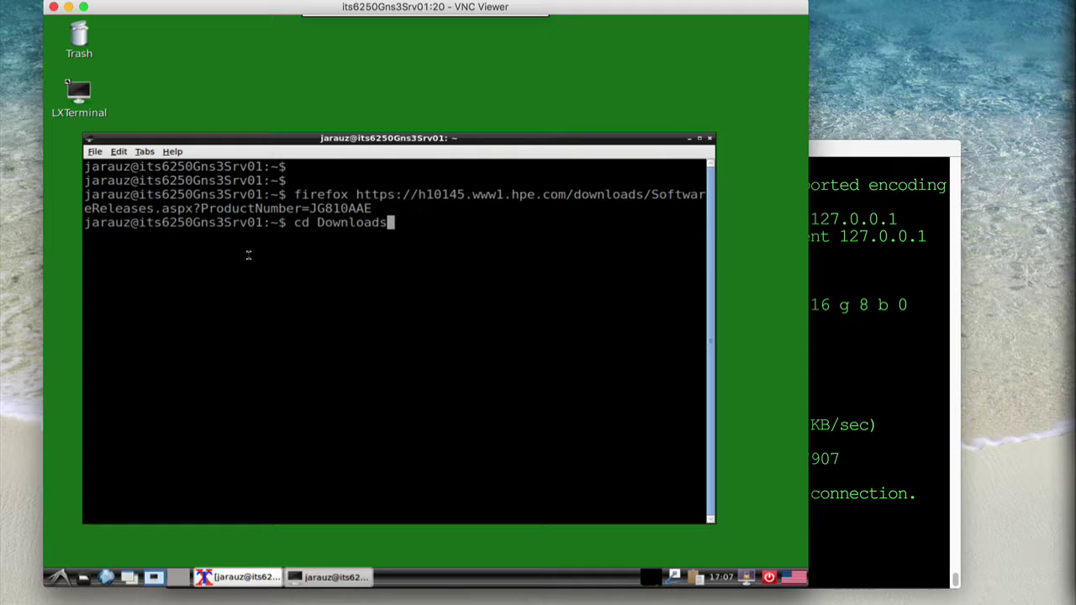
key("Return")
type("ls")
key("Return")
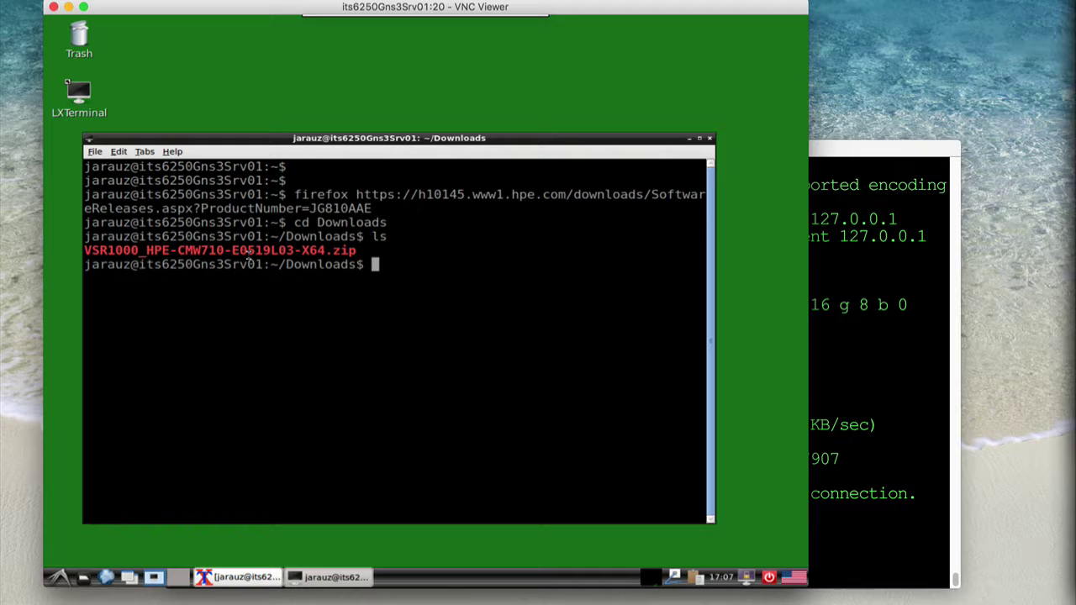
type("unzip VSR*")
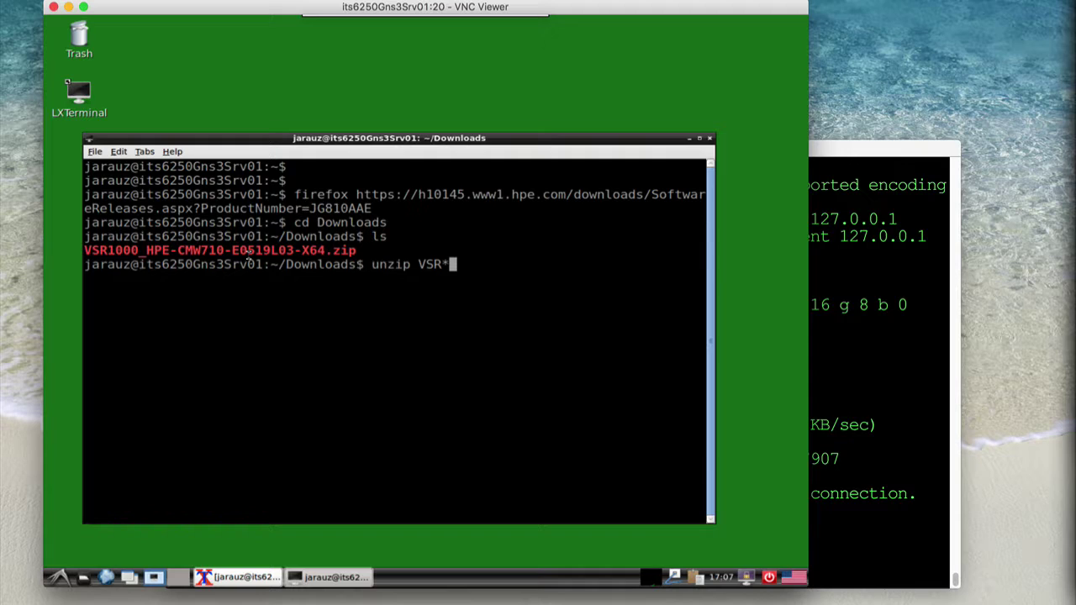
key("Return")
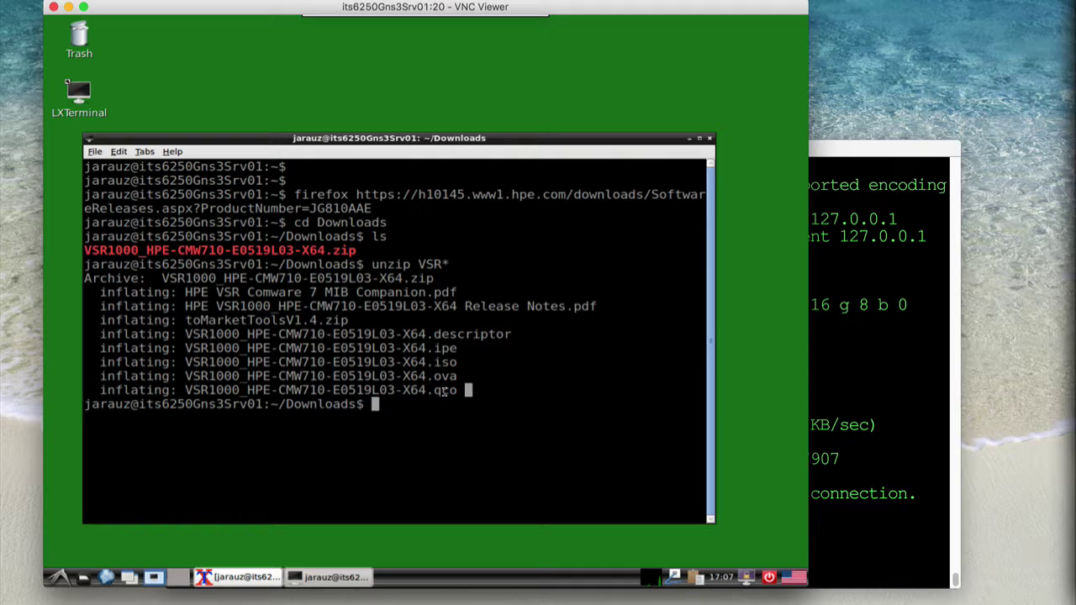
Highlight the extracted .qco image line, then type the virt-manager command at the prompt
left_click_drag(471, 391, 116, 390)
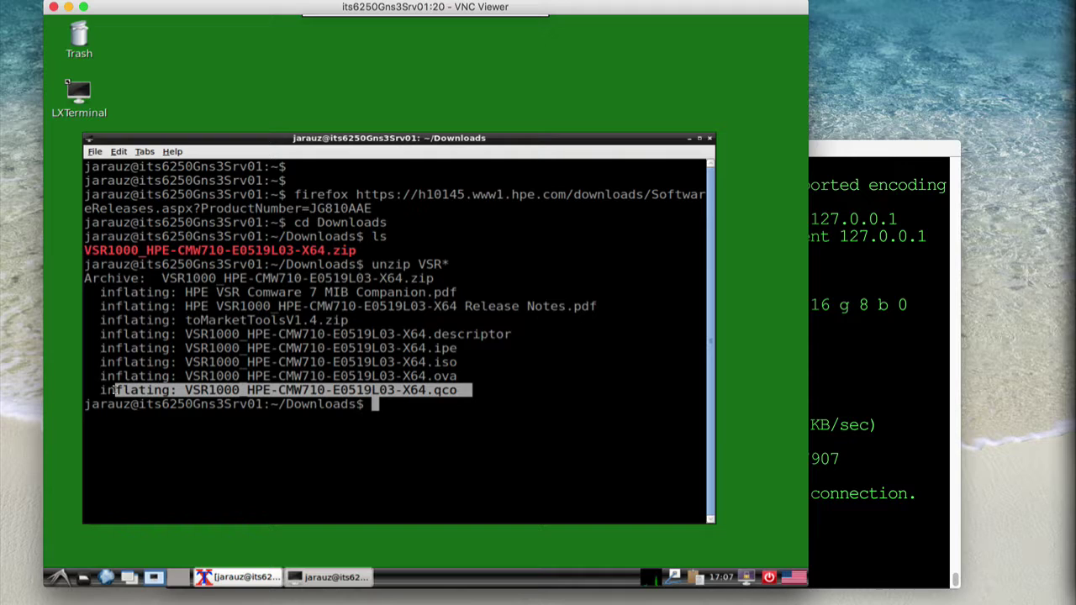
left_click(479, 437)
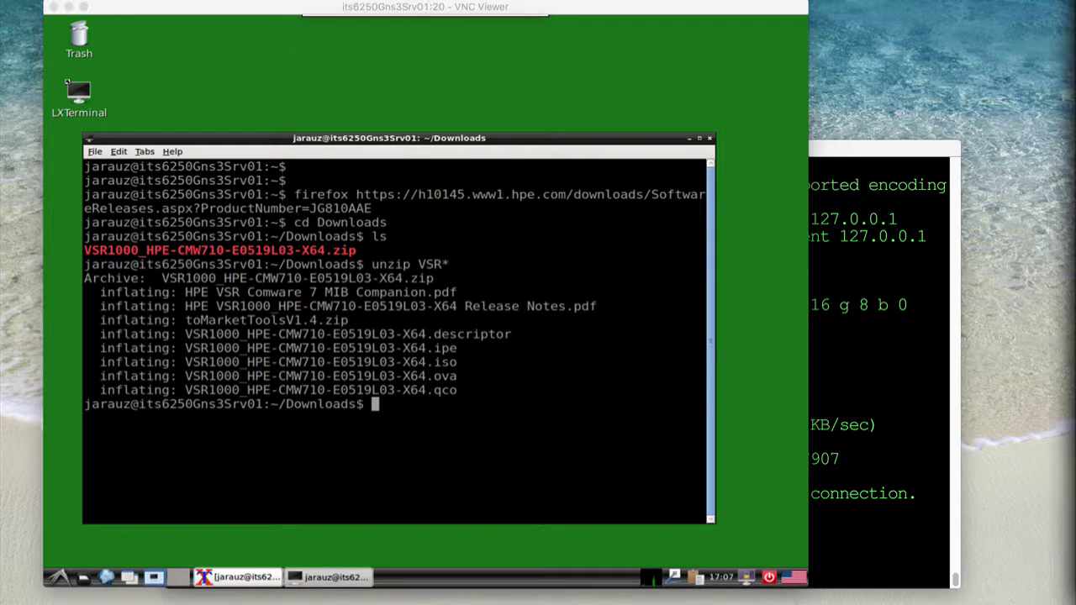
left_click(380, 409)
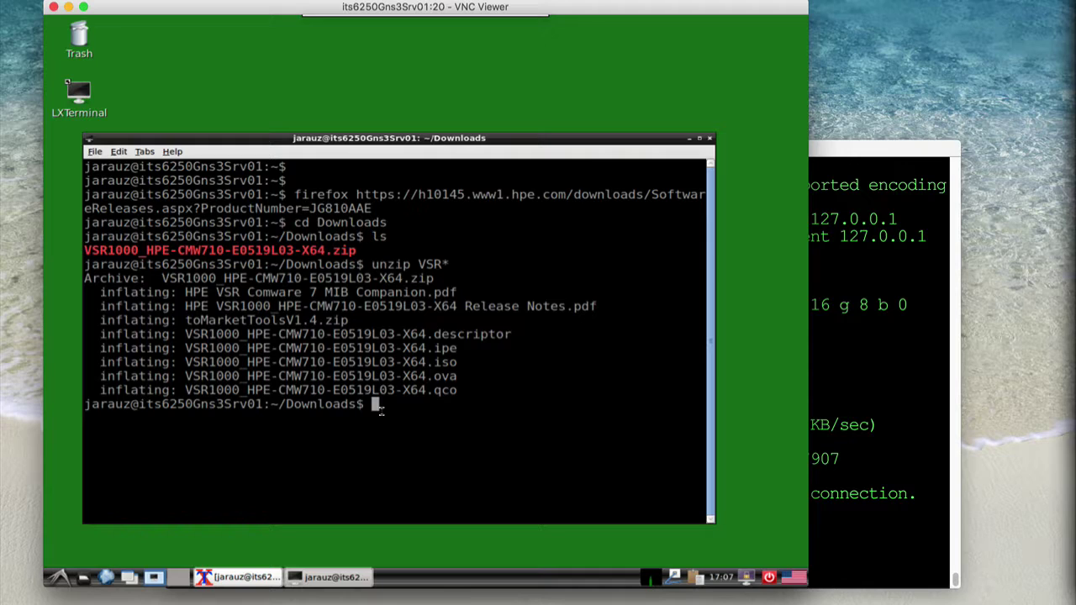
type("virt-mag")
type("ager")
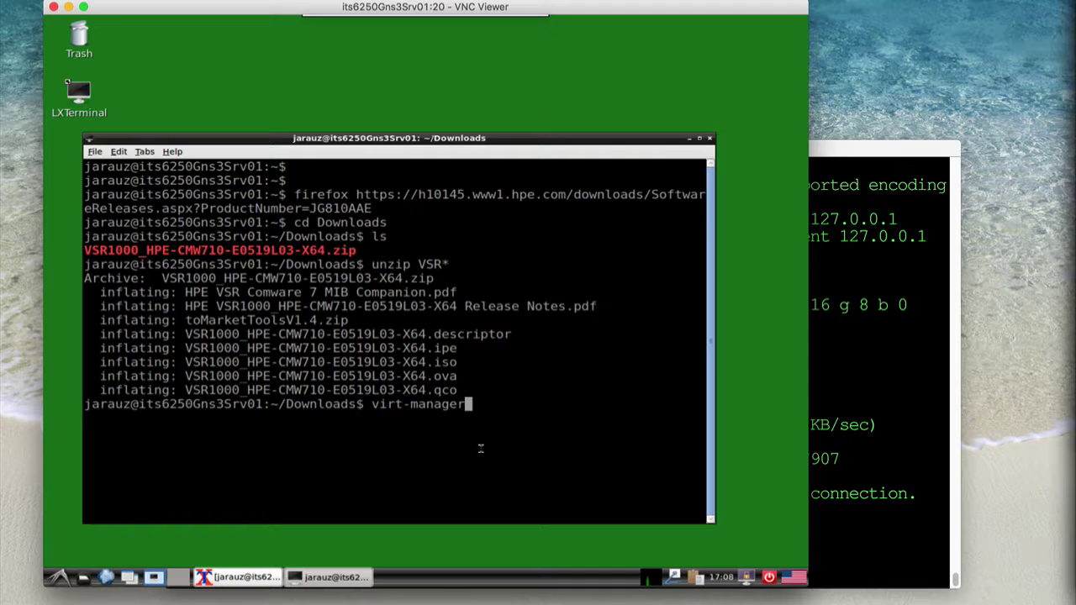
Launch virt-manager and start a New Virtual Machine wizard importing an existing disk image
key("Return")
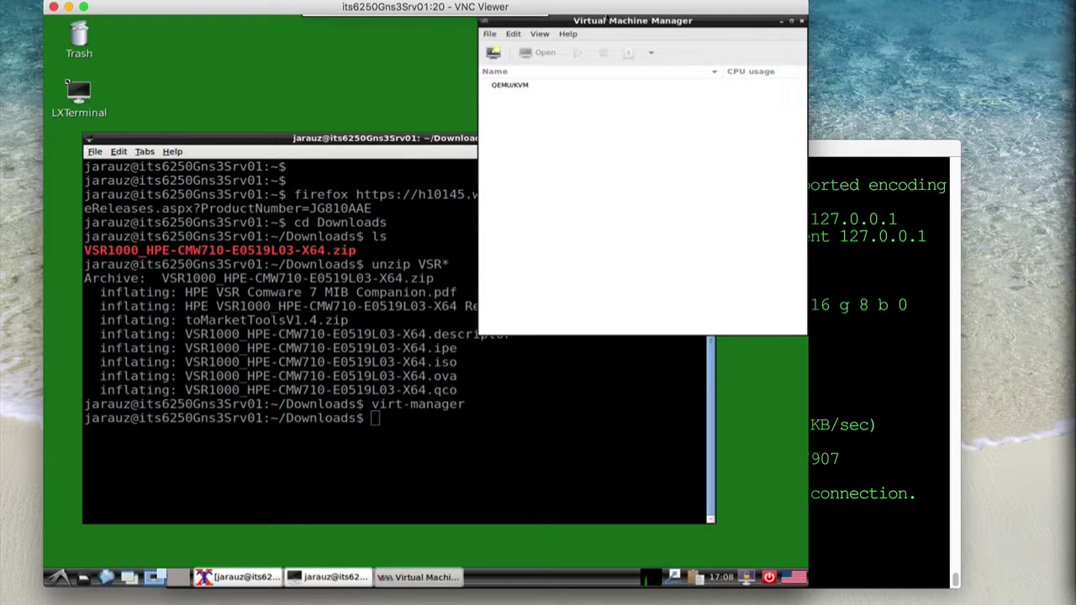
left_click_drag(569, 20, 507, 84)
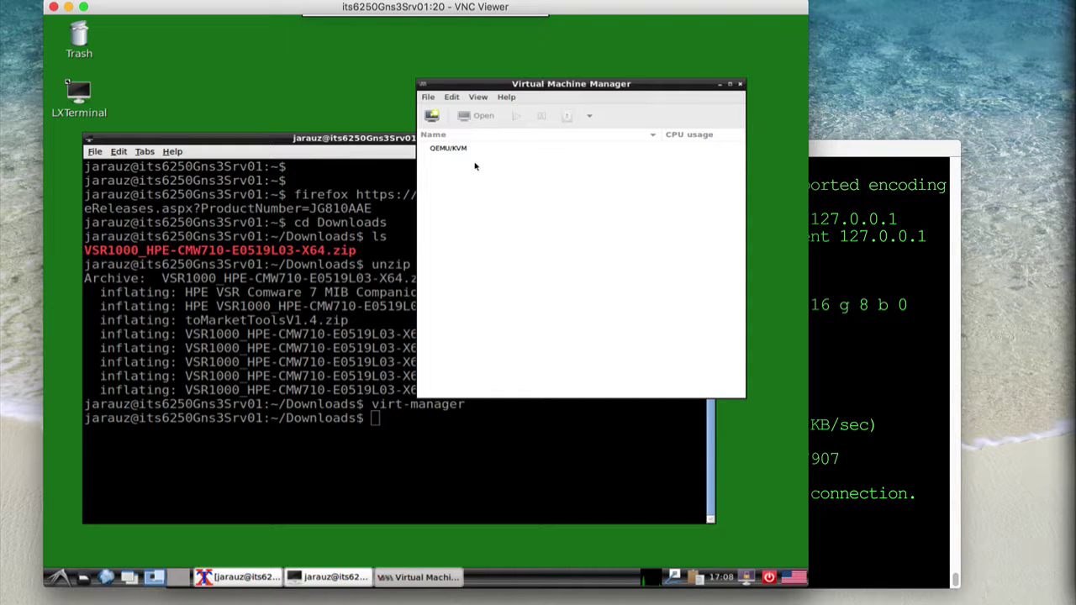
left_click(429, 98)
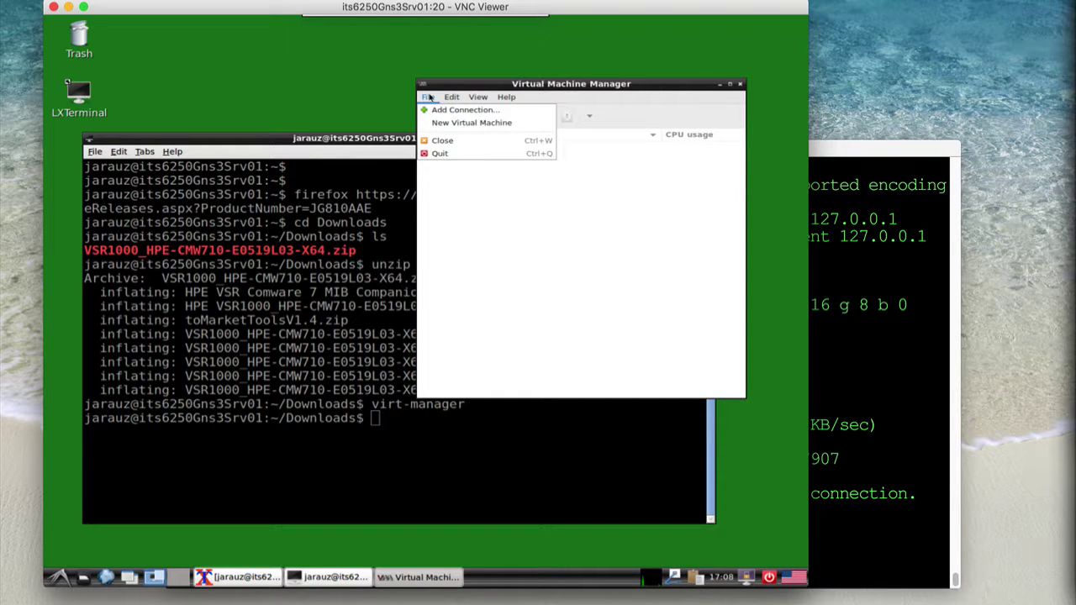
left_click(446, 124)
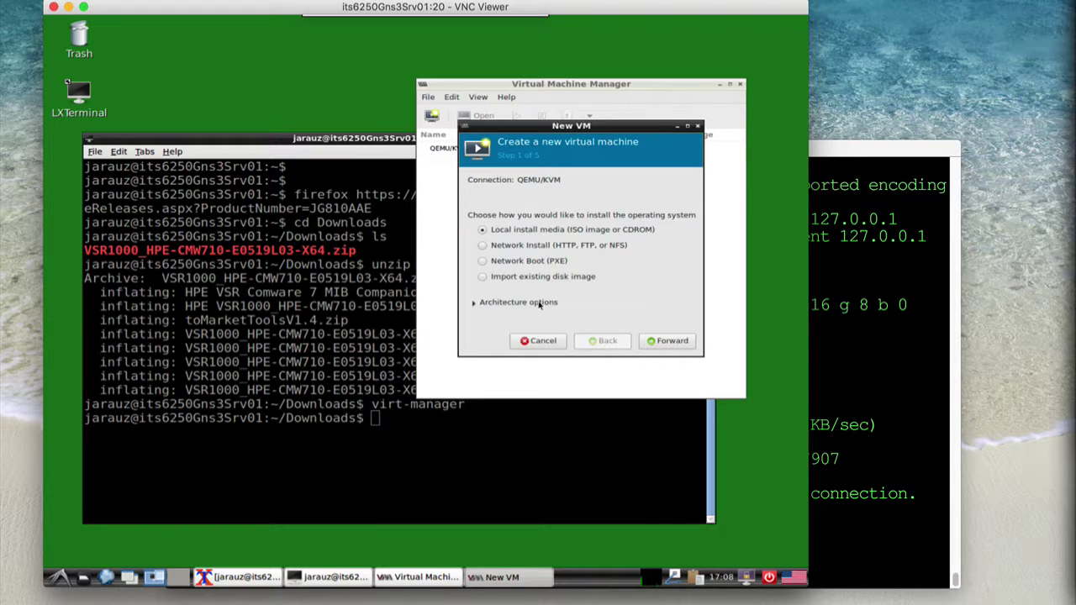
left_click(516, 276)
left_click(656, 341)
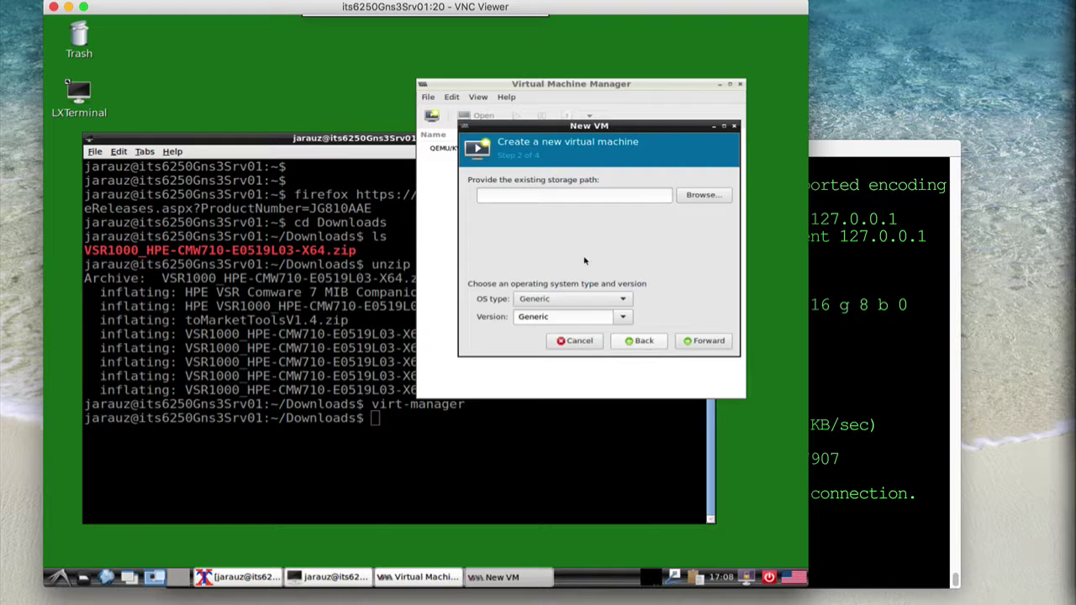
Select the VSR1000 .qco image from Downloads as the VM disk and grant folder permissions
left_click(694, 196)
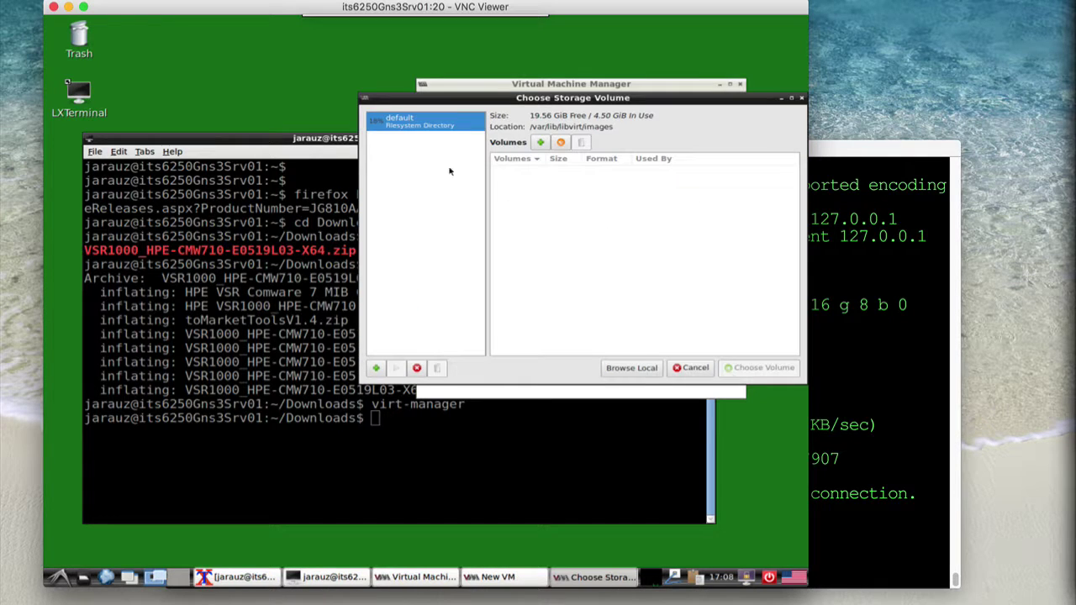
left_click(633, 368)
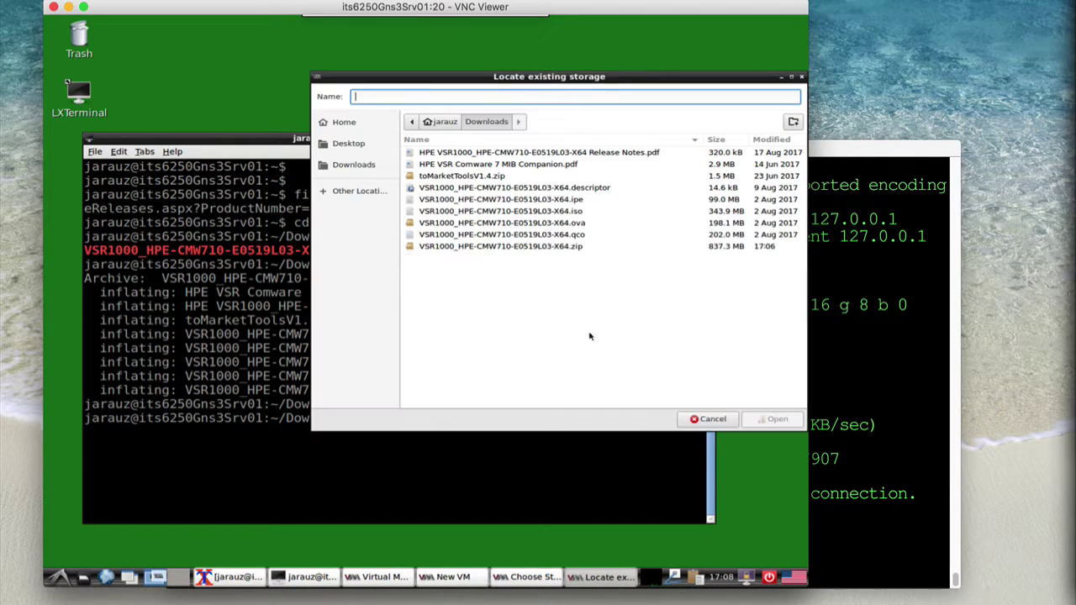
left_click(353, 166)
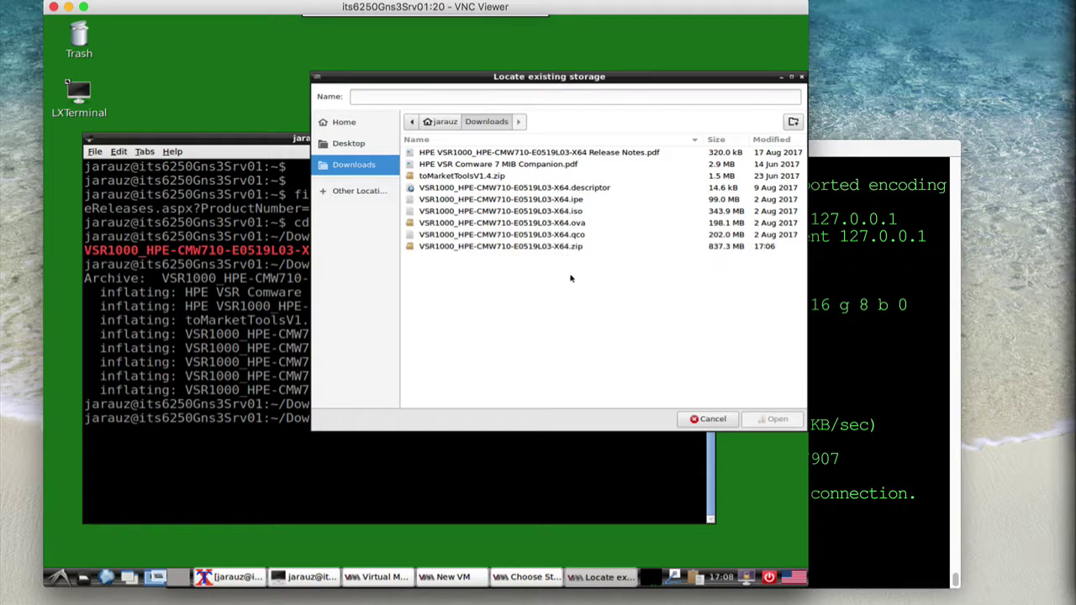
left_click(531, 237)
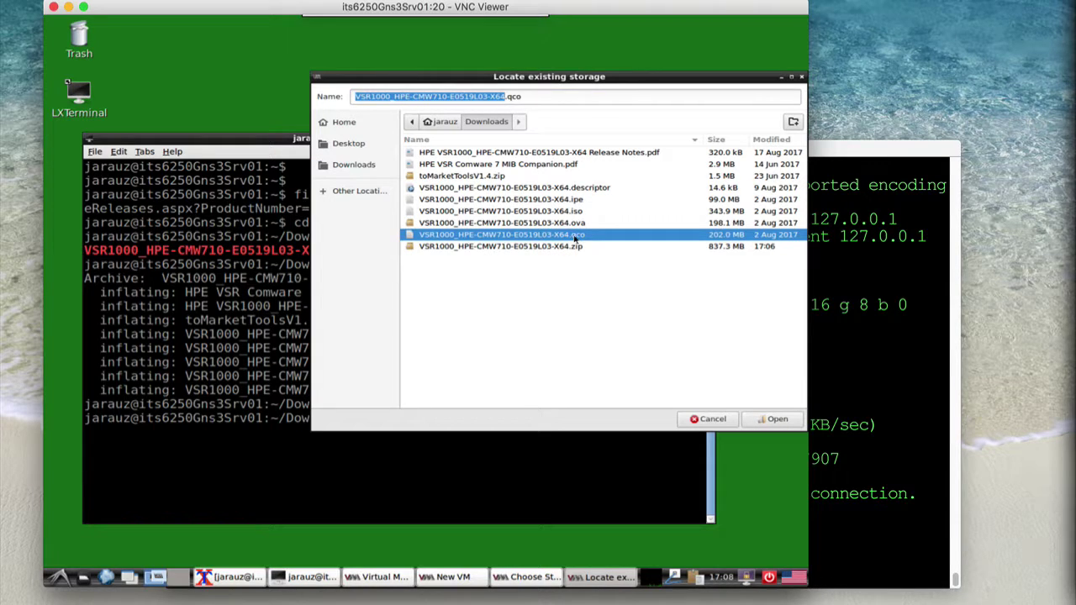
left_click(782, 420)
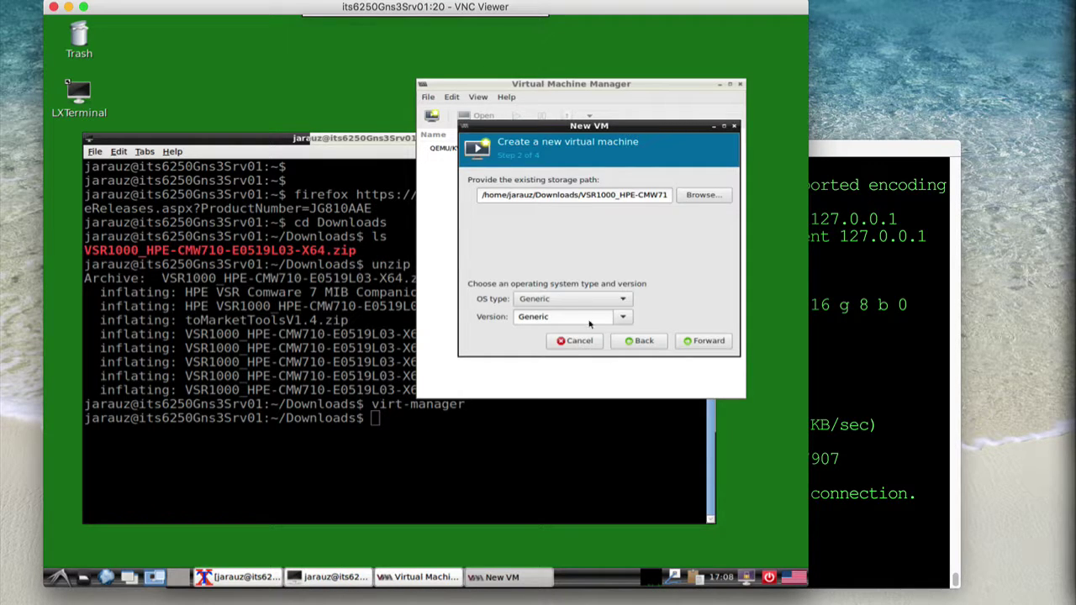
left_click(699, 340)
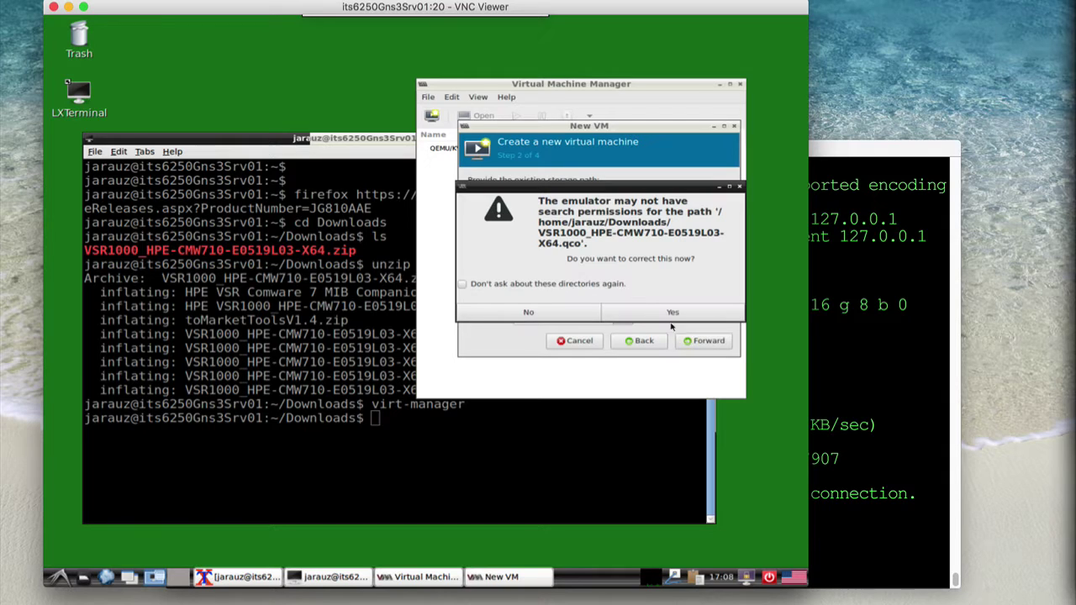
left_click(661, 314)
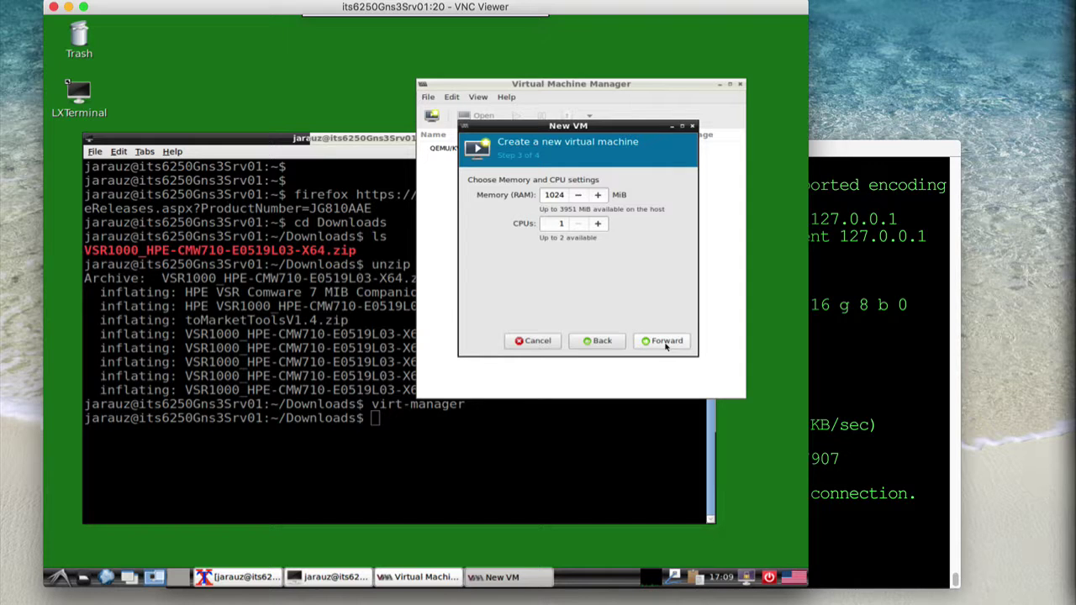
Name the VM hpVsr1001VM, finish creating it, and bring its booting console into view
left_click(665, 343)
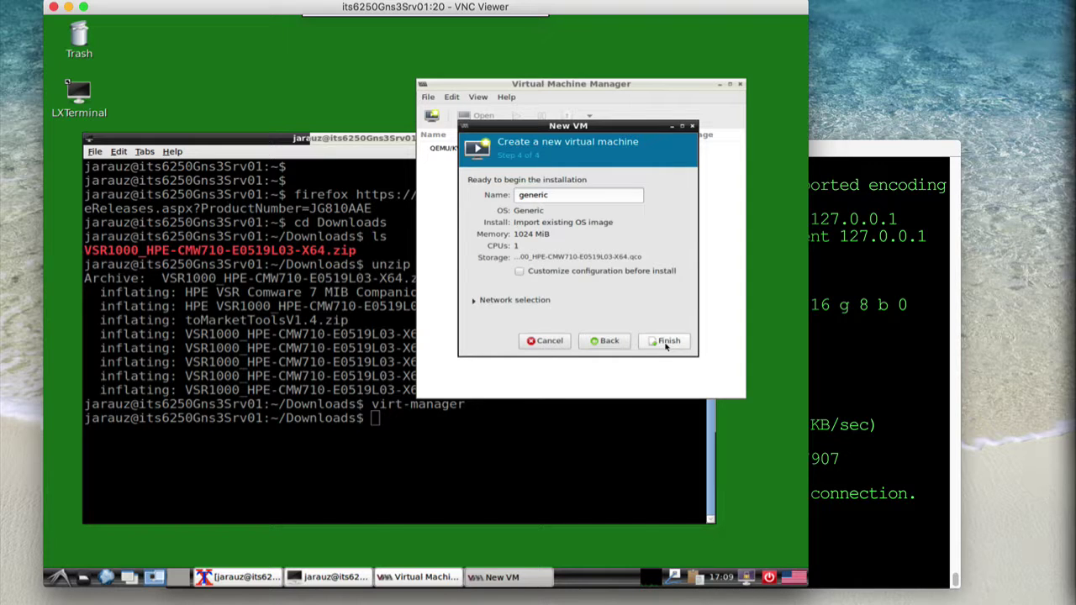
triple_click(591, 200)
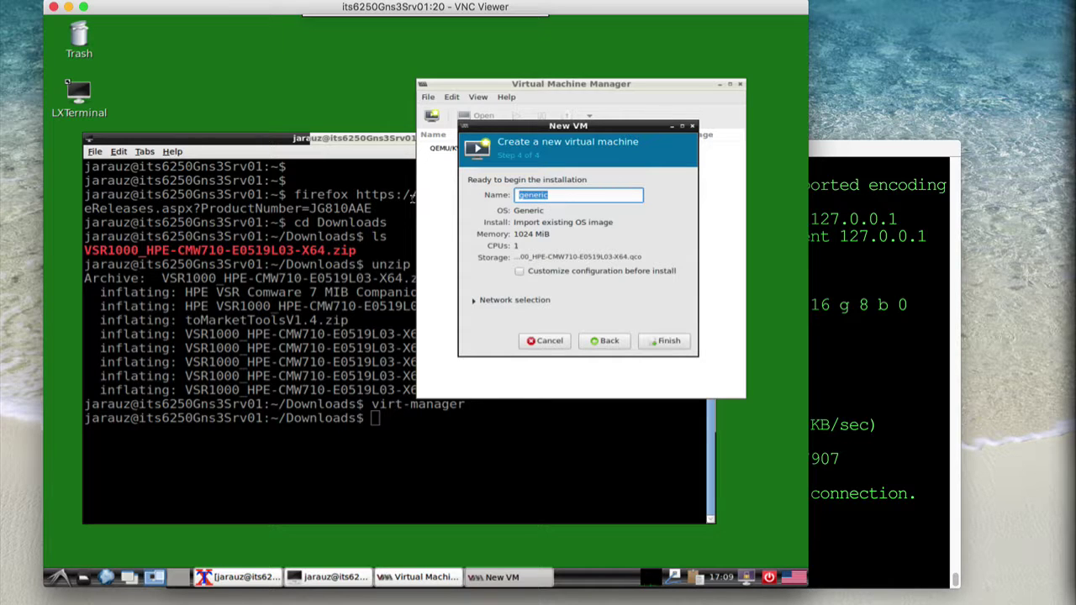
type("hpVsr1001VM")
left_click(661, 342)
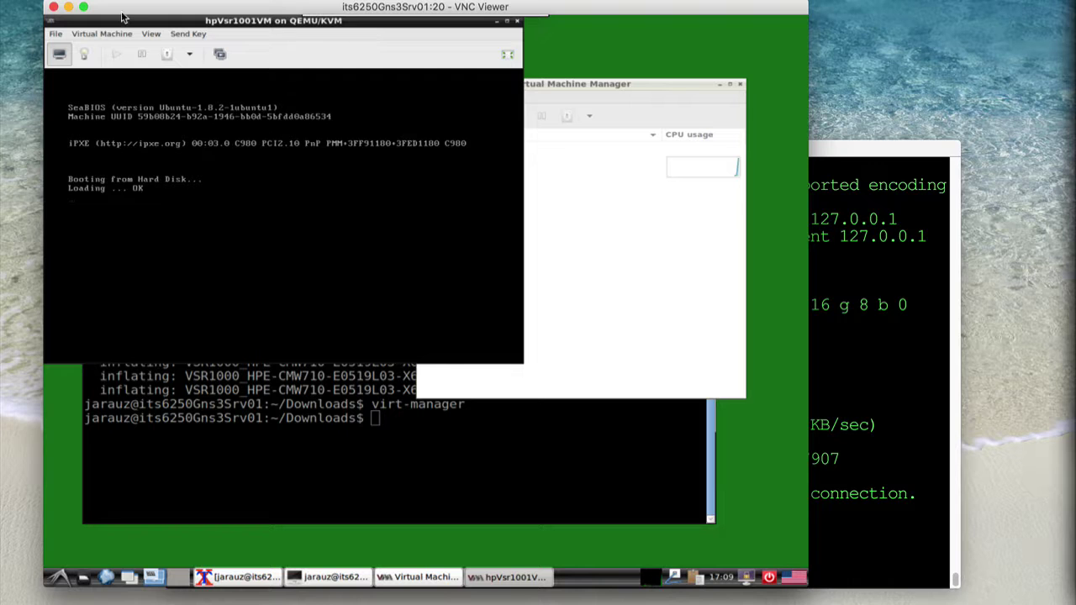
left_click_drag(114, 21, 155, 103)
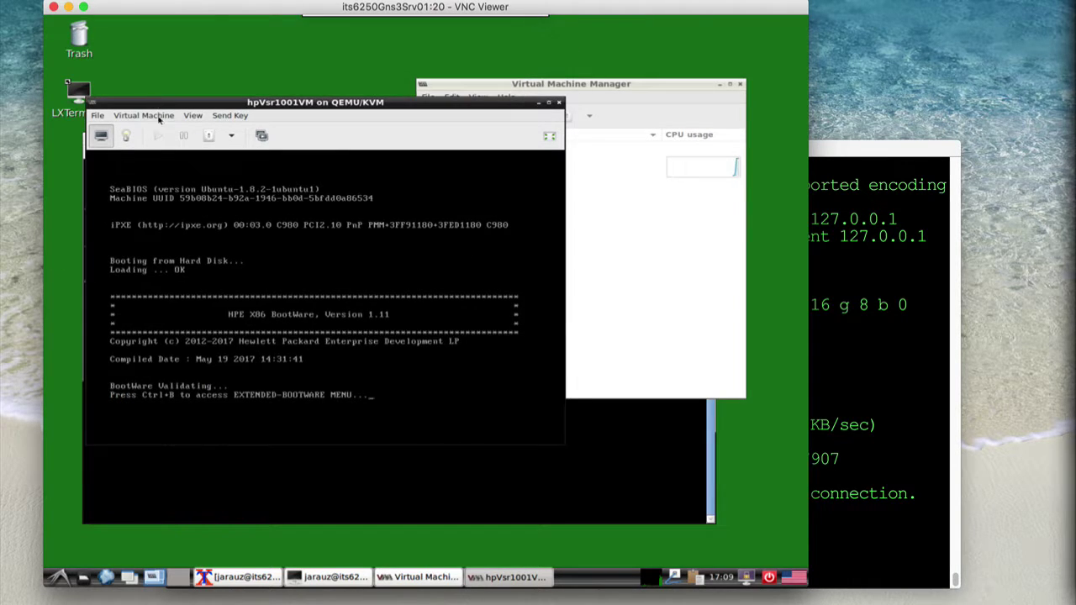
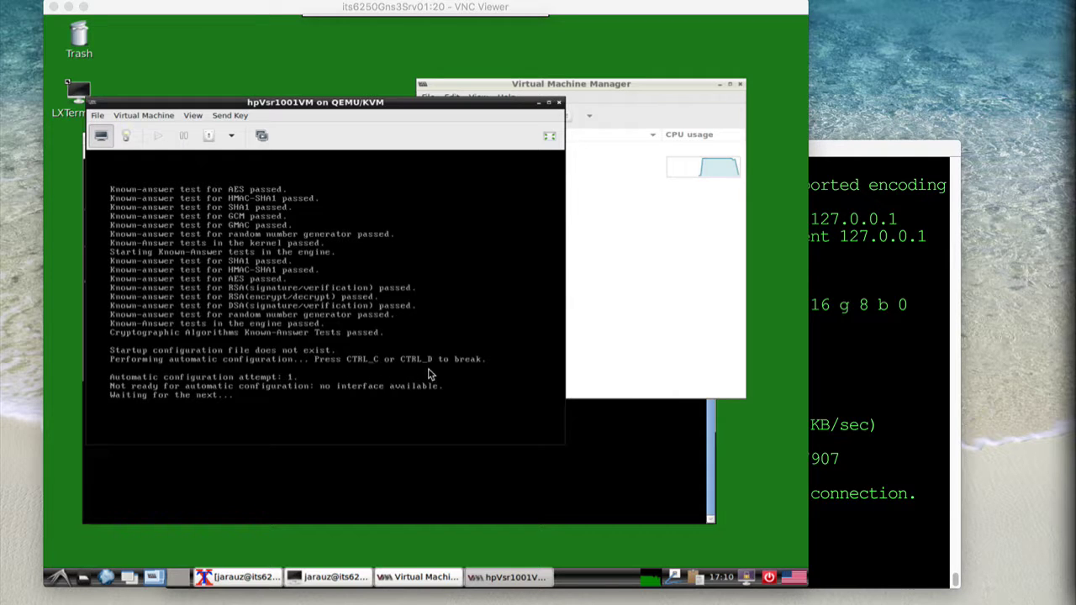
Capture input in the hpVsr1001VM console and start the router session
left_click(343, 358)
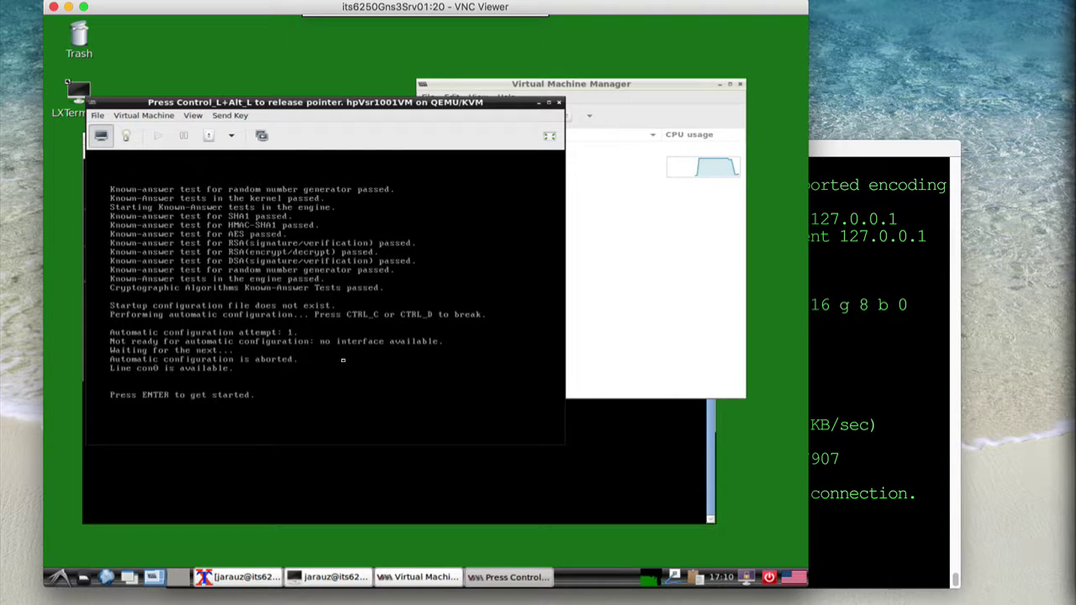
key("Return")
key("Return")
key("Return")
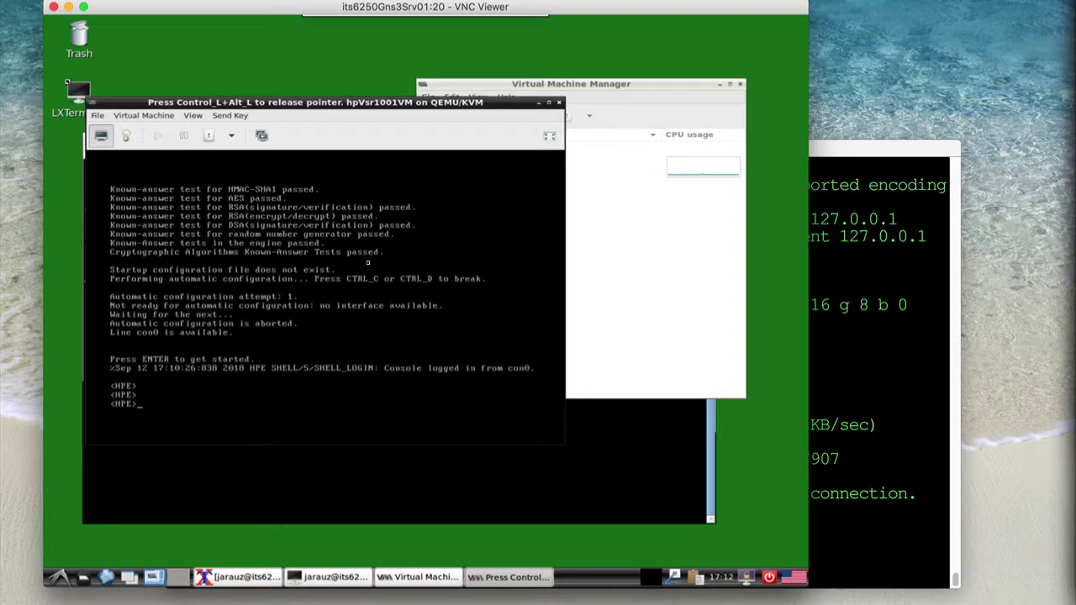
In system view, set user-interface aux 0 to authentication-mode none and user-role network-admin
type("system-view")
key("Return")
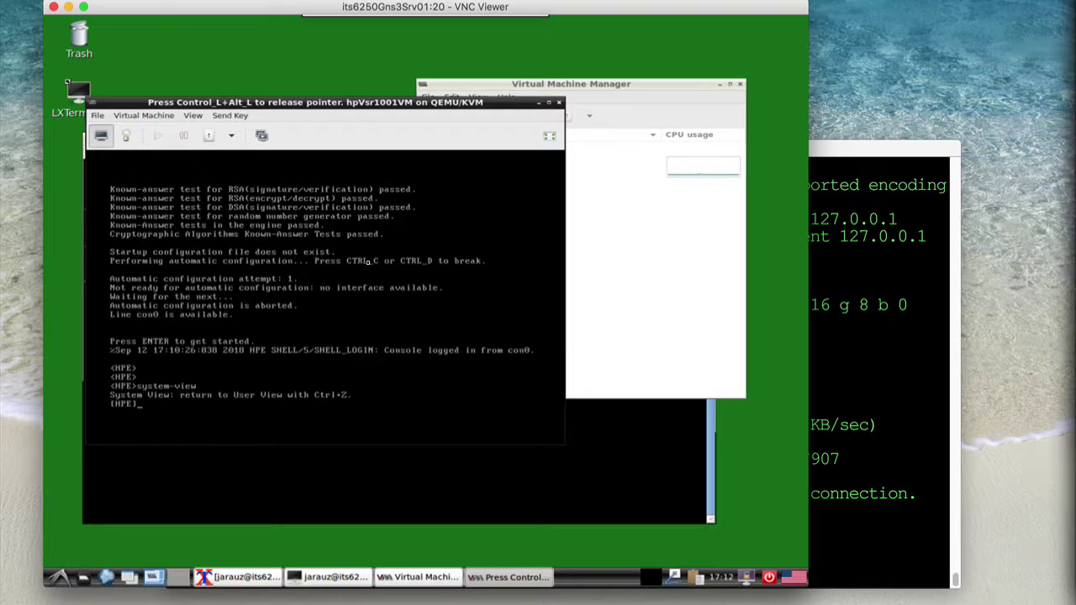
type("user-interfacer")
key("BackSpace")
type("aux 0")
key("Return")
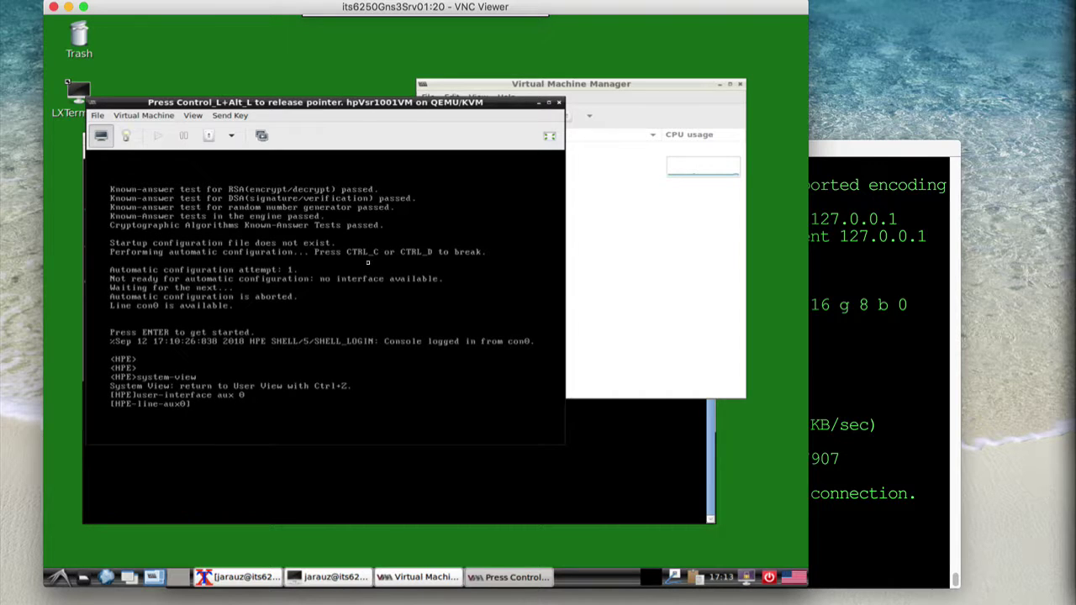
type("authen")
key("Tab")
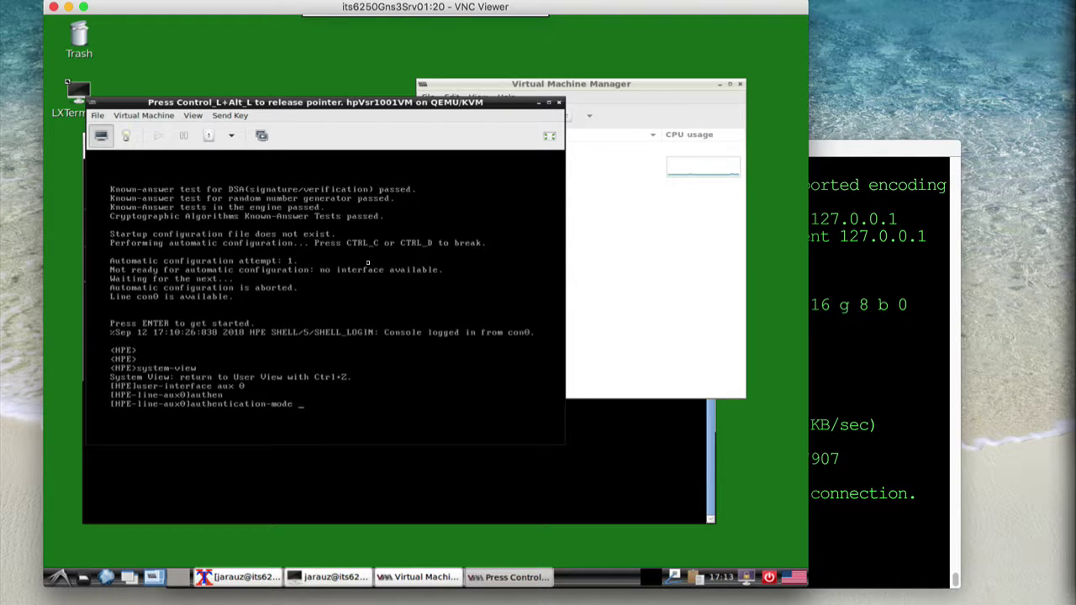
type("none")
key("Return")
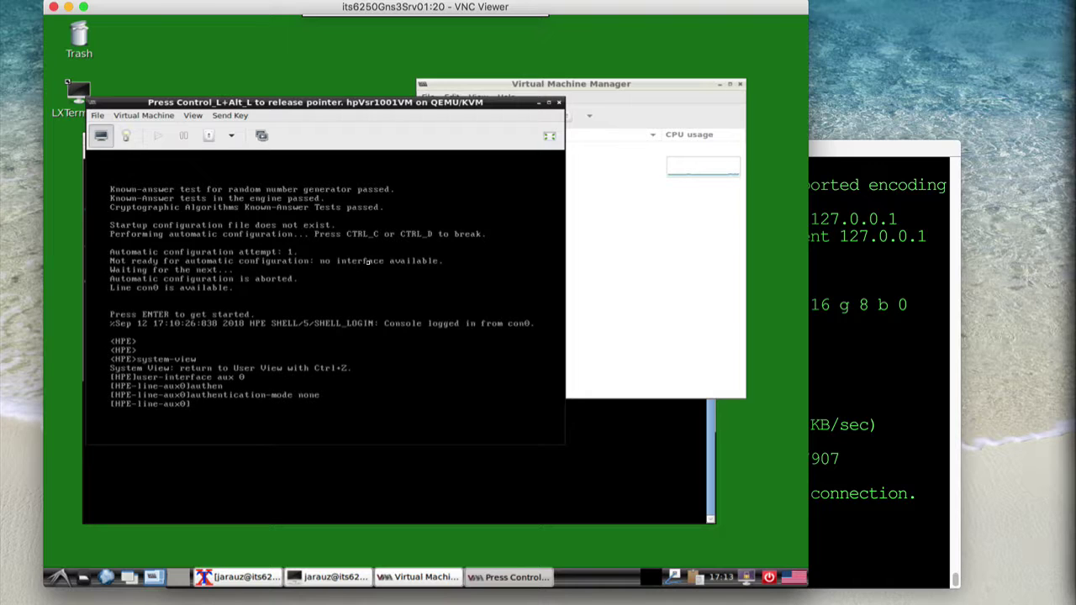
type("user-role net")
key("Tab")
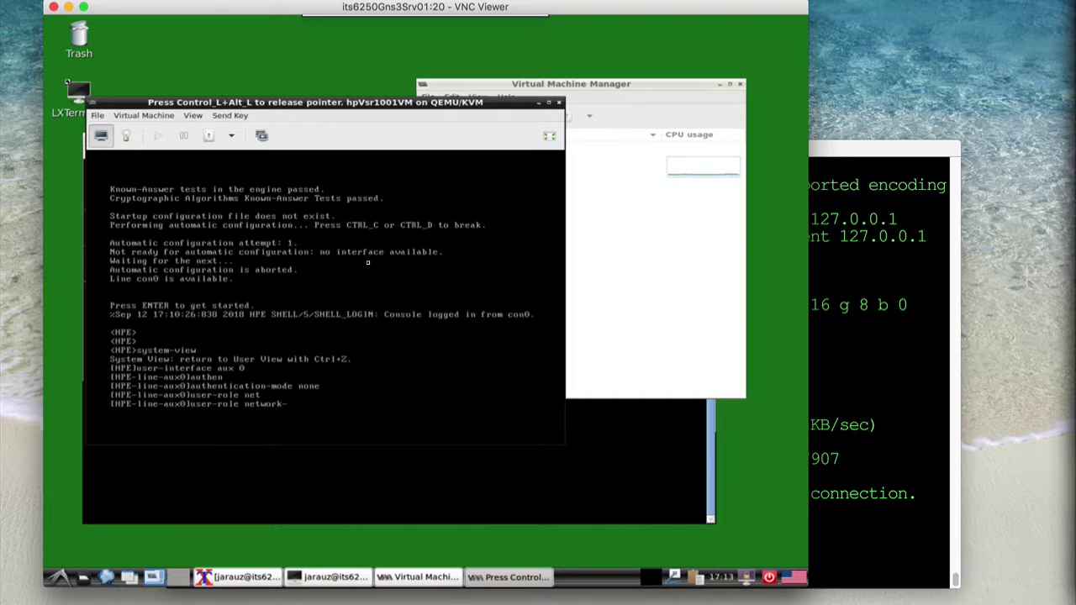
type("ad")
key("Tab")
key("Return")
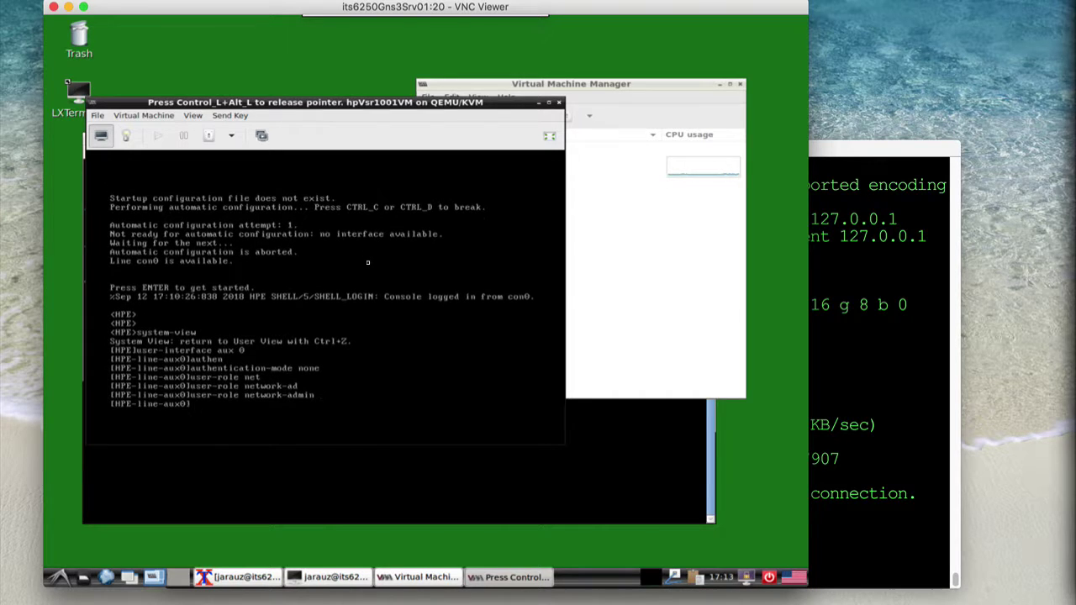
Save the configuration to startup.cfg, exit back to <HPE>, and release console input
type("save")
key("Return")
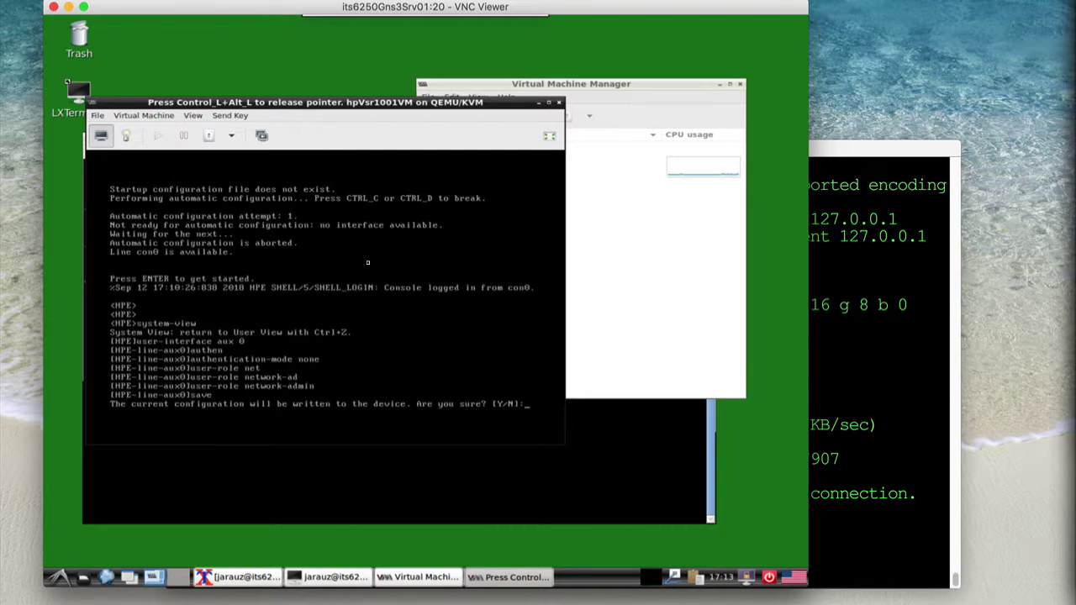
type("y")
key("Return")
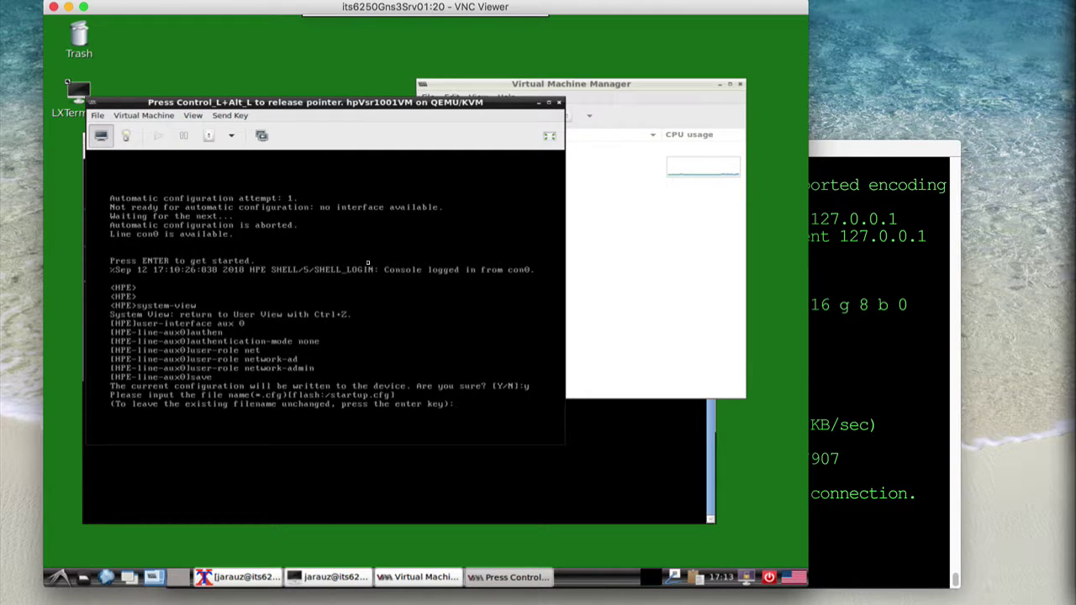
key("Return")
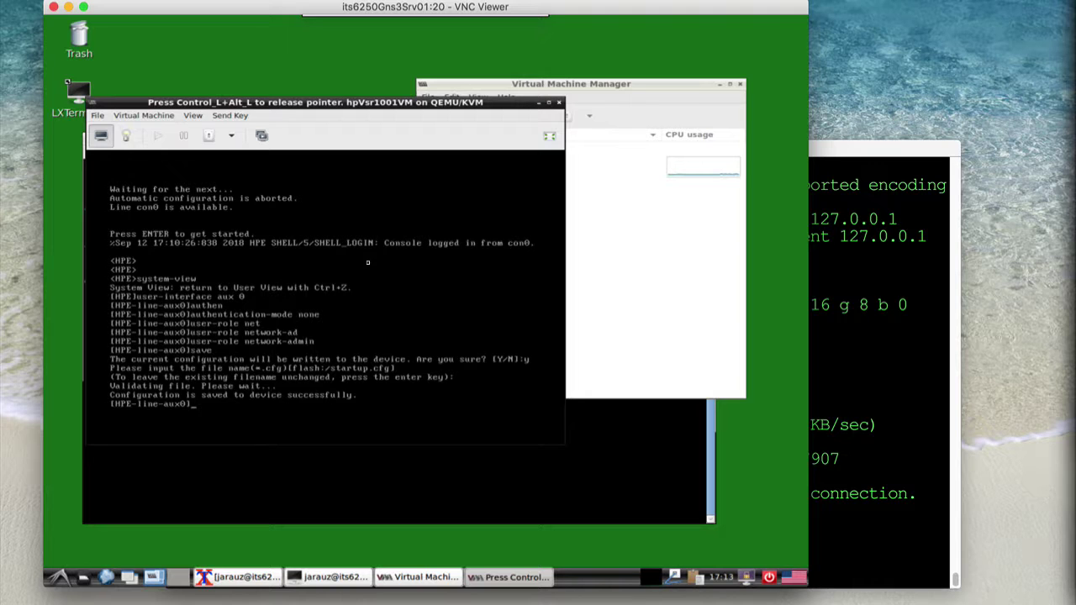
type("exit")
key("Return")
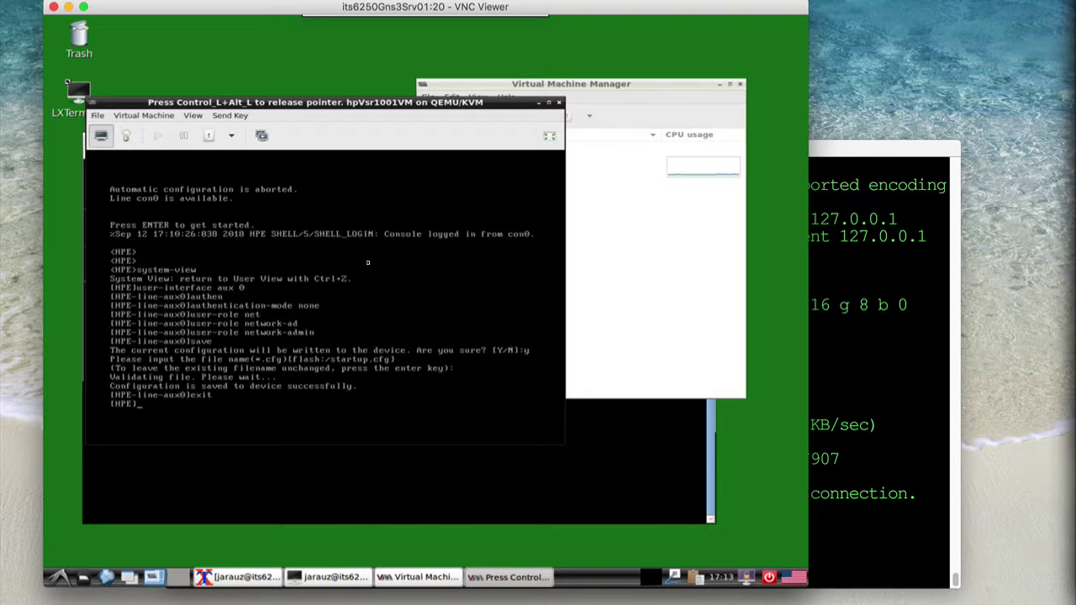
type("exit")
key("Return")
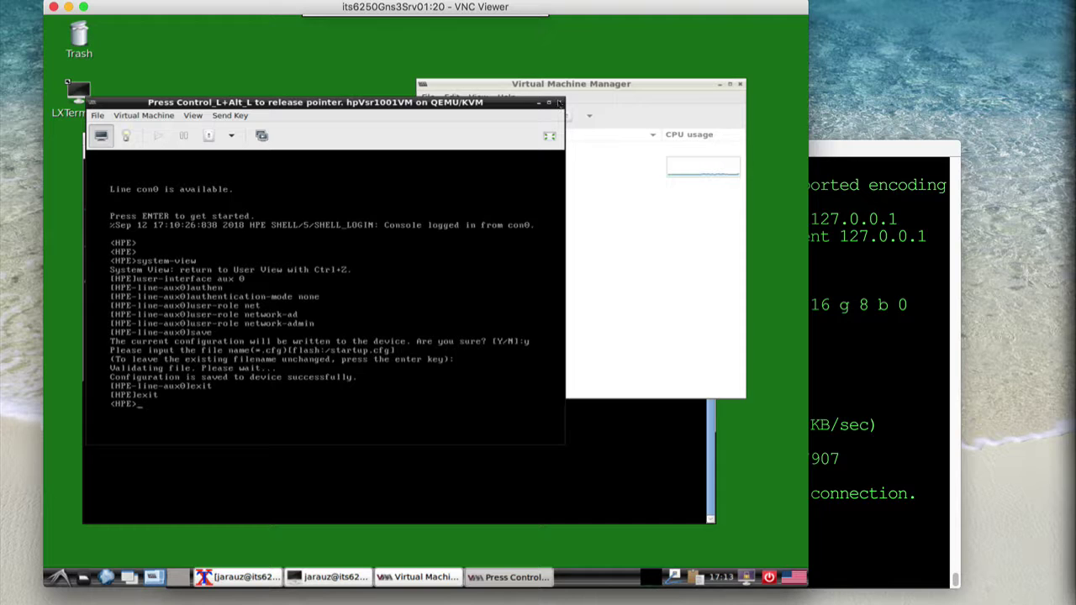
key("ctrl+alt")
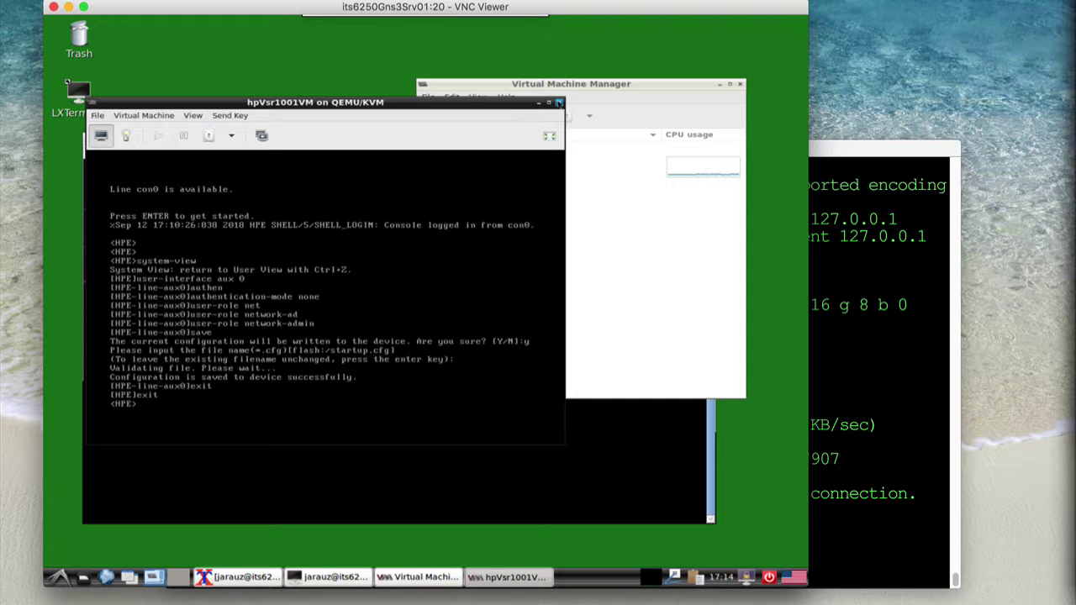
Close the router console window and select hpVsr1001VM in the manager
left_click(559, 102)
left_click(491, 165)
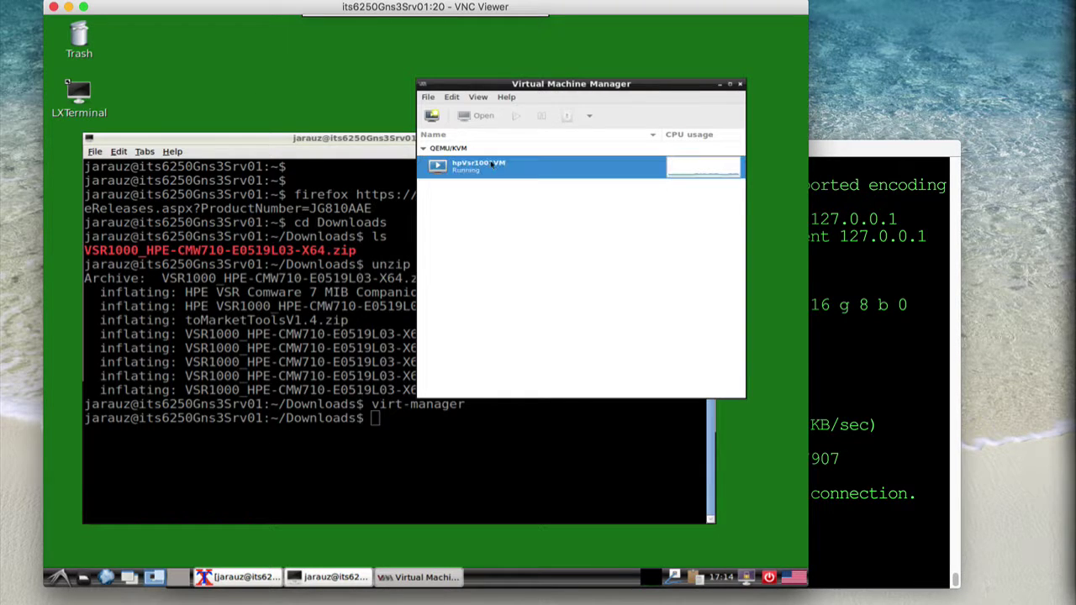
left_click(427, 98)
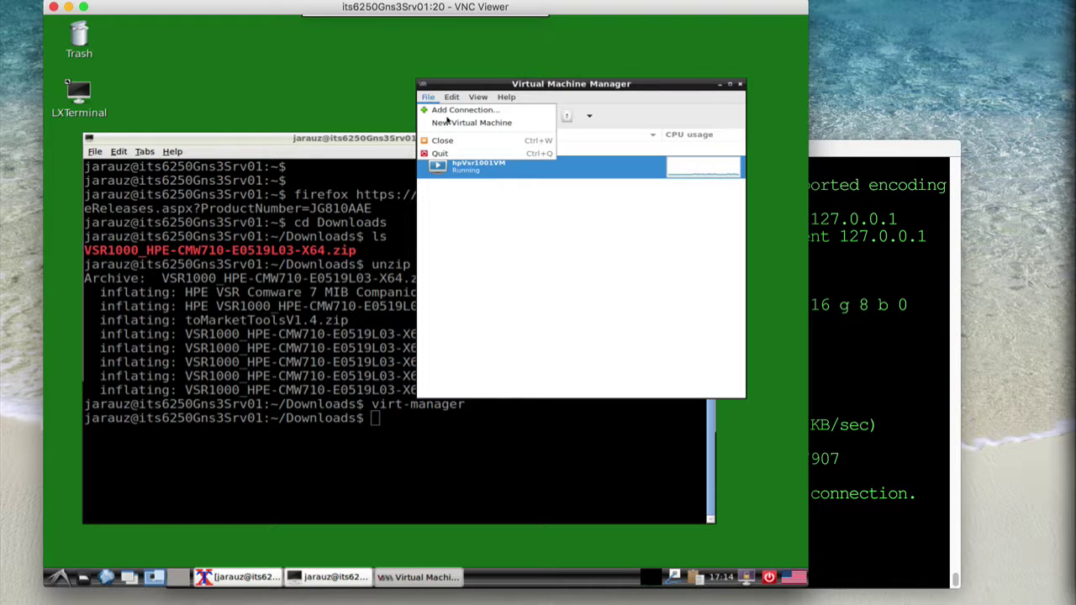
left_click(504, 167)
Force off hpVsr1001VM, confirm it, and close Virtual Machine Manager
right_click(497, 170)
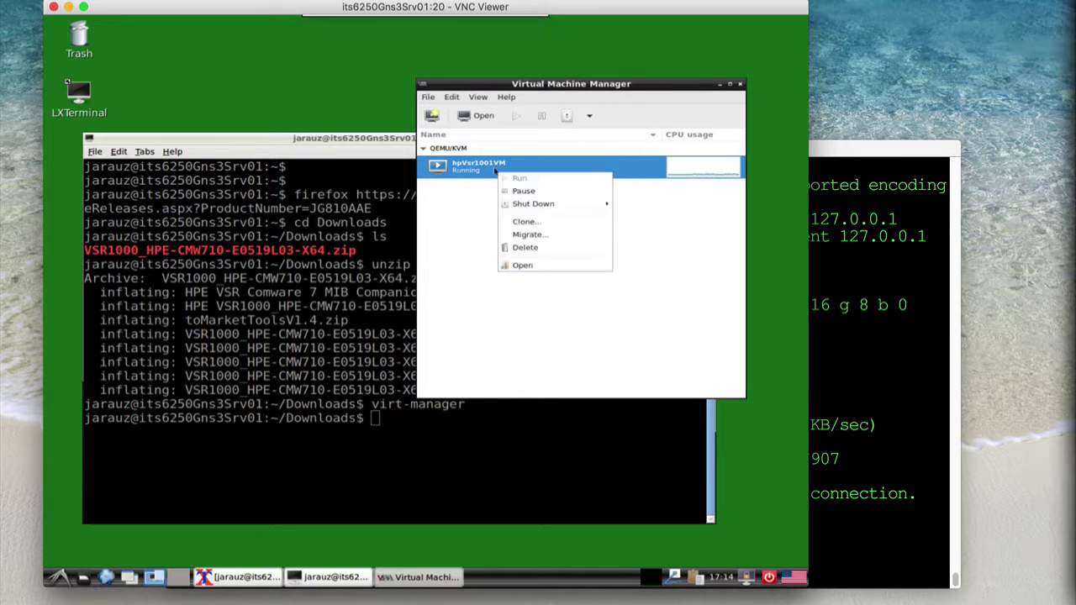
mouse_move(593, 212)
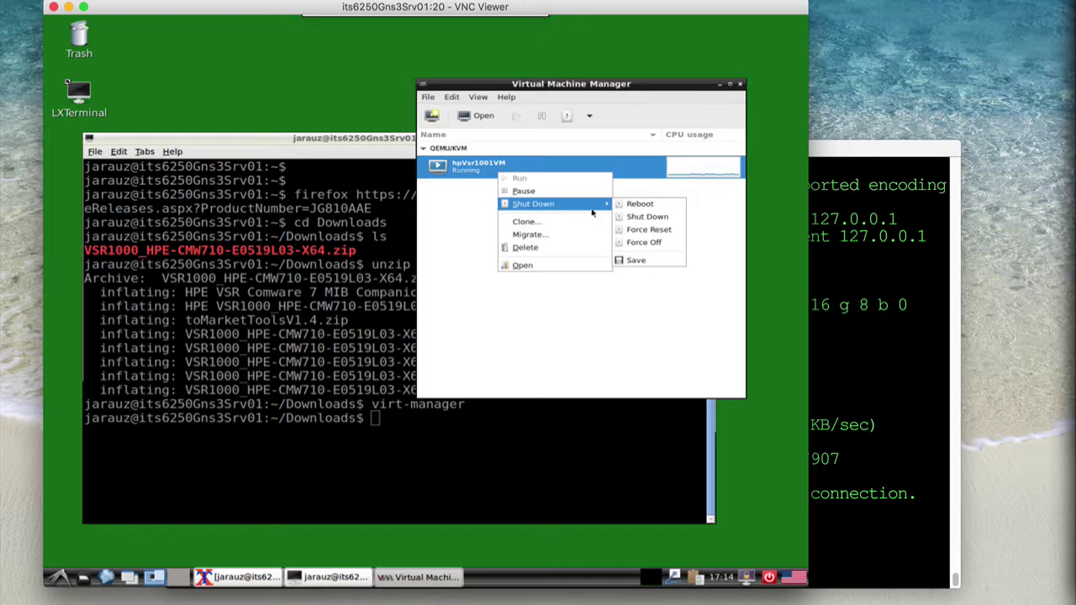
left_click(655, 243)
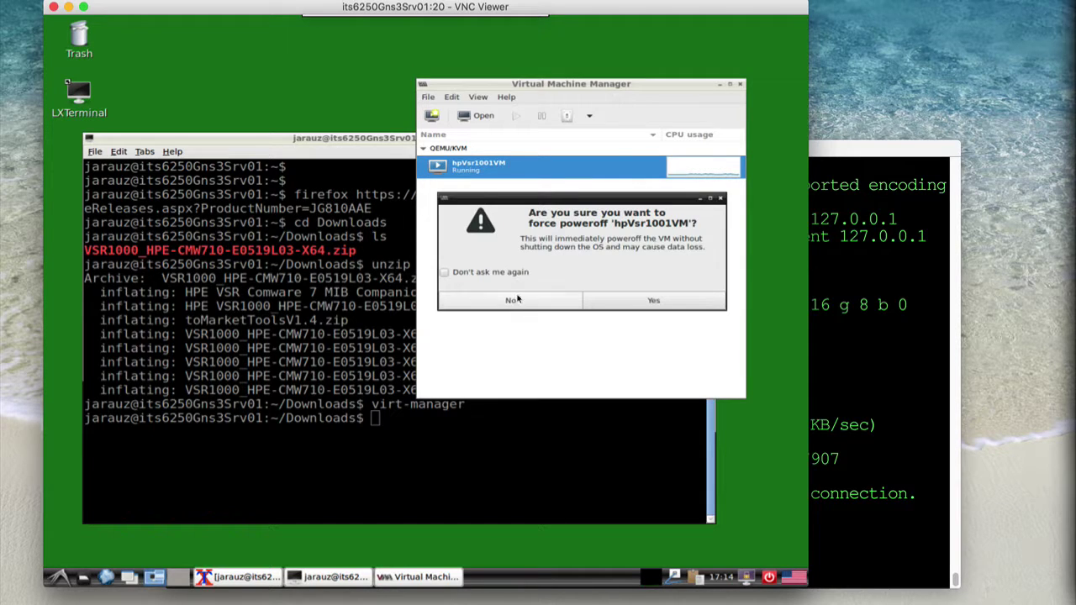
left_click(672, 298)
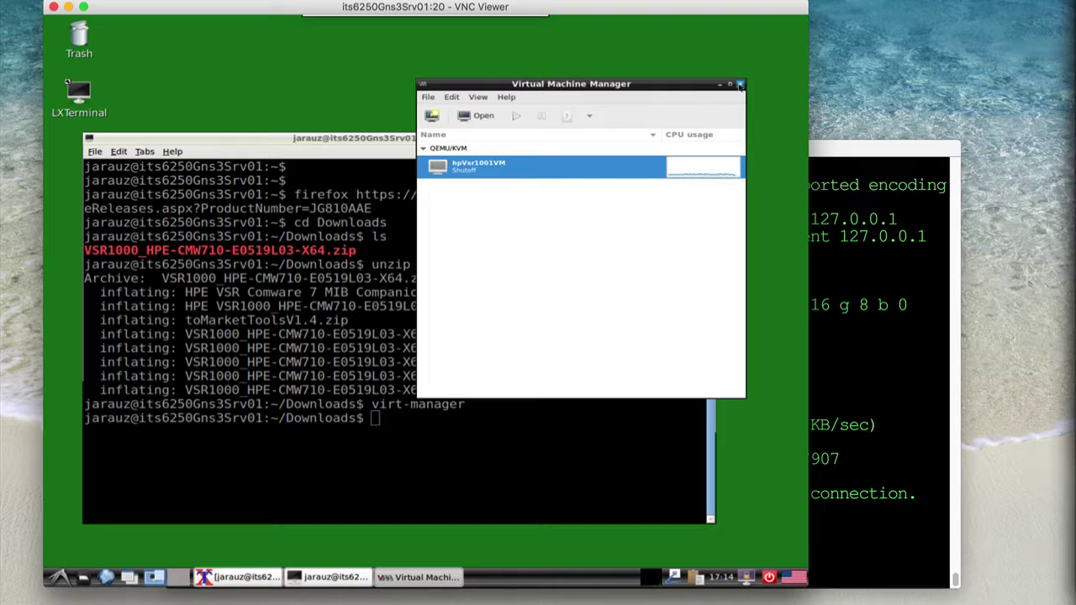
left_click(740, 84)
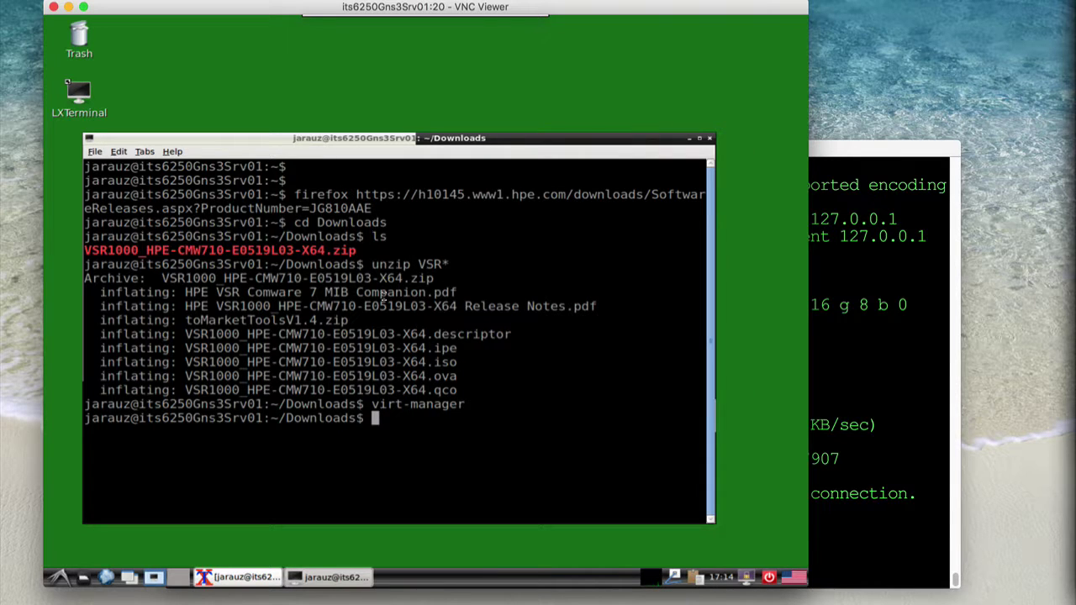
List Downloads and make your user the owner of VSR*.qco with sudo chown
type("ls -l")
key("Return")
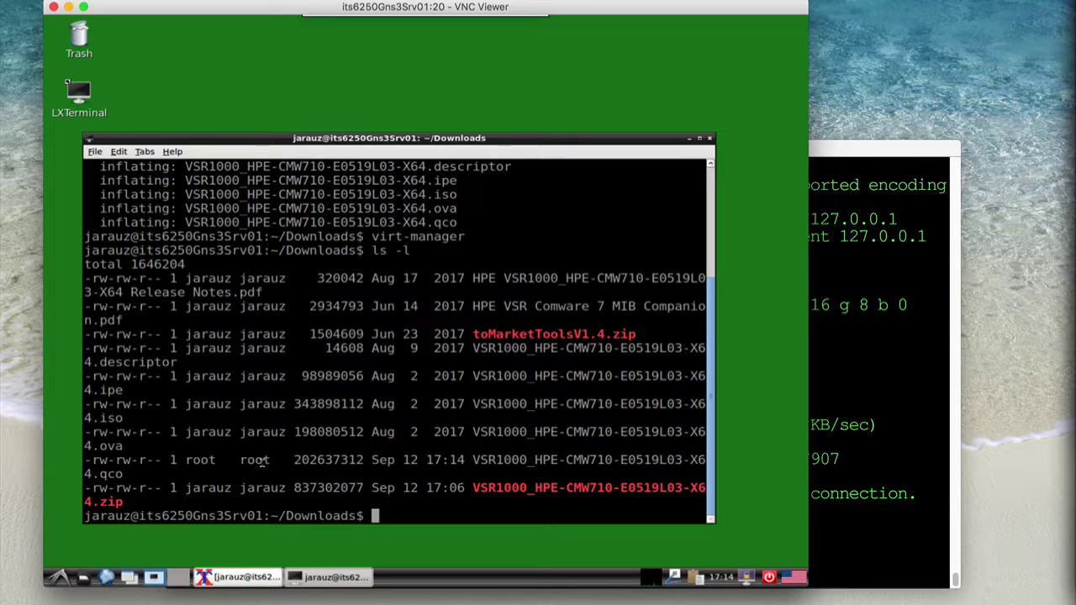
type("sudo chown ")
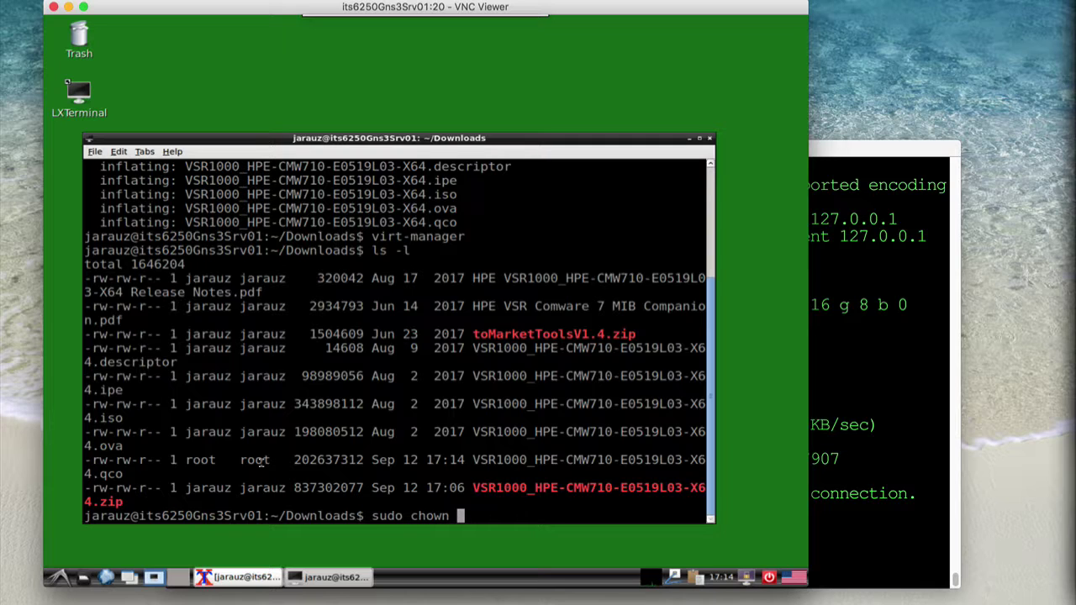
type("jarauz VSR")
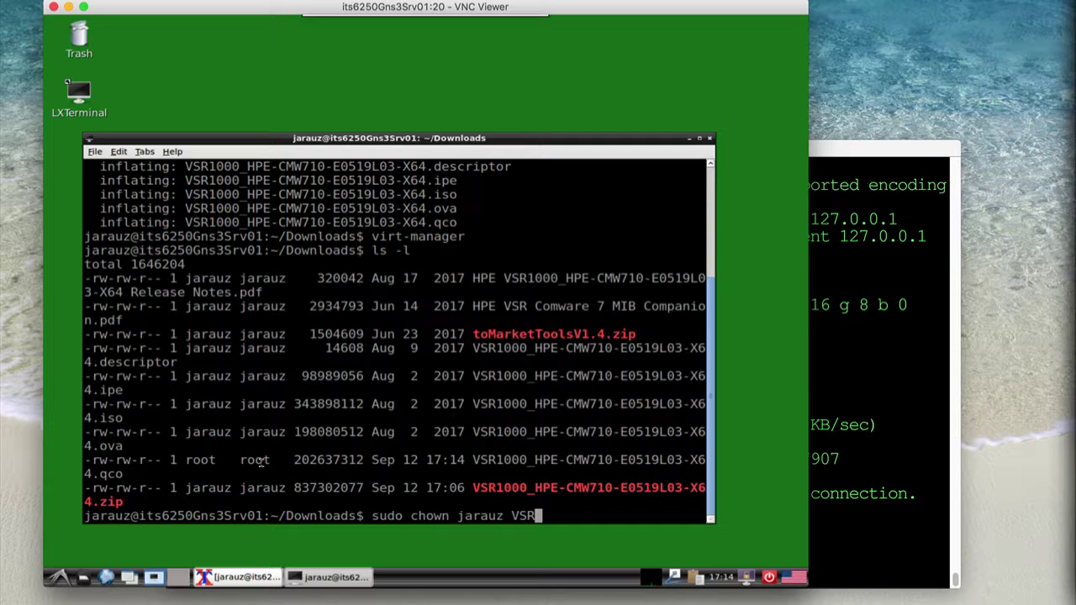
type("*.qco")
key("Return")
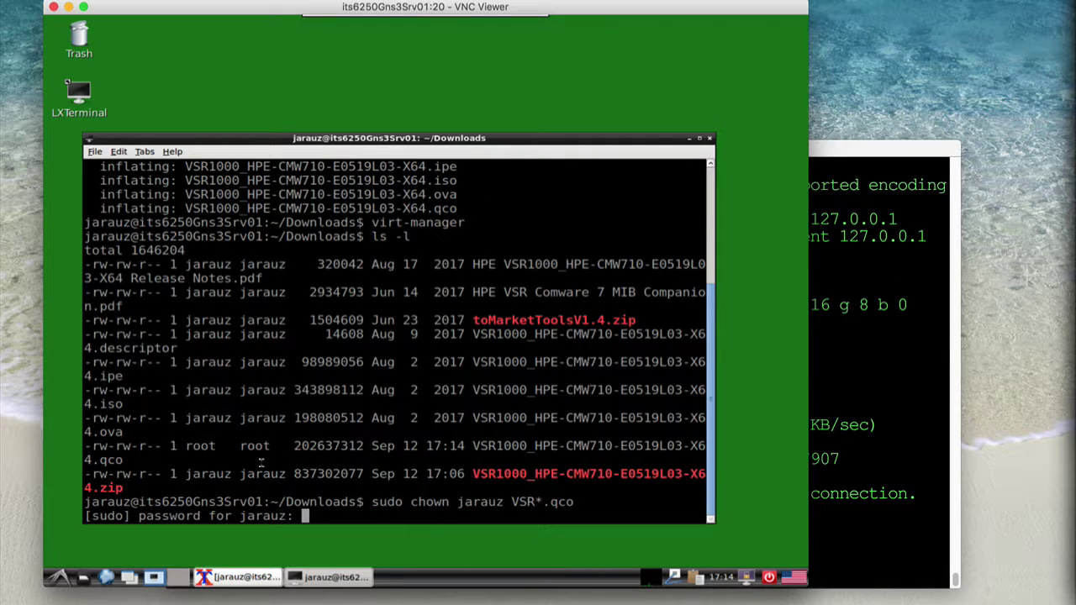
key("Return")
Change the image's group to your user with chgrp, verify with ls -l, then clear
key("Up")
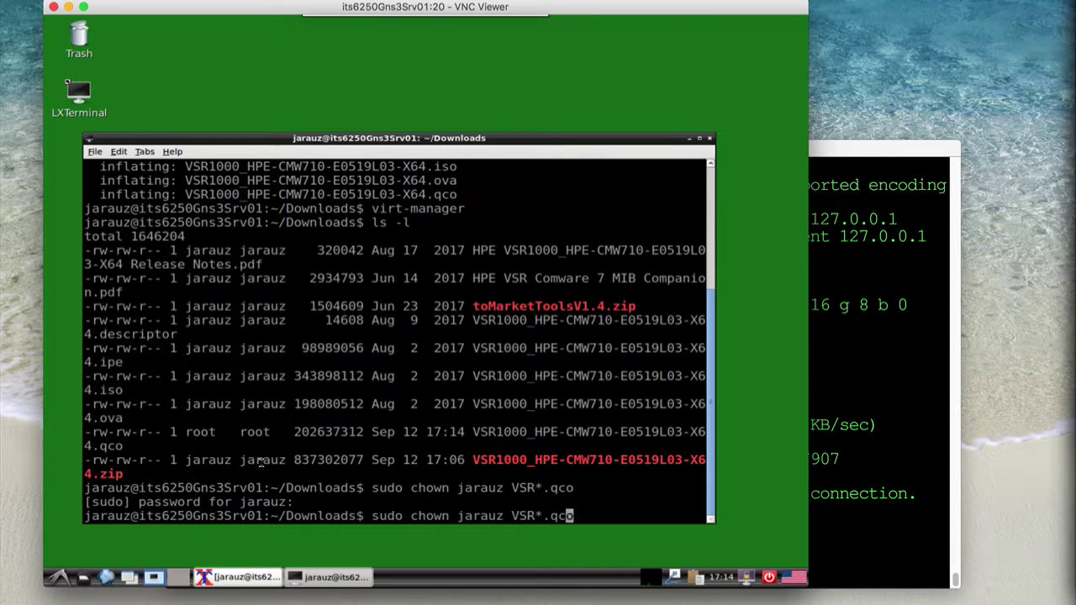
key("Left")
key("Left")
key("Left")
key("Left")
key("Left")
key("Left")
key("Left")
key("Left")
key("Left")
key("Left")
key("Left")
key("Left")
key("Left")
key("Left")
key("Left")
key("BackSpace")
key("BackSpace")
type("grp")
key("Return")
type("ls -l")
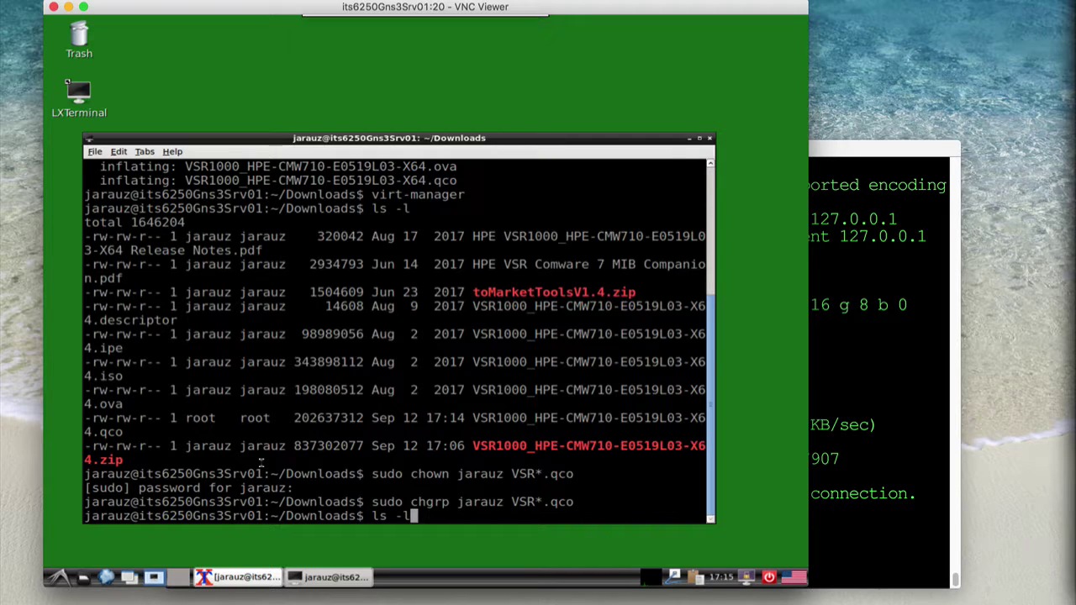
key("Return")
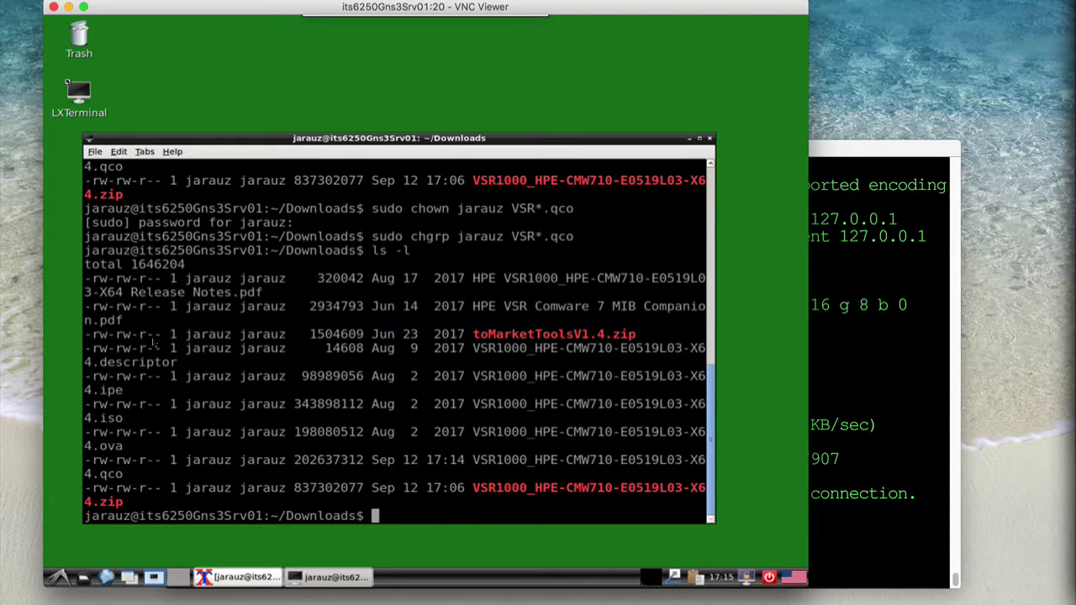
type("clear")
key("Return")
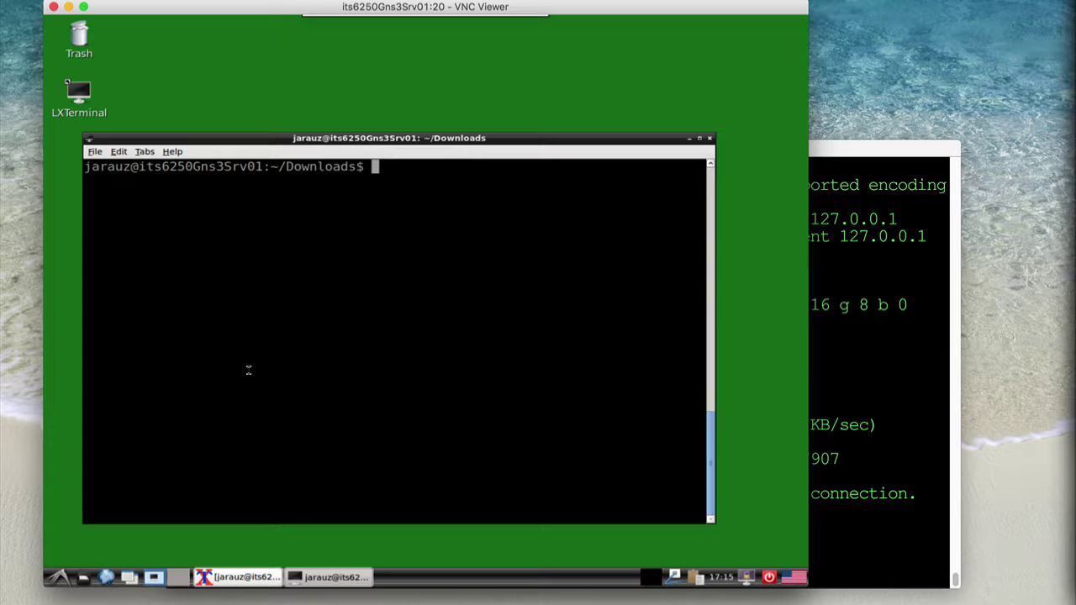
Launch GNS3 with sudo gns3, accepting the root warning and skipping the Setup Wizard
type("sudo gns3")
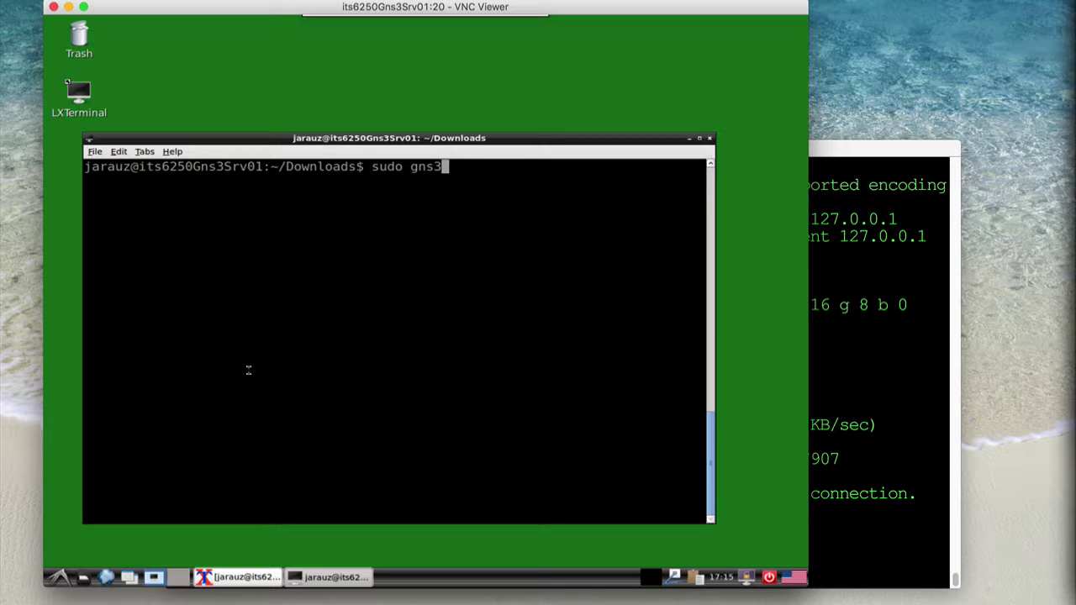
key("Return")
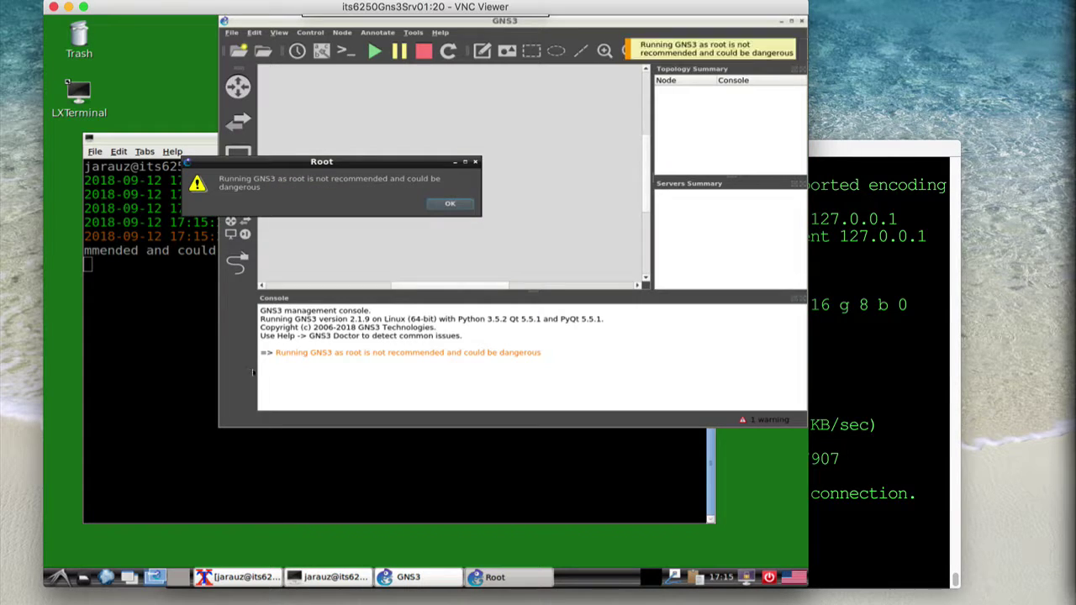
left_click(450, 203)
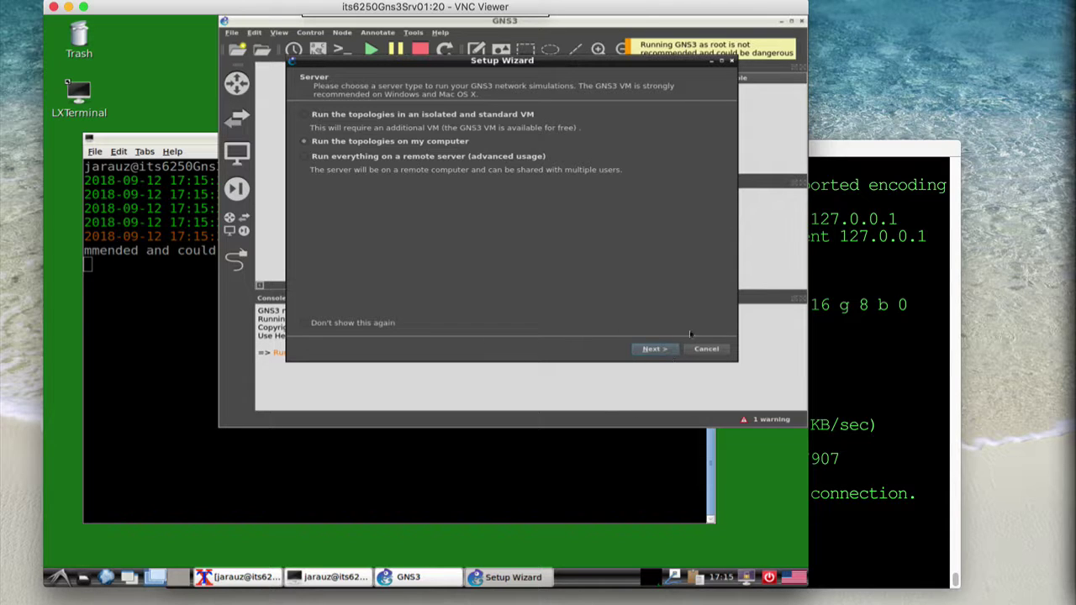
left_click(719, 352)
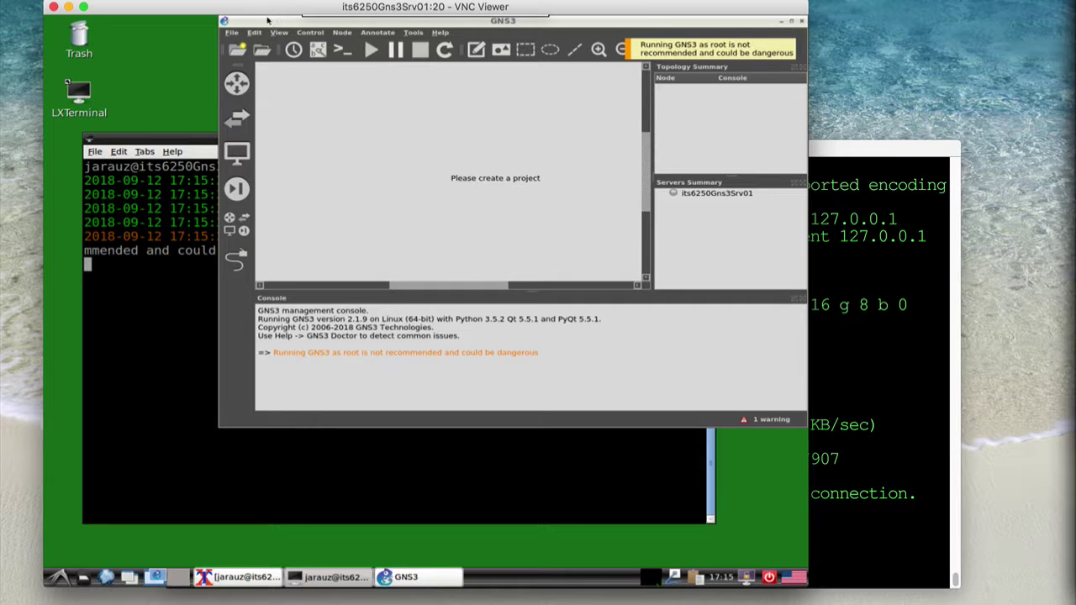
Reposition and enlarge the GNS3 window, then open Edit > Preferences
left_click_drag(118, 141, 123, 81)
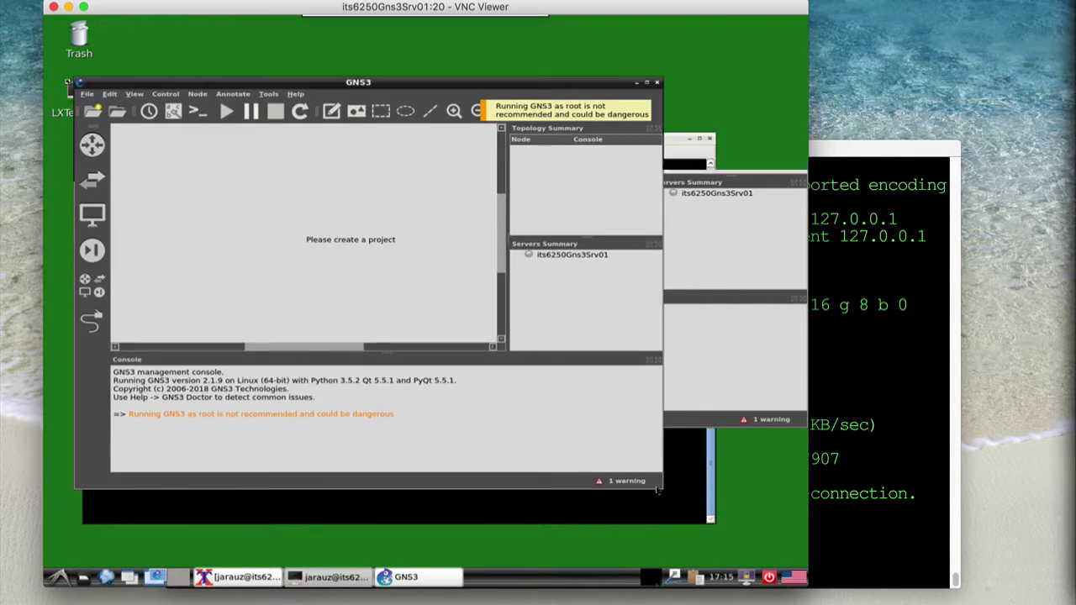
left_click_drag(659, 485, 753, 517)
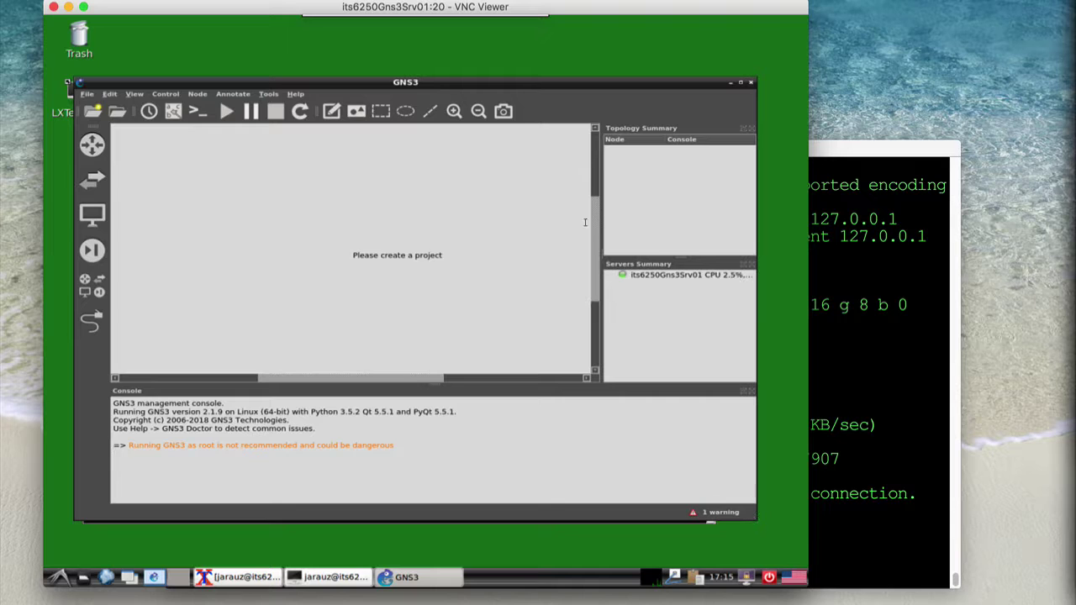
left_click(111, 94)
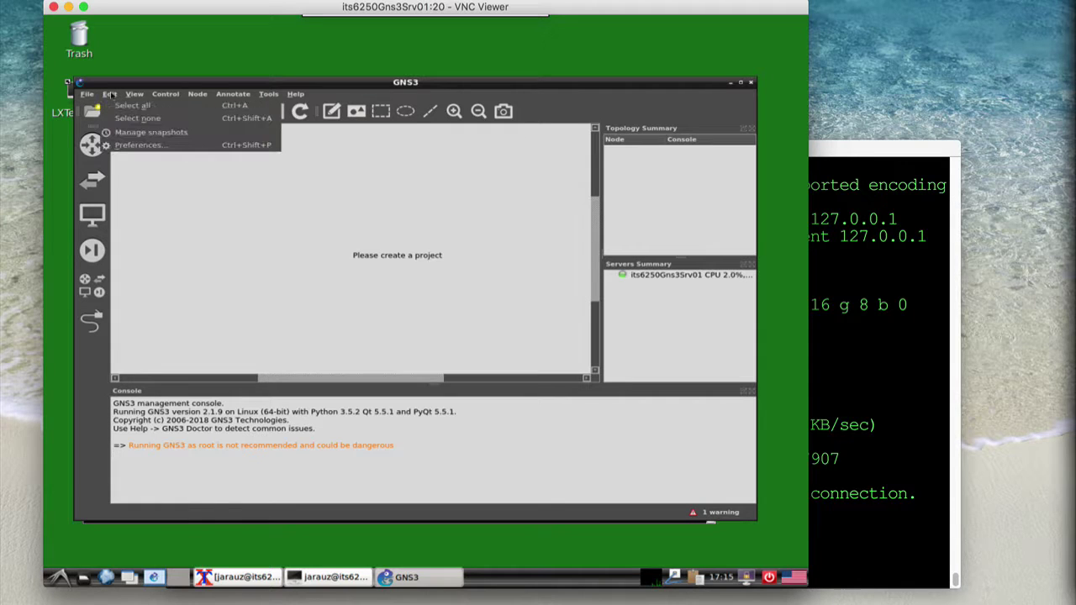
left_click(140, 147)
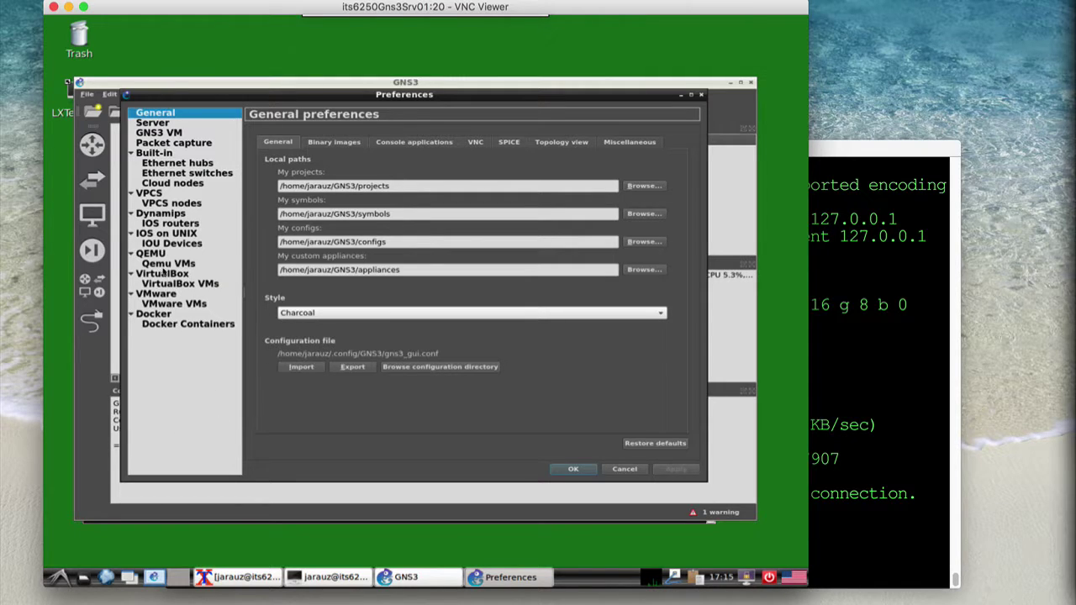
Start a new Qemu VM template itsHpVsr1001 with 1024 MB RAM and telnet console
left_click(158, 266)
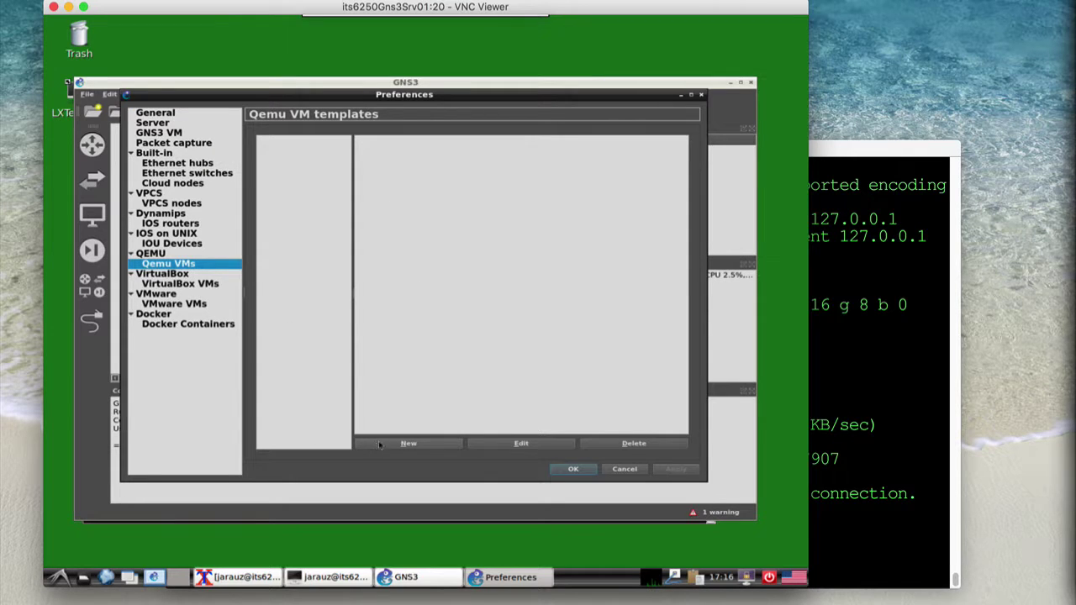
left_click(409, 444)
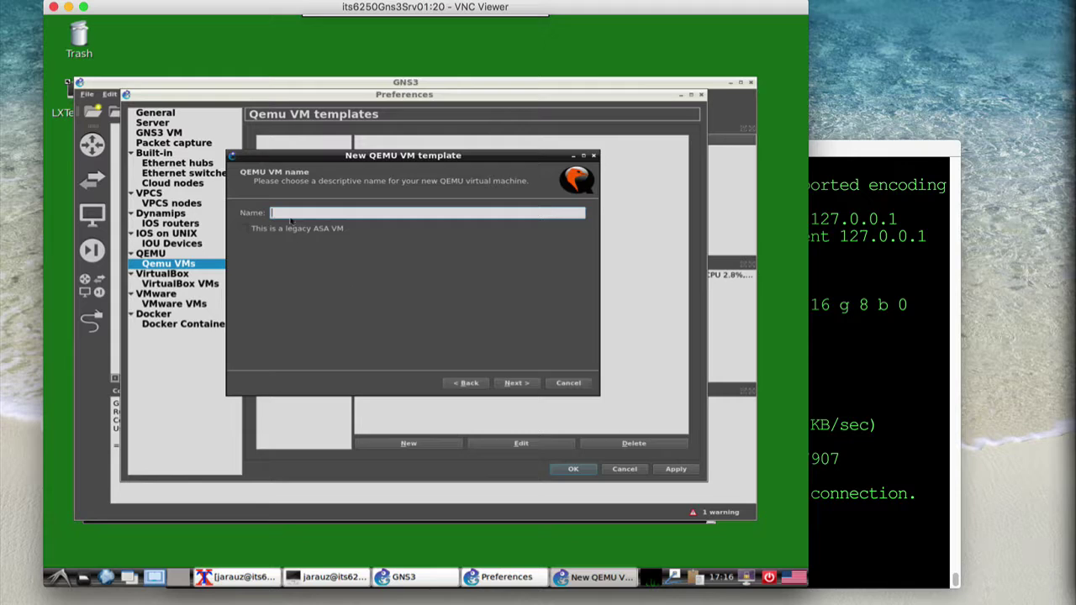
type("itsHpVsr1001")
left_click(514, 384)
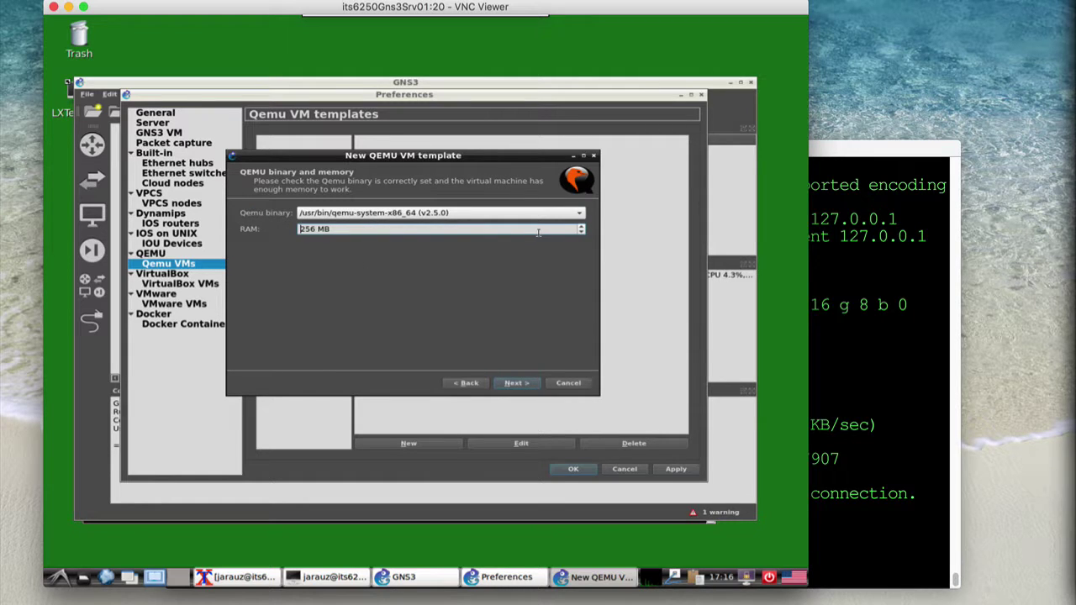
left_click_drag(540, 232, 275, 225)
type("1024")
left_click(520, 383)
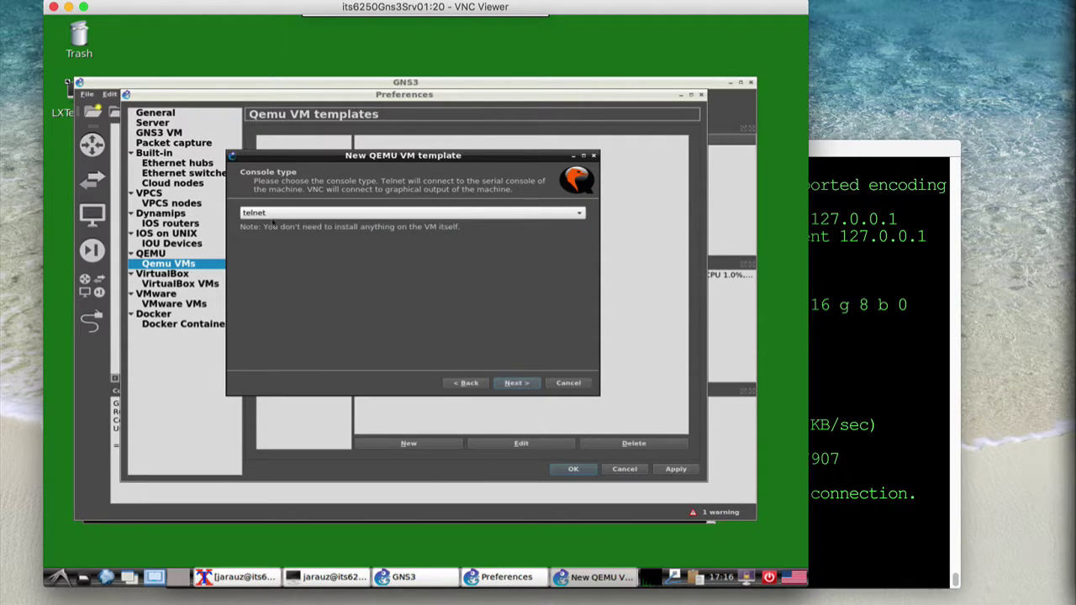
left_click(515, 385)
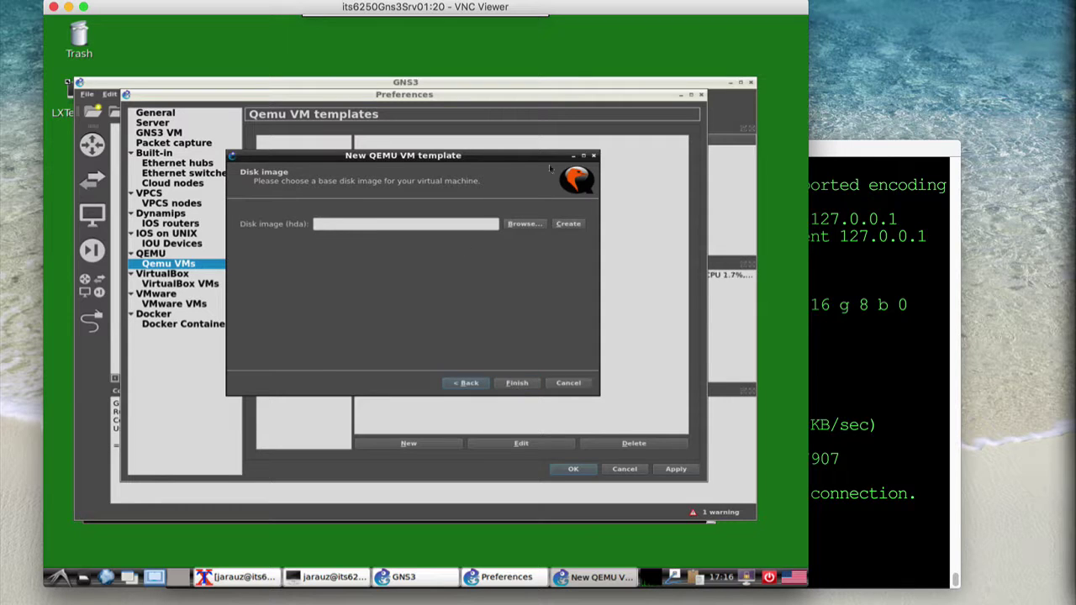
Use the VSR1000 .qco image from Downloads as its disk, copying it to the images directory
left_click(525, 224)
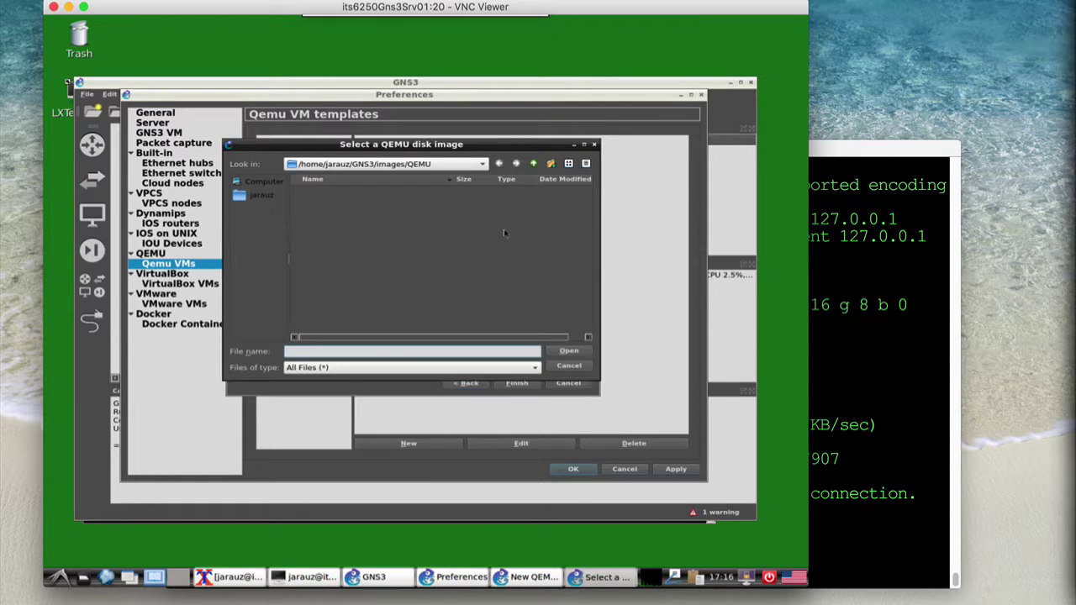
left_click(262, 195)
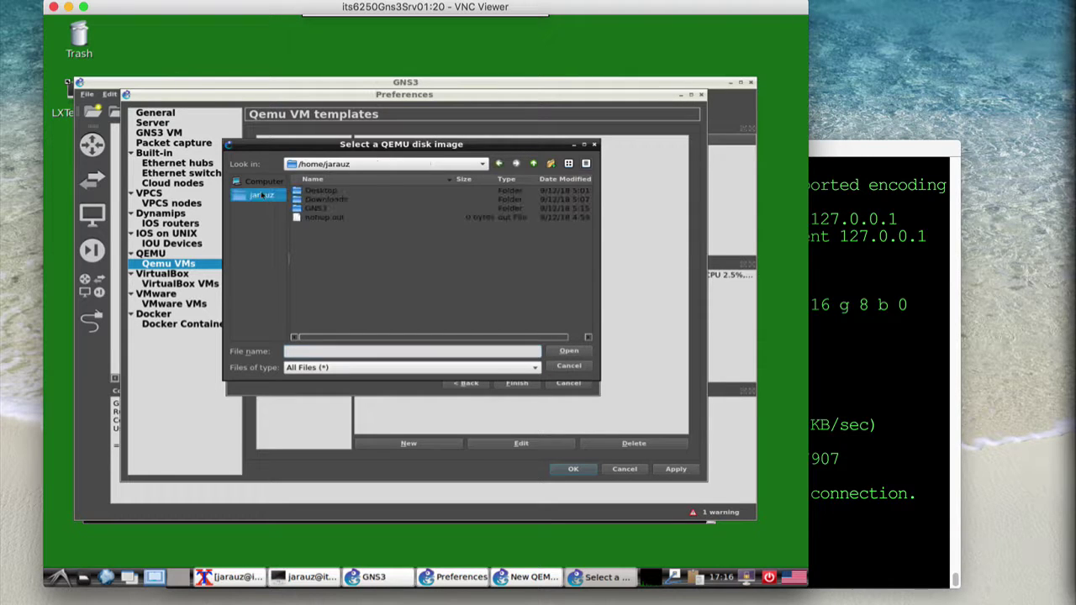
double_click(325, 199)
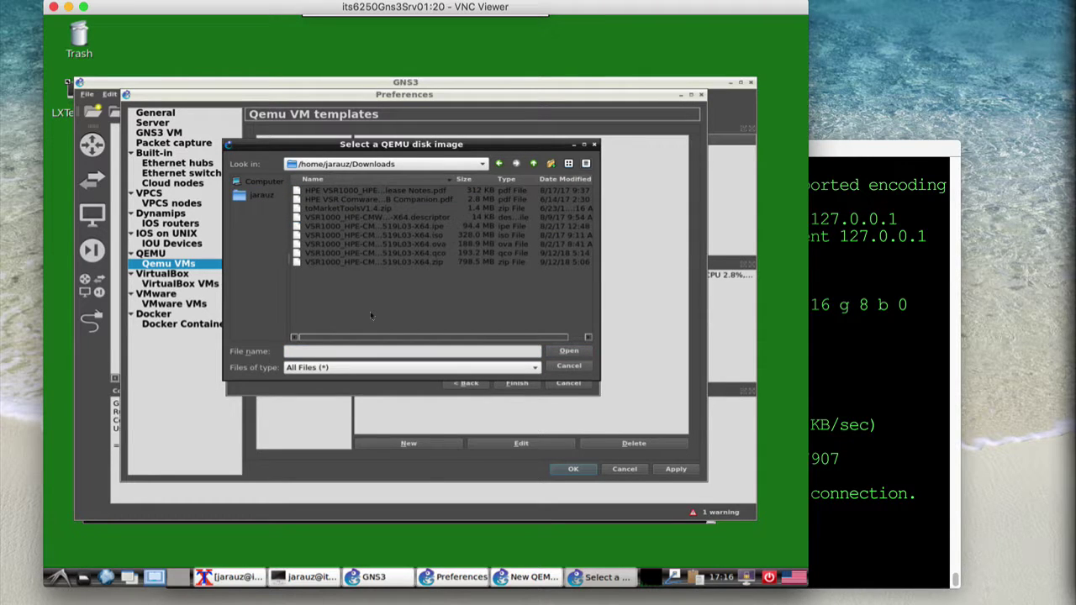
left_click(362, 252)
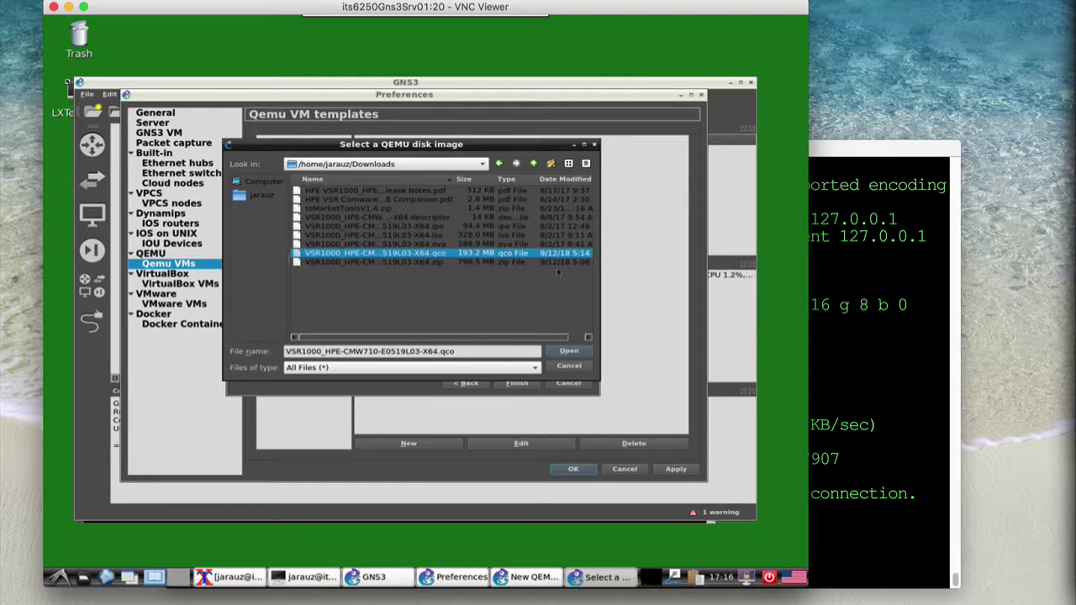
left_click(568, 352)
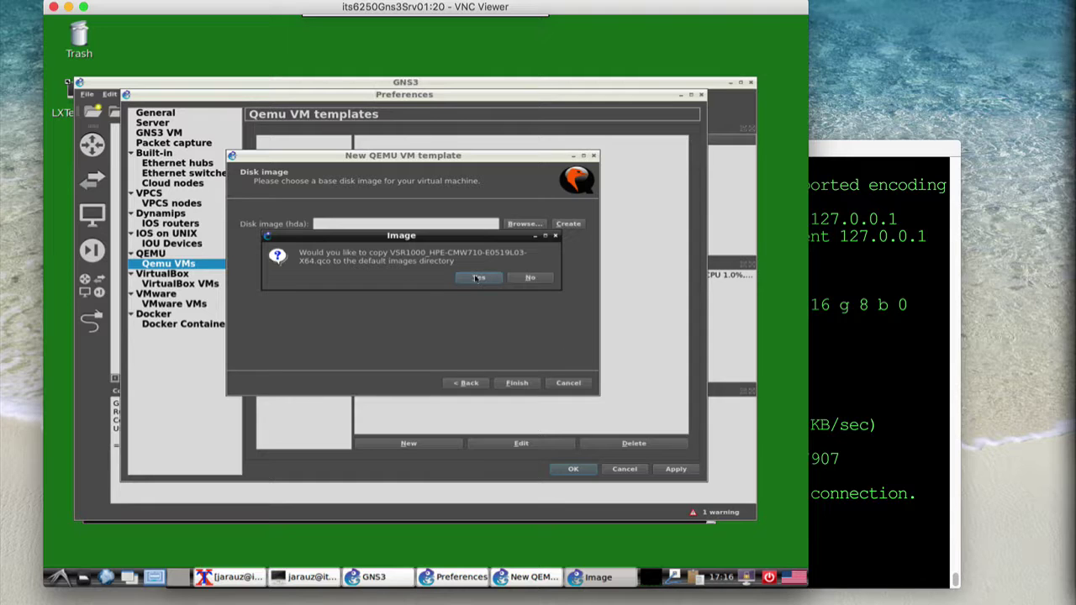
left_click(477, 278)
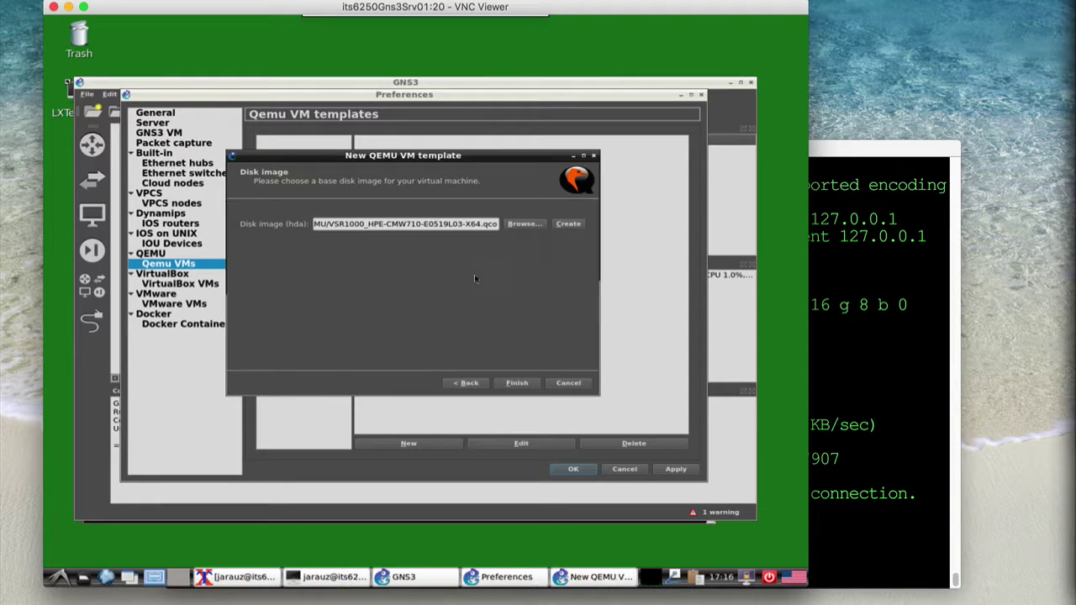
left_click(515, 382)
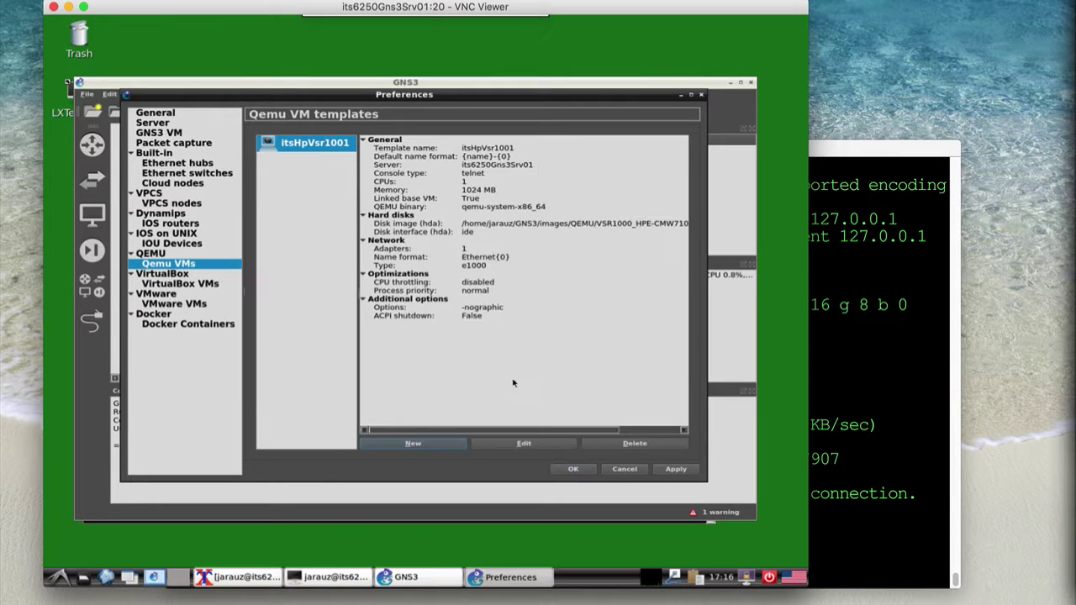
Give the itsHpVsr1001 template the multilayer_switch symbol
left_click(508, 442)
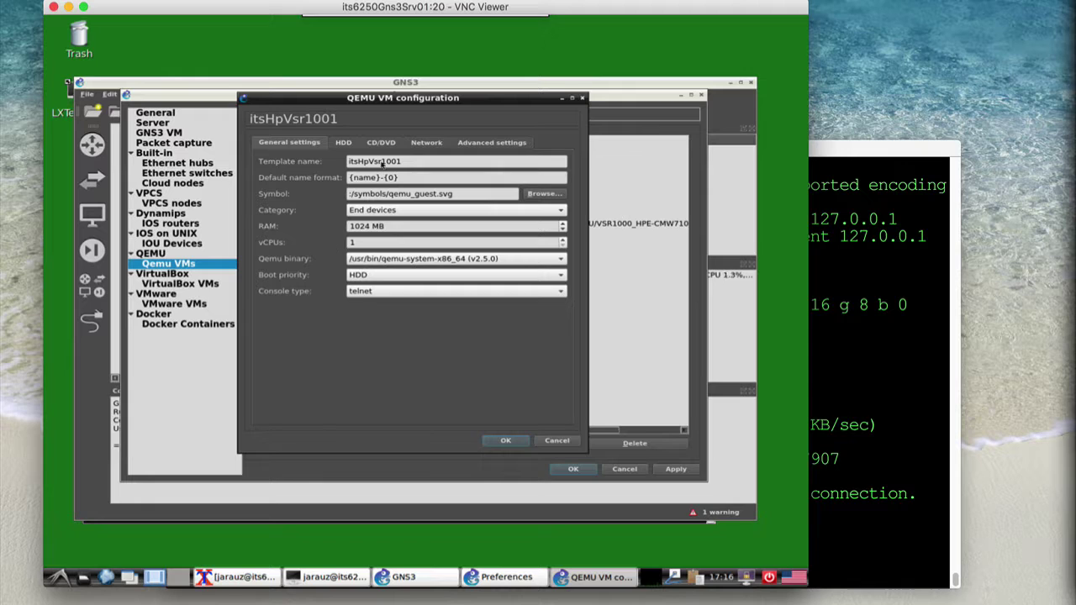
left_click(546, 193)
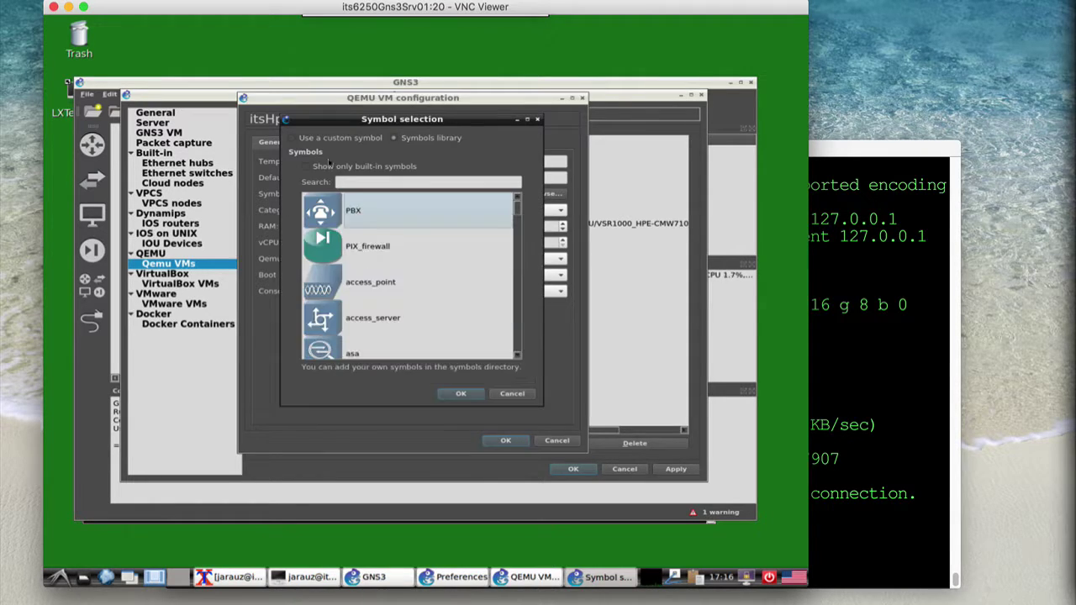
left_click(363, 181)
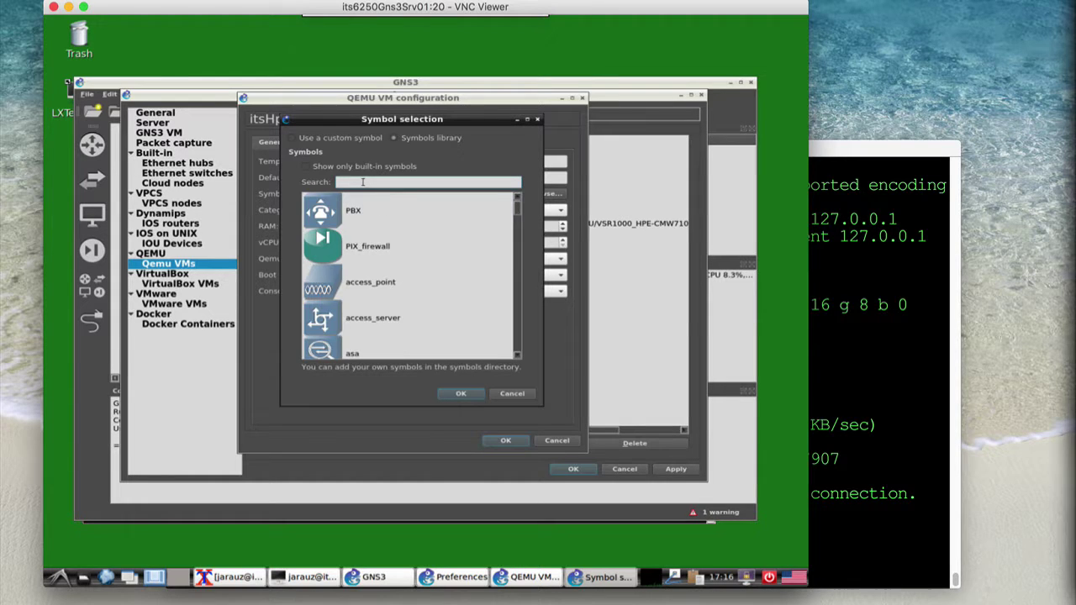
type("multi")
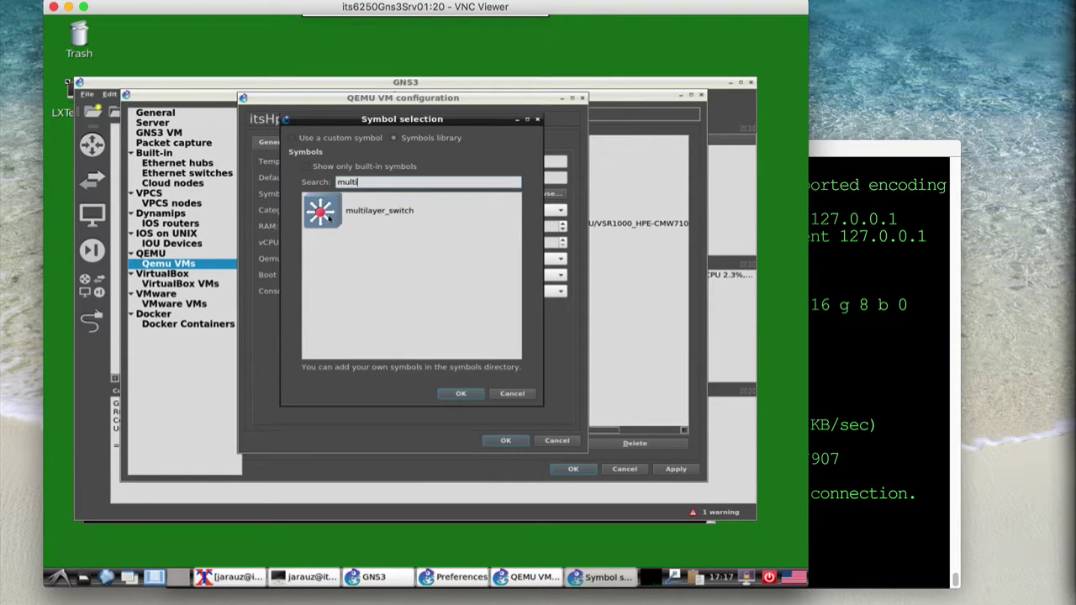
left_click(328, 217)
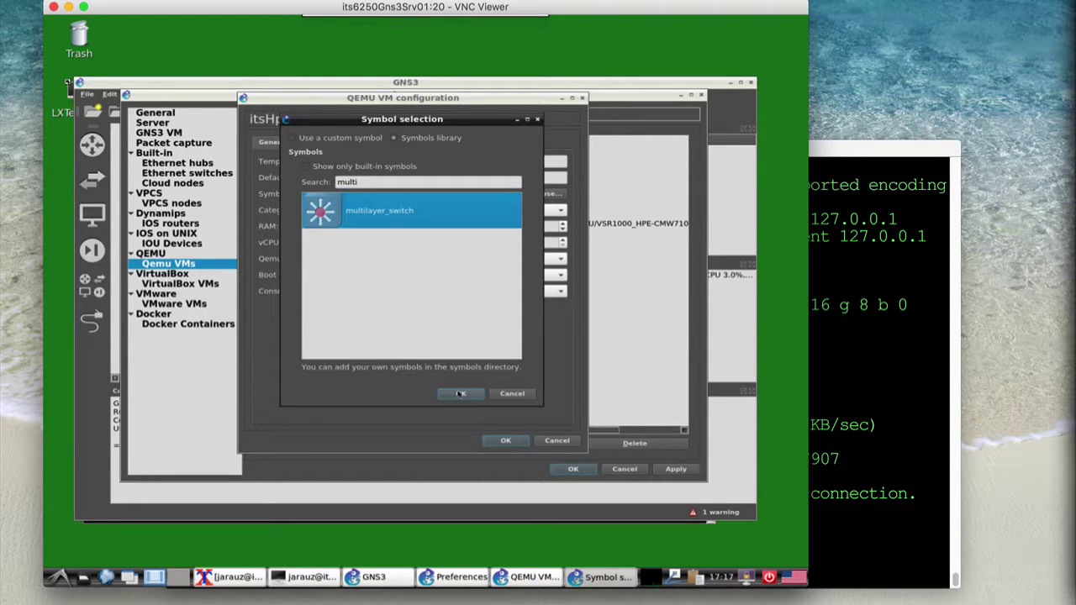
left_click(460, 394)
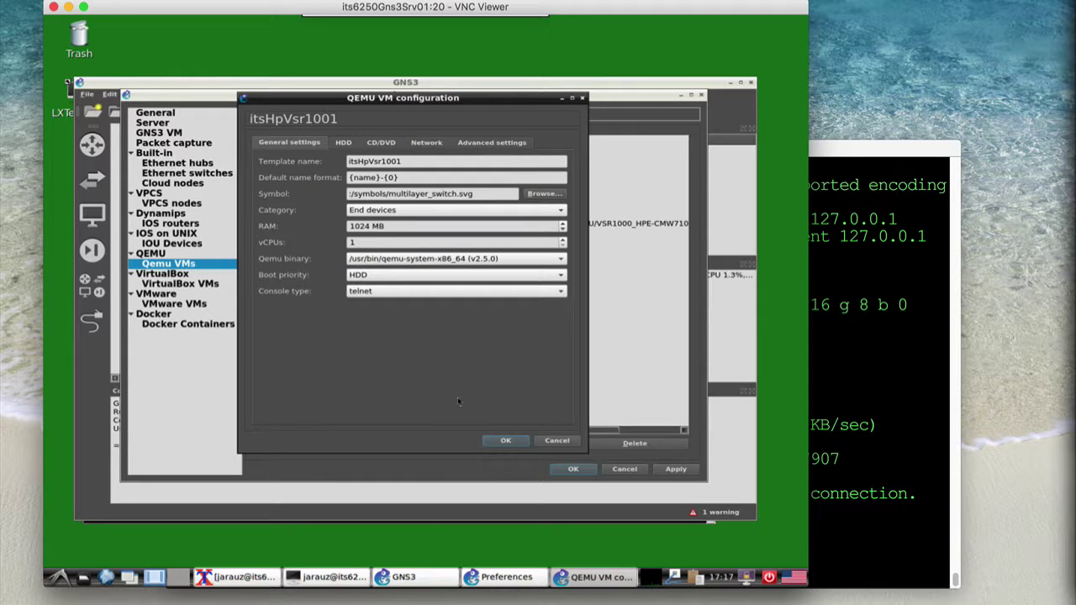
Set 2 network adapters, append -enable-kvm to the options, and close Preferences
left_click(426, 143)
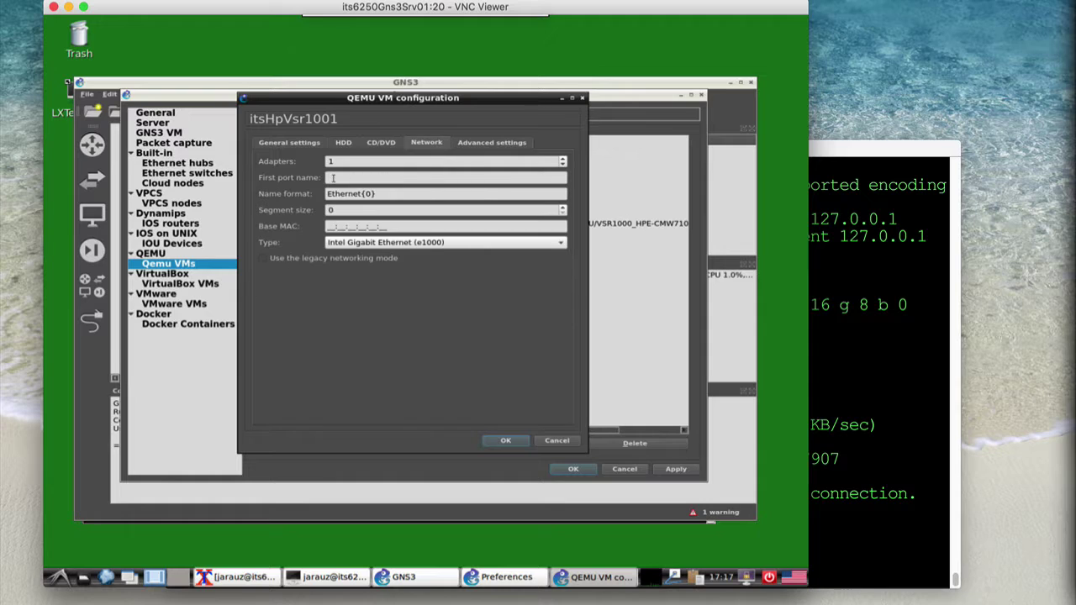
left_click(563, 158)
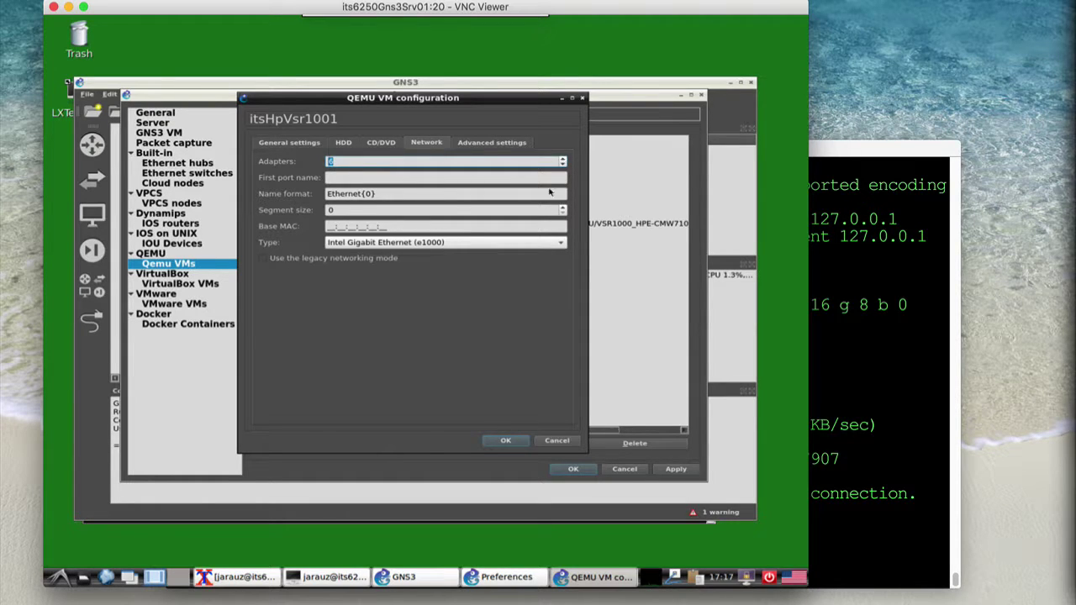
left_click(492, 143)
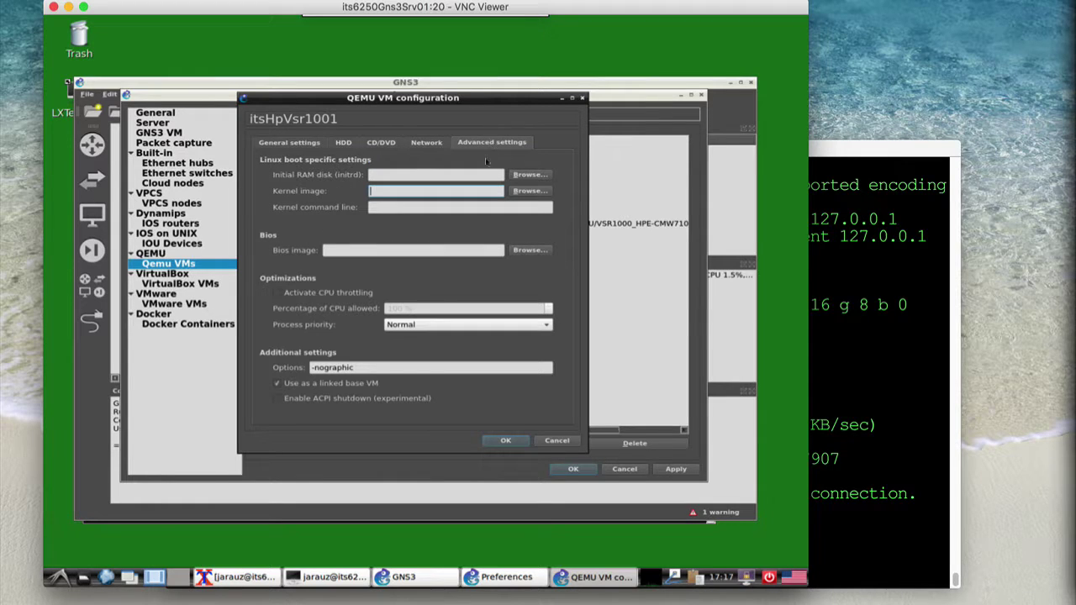
left_click(387, 368)
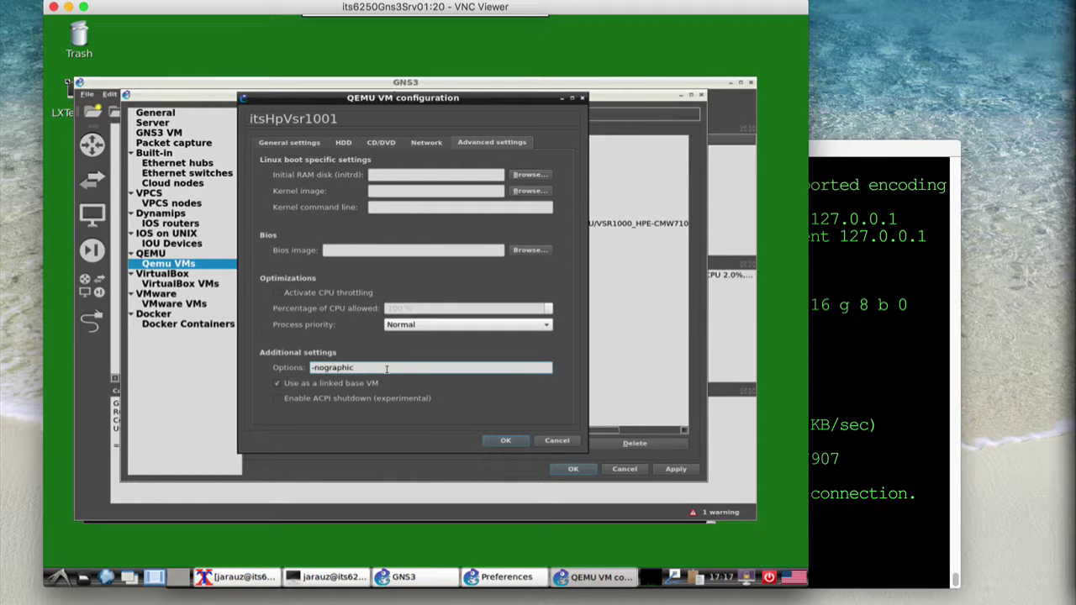
type("-enable-kvm")
left_click(505, 442)
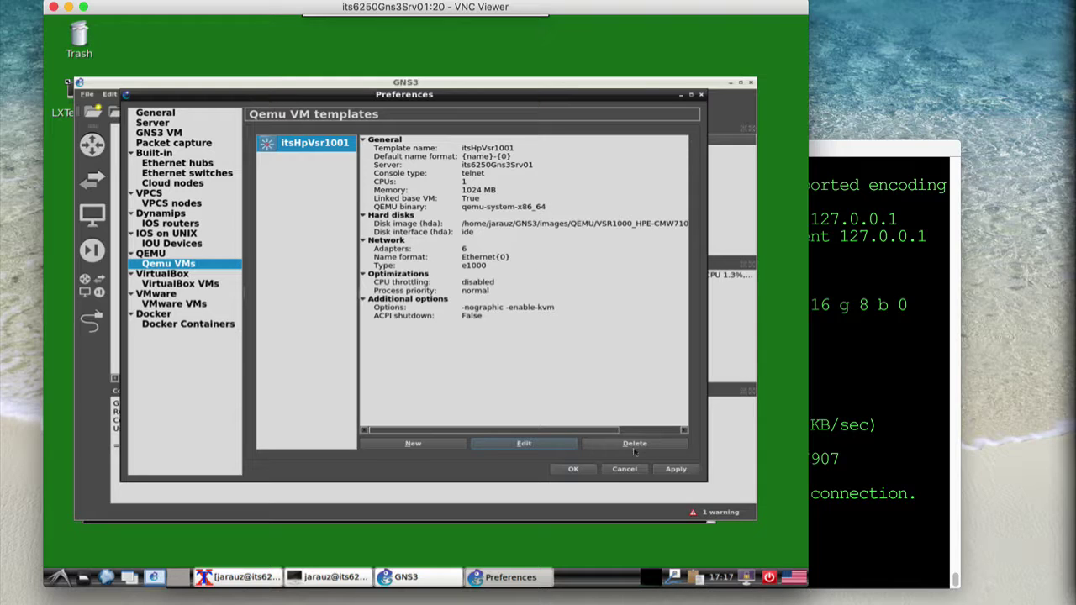
left_click(570, 469)
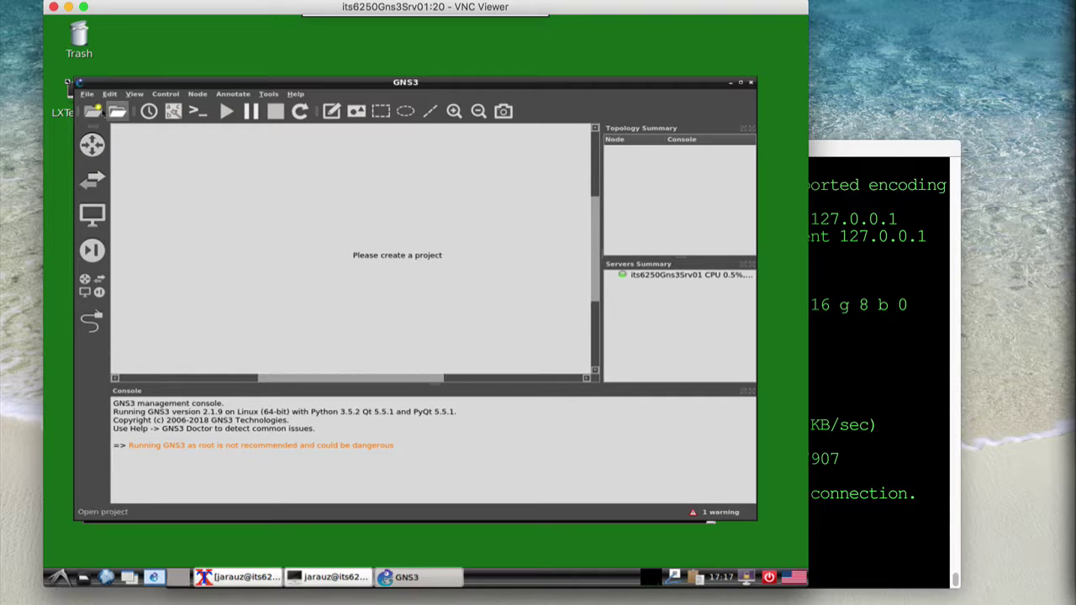
Create a new project named its6250Prj000
left_click(94, 110)
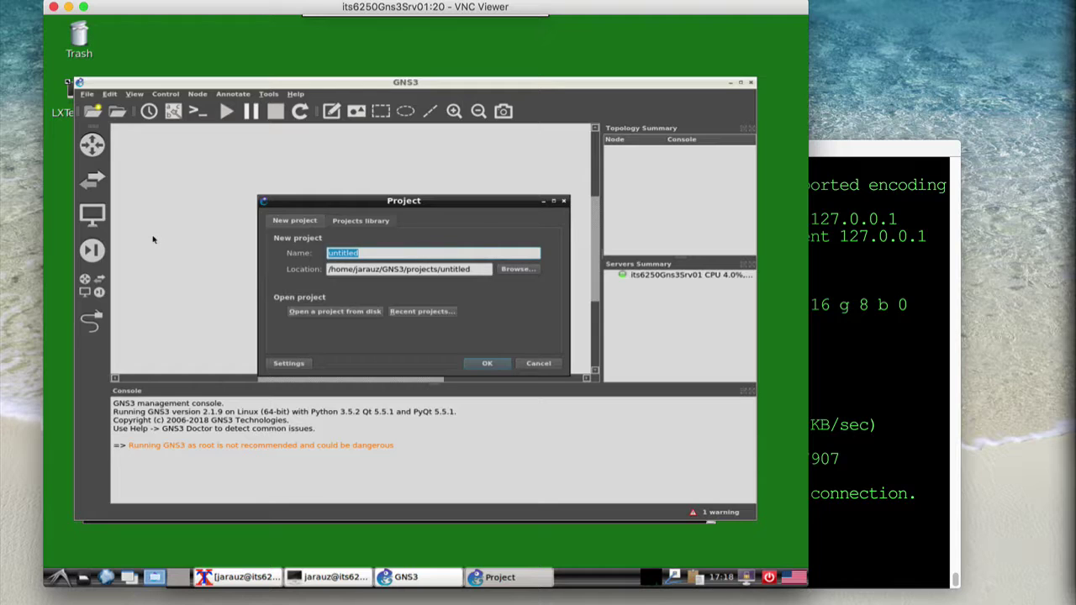
type("its6250Prj0")
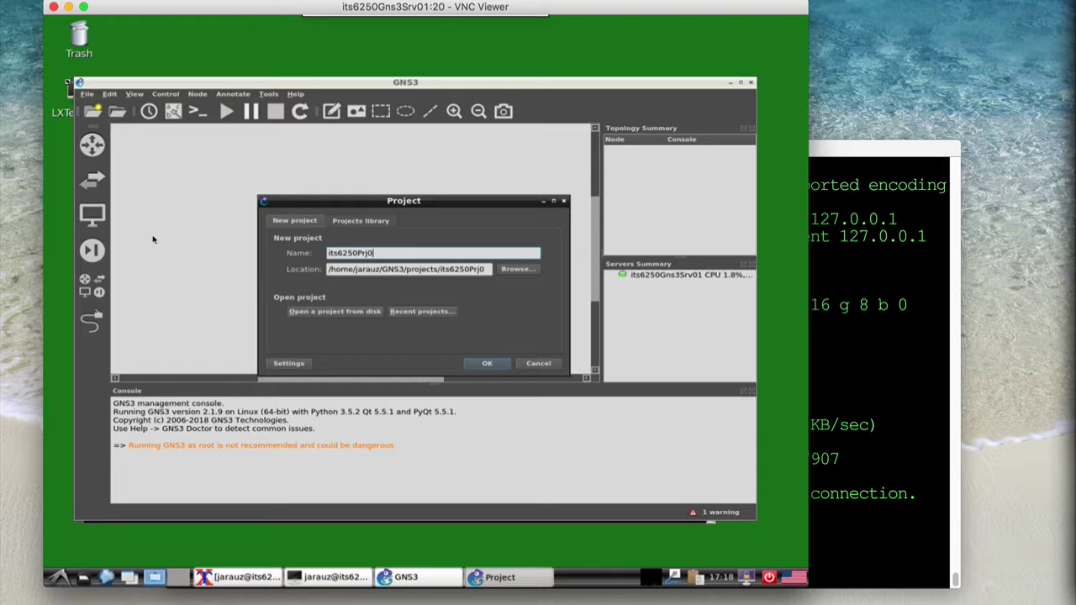
type("00")
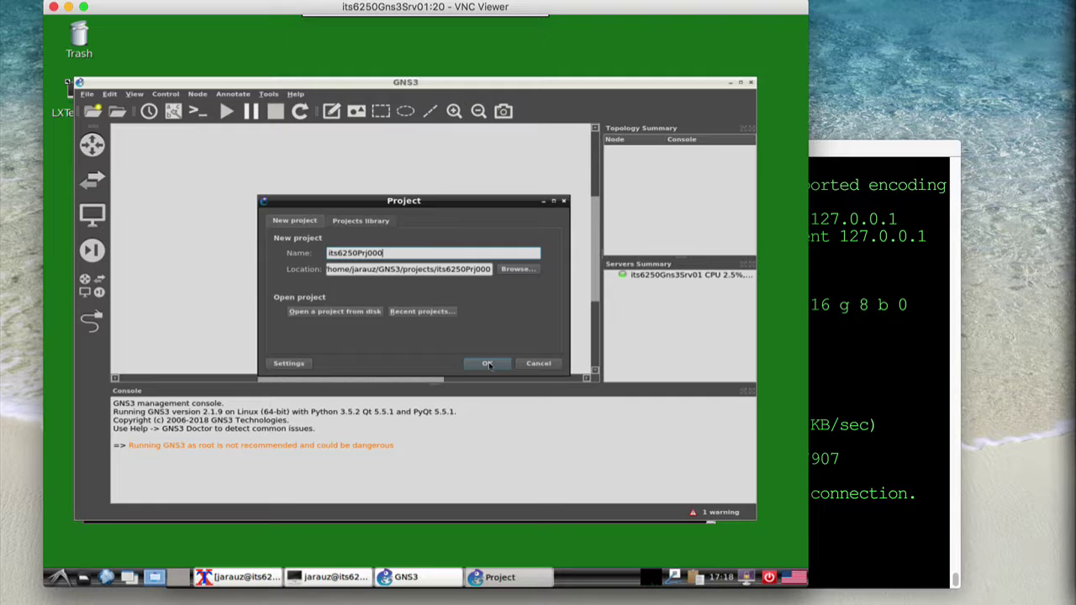
left_click(488, 364)
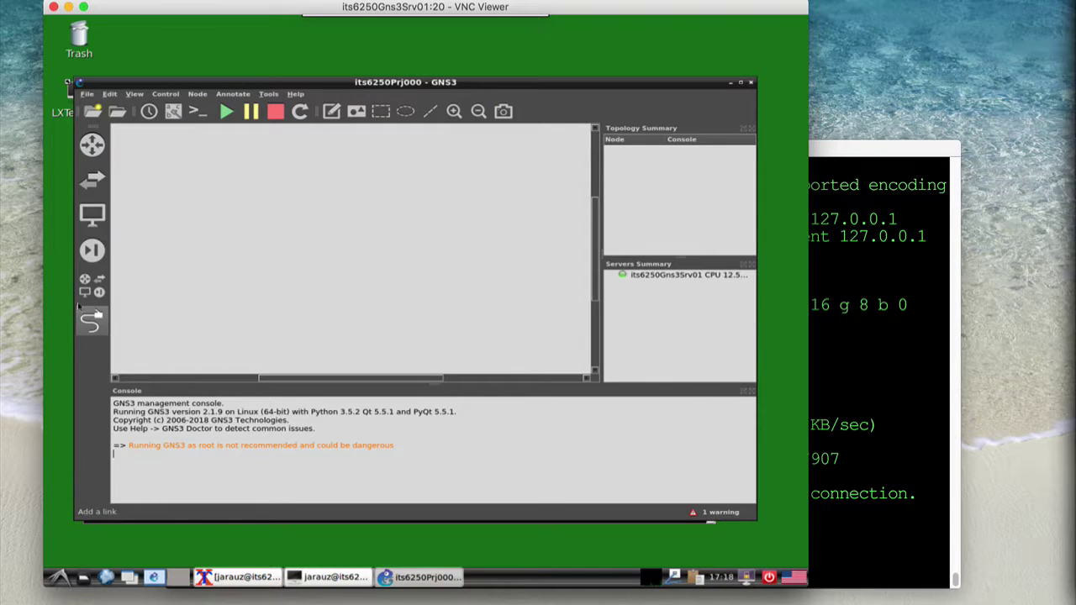
Filter all devices for 'its' and place two itsHpVsr1001 nodes side by side
left_click(85, 280)
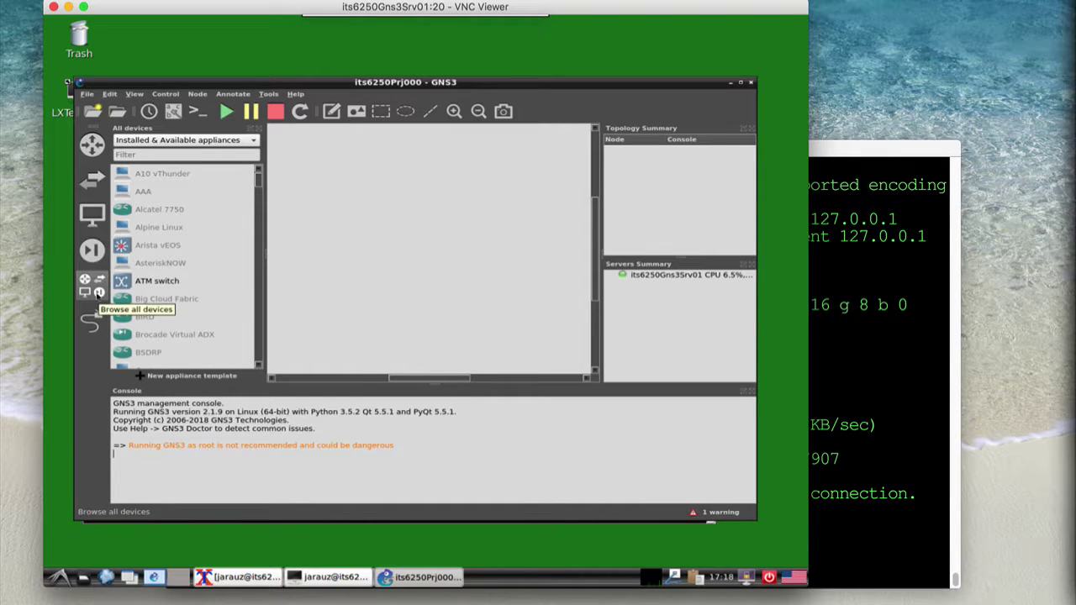
left_click(132, 155)
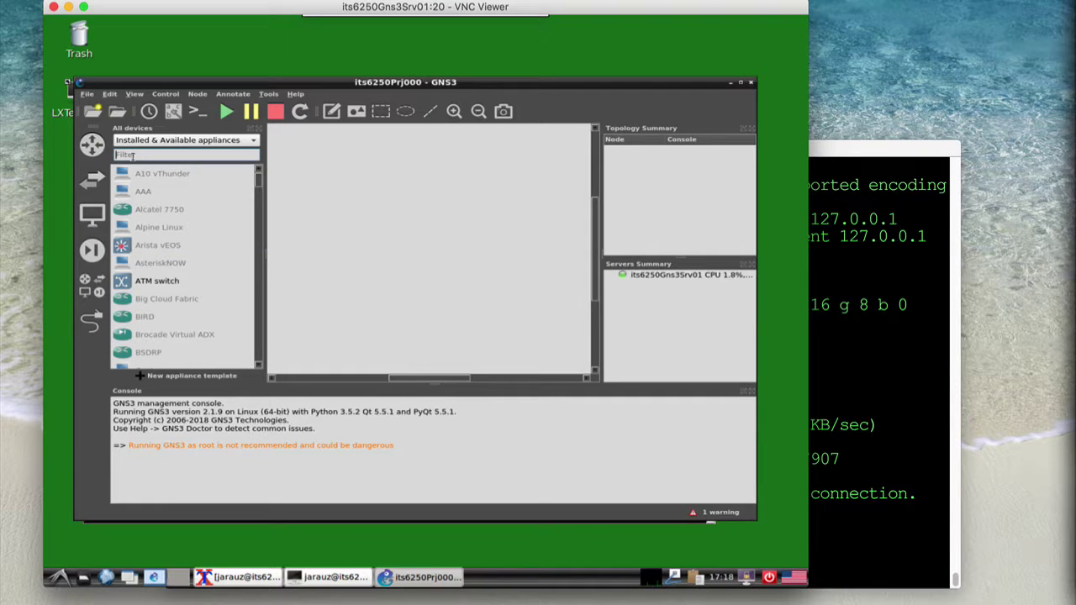
type("its")
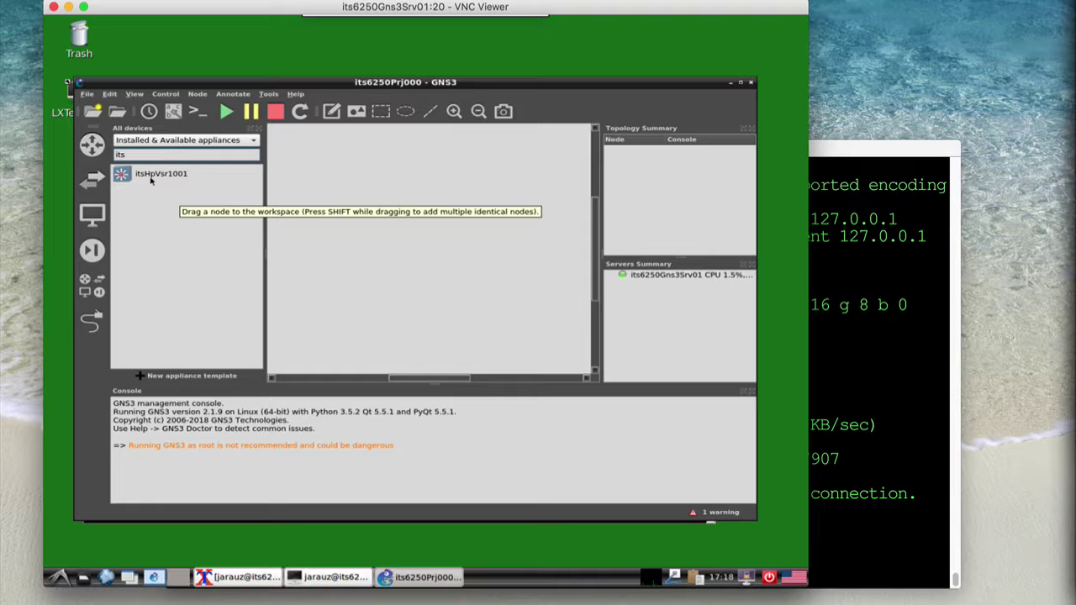
left_click(134, 176)
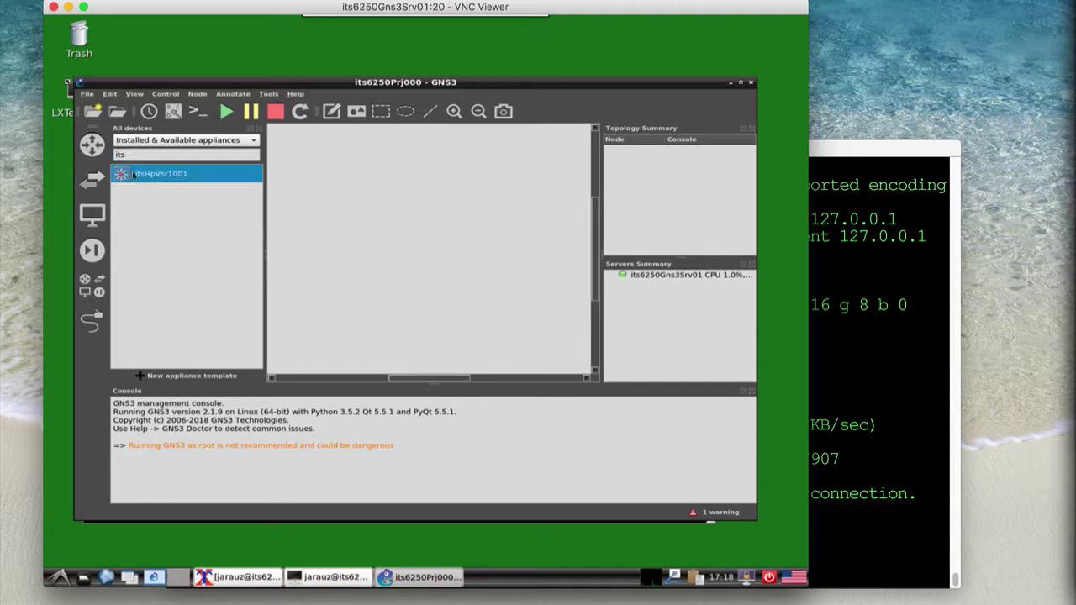
left_click_drag(125, 178, 346, 243)
left_click_drag(132, 172, 505, 246)
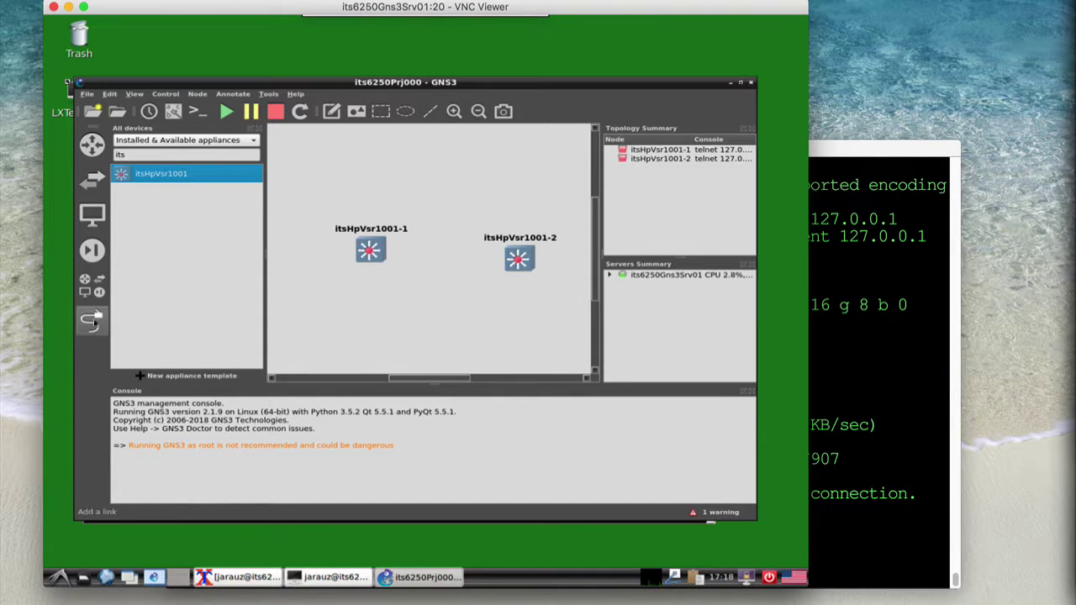
Link Ethernet0 of itsHpVsr1001-1 to Ethernet0 of itsHpVsr1001-2
left_click(92, 320)
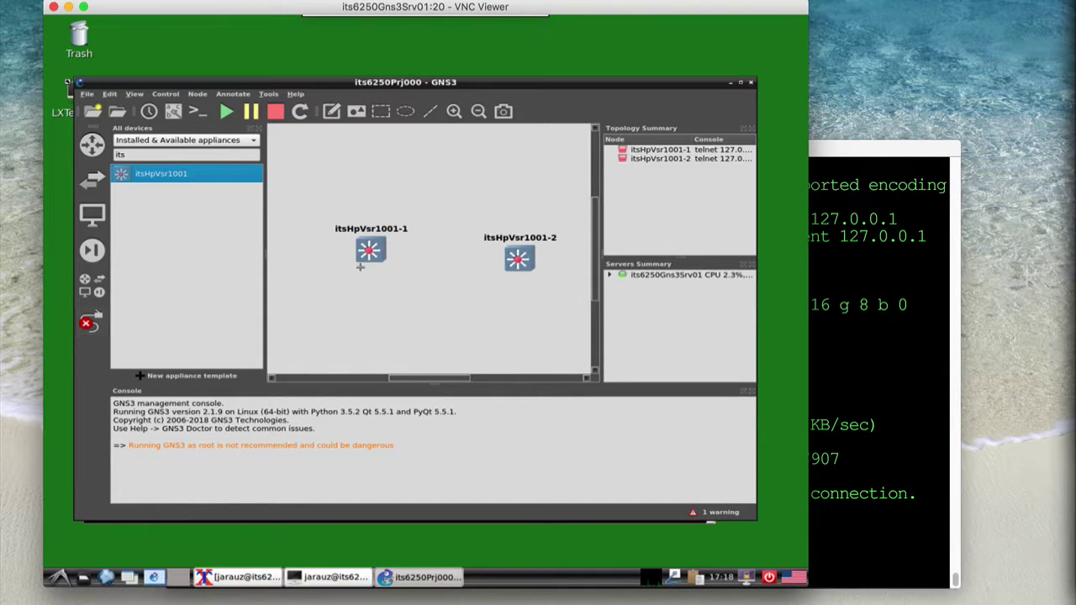
left_click(369, 258)
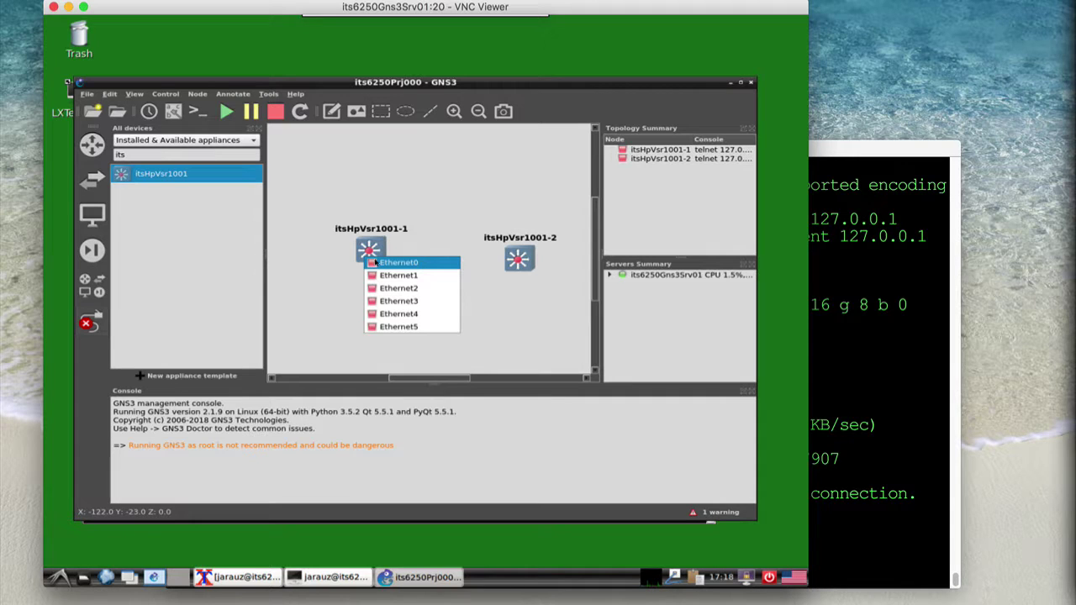
left_click(376, 263)
left_click(514, 260)
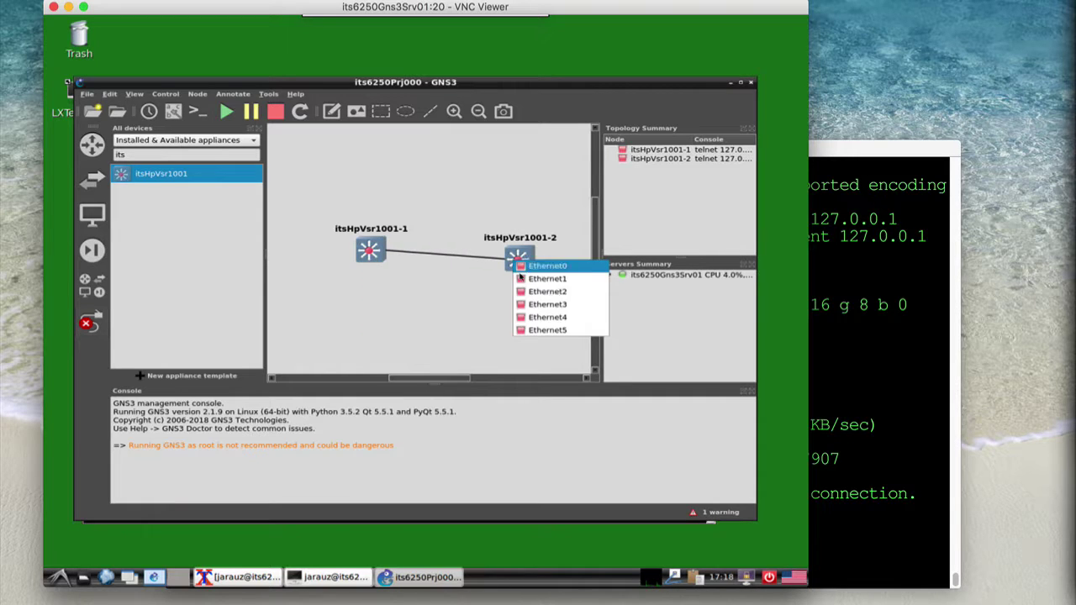
left_click(523, 267)
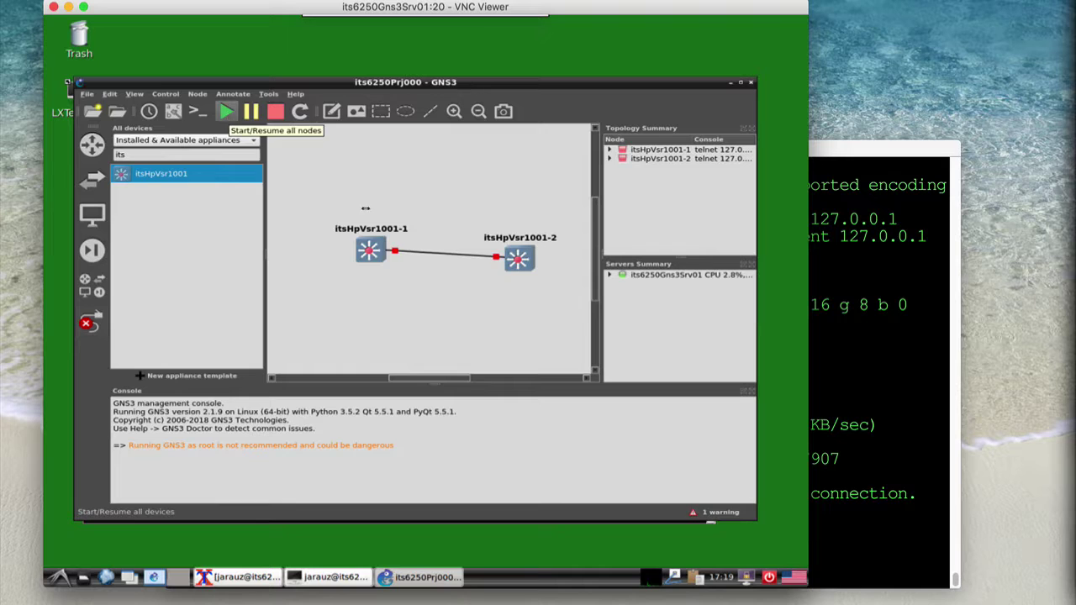
Start both itsHpVsr1001 nodes, then widen the GNS3 window and the Topology Summary panel
mouse_move(521, 259)
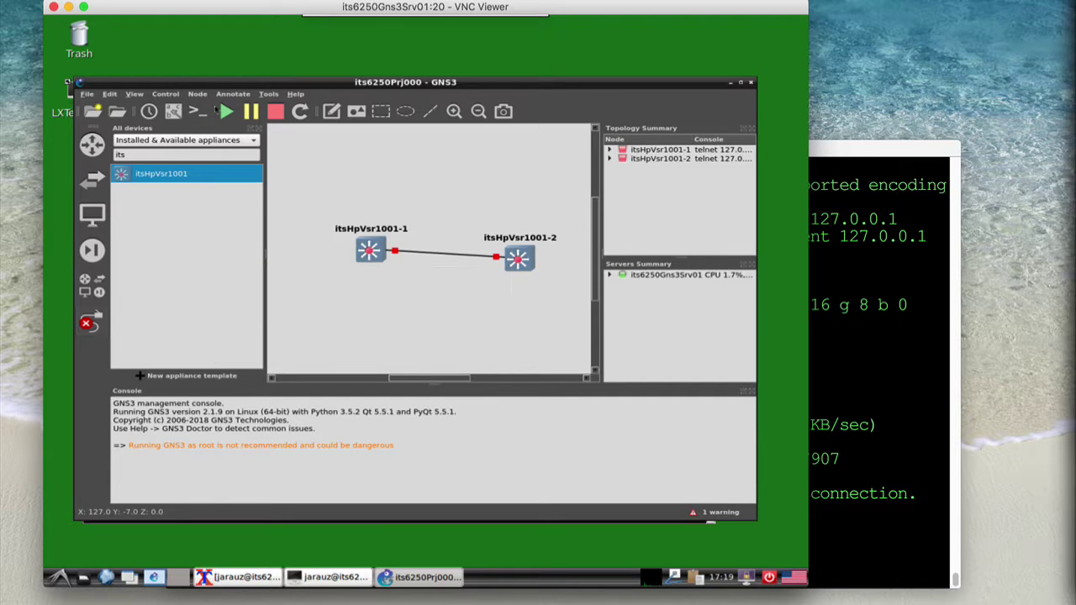
left_click(226, 111)
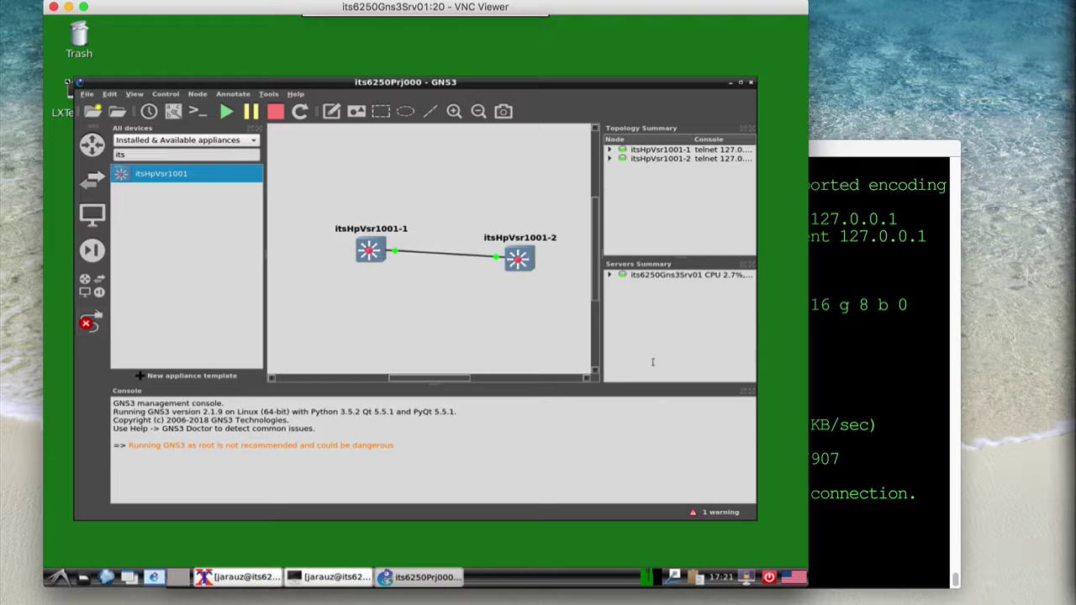
left_click_drag(756, 364, 779, 363)
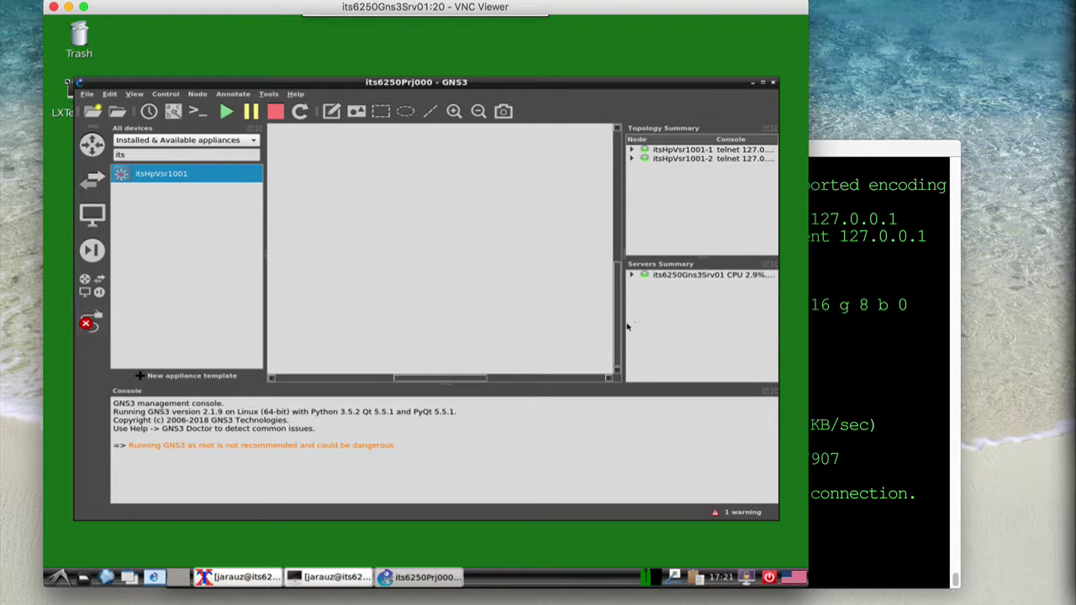
left_click_drag(601, 326, 591, 328)
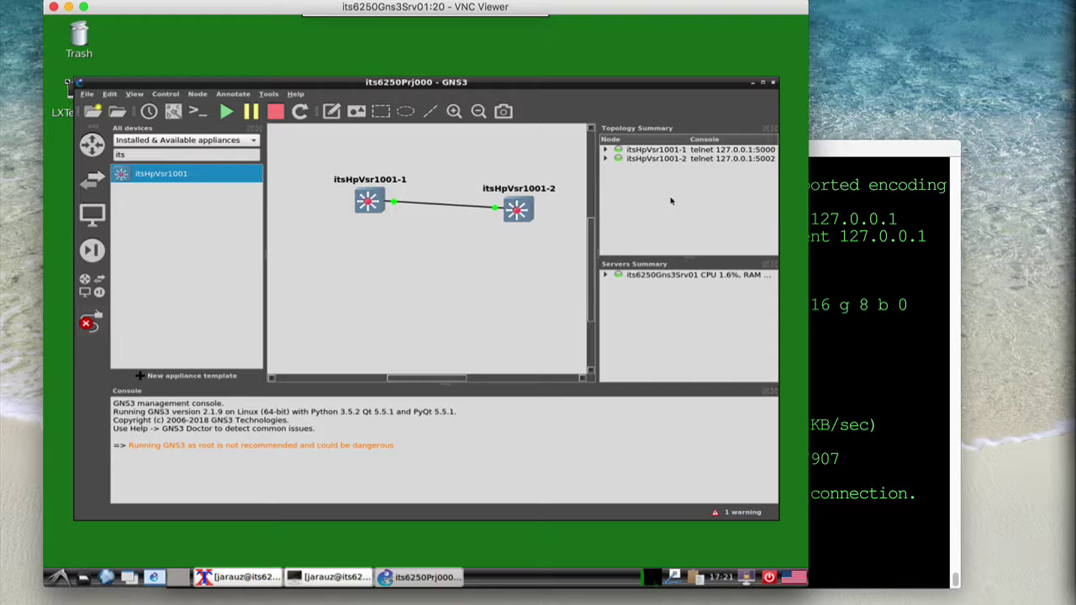
Open a new LXTerminal window over the GNS3 workspace, hiding the terminal running GNS3
left_click(342, 578)
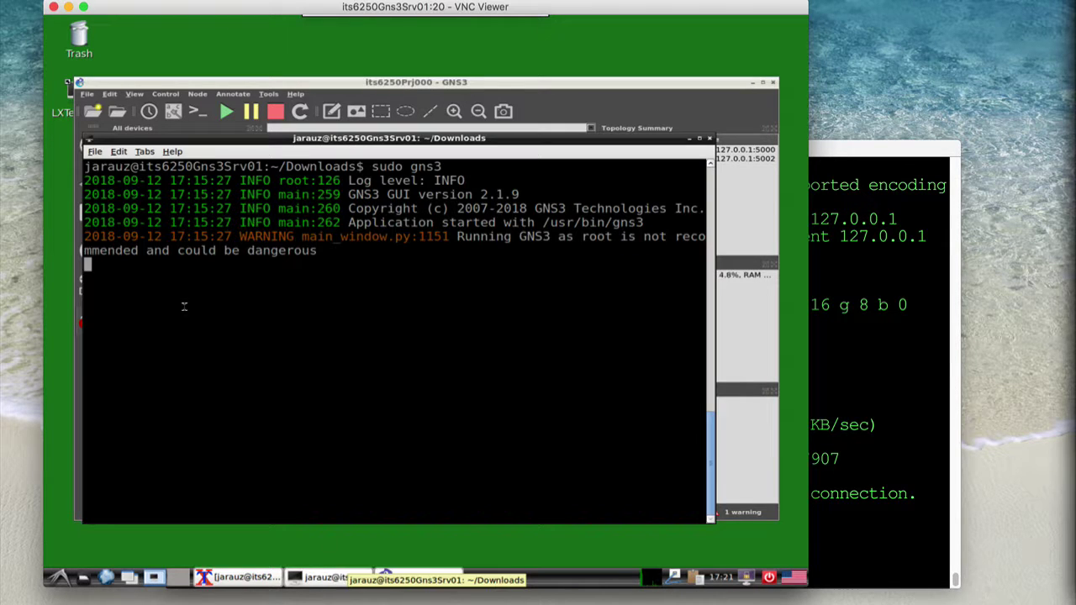
left_click(97, 153)
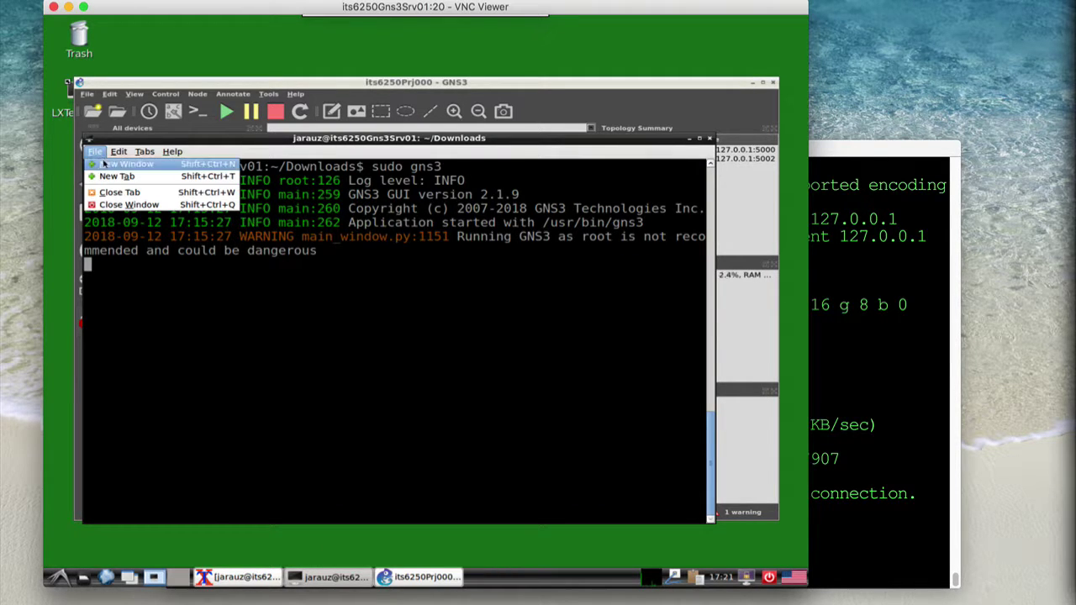
left_click(122, 166)
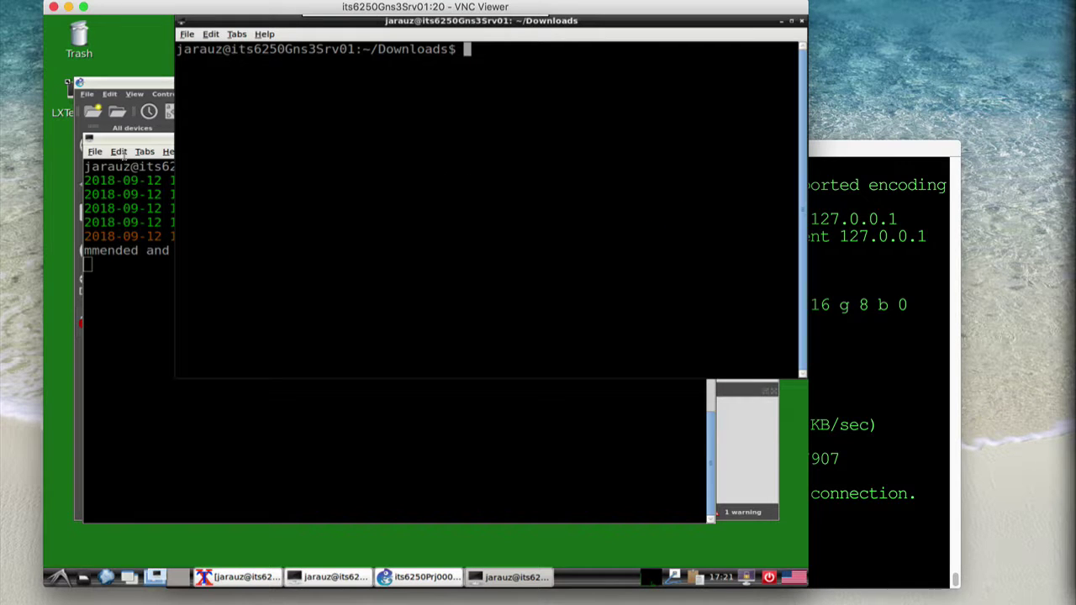
left_click(122, 143)
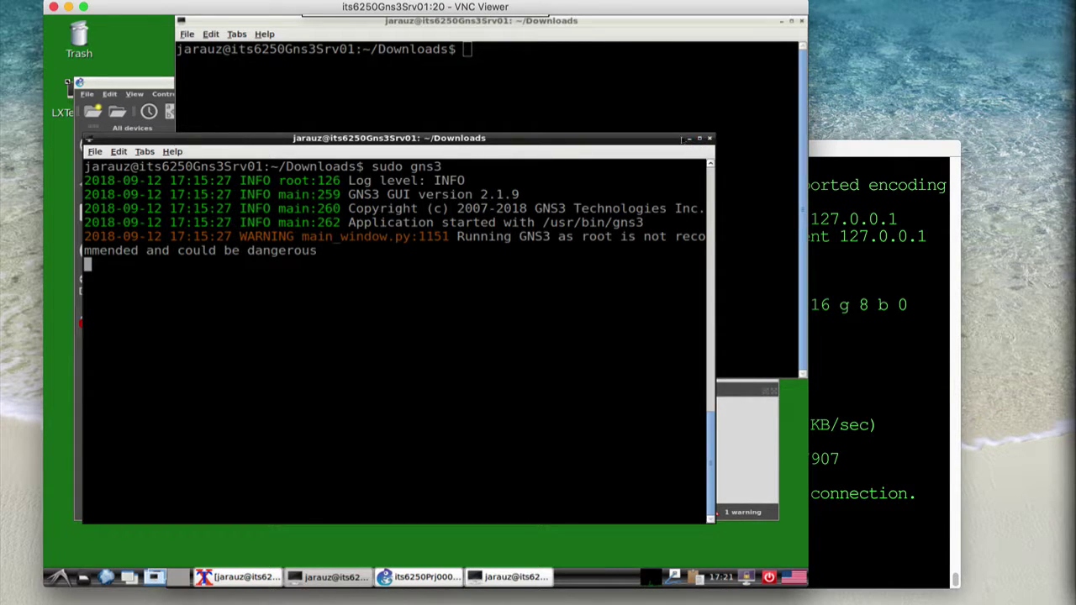
left_click(689, 140)
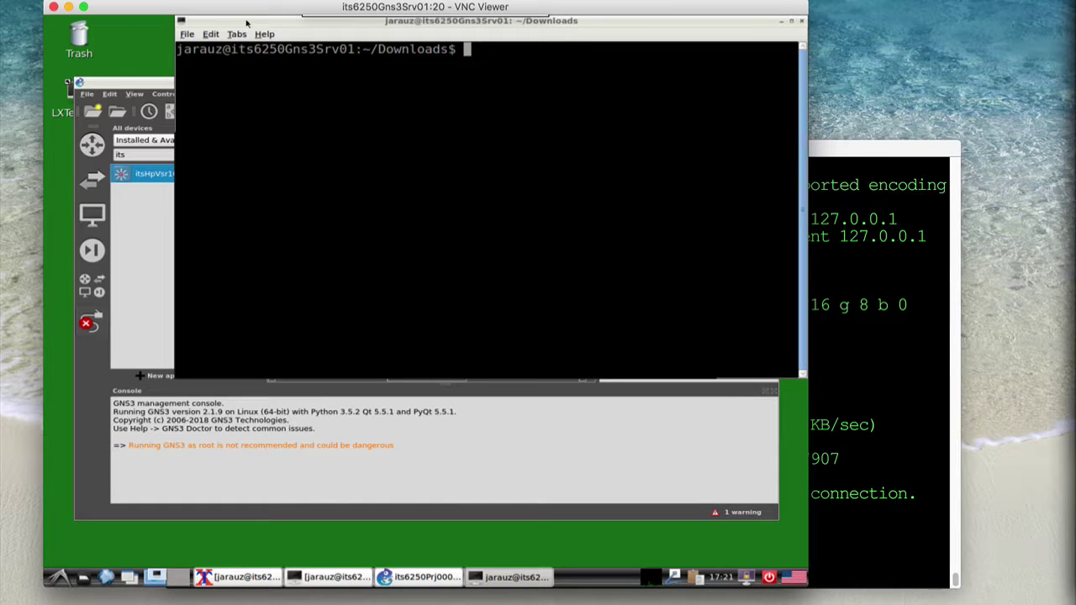
left_click_drag(195, 149, 194, 148)
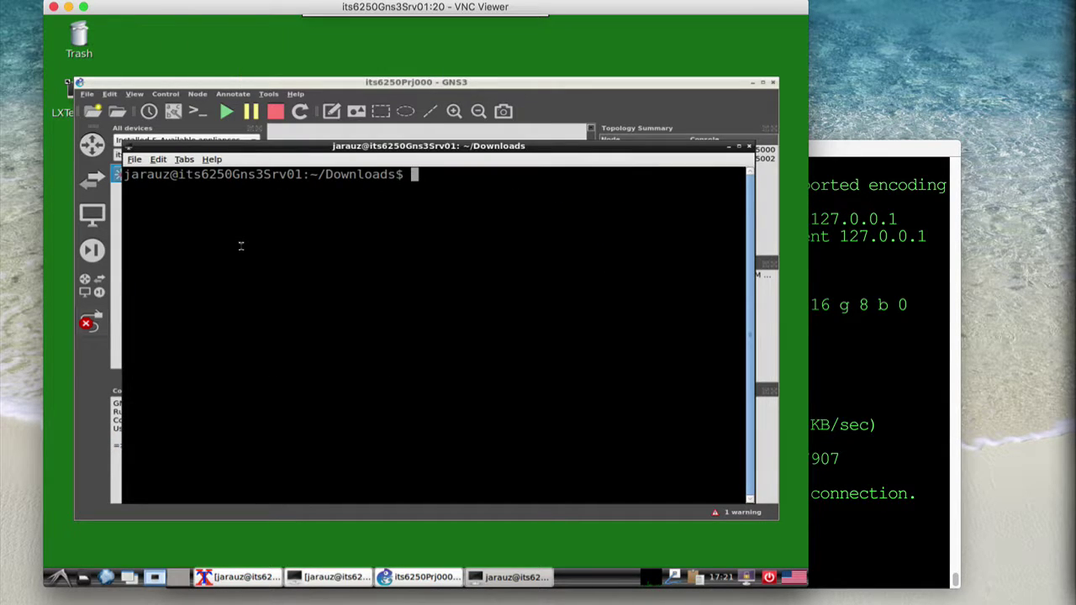
Telnet to localhost 5000 and enter system-view on the first router
type("telnet loca")
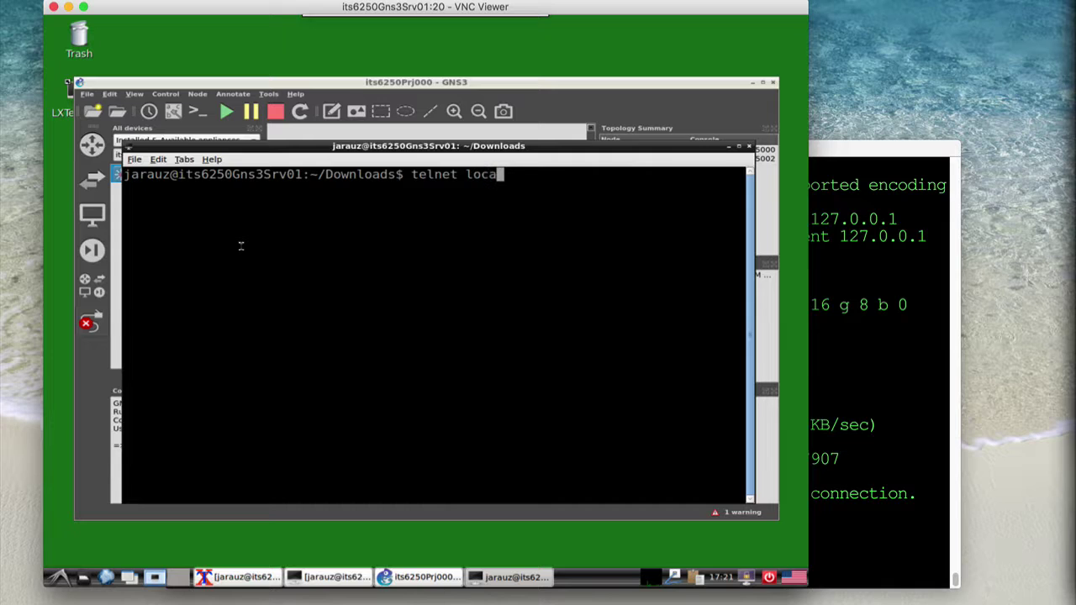
type("lhost 5000")
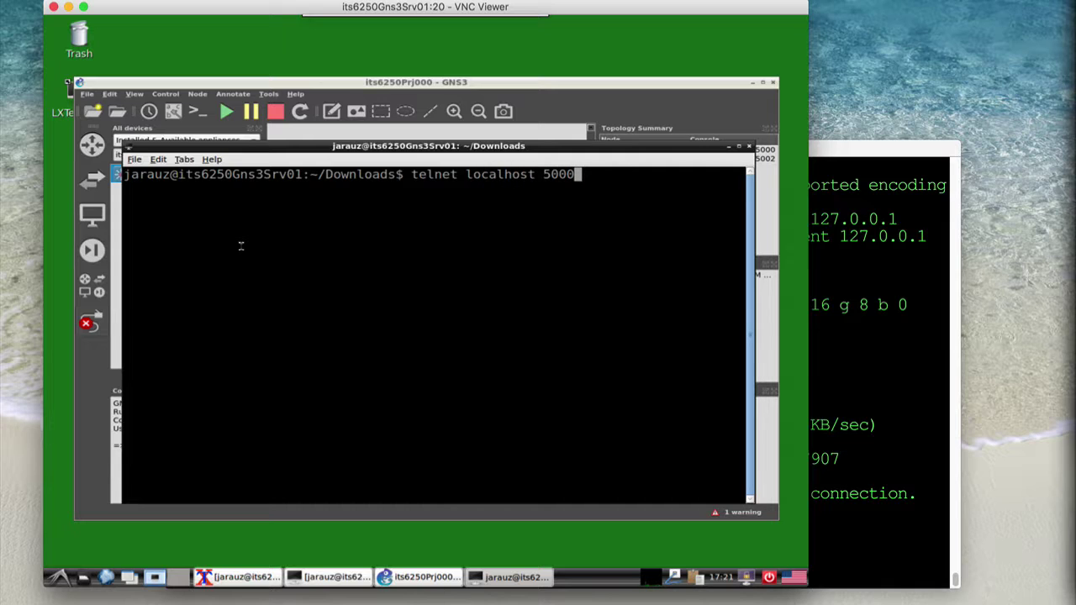
key("Return")
key("Return")
key("Return")
key("Return")
key("Return")
key("Return")
key("Return")
key("Return")
key("Return")
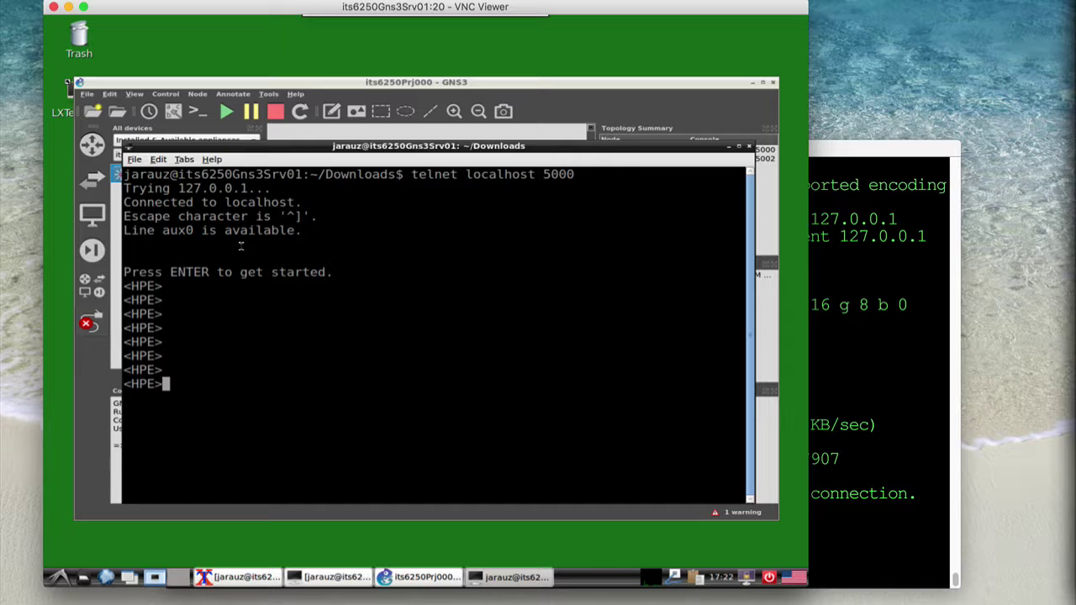
type("system-view")
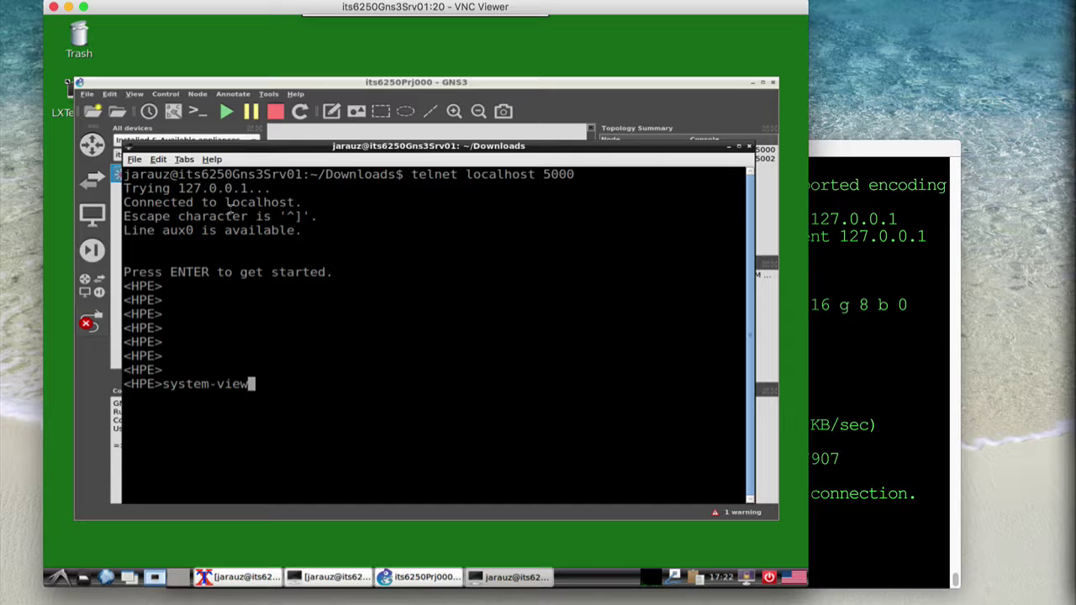
key("Return")
Run 'show interface brief' to confirm GE1/0–GE6/0 are UP, then exit to user view
type("show interc")
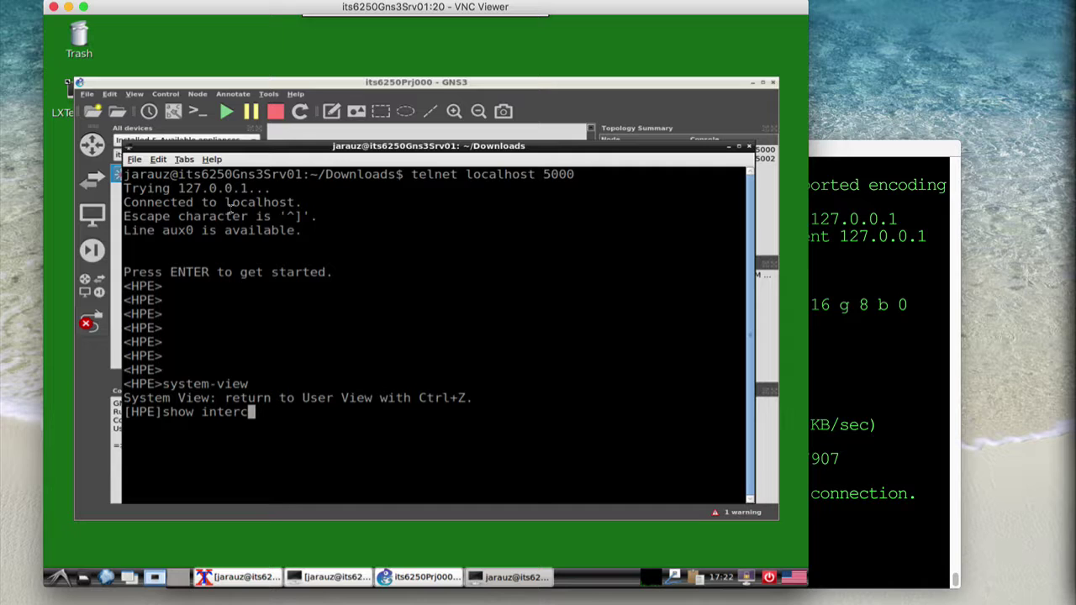
key("BackSpace")
type("face brief")
key("Return")
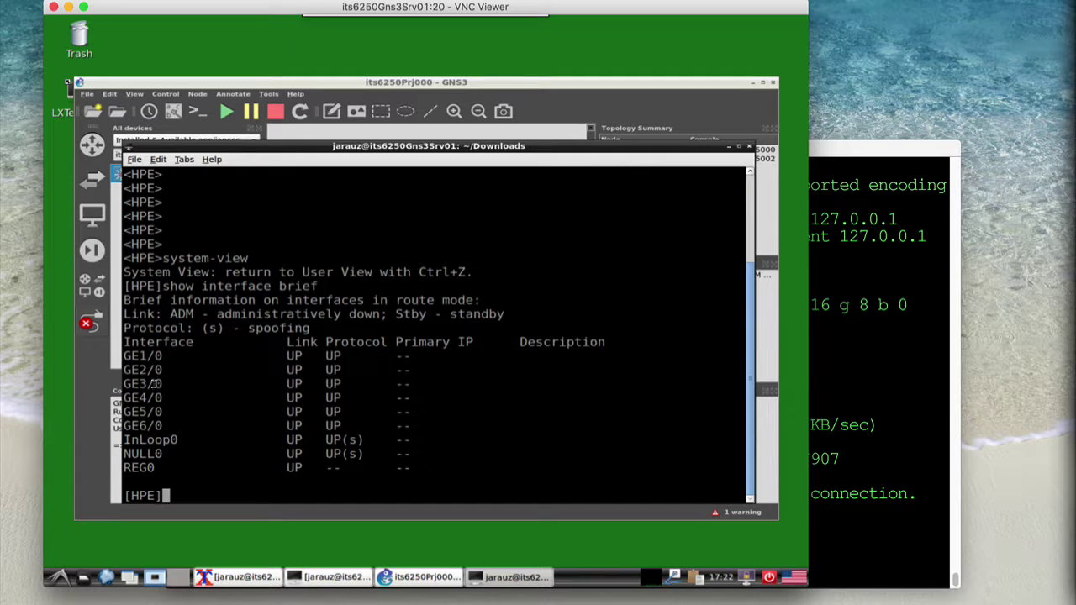
type("exit")
key("Return")
key("Return")
key("Return")
key("Return")
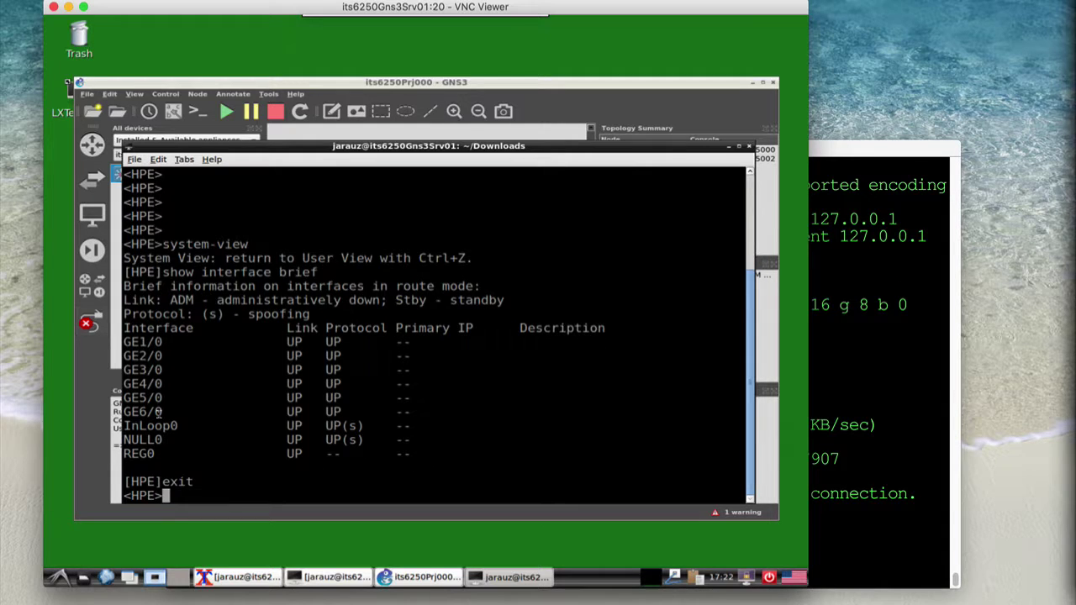
left_click(132, 159)
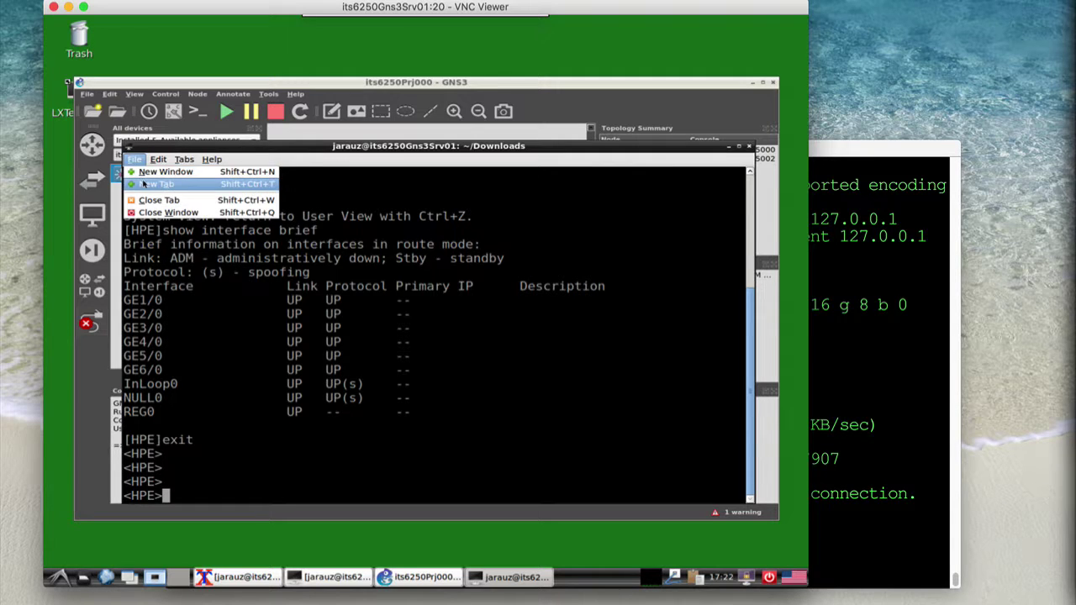
In a new terminal tab, telnet to localhost 5002 and enter system-view on the second router
left_click(145, 183)
type("t")
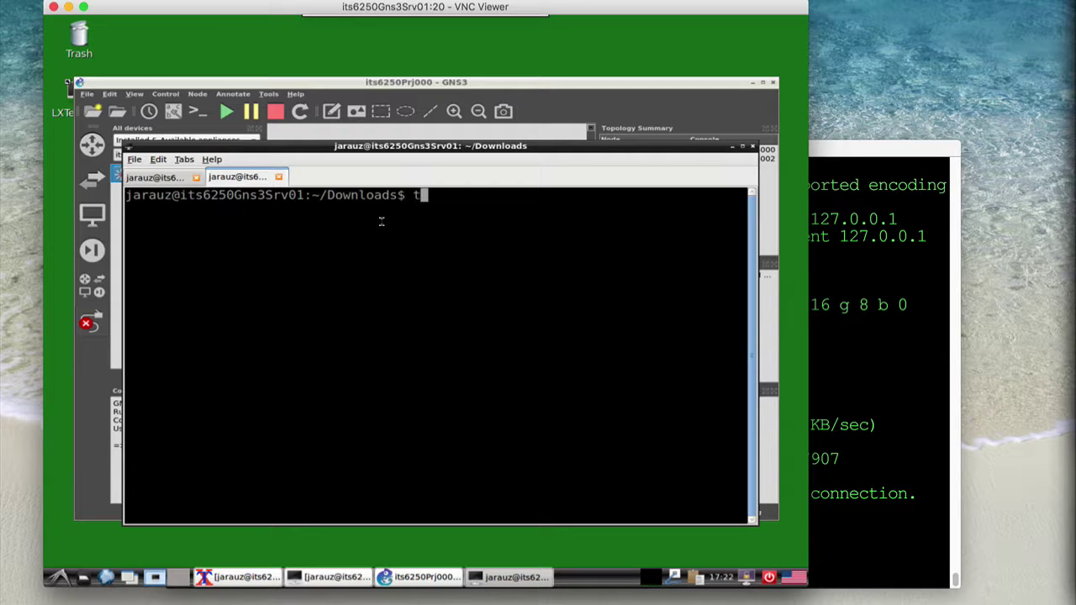
type("elnet localhost 5003")
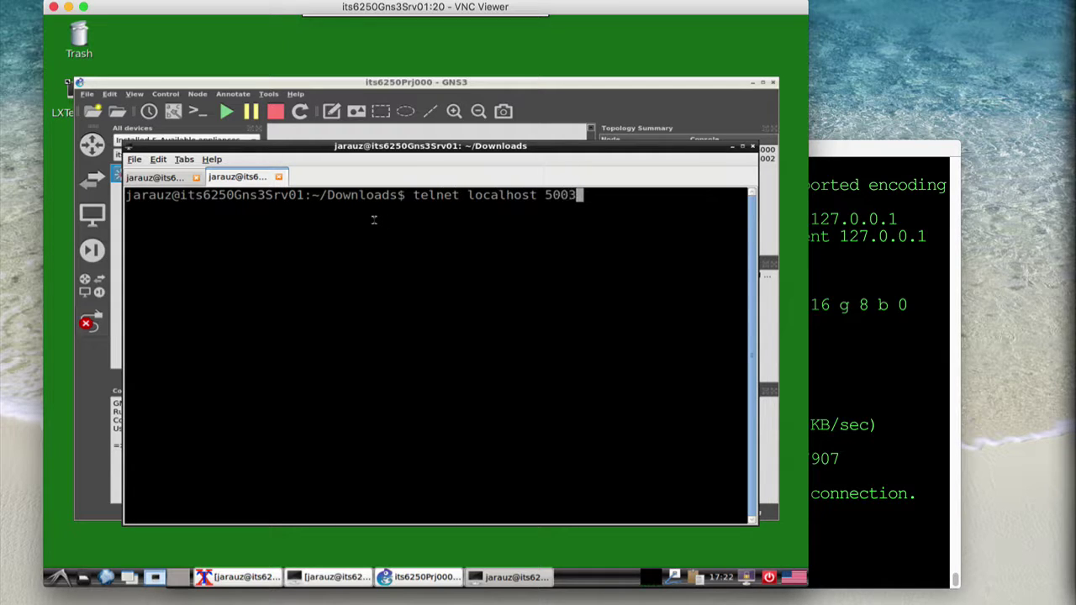
key("BackSpace")
type("2")
key("Return")
key("Return")
key("Return")
key("Return")
key("Return")
key("Return")
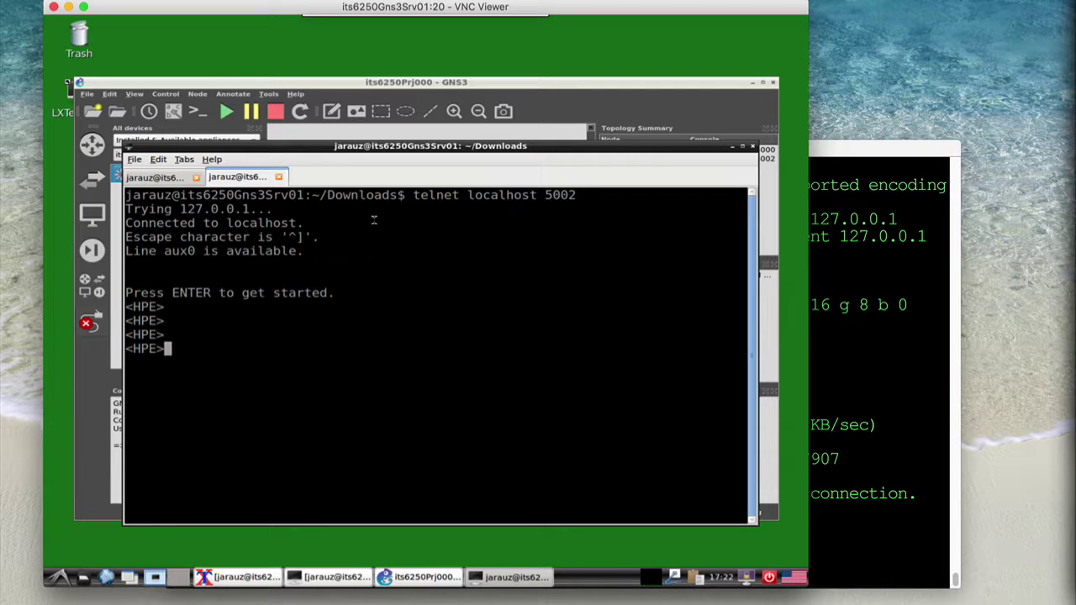
type("system-view")
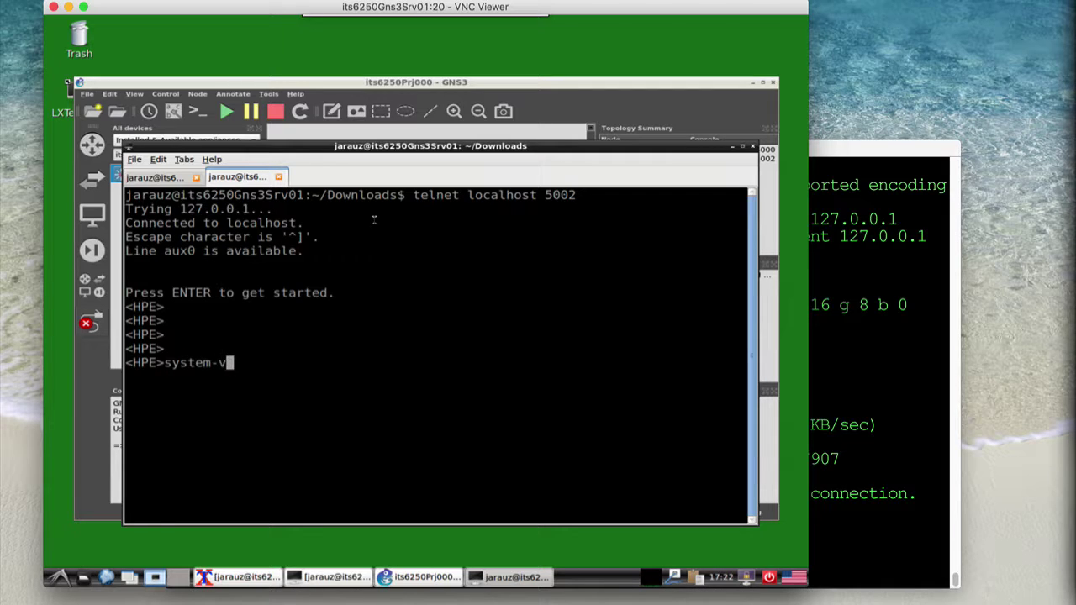
key("Return")
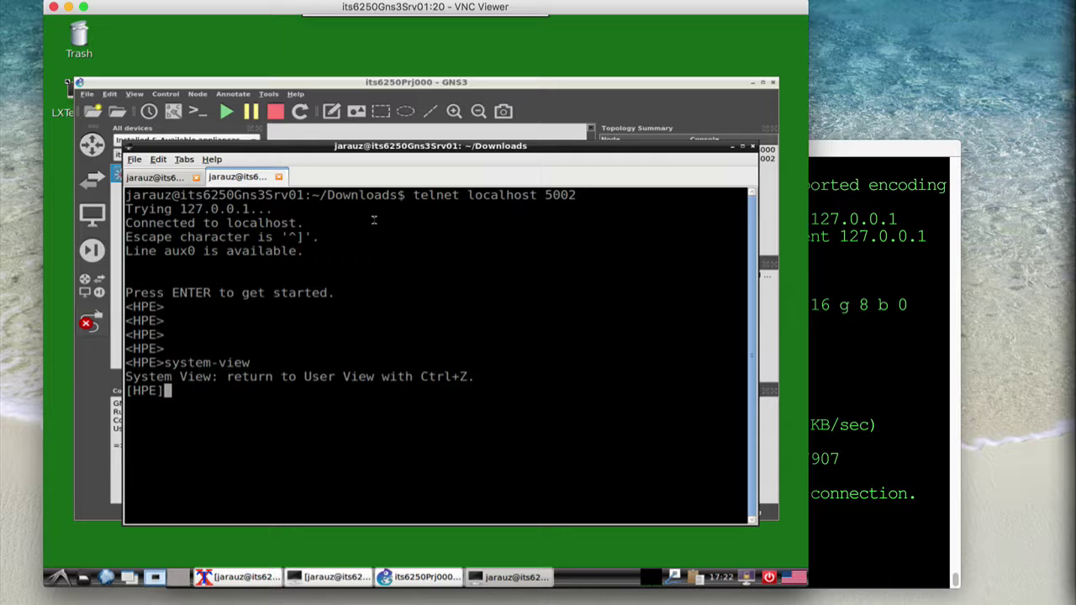
Run 'show interface brief' showing GE1/0–GE6/0 UP, exit, and close the console tab
type("show inte")
key("Tab")
type("brief")
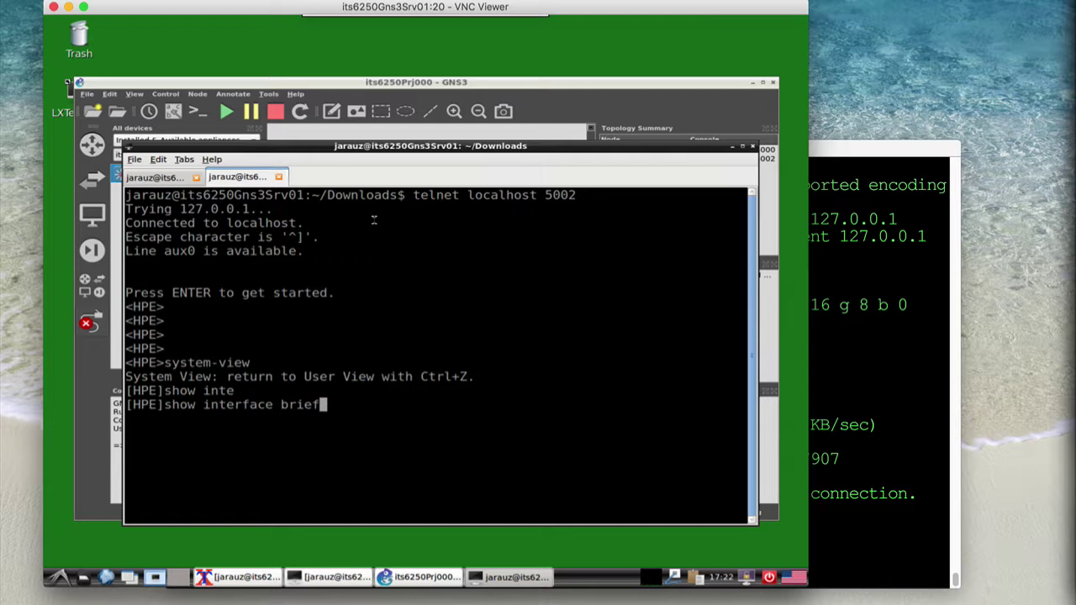
key("Return")
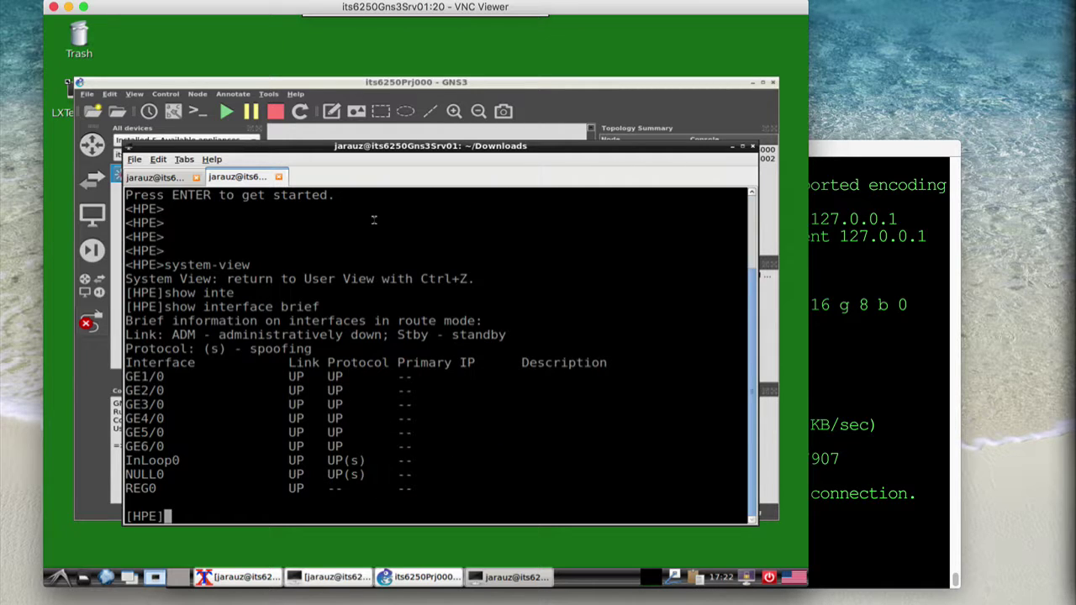
type("exit")
key("Return")
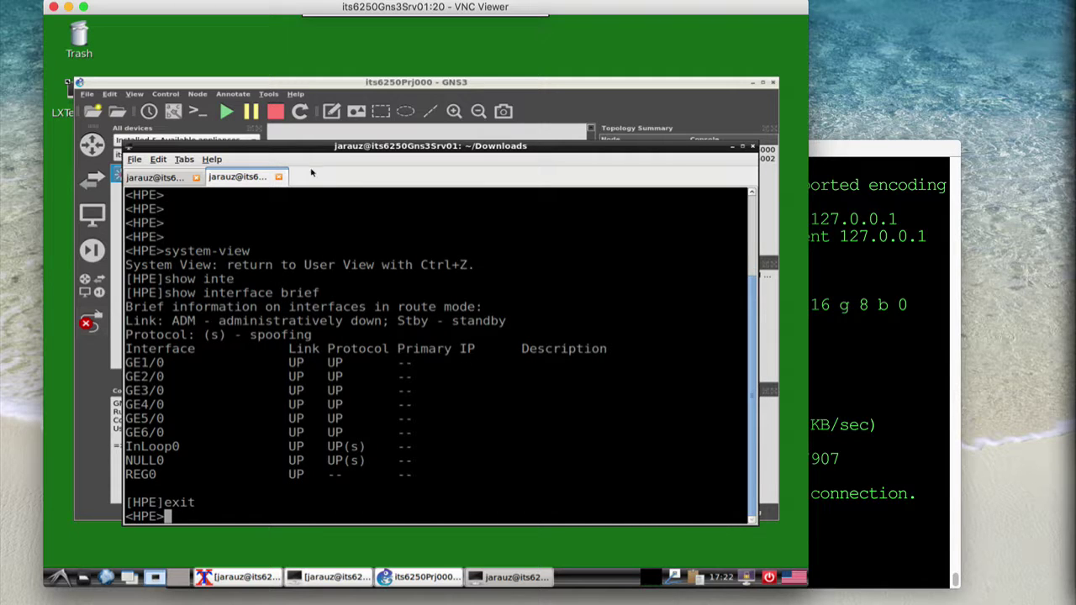
left_click(279, 178)
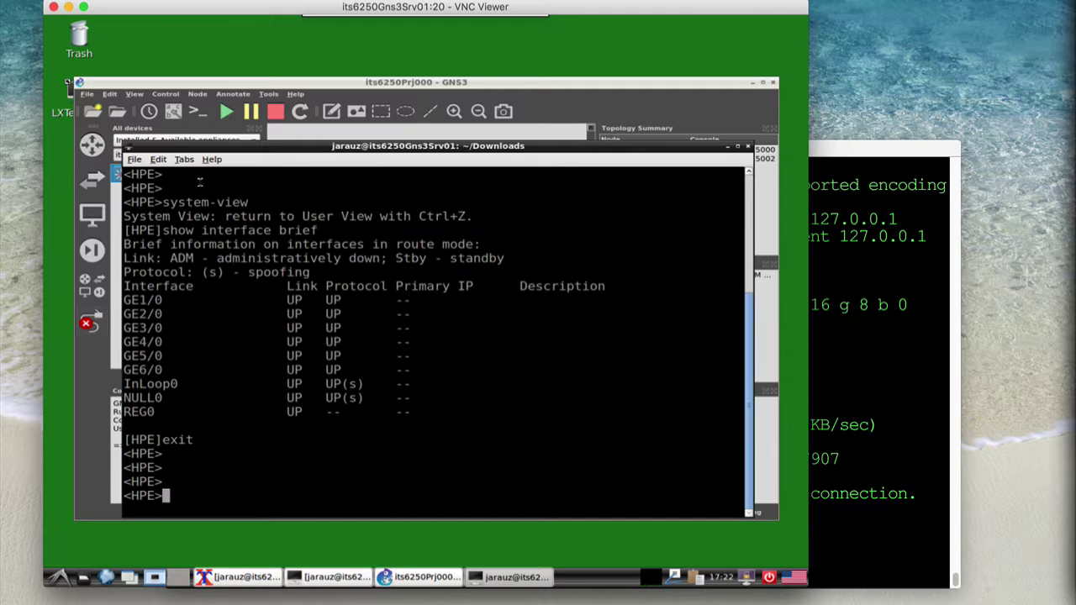
Close the LXTerminal console window and the VNC Viewer session
left_click(748, 147)
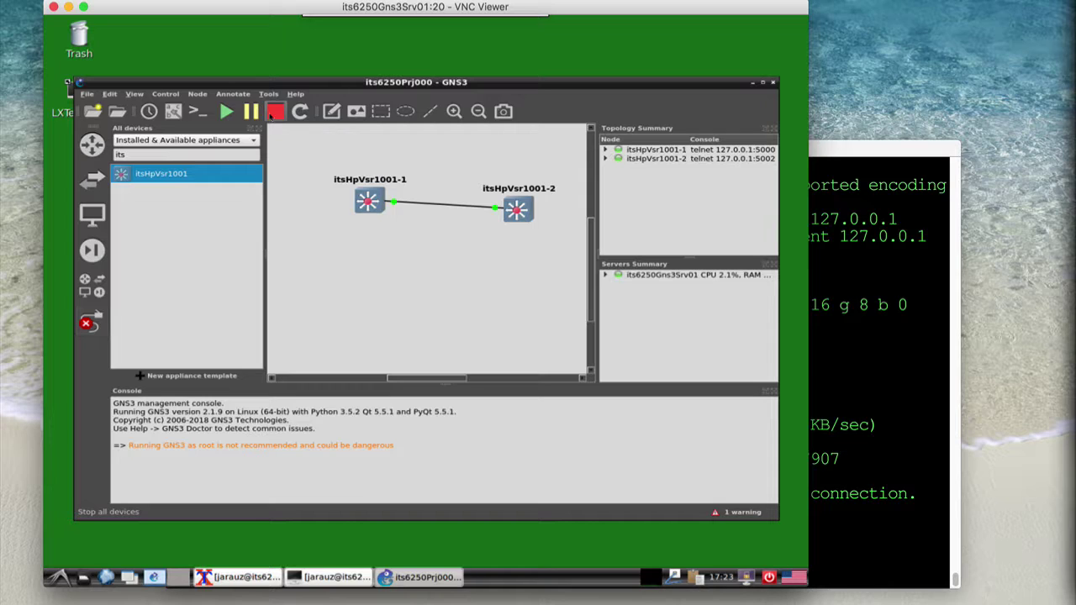
left_click(53, 8)
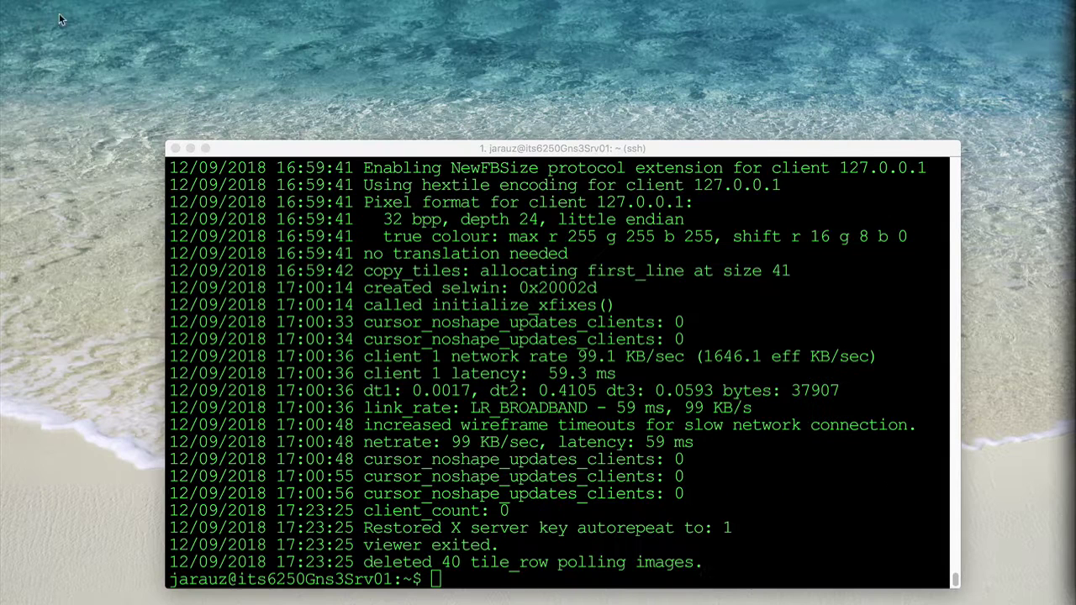
Log out of the ssh session on the GNS3 server with exit
type("exit")
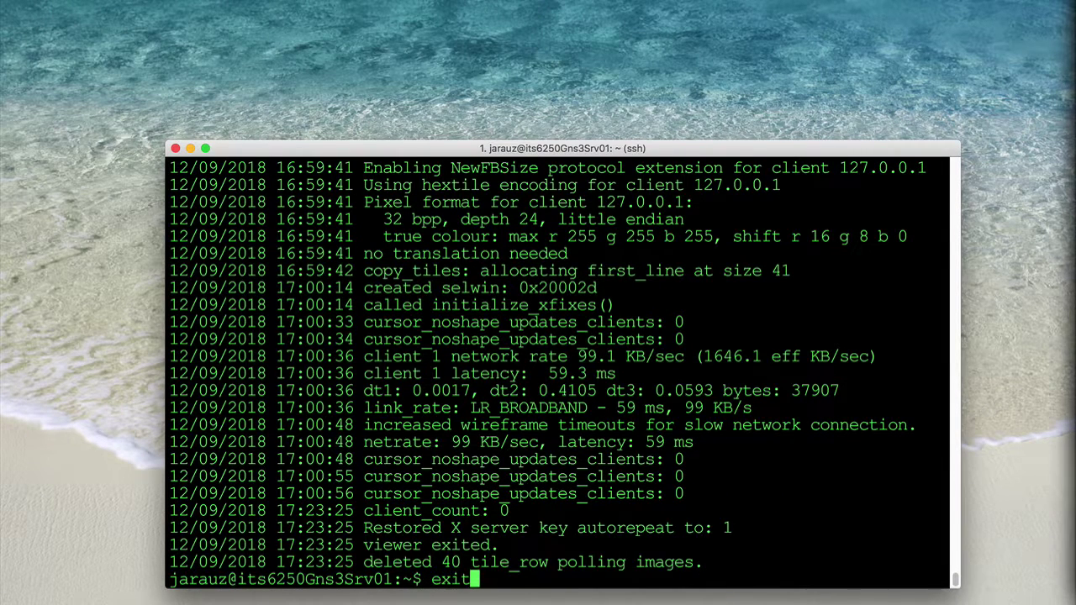
key("Return")
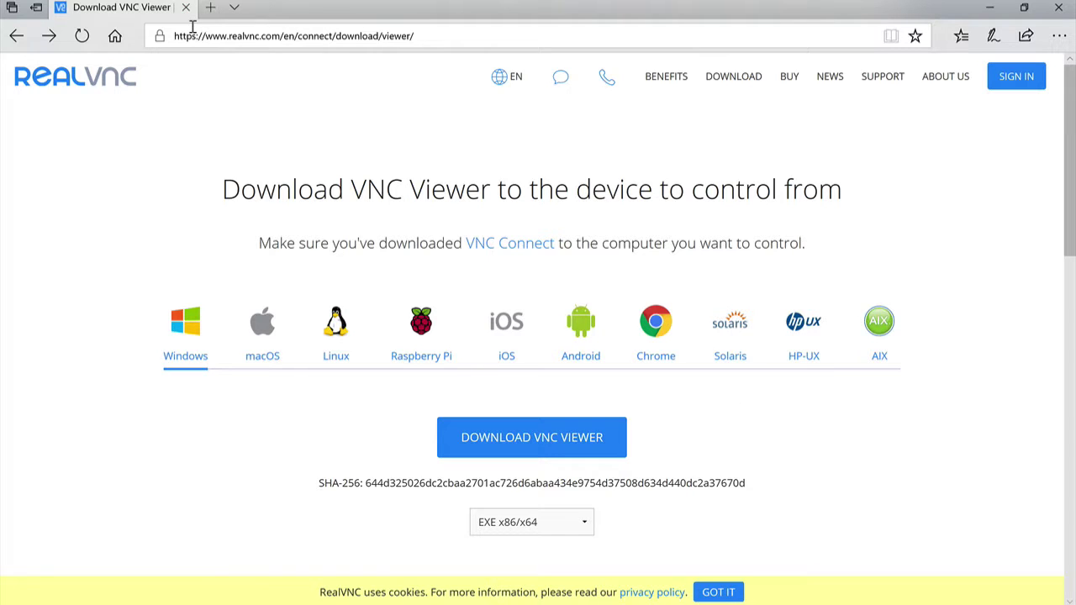
Select the RealVNC download page address, dismiss the suggestions, and bring up Windows search
left_click_drag(174, 36, 469, 40)
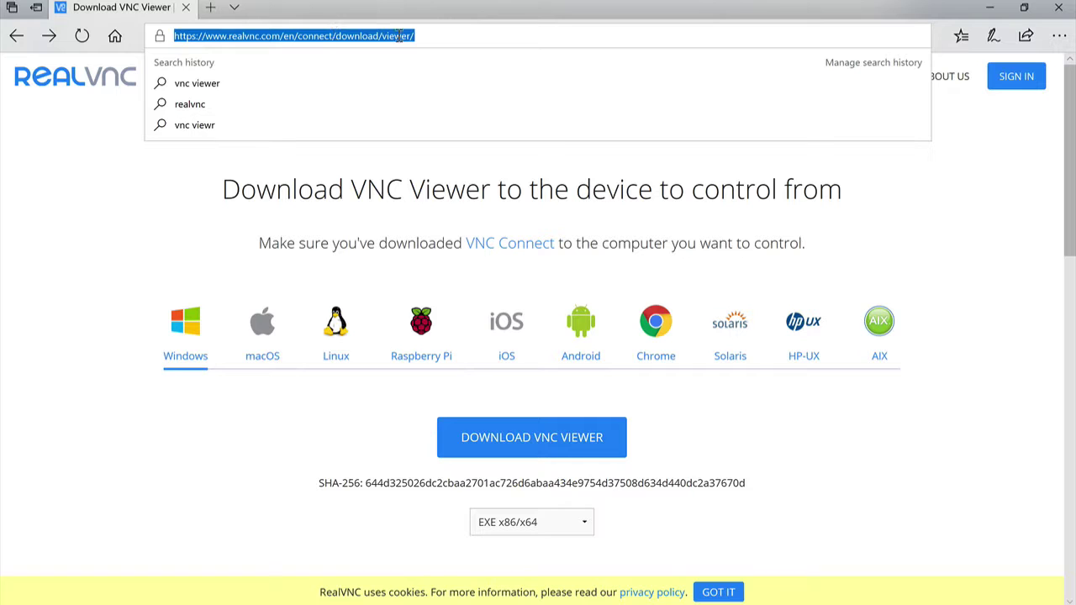
left_click(57, 481)
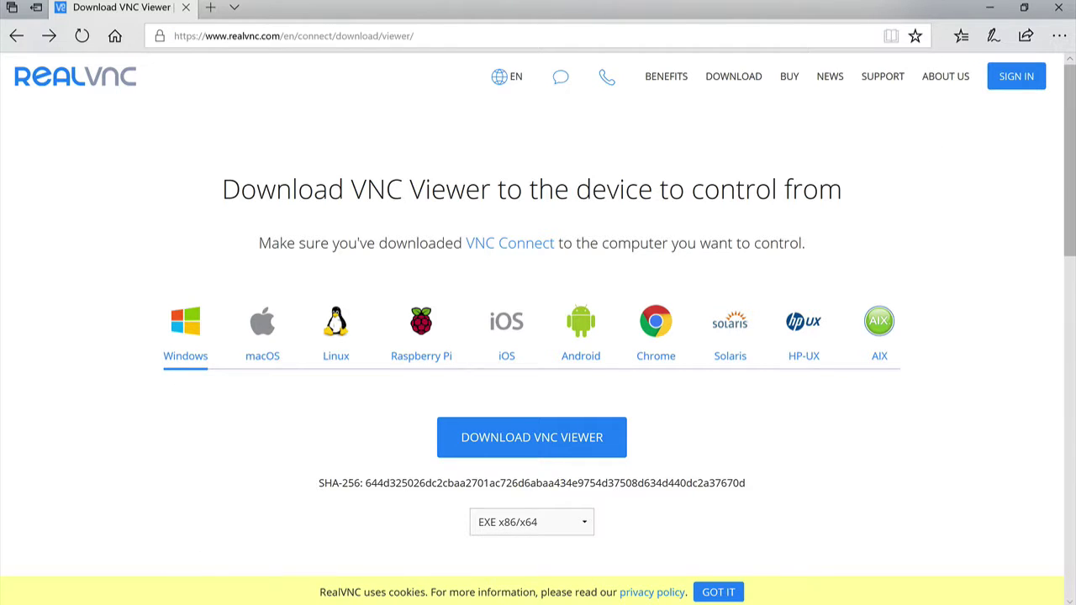
key("super+s")
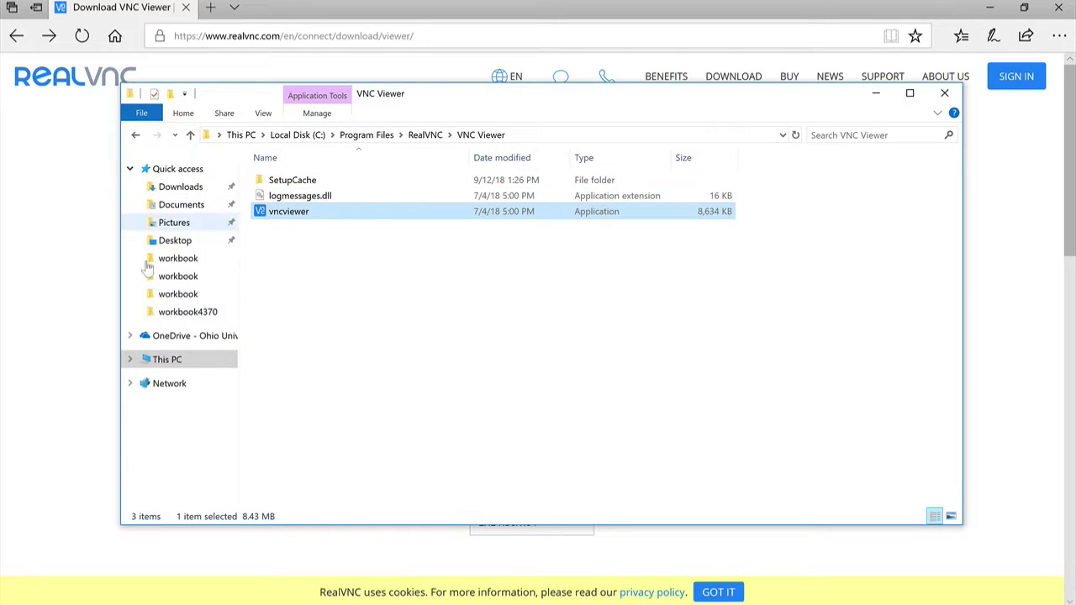
Launch vncviewer from C:\Program Files\RealVNC\VNC Viewer, then switch to Command Prompt
left_click(222, 130)
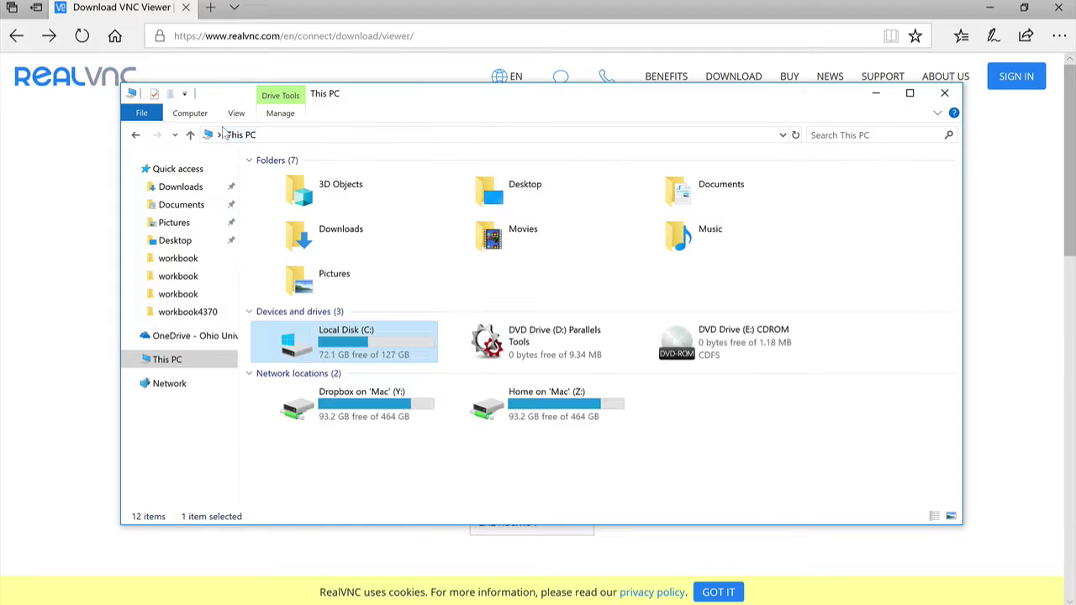
double_click(329, 322)
double_click(295, 193)
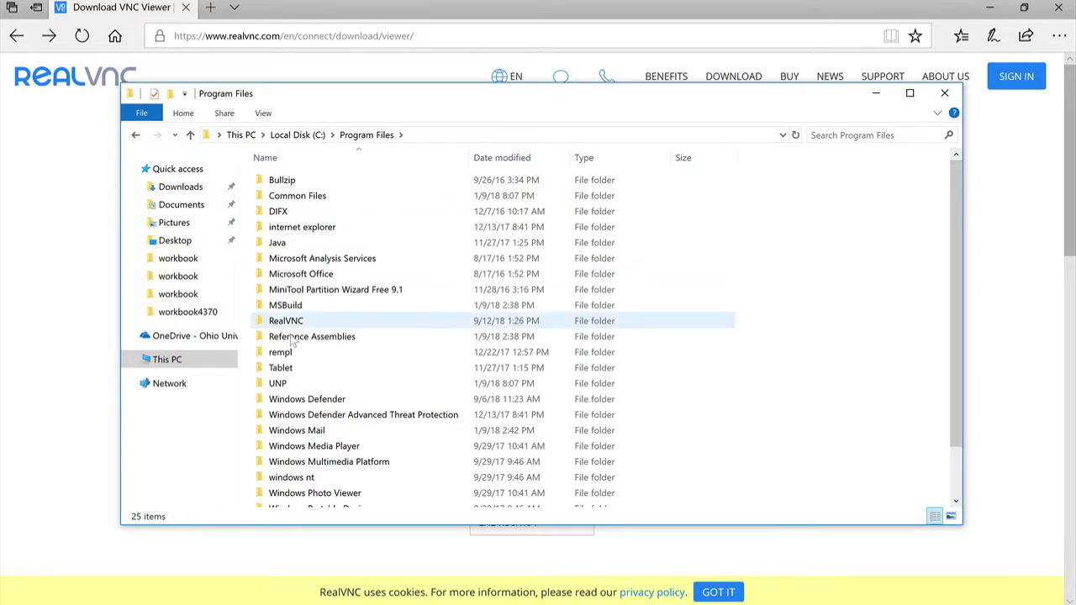
double_click(283, 319)
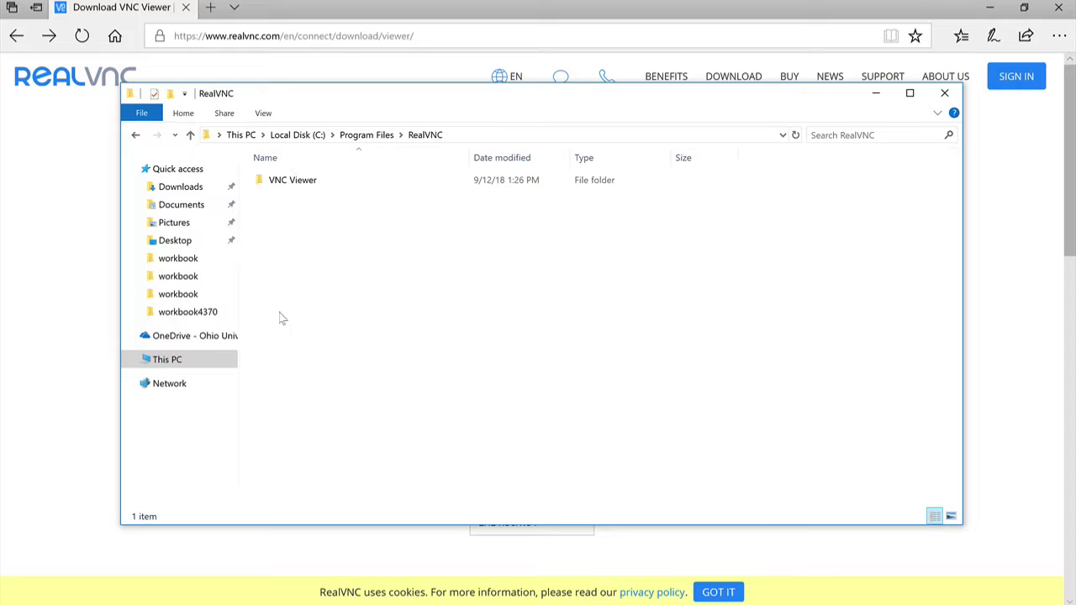
double_click(293, 180)
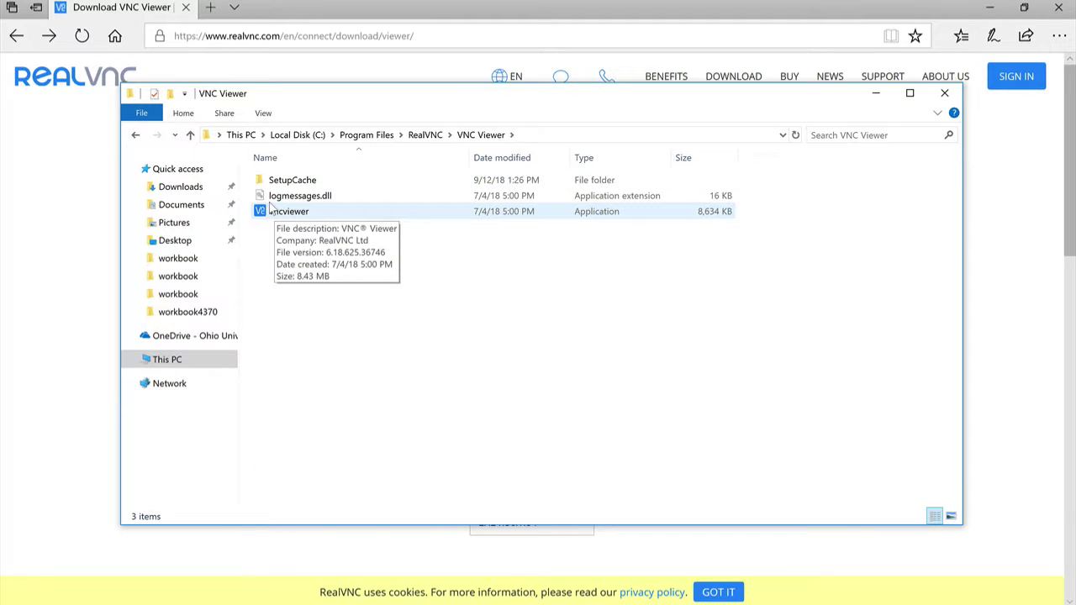
double_click(277, 211)
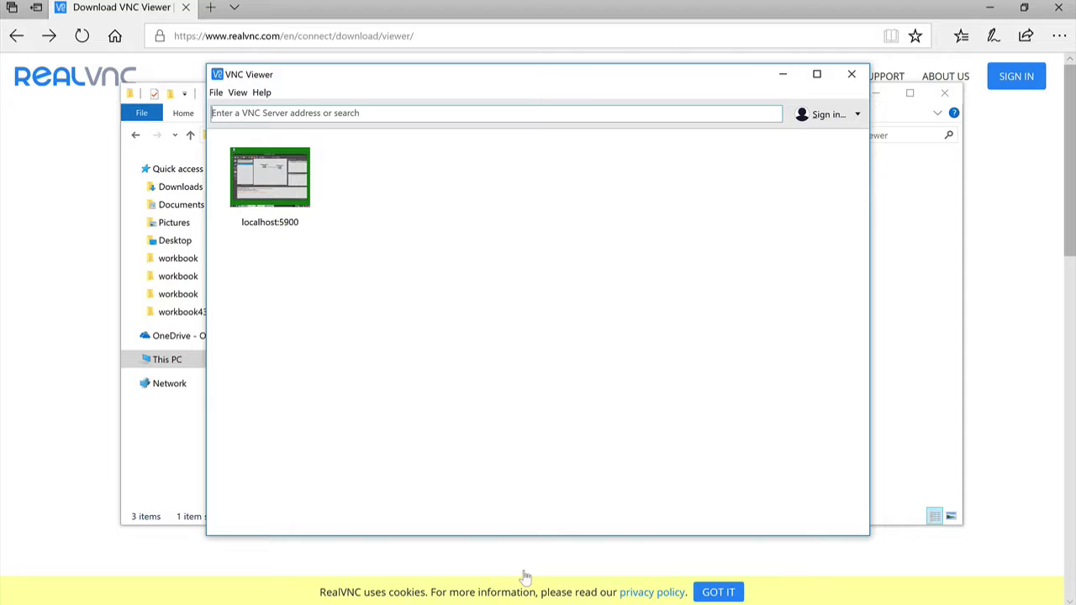
key("alt+Tab")
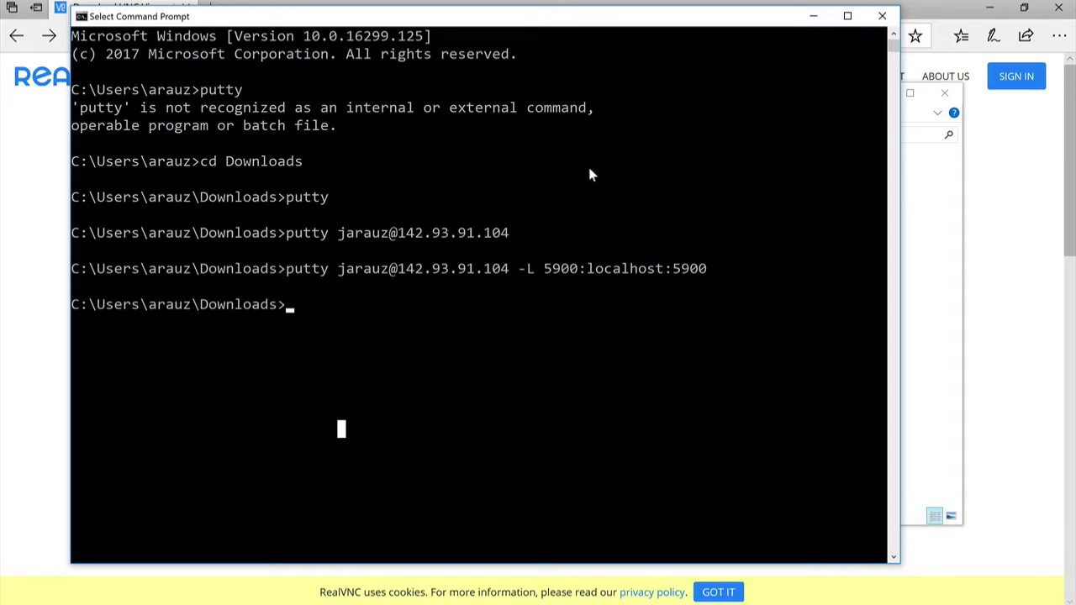
Rerun the putty -L 5900:localhost:5900 tunnel, log in, and start x11vnc -create -geometry 1024x768
key("Up")
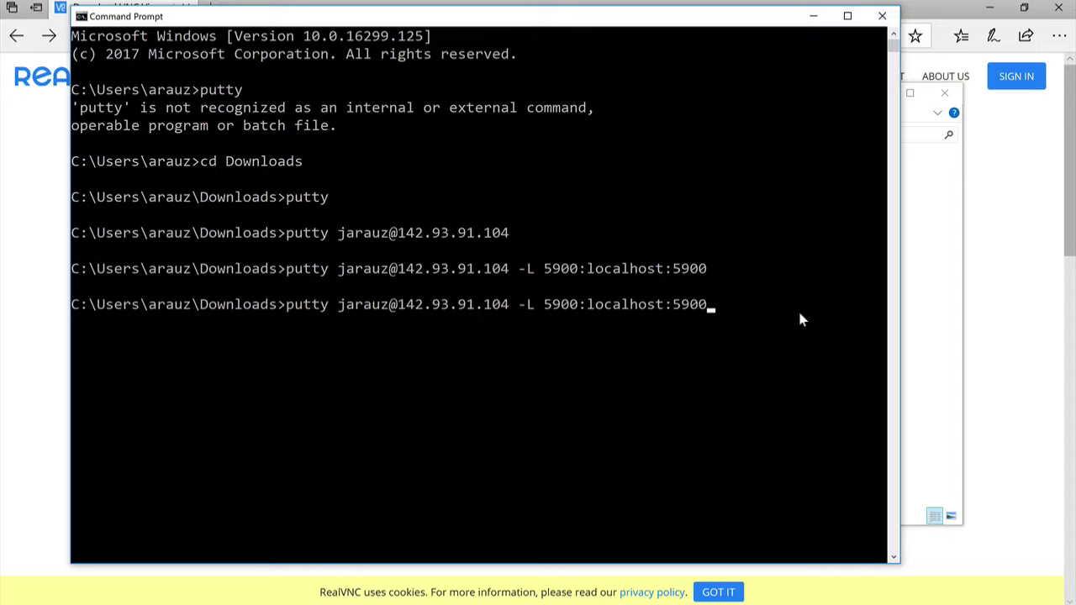
key("Return")
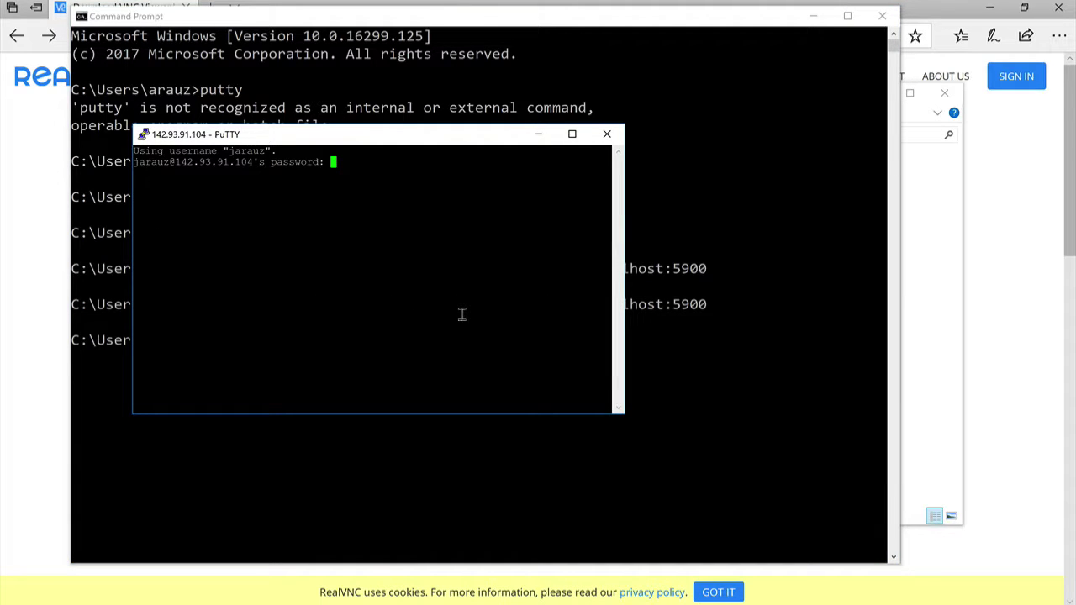
key("Return")
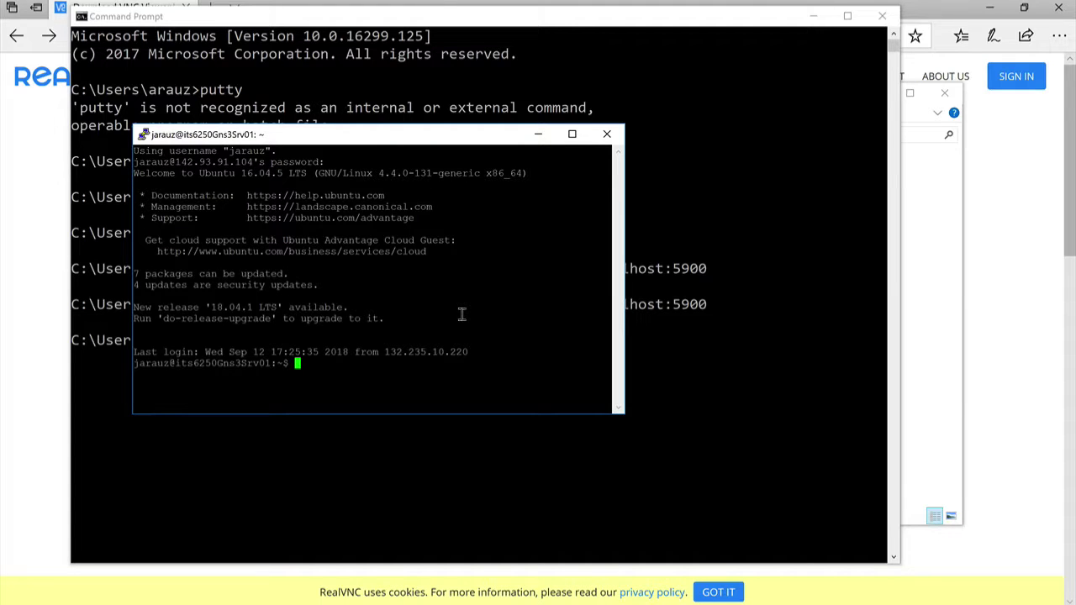
right_click(462, 315)
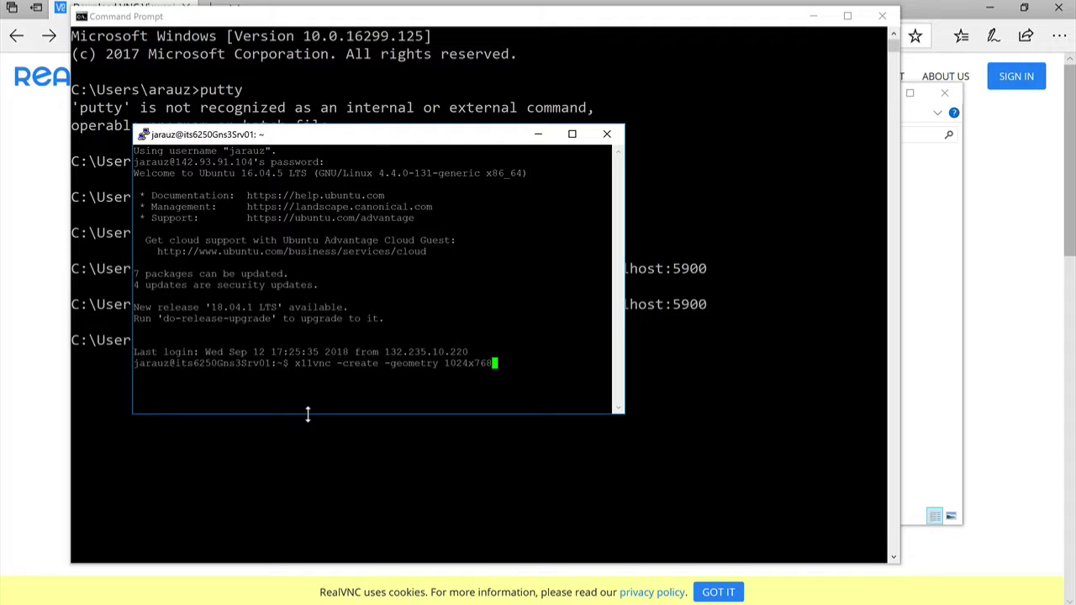
key("Return")
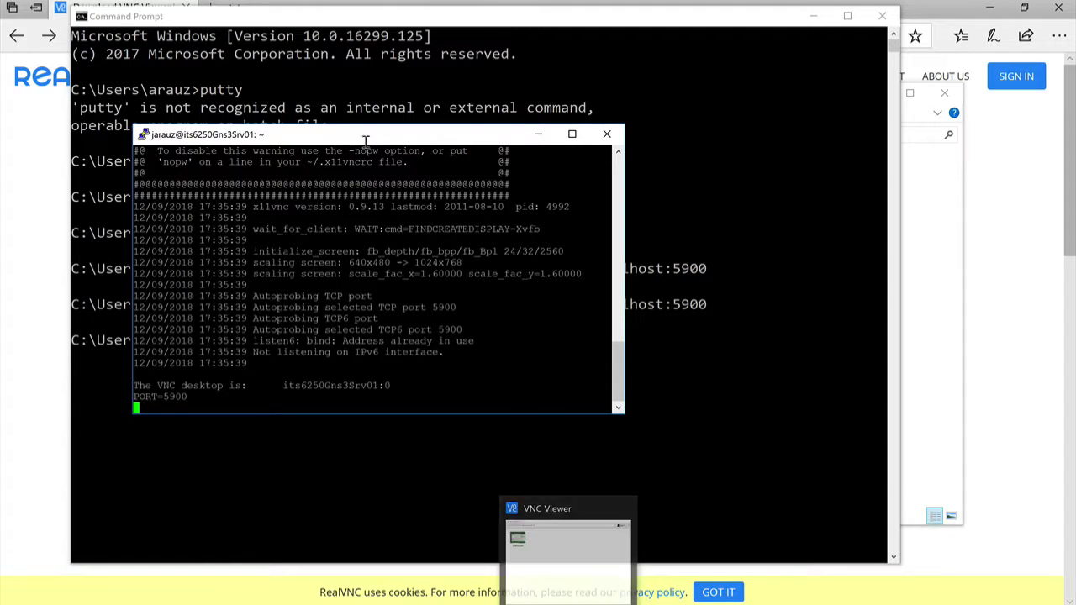
Connect VNC Viewer to localhost:5900, accept the unencrypted warning, and enlarge the session window
left_click_drag(367, 137, 827, 285)
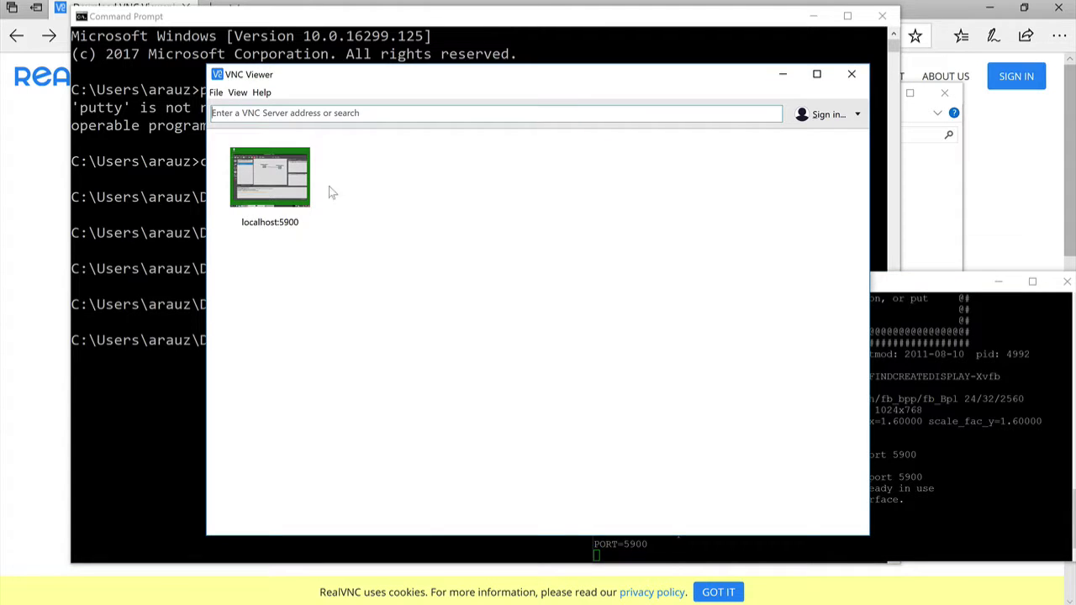
left_click(286, 114)
type("lo")
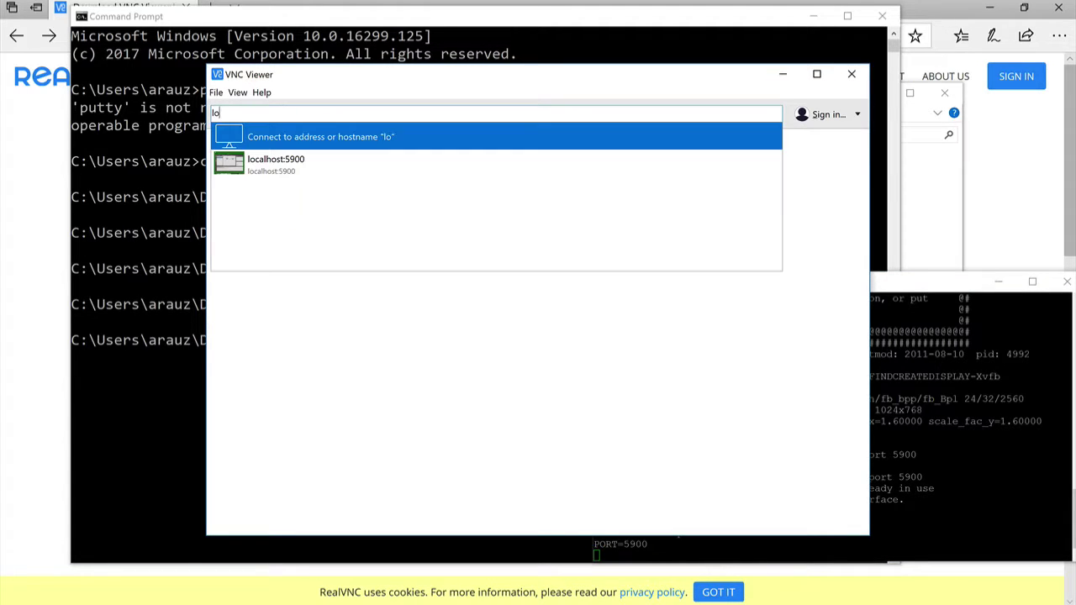
type("calhost:5900")
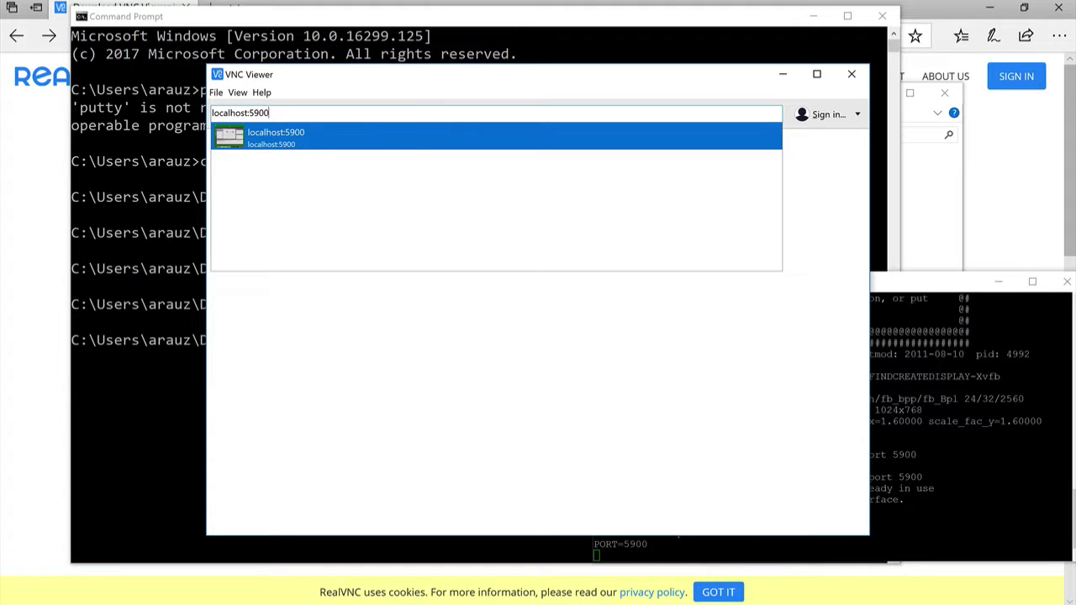
key("Return")
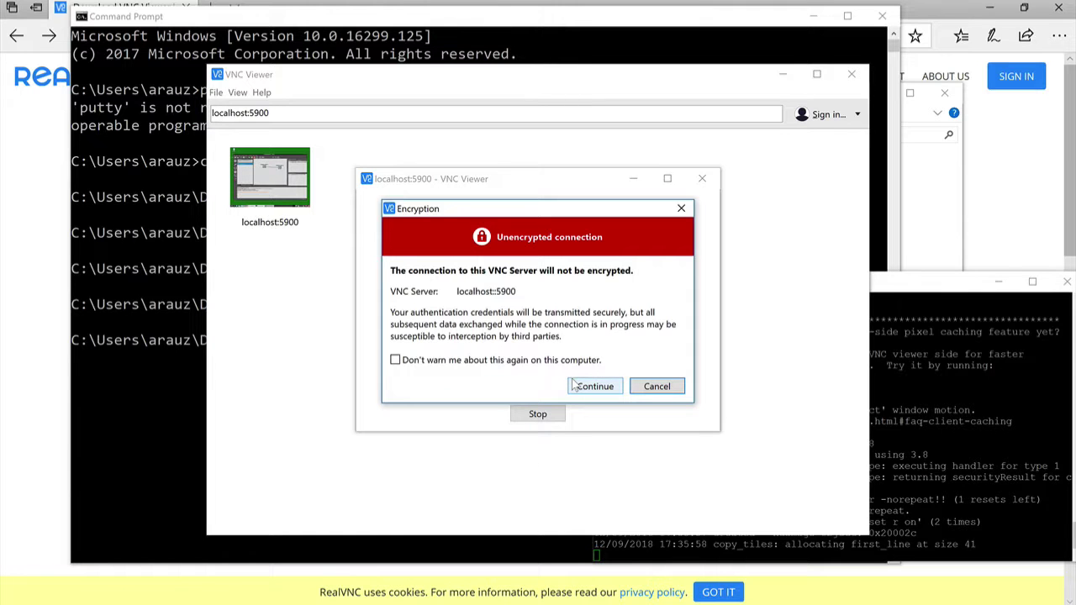
left_click(576, 386)
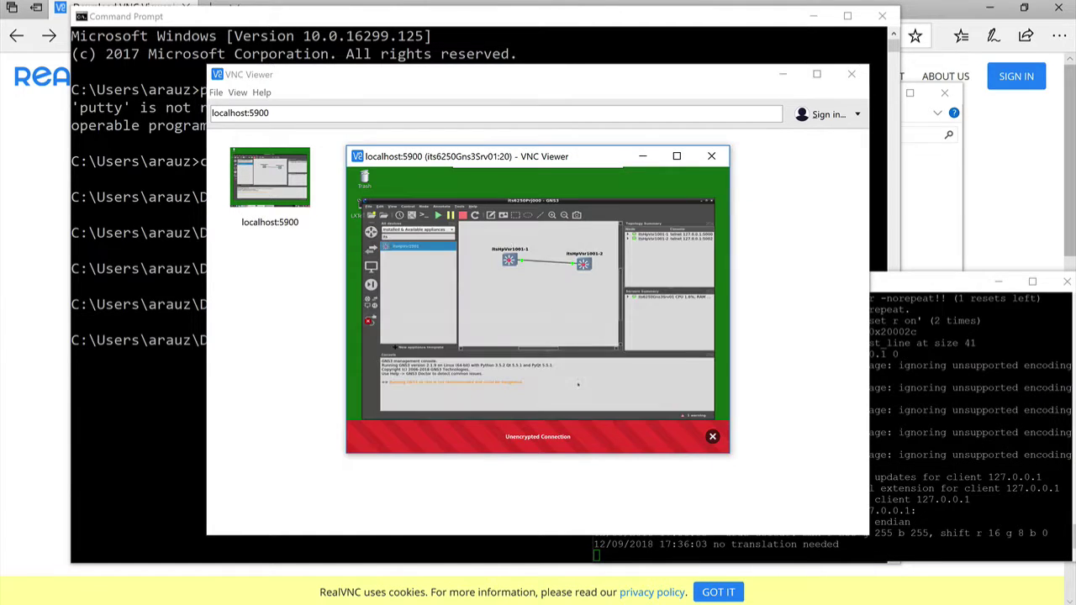
left_click_drag(405, 163, 118, 39)
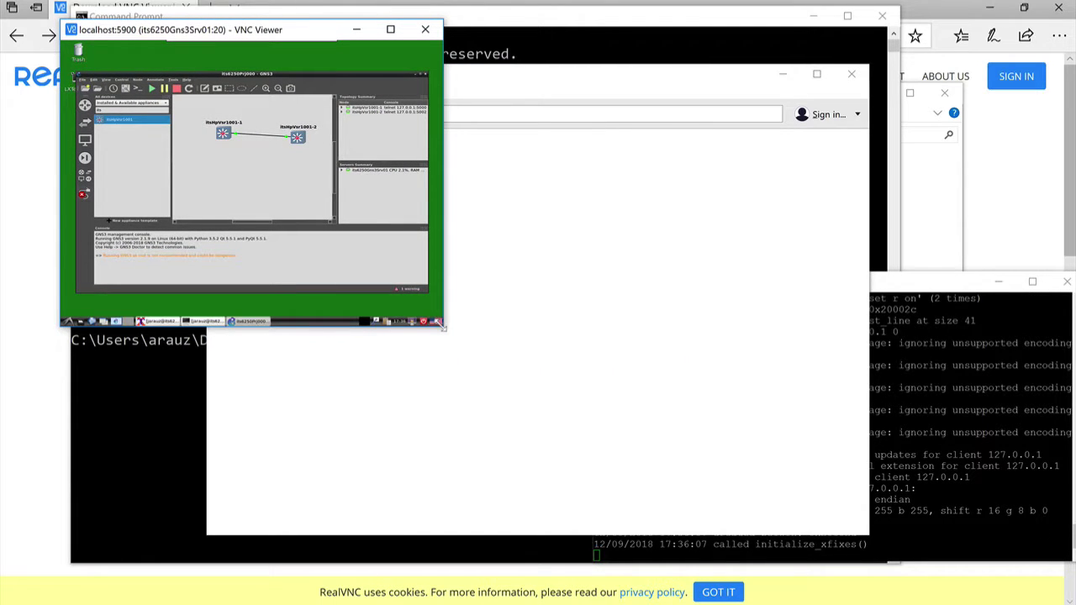
left_click_drag(443, 328, 812, 569)
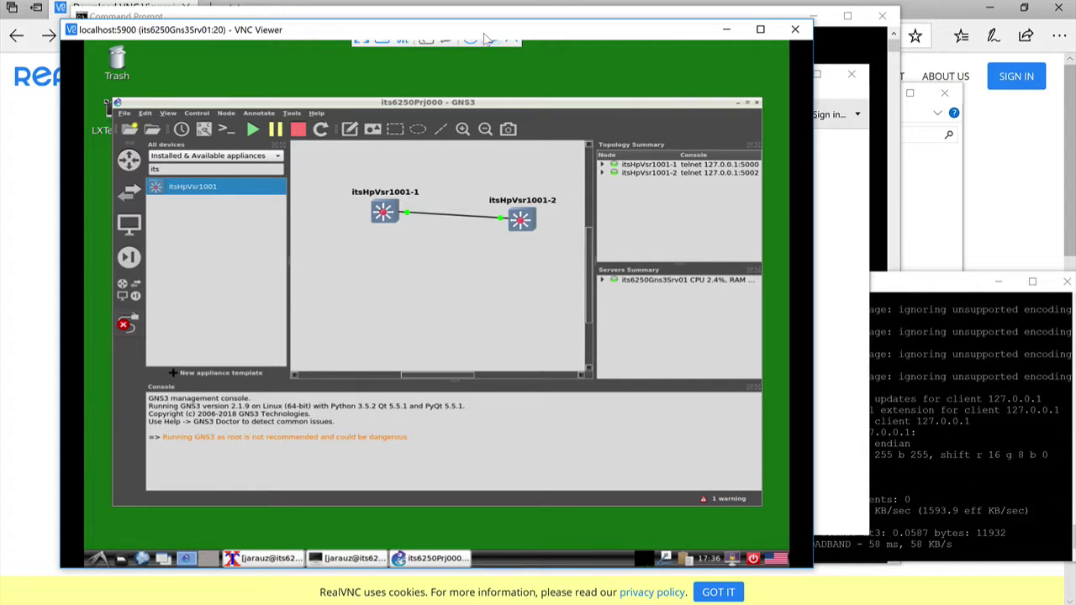
Keep the connection's picture quality at High in Properties > Options
left_click(491, 50)
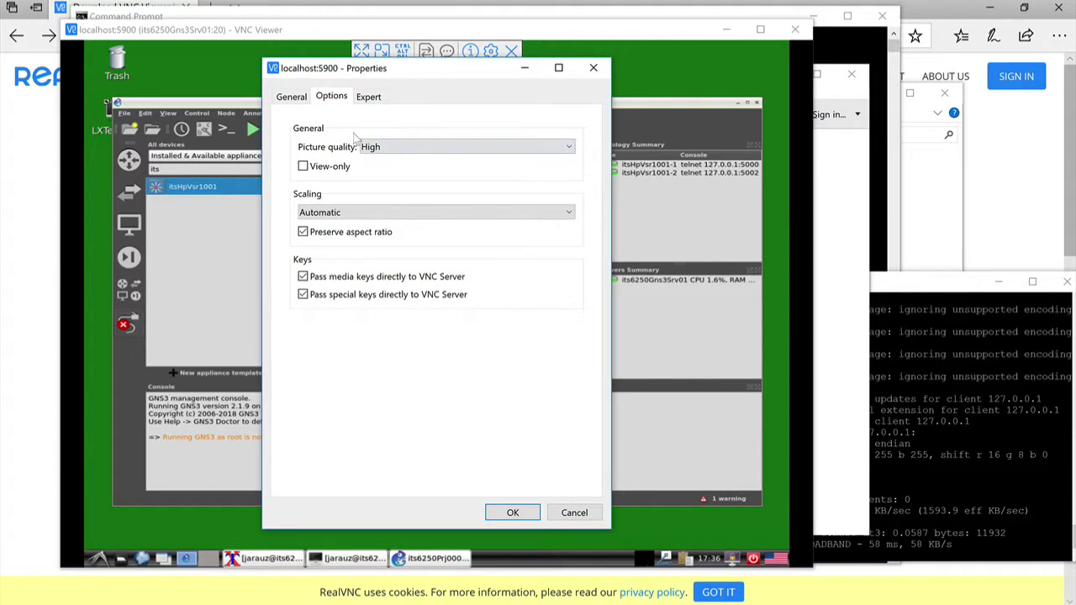
left_click(359, 146)
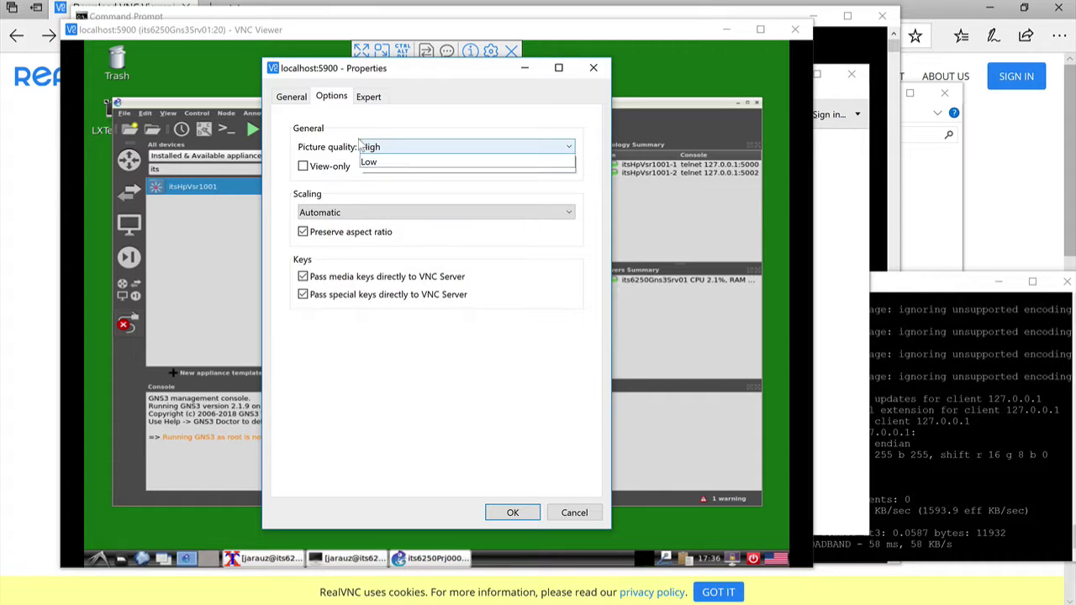
left_click(383, 172)
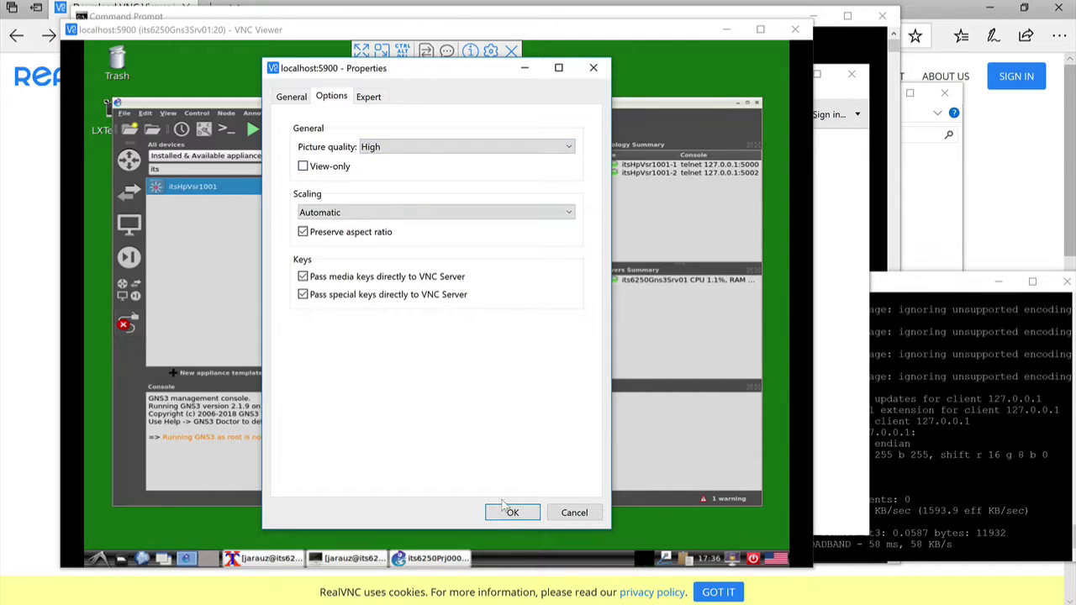
left_click(510, 512)
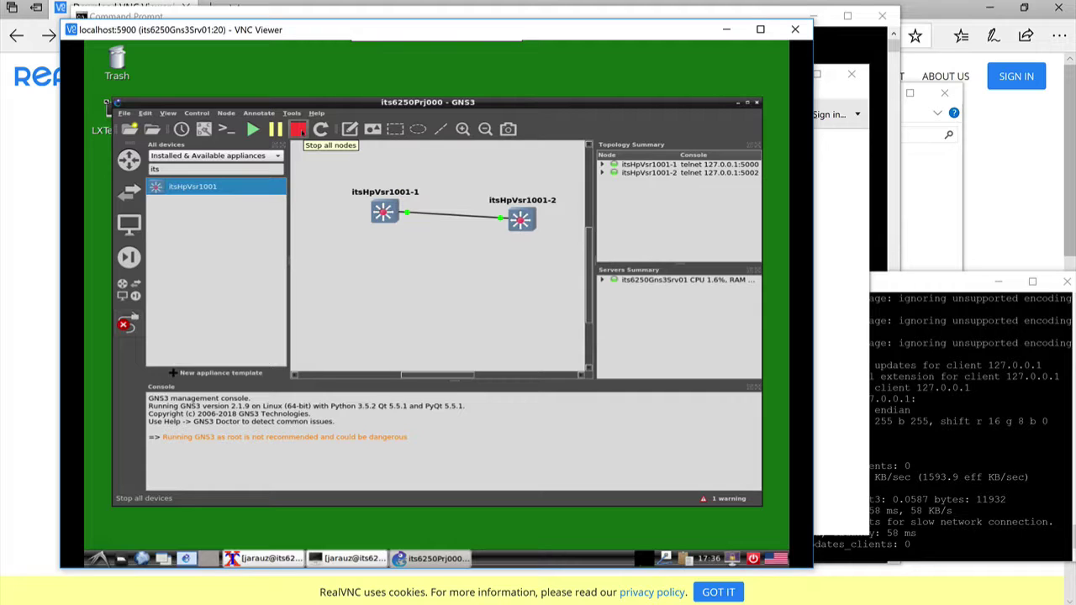
Stop both itsHpVsr1001 nodes and exit GNS3, confirming the exit
left_click(298, 129)
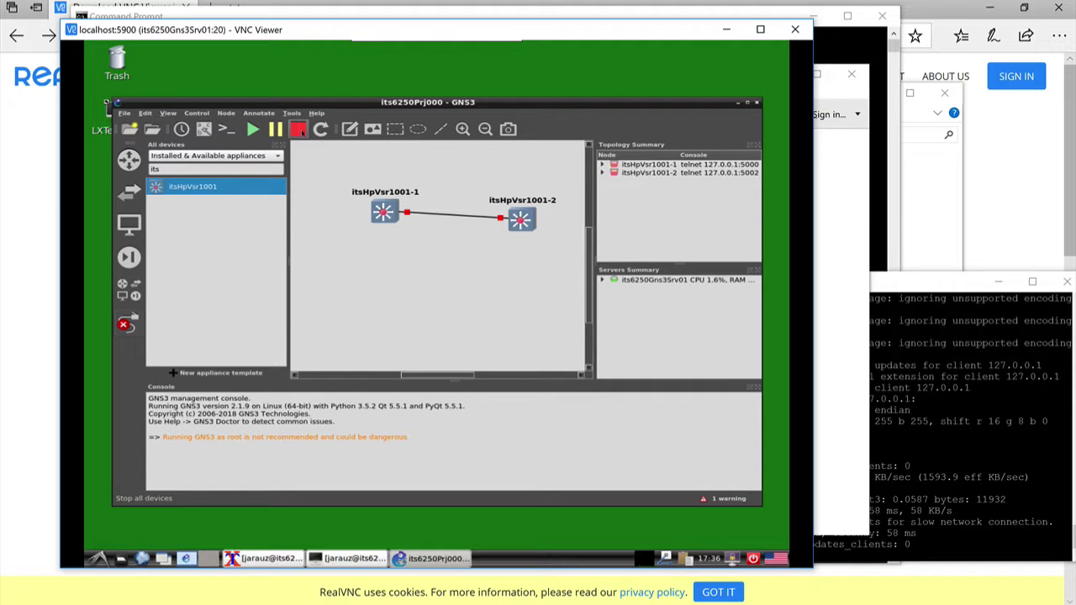
left_click(757, 104)
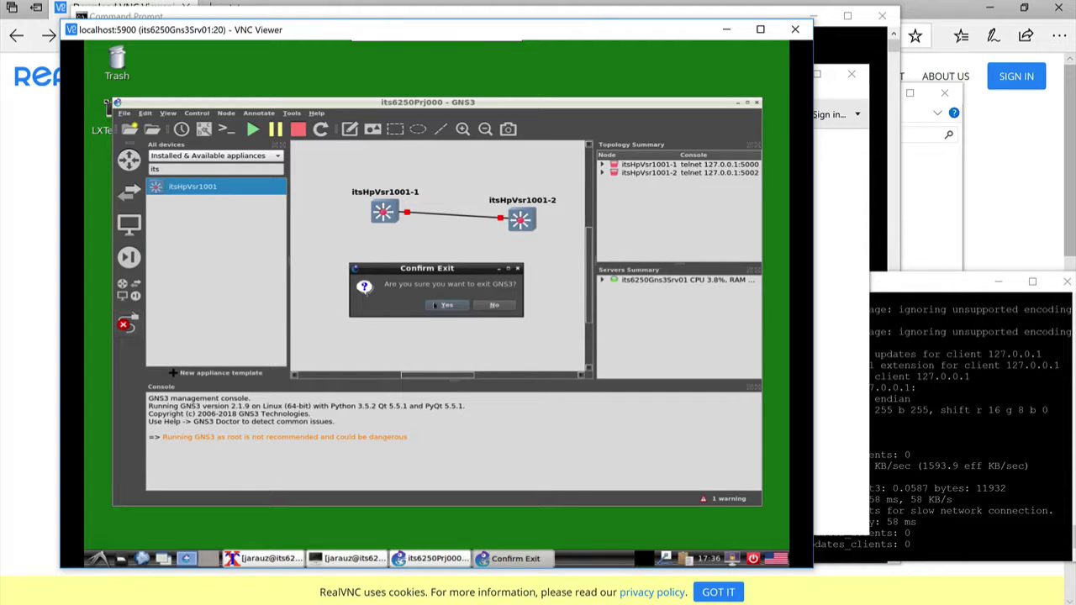
left_click(433, 305)
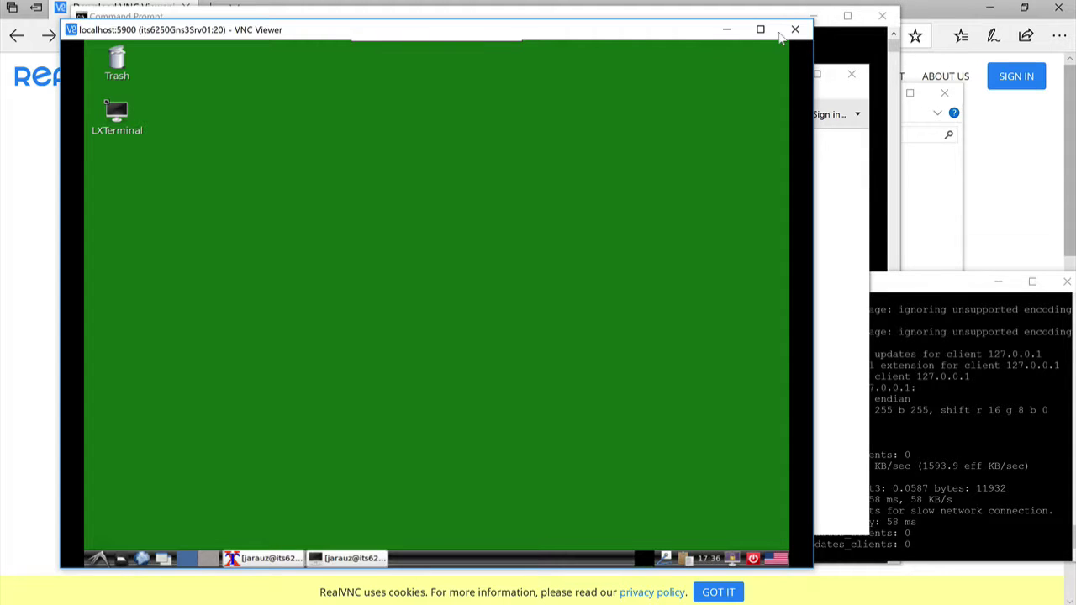
Close the remote session; a reconnect to localhost:5900 then fails with a connection-closed error
left_click(794, 29)
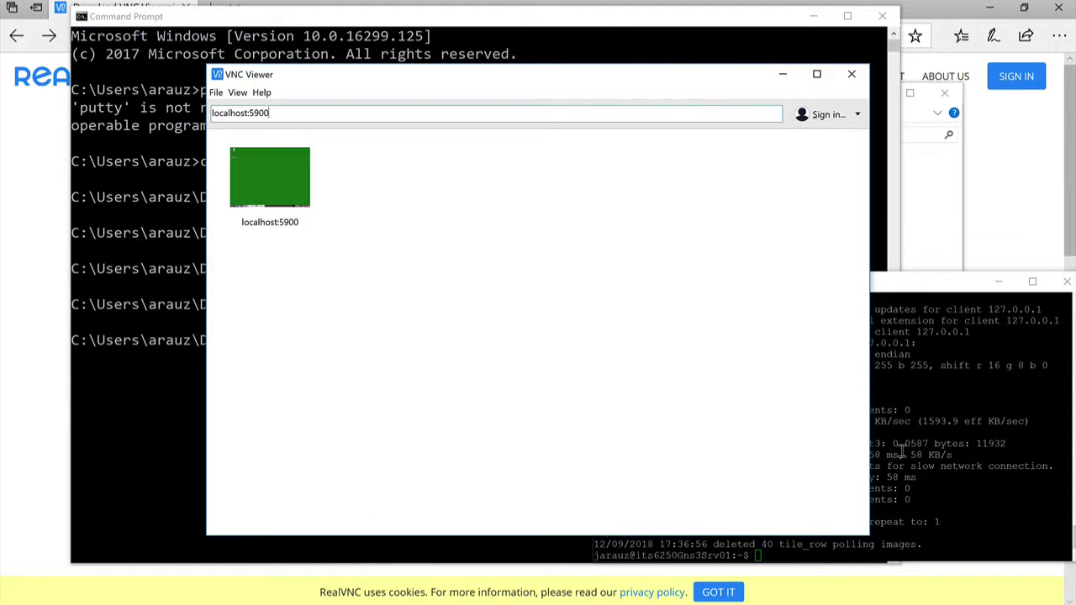
left_click(902, 451)
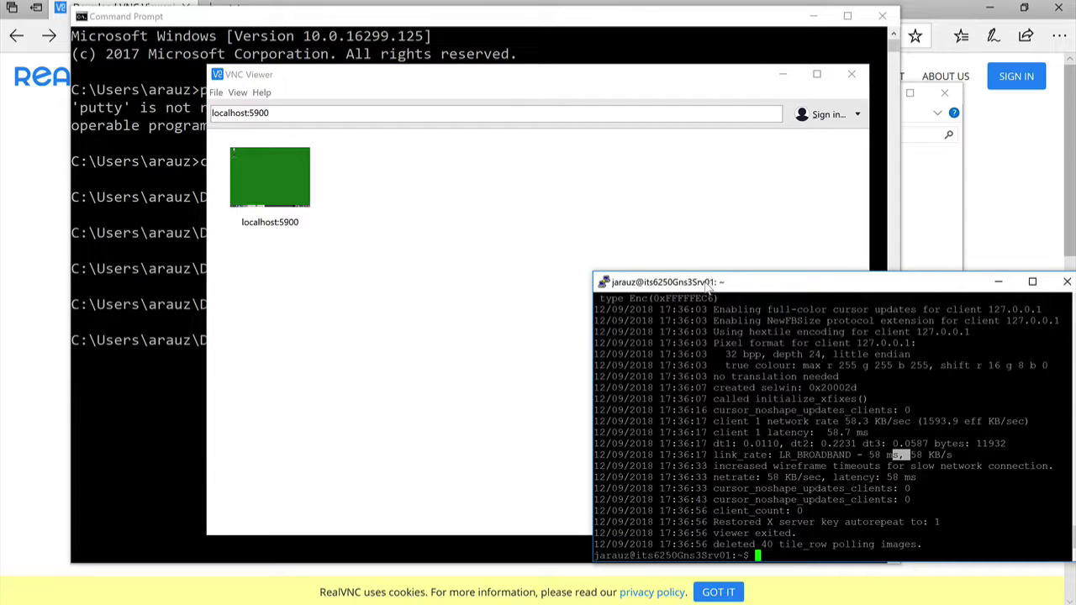
left_click_drag(706, 284, 543, 228)
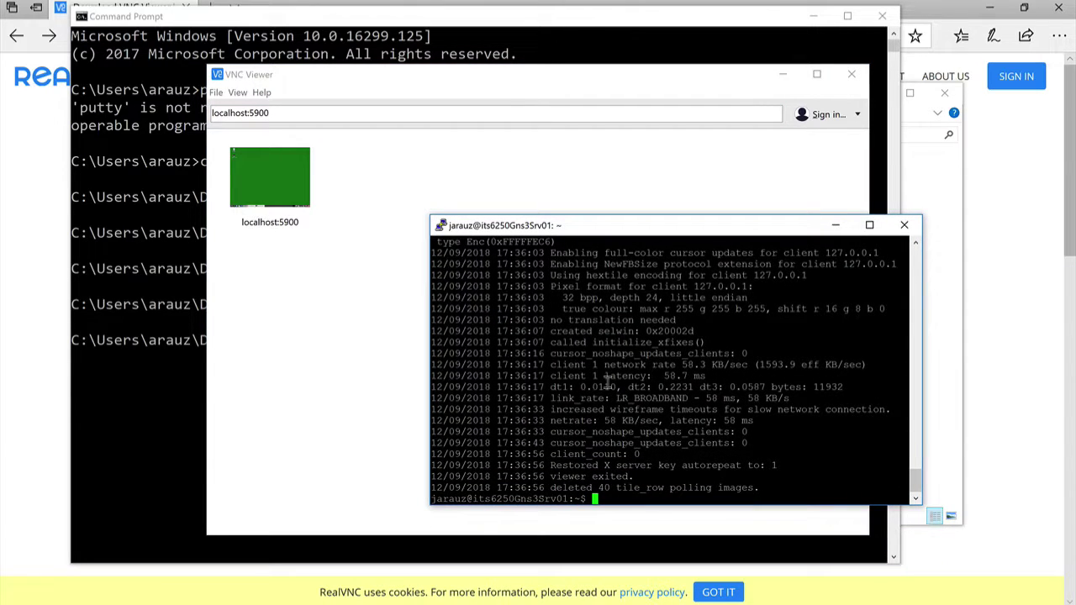
left_click(375, 447)
double_click(263, 176)
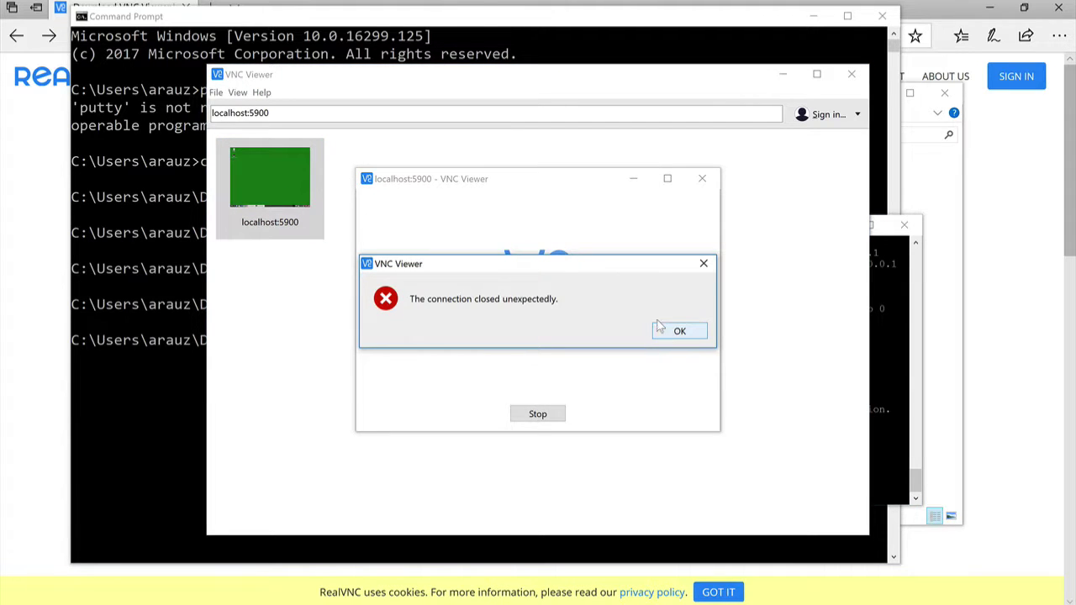
left_click(678, 331)
Restart the x11vnc server from PuTTY and reconnect to localhost:5900, accepting the unencrypted warning
left_click(889, 401)
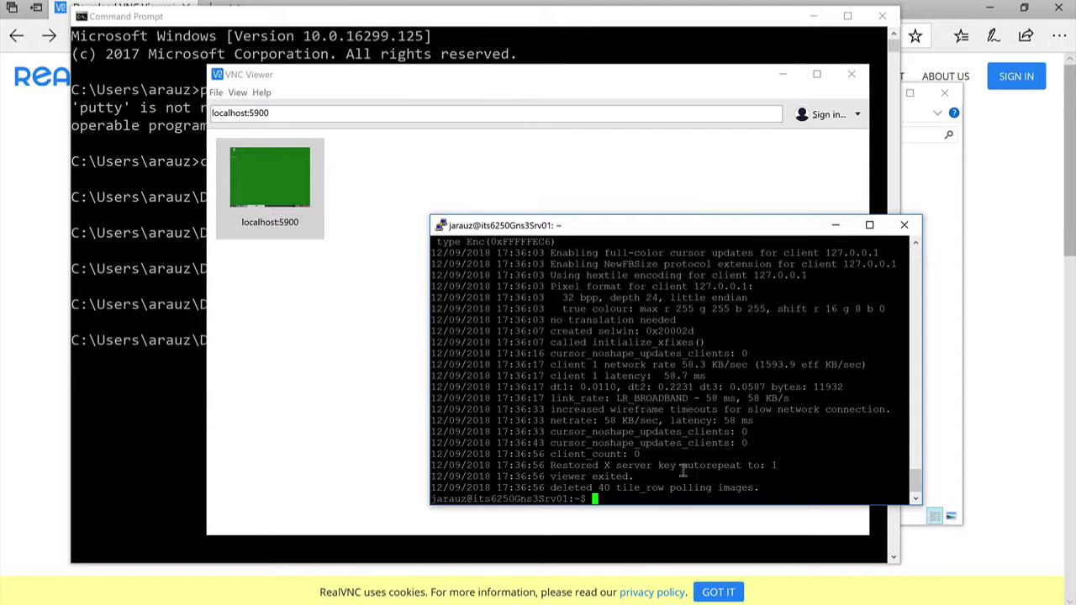
right_click(681, 471)
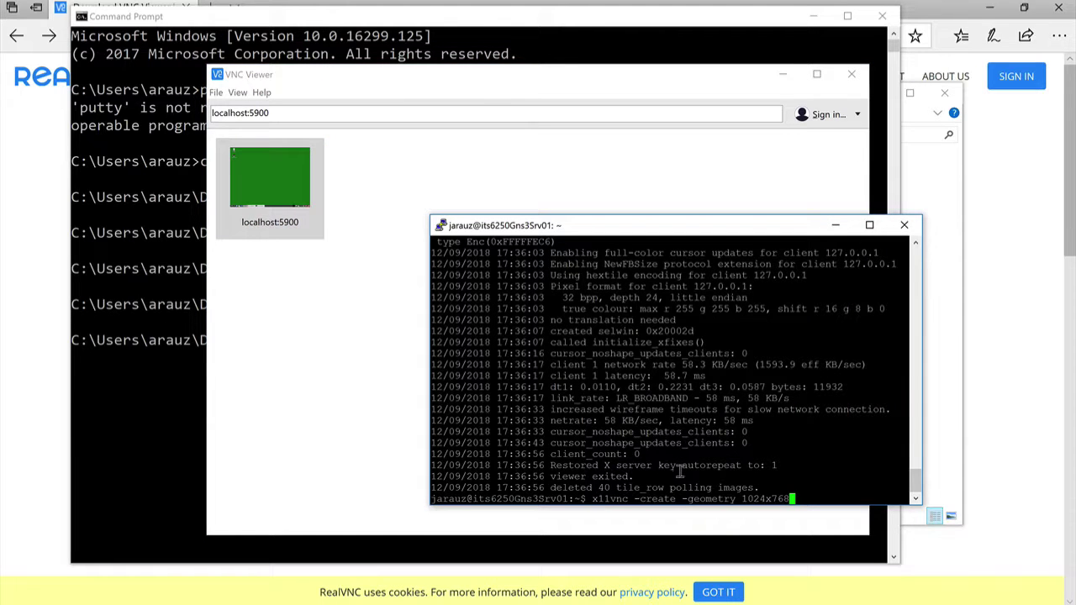
key("Return")
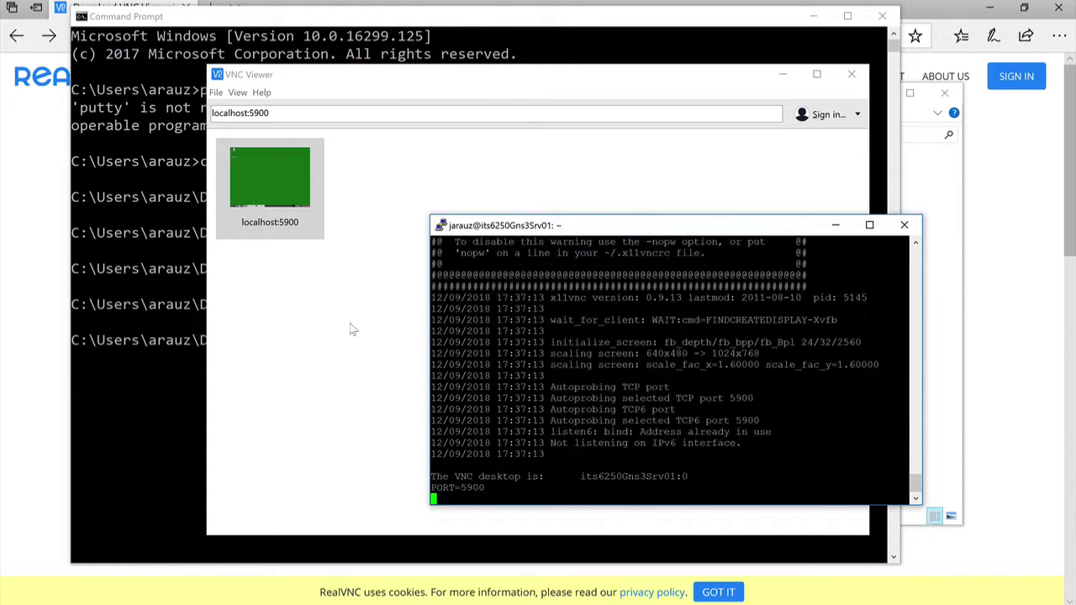
double_click(252, 174)
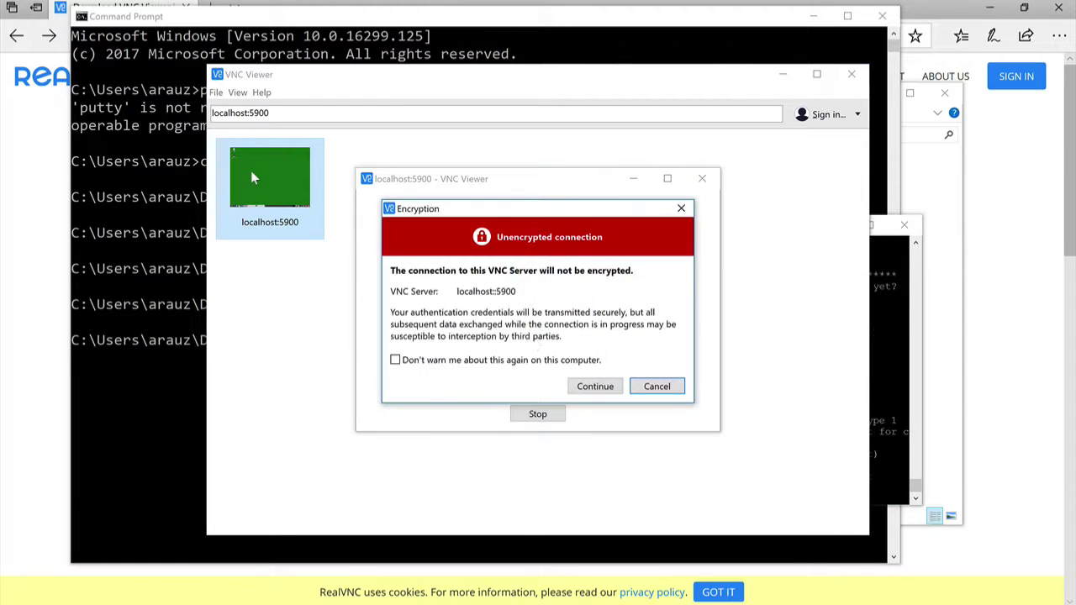
left_click(595, 386)
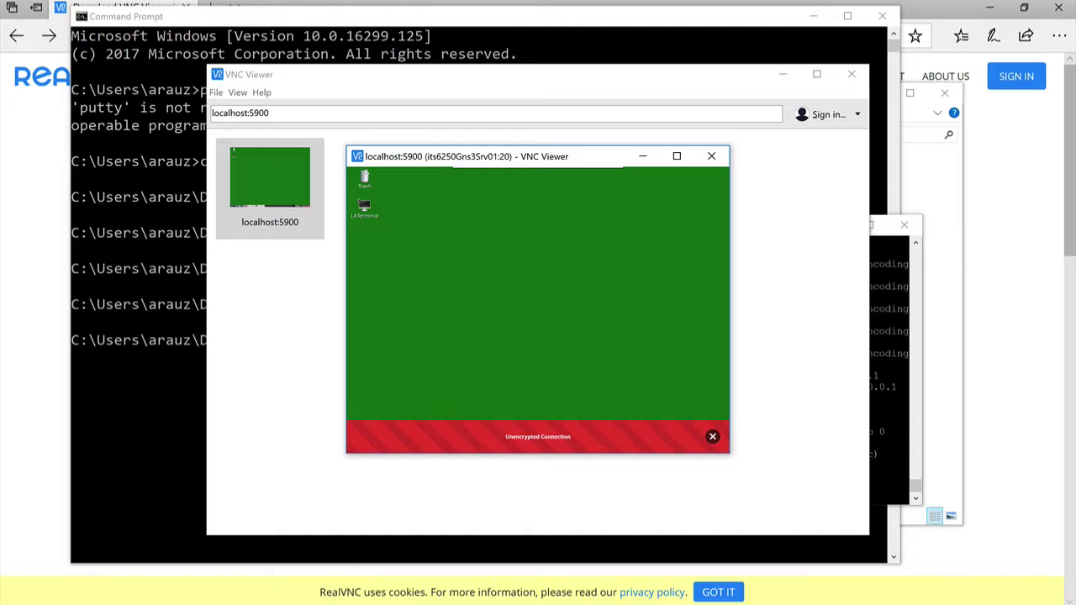
Leave full screen, close the localhost:5900 session and quit VNC Viewer
left_click(674, 153)
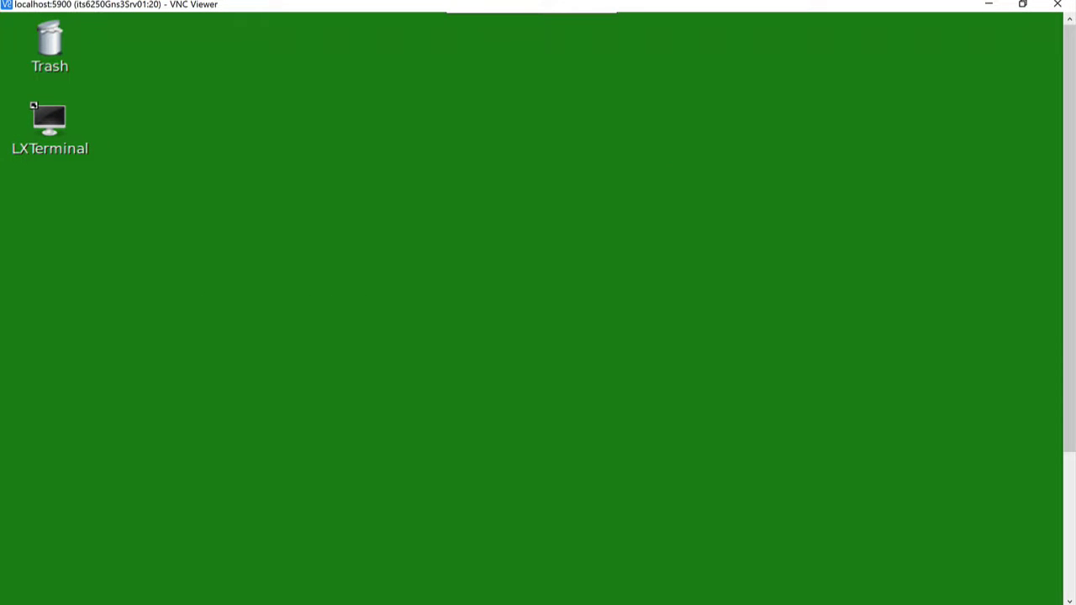
left_click(1022, 4)
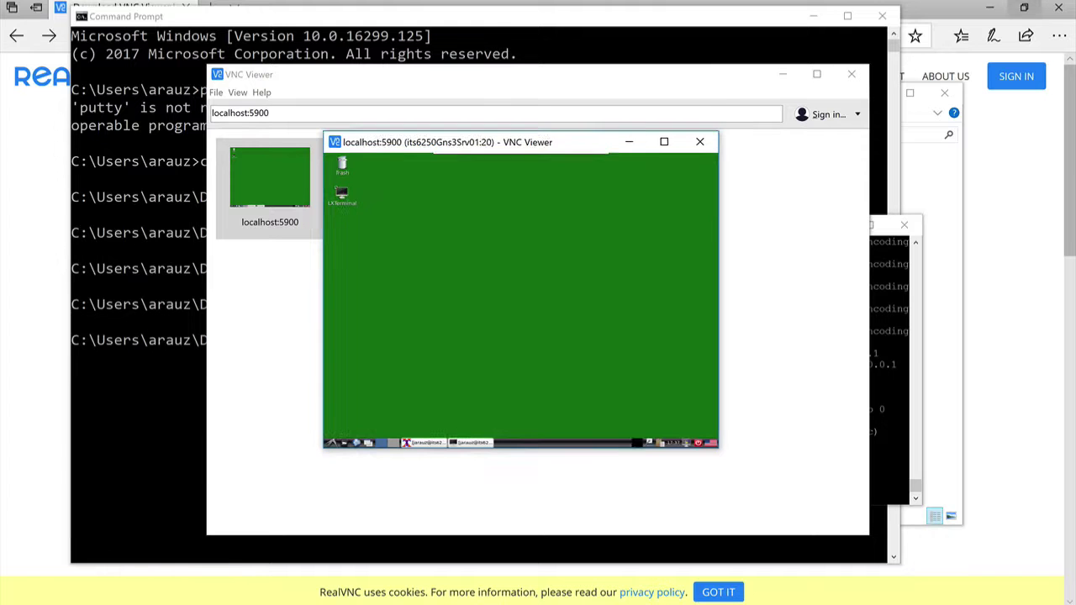
left_click(711, 156)
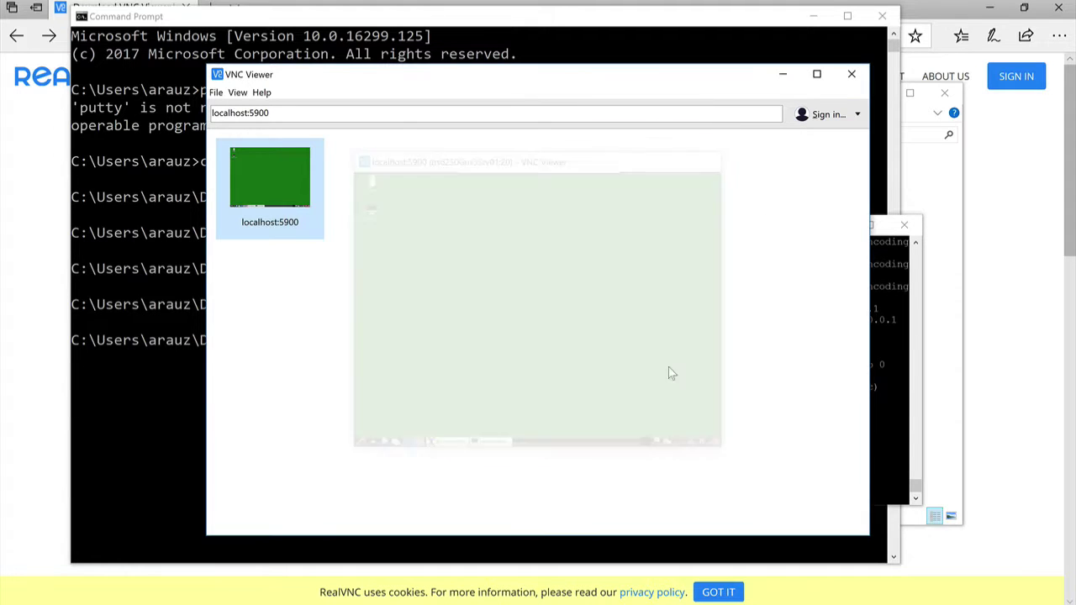
left_click(852, 74)
Try shutting down the server with 'sudo shutdown -t secs now', entering the sudo password
key("Return")
key("Return")
key("Return")
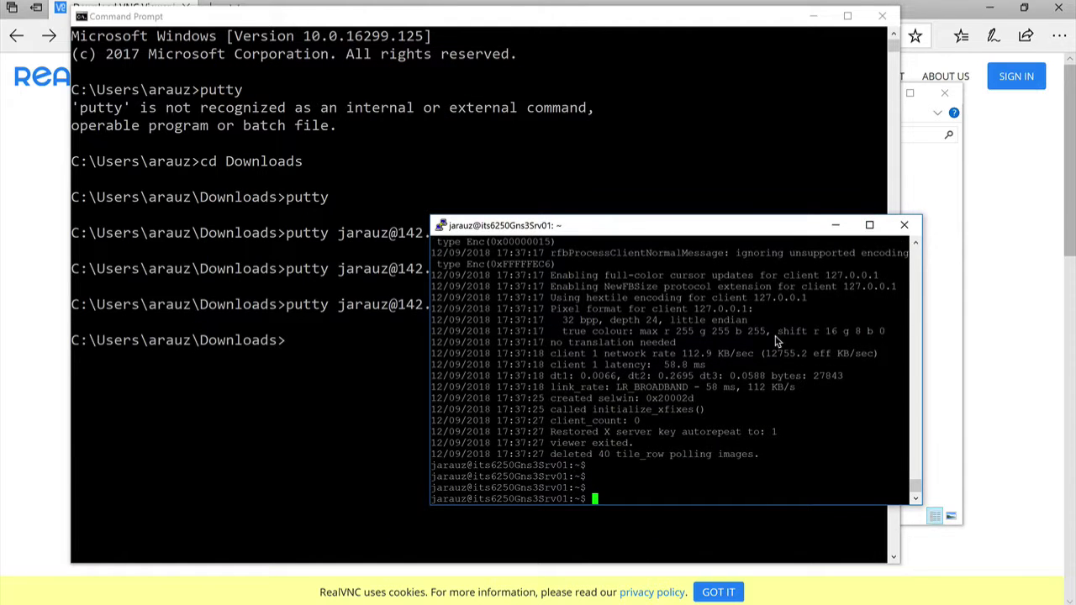
type("sudo shu")
key("BackSpace")
type("wn -t secs now")
key("Return")
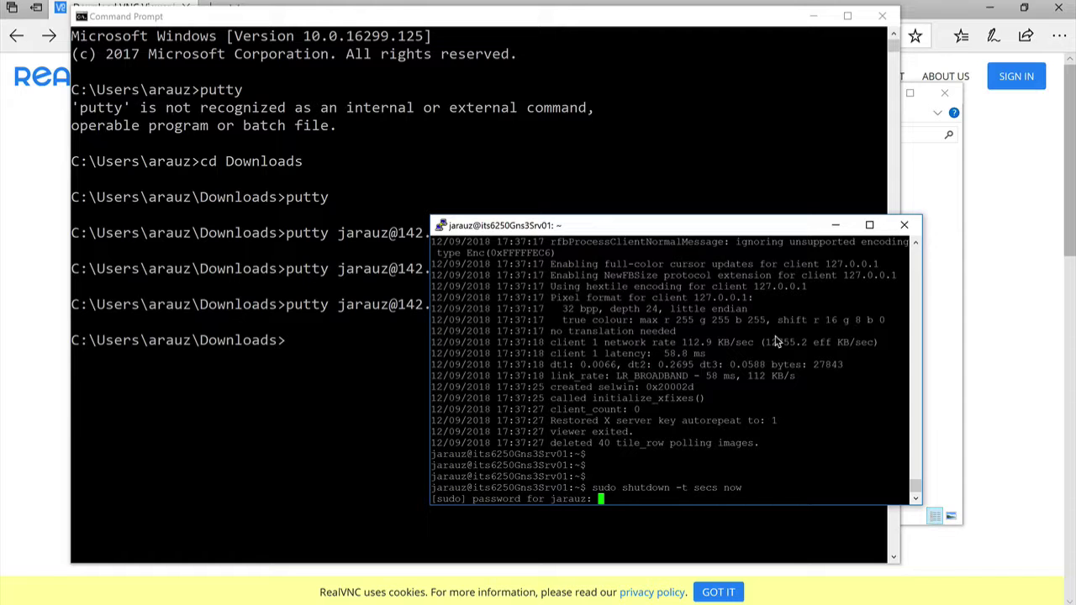
key("Return")
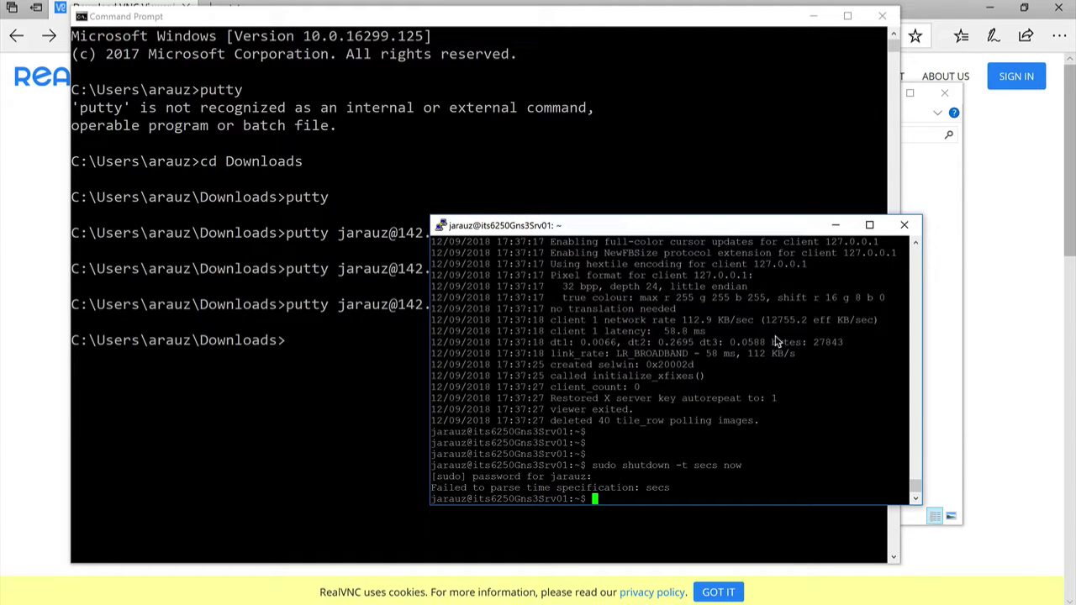
Run the corrected 'sudo shutdown now', then dismiss the error and close the dead PuTTY session
key("Up")
key("BackSpace")
key("BackSpace")
key("BackSpace")
key("BackSpace")
key("BackSpace")
key("BackSpace")
key("BackSpace")
key("BackSpace")
key("BackSpace")
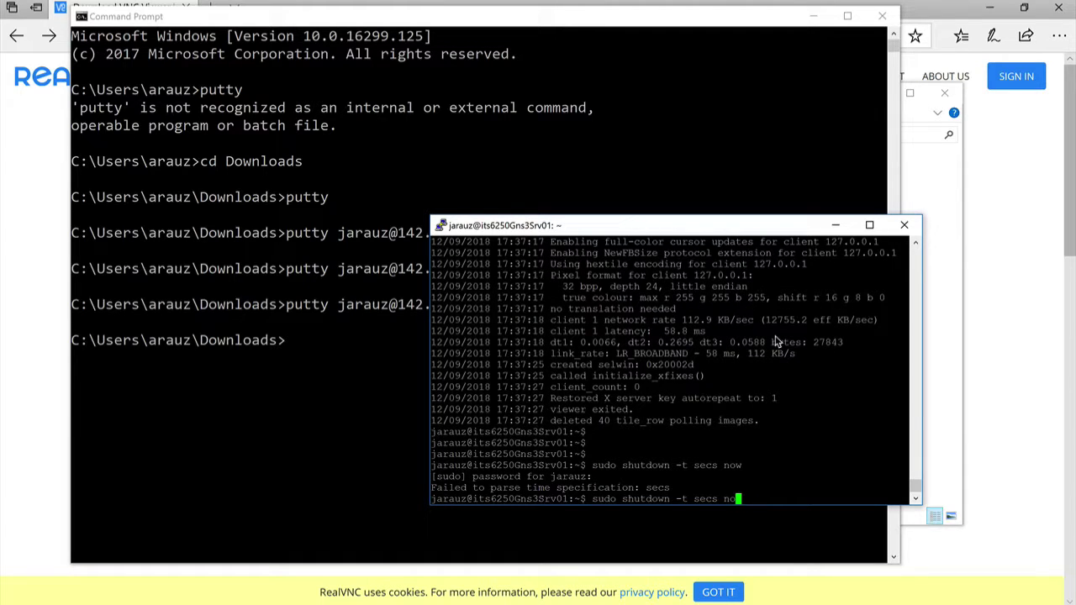
key("BackSpace")
key("BackSpace")
type("now")
key("Return")
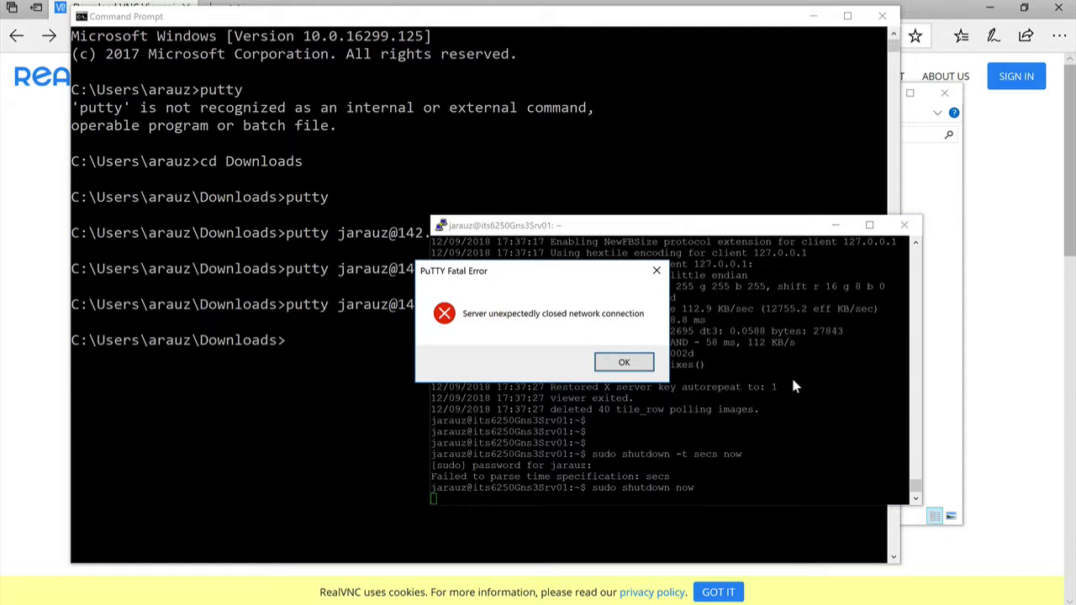
left_click(624, 362)
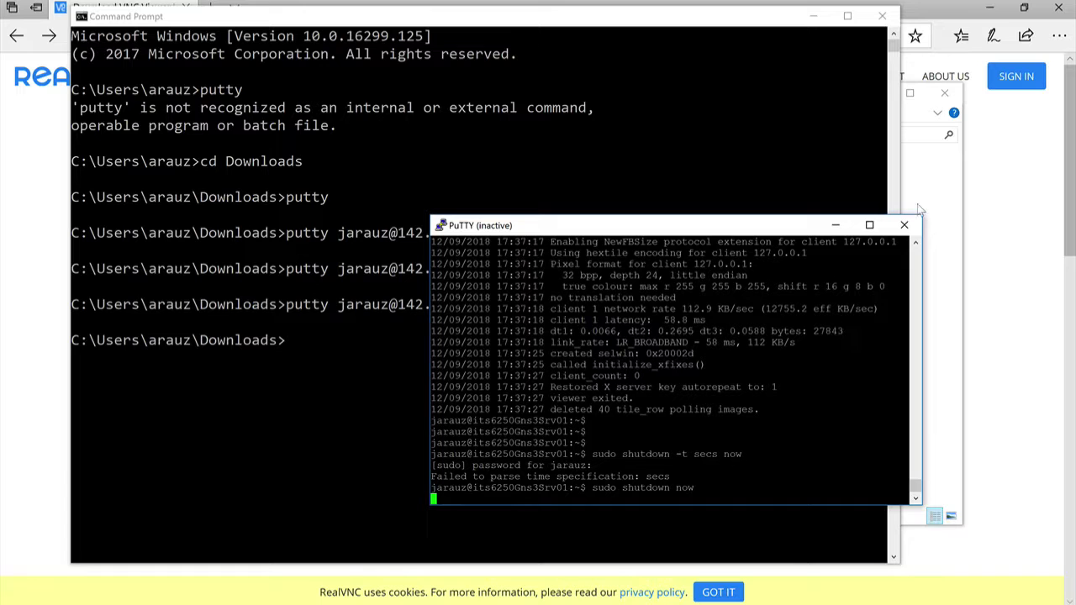
left_click(904, 225)
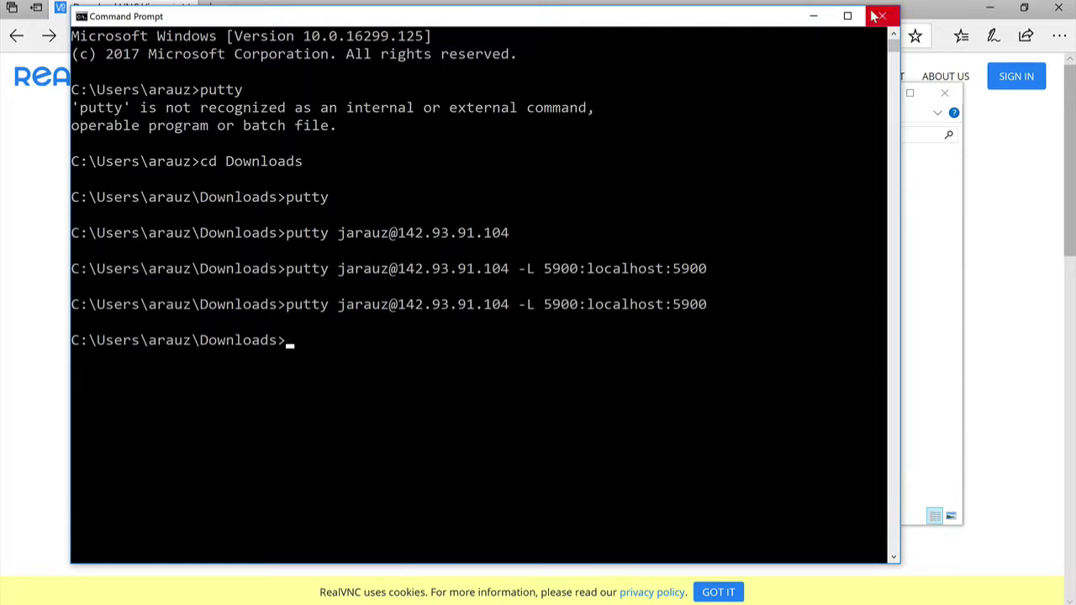
Close Command Prompt, snapshot droplet its6250Gns3Srv01 from its Snapshots section, and return to Droplets
left_click(879, 16)
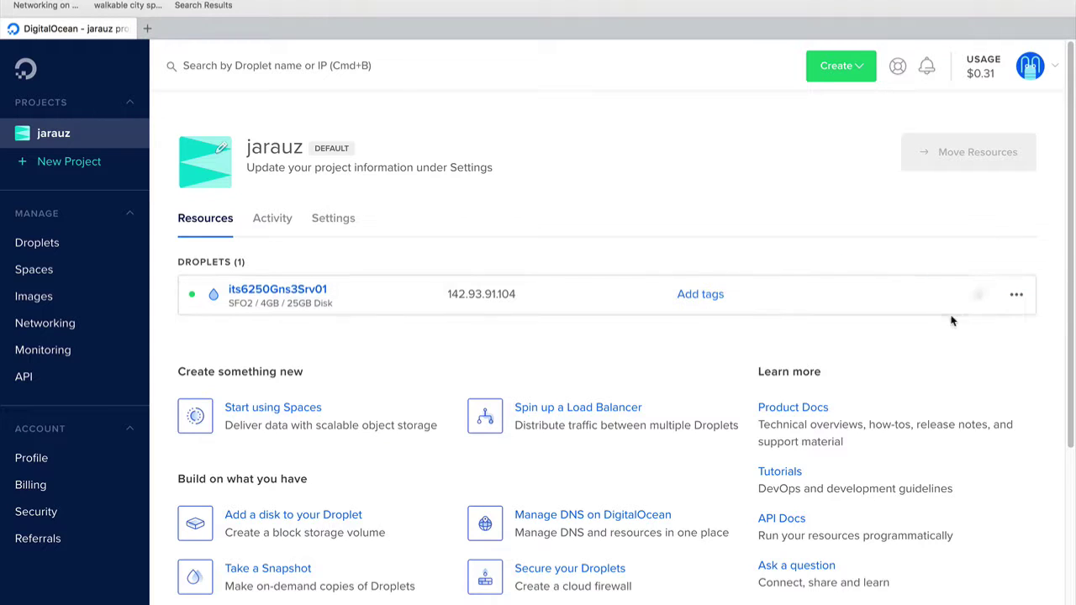
left_click(1017, 298)
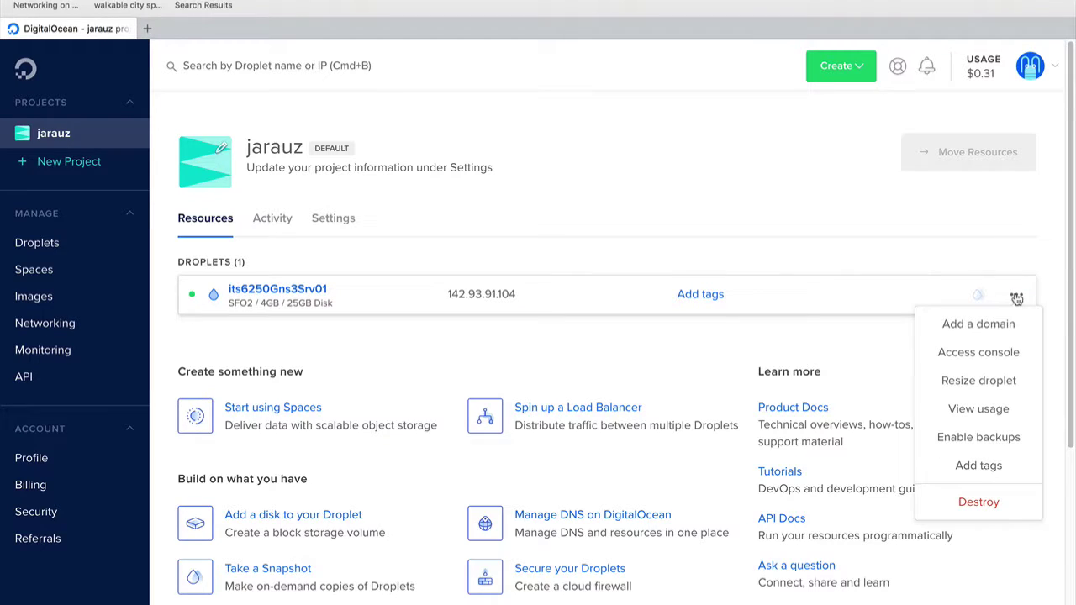
left_click(304, 291)
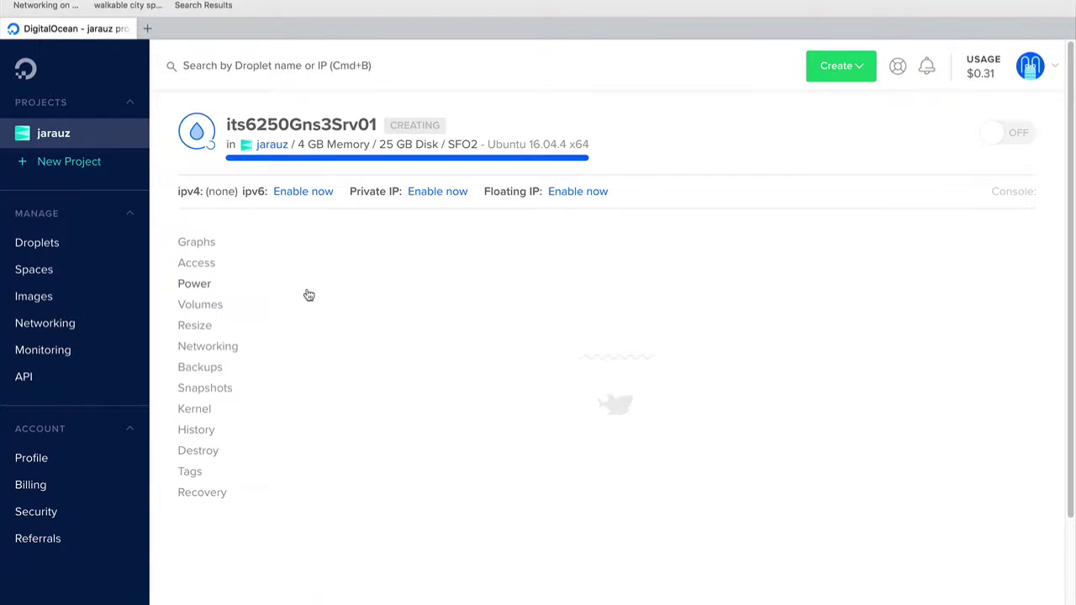
left_click(213, 397)
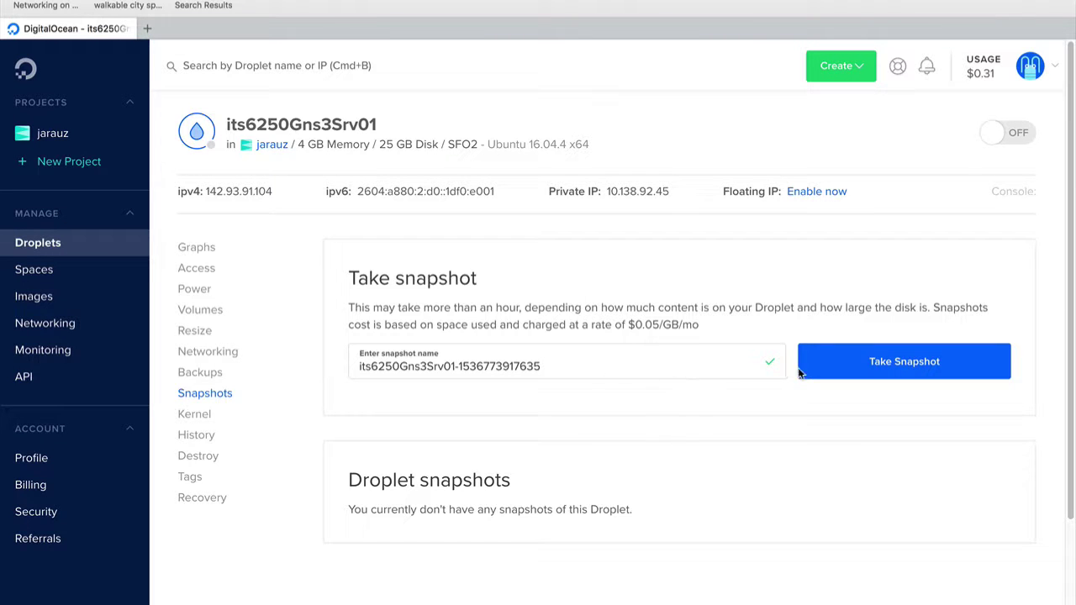
left_click(884, 371)
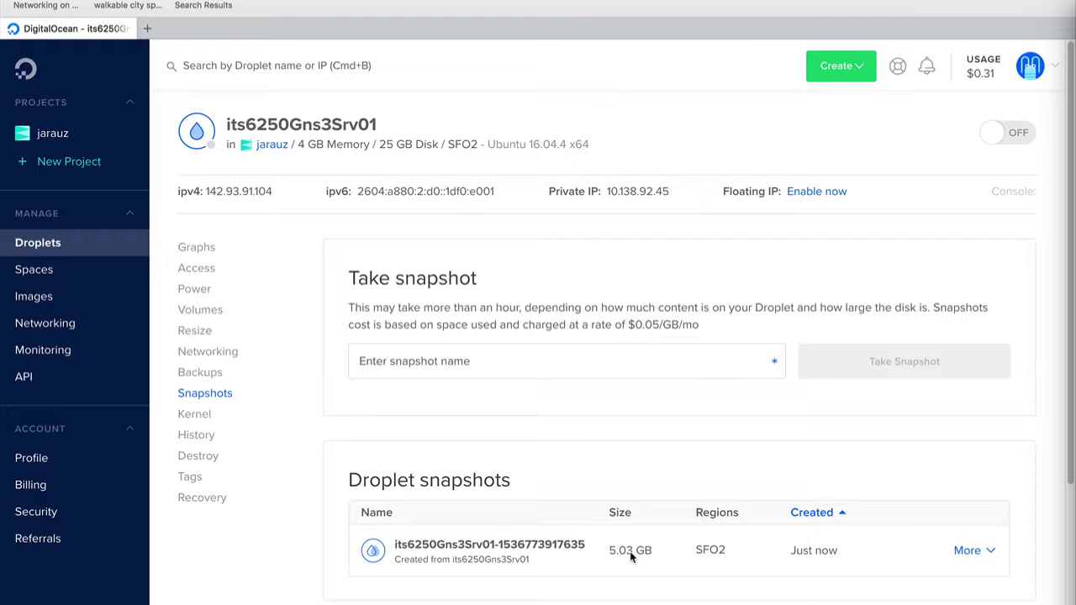
left_click(20, 244)
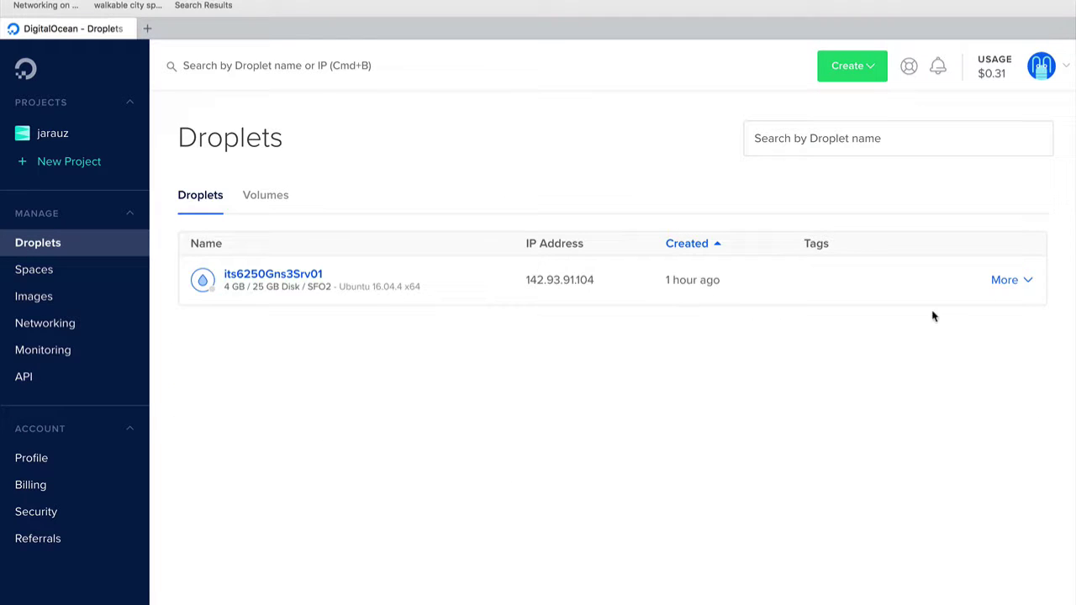
Destroy droplet its6250Gns3Srv01 via More > Destroy and confirm the permanent deletion
left_click(1018, 285)
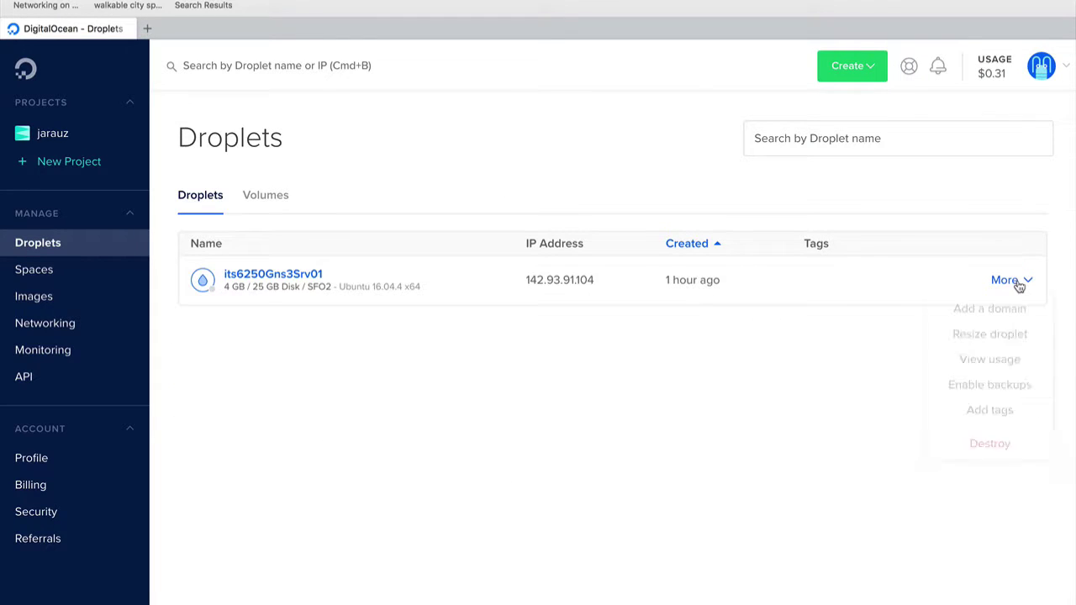
left_click(987, 458)
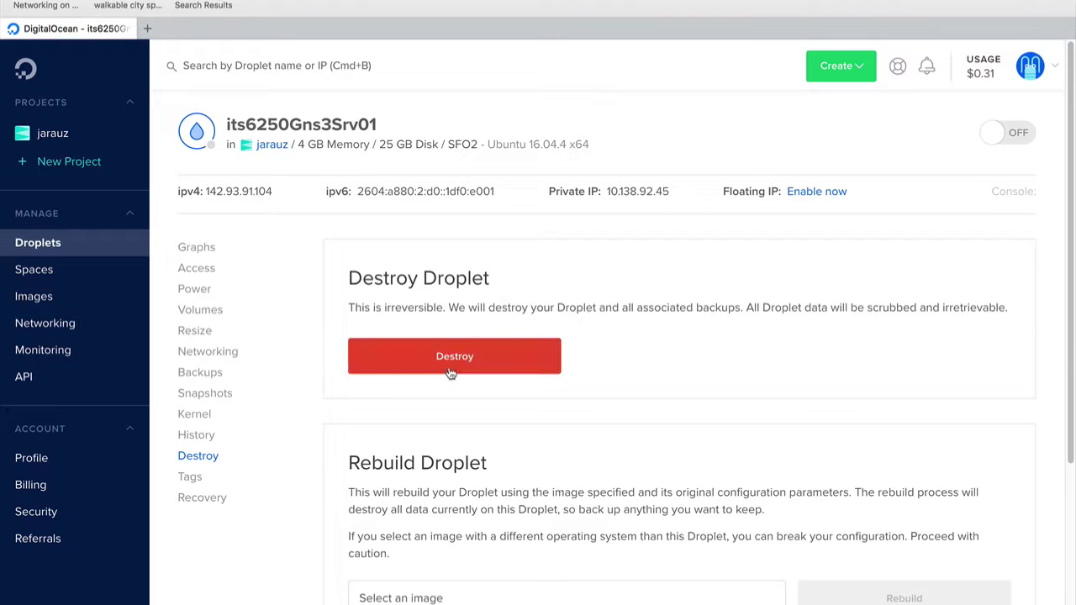
left_click(447, 368)
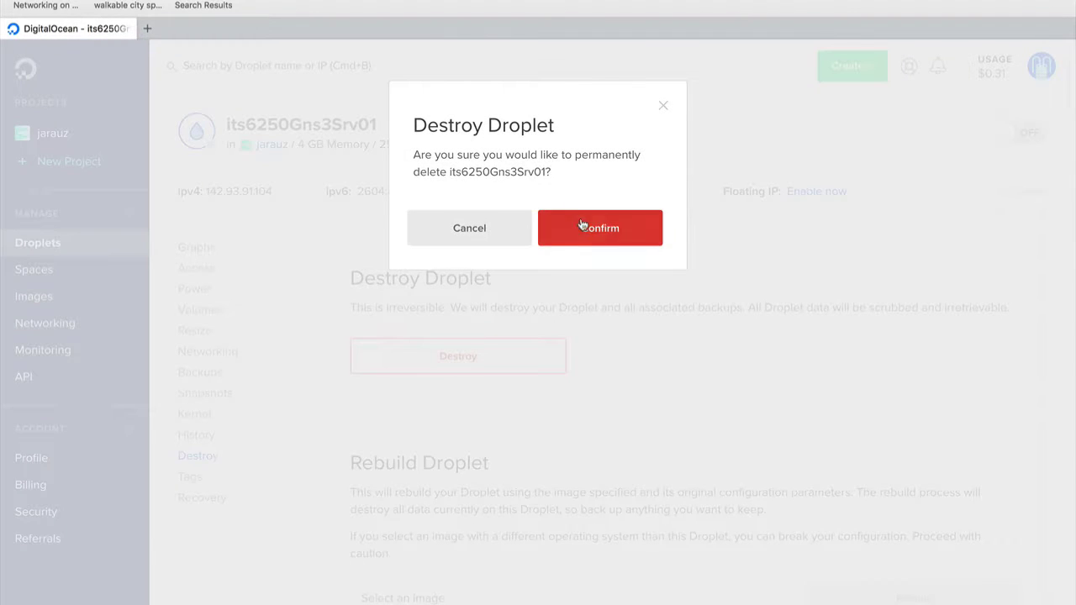
left_click(581, 229)
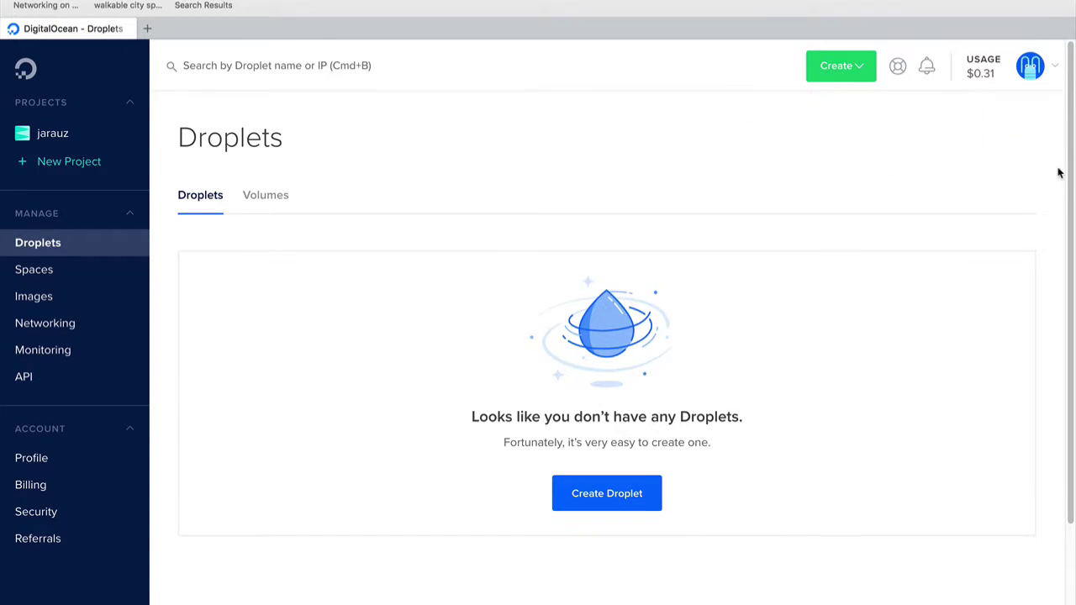
left_click(1058, 64)
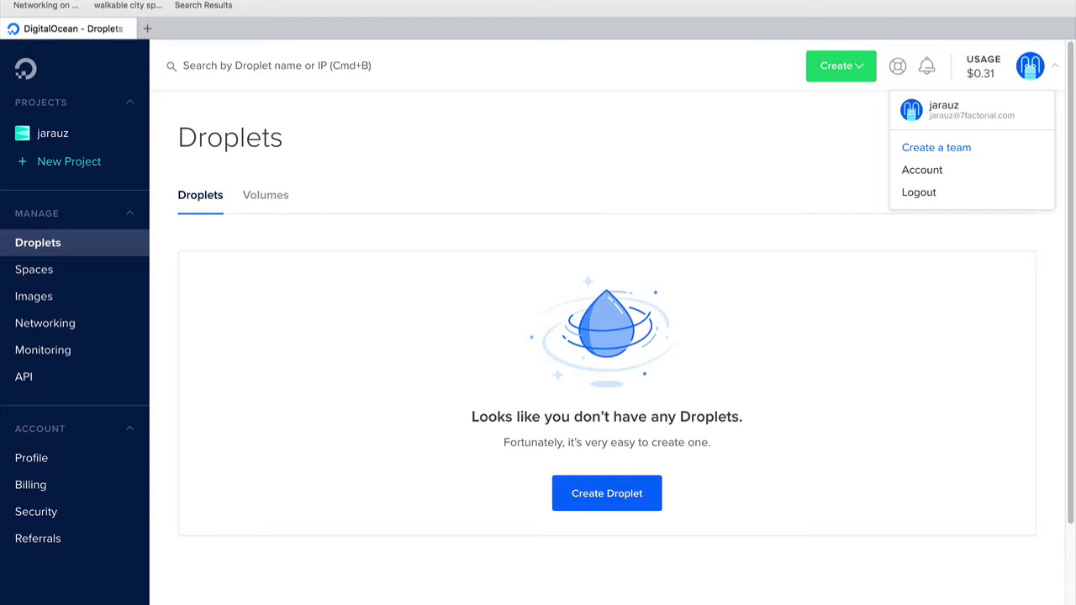
Open Account Billing and review the $4.91 credit, $0.31 usage and $5 billing alert
left_click(922, 170)
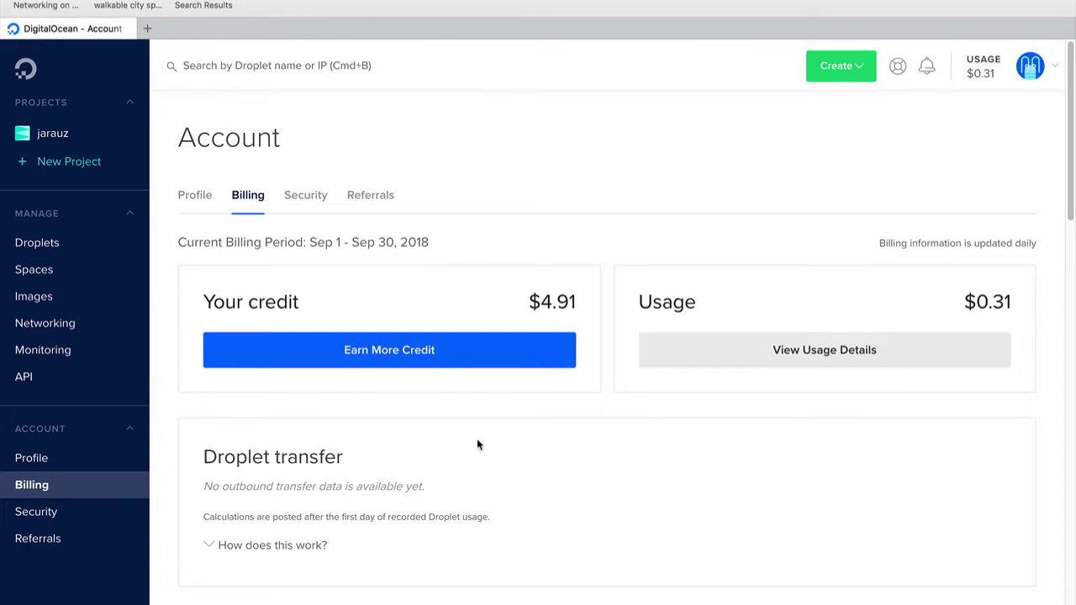
scroll(531, 396, "down", 3)
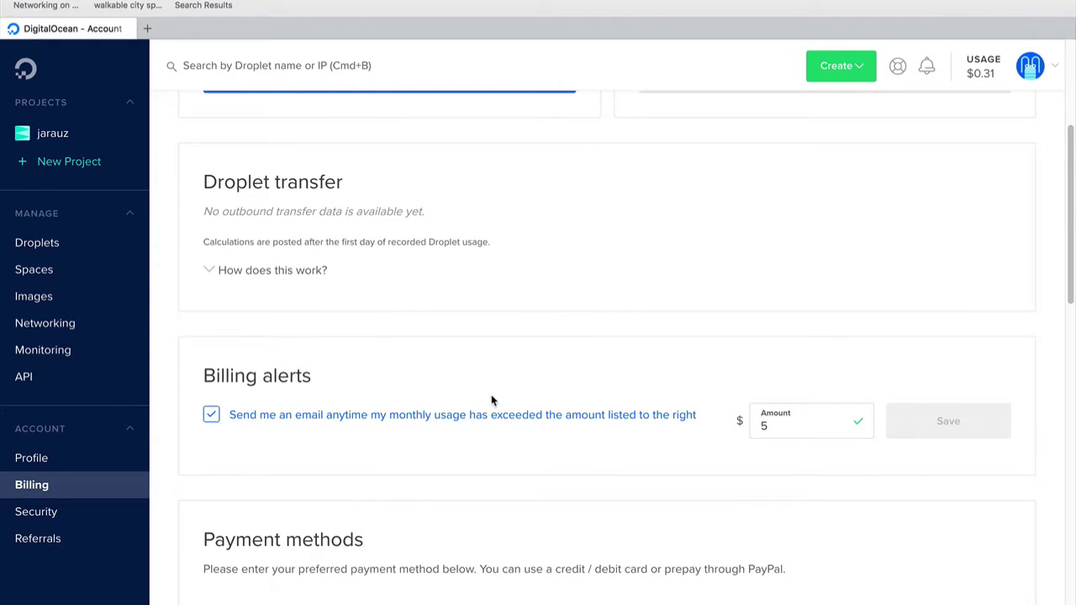
scroll(848, 449, "down", 1)
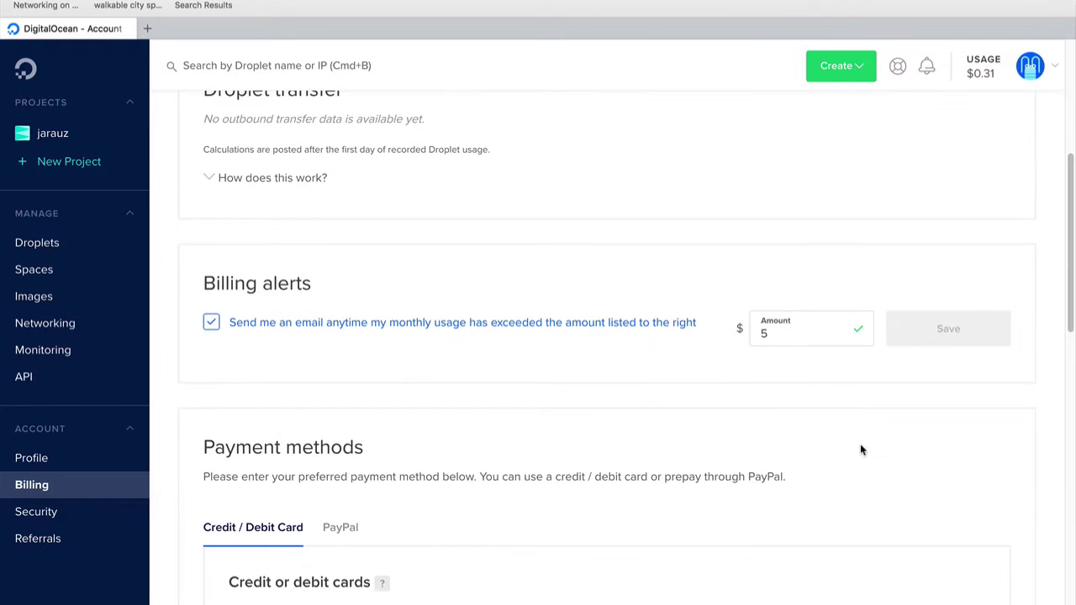
scroll(860, 447, "up", 5)
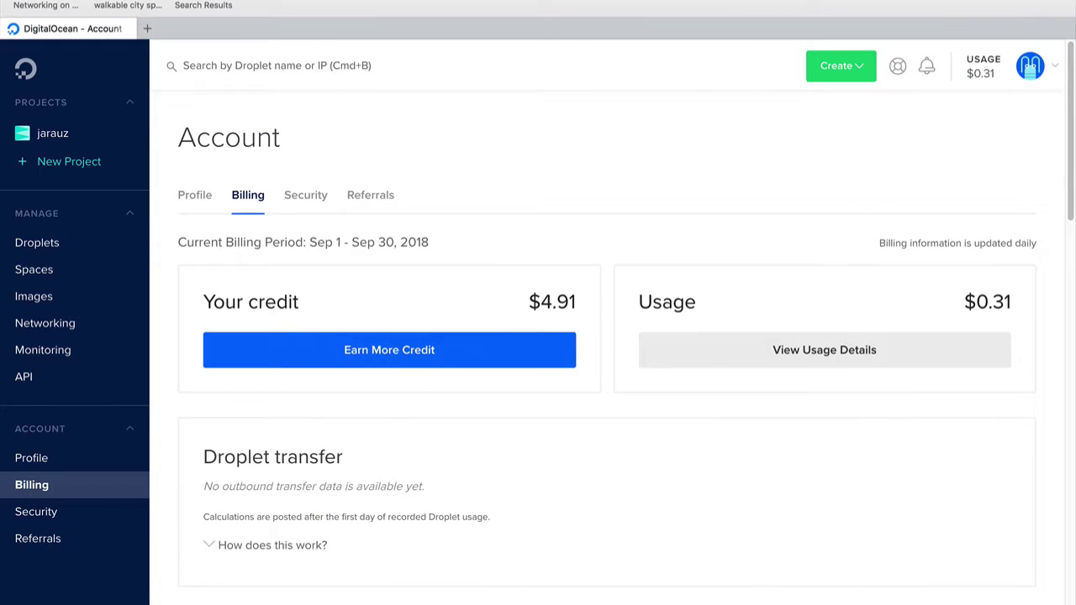